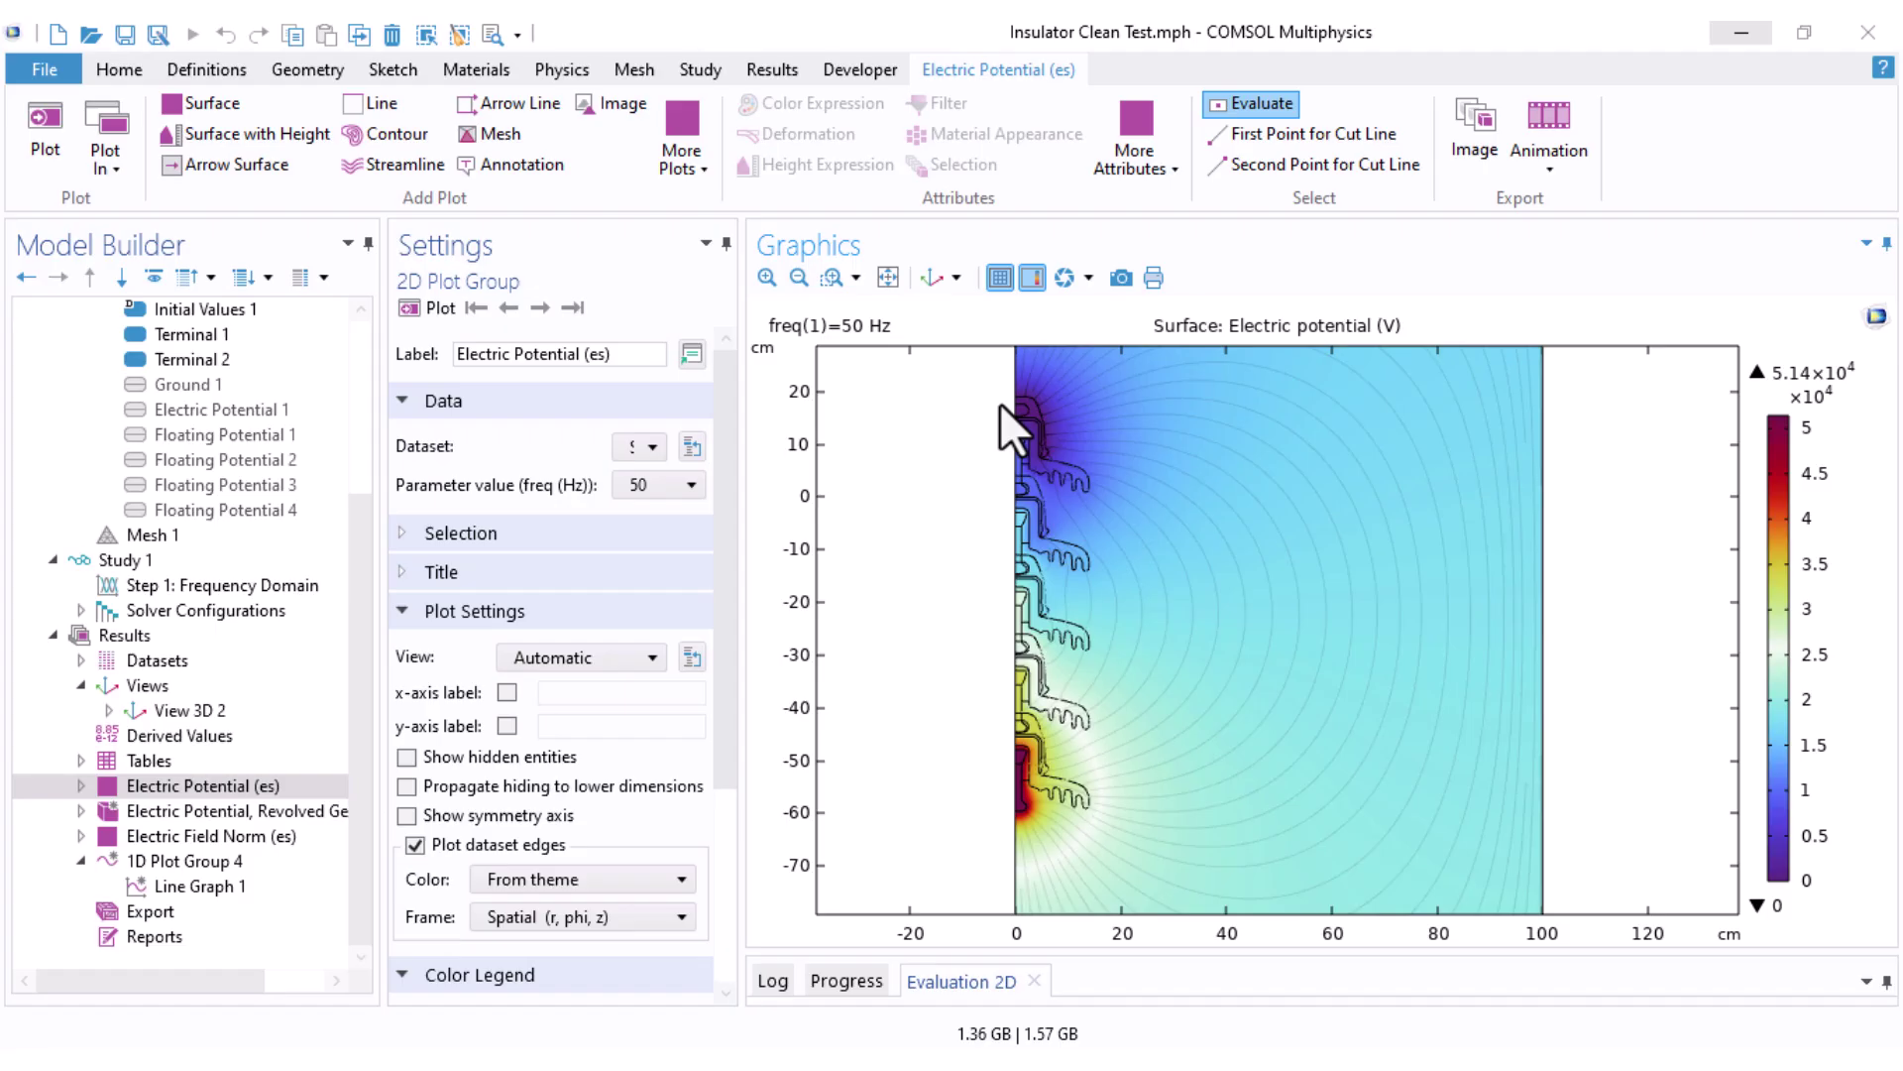
left_click(170, 860)
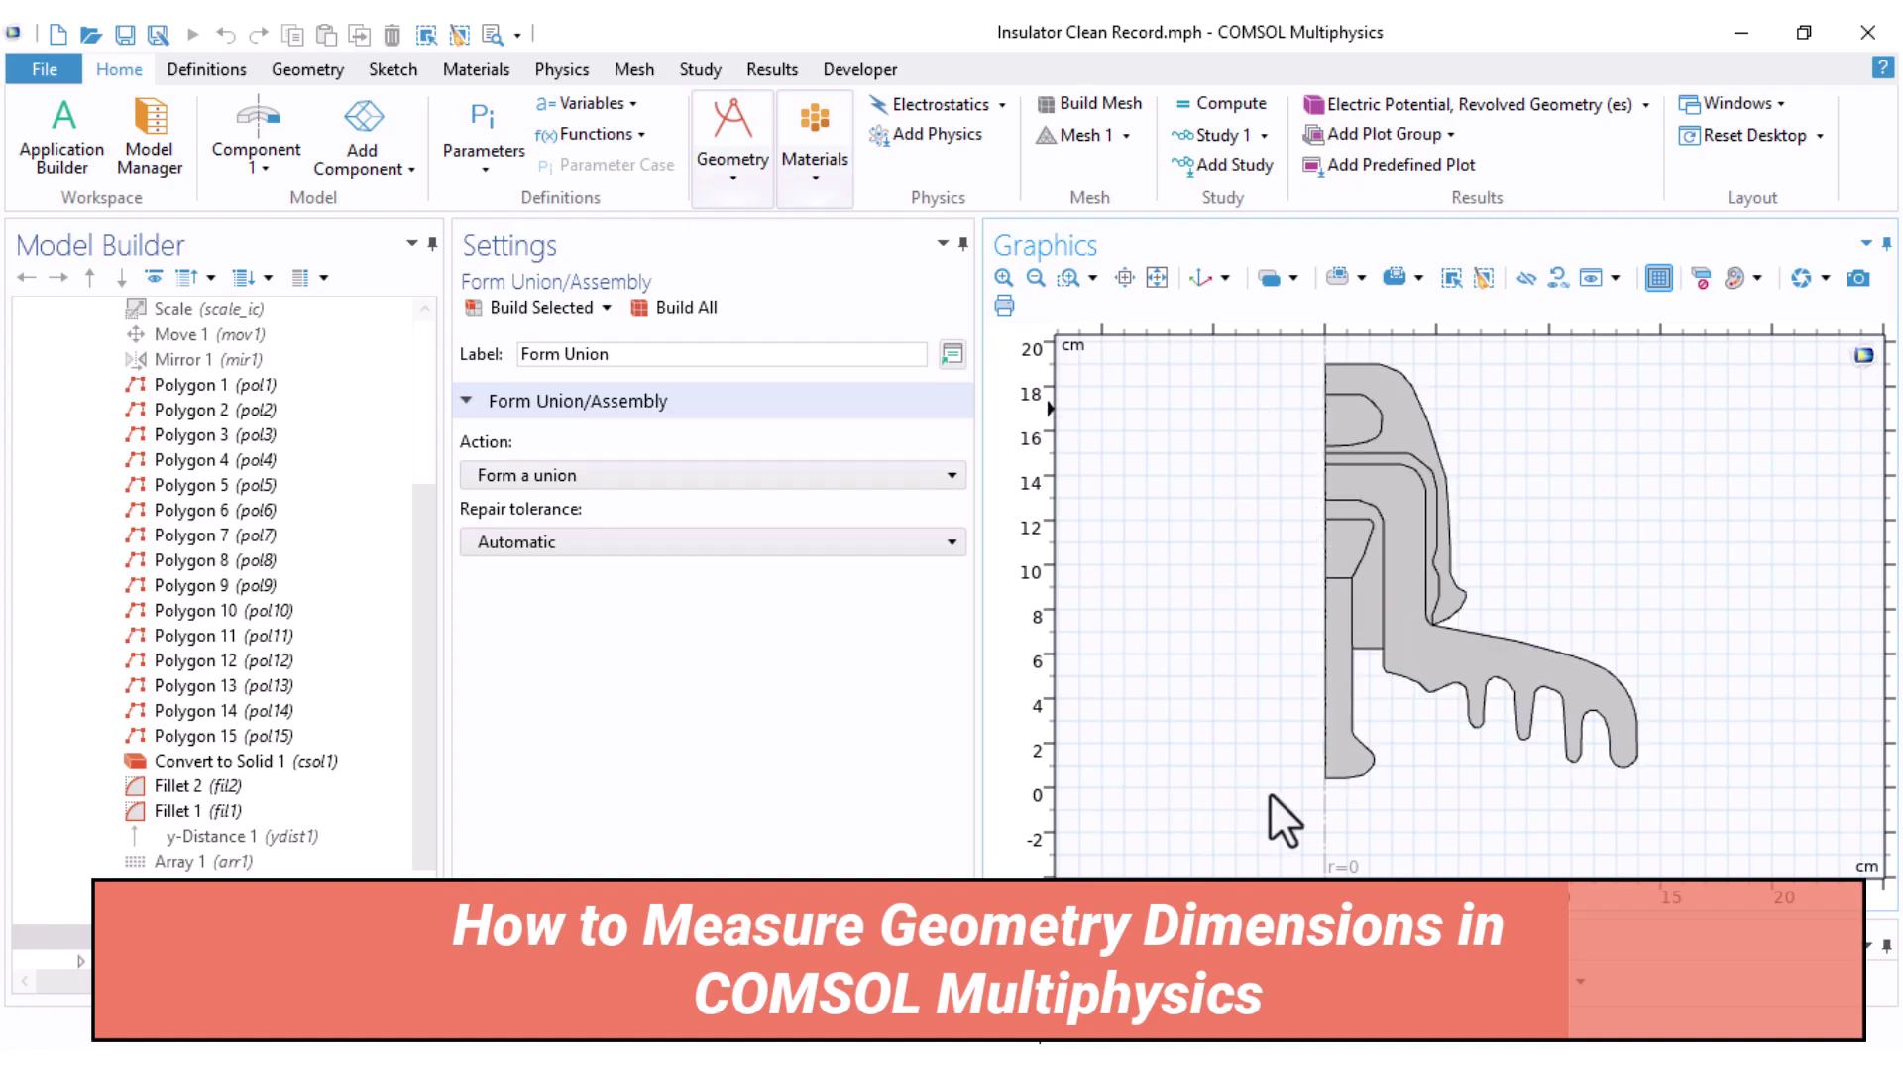
left_click(1353, 422)
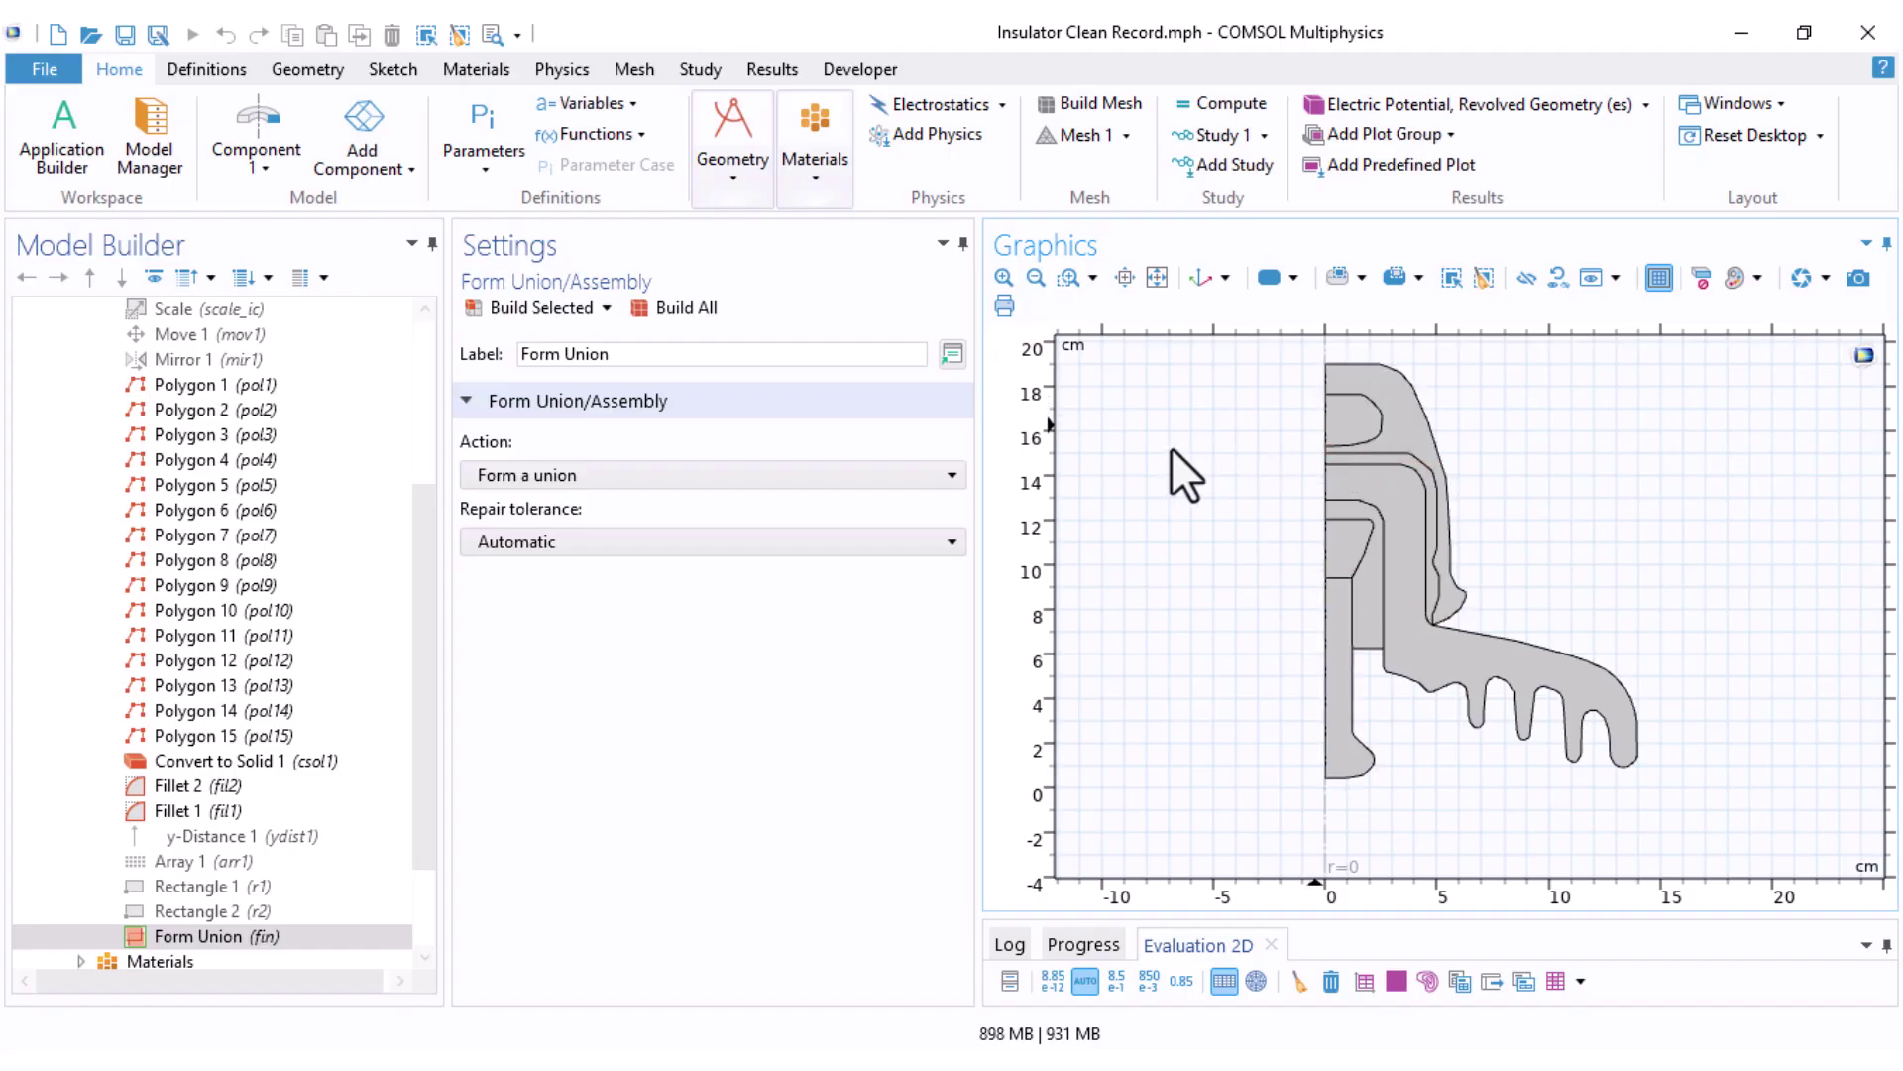
Step: Add a y-distance dimension from the vertex above the pin's lower flare to the cap cavity's upper edge, placed beside the axis
left_click(389, 69)
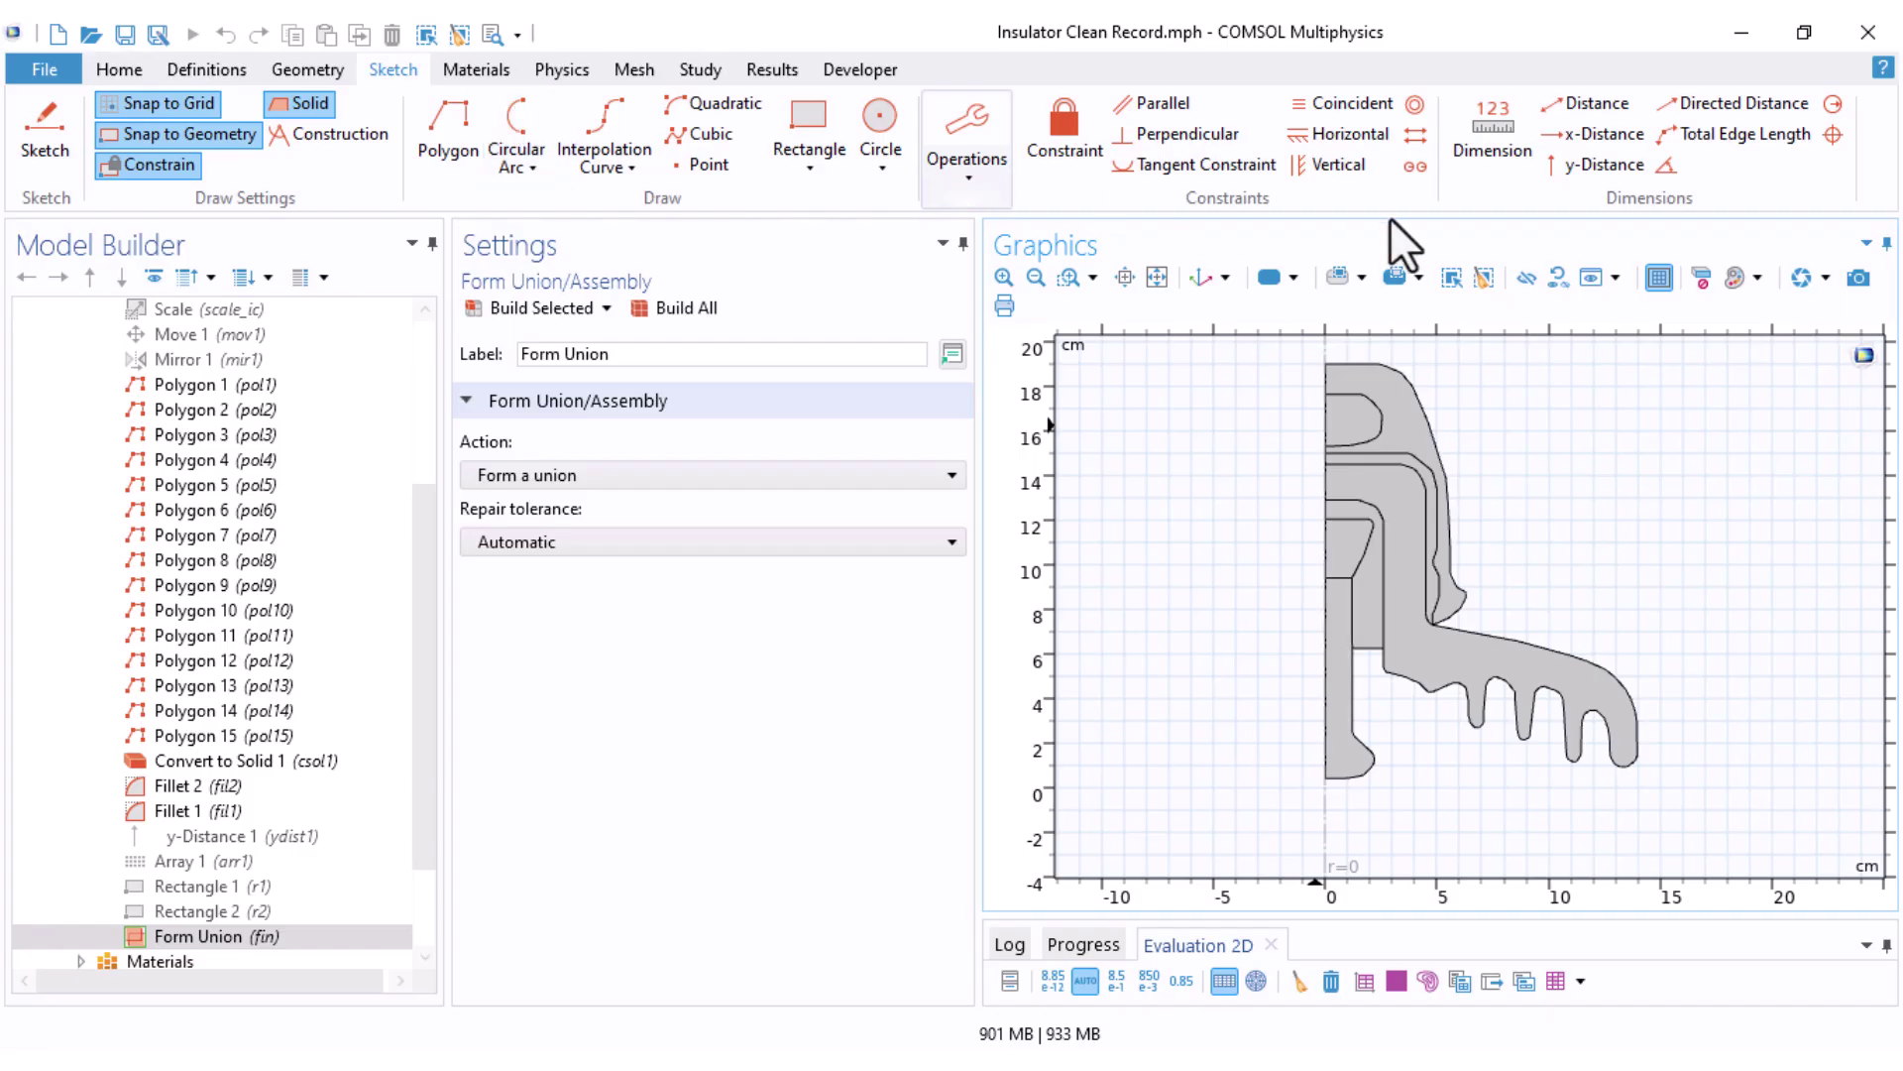
left_click(1578, 164)
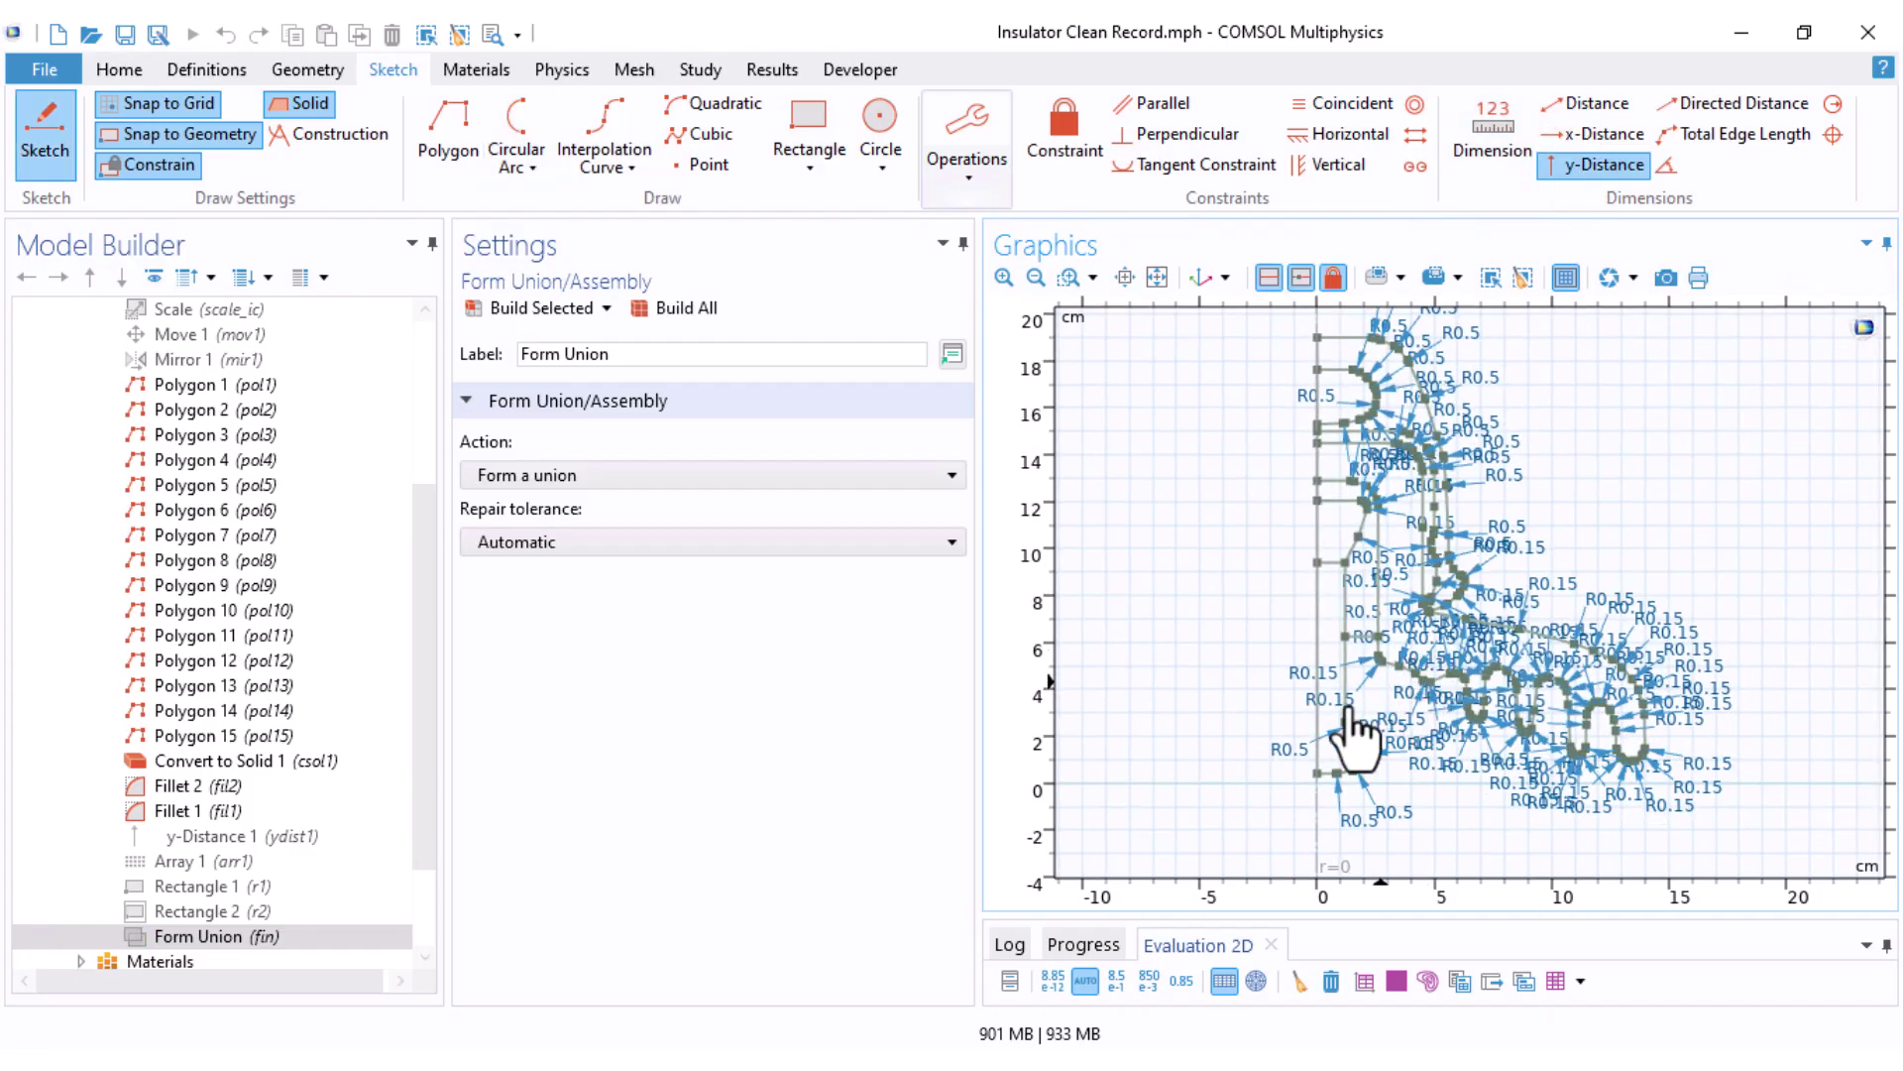
scroll(1273, 735, "up", 5)
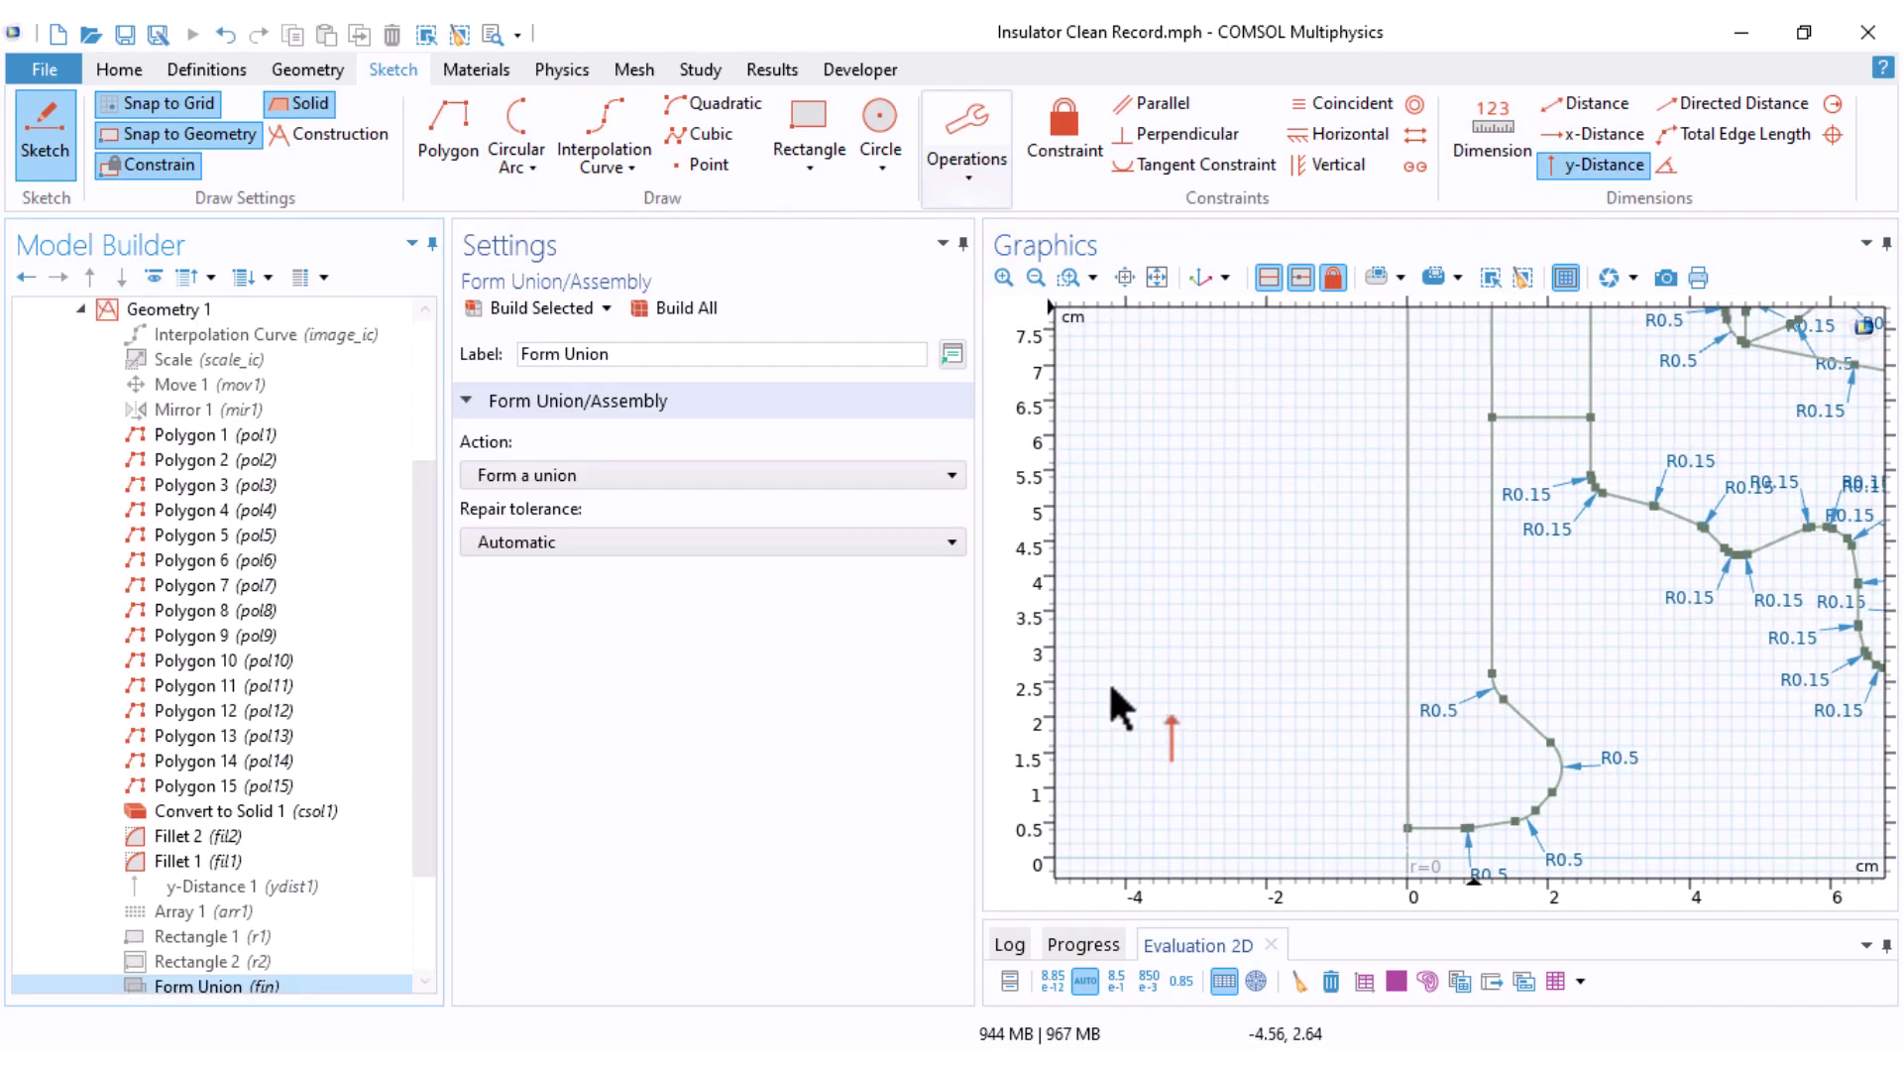
left_click(1492, 673)
scroll(1326, 550, "down", 2)
right_click_drag(1325, 502, 1279, 769)
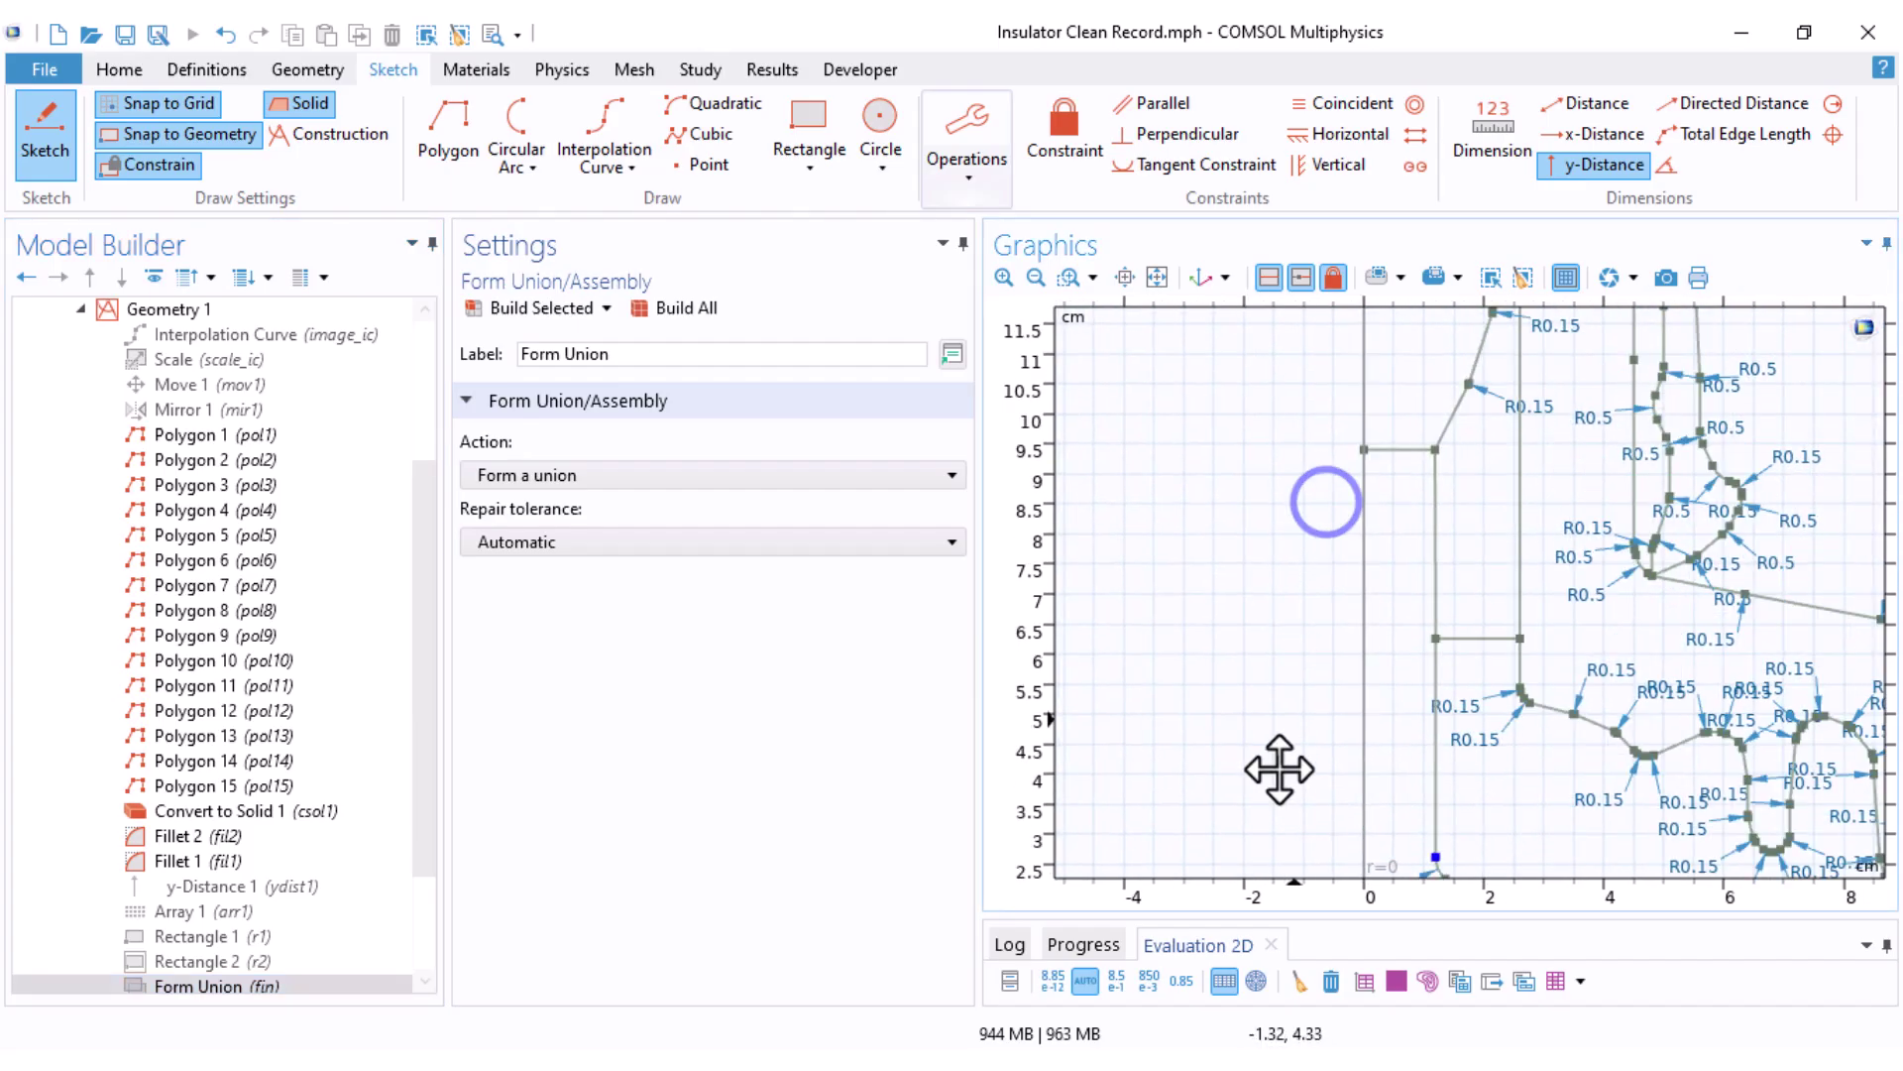
right_click_drag(1275, 534, 1252, 744)
right_click_drag(1249, 607, 1219, 875)
left_click(1397, 405)
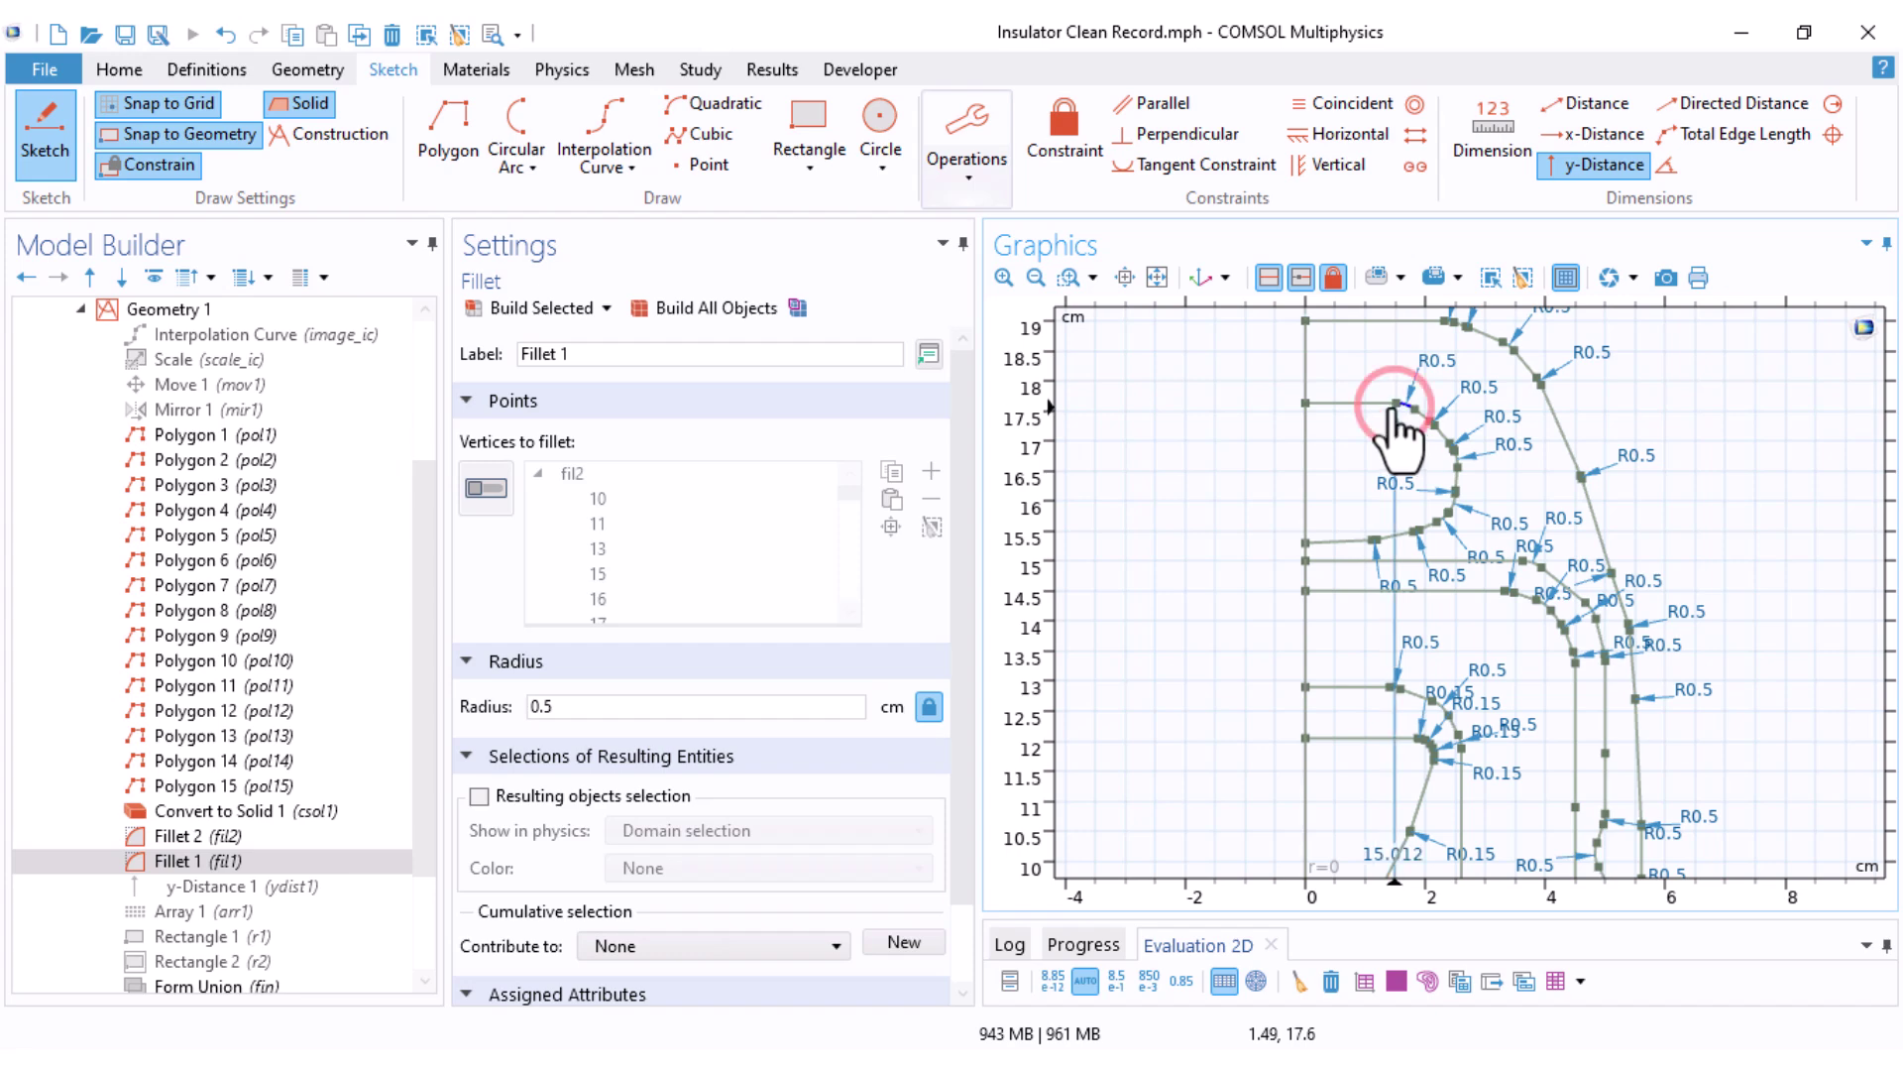
left_click(1175, 593)
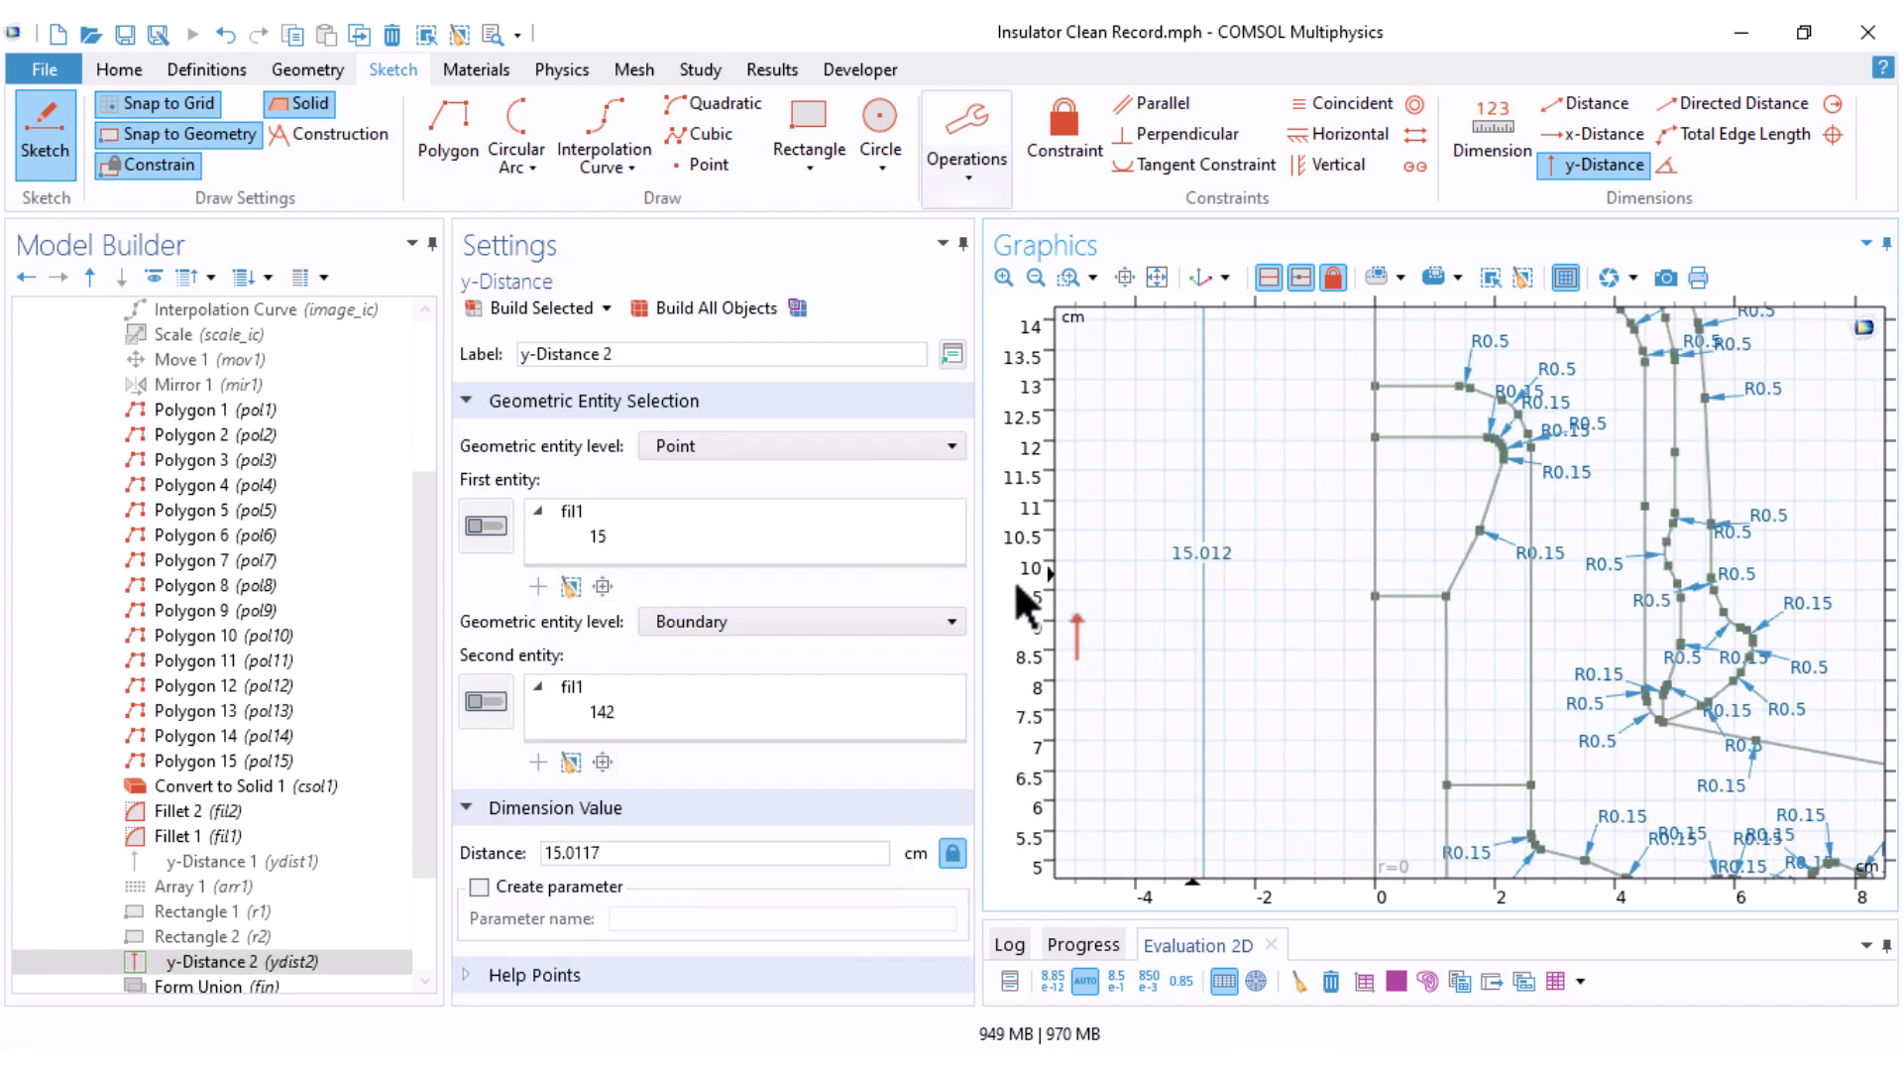
Step: Leave sketch mode and add an Array transform with the complete insulator unit fil1 as its input object
left_click(319, 71)
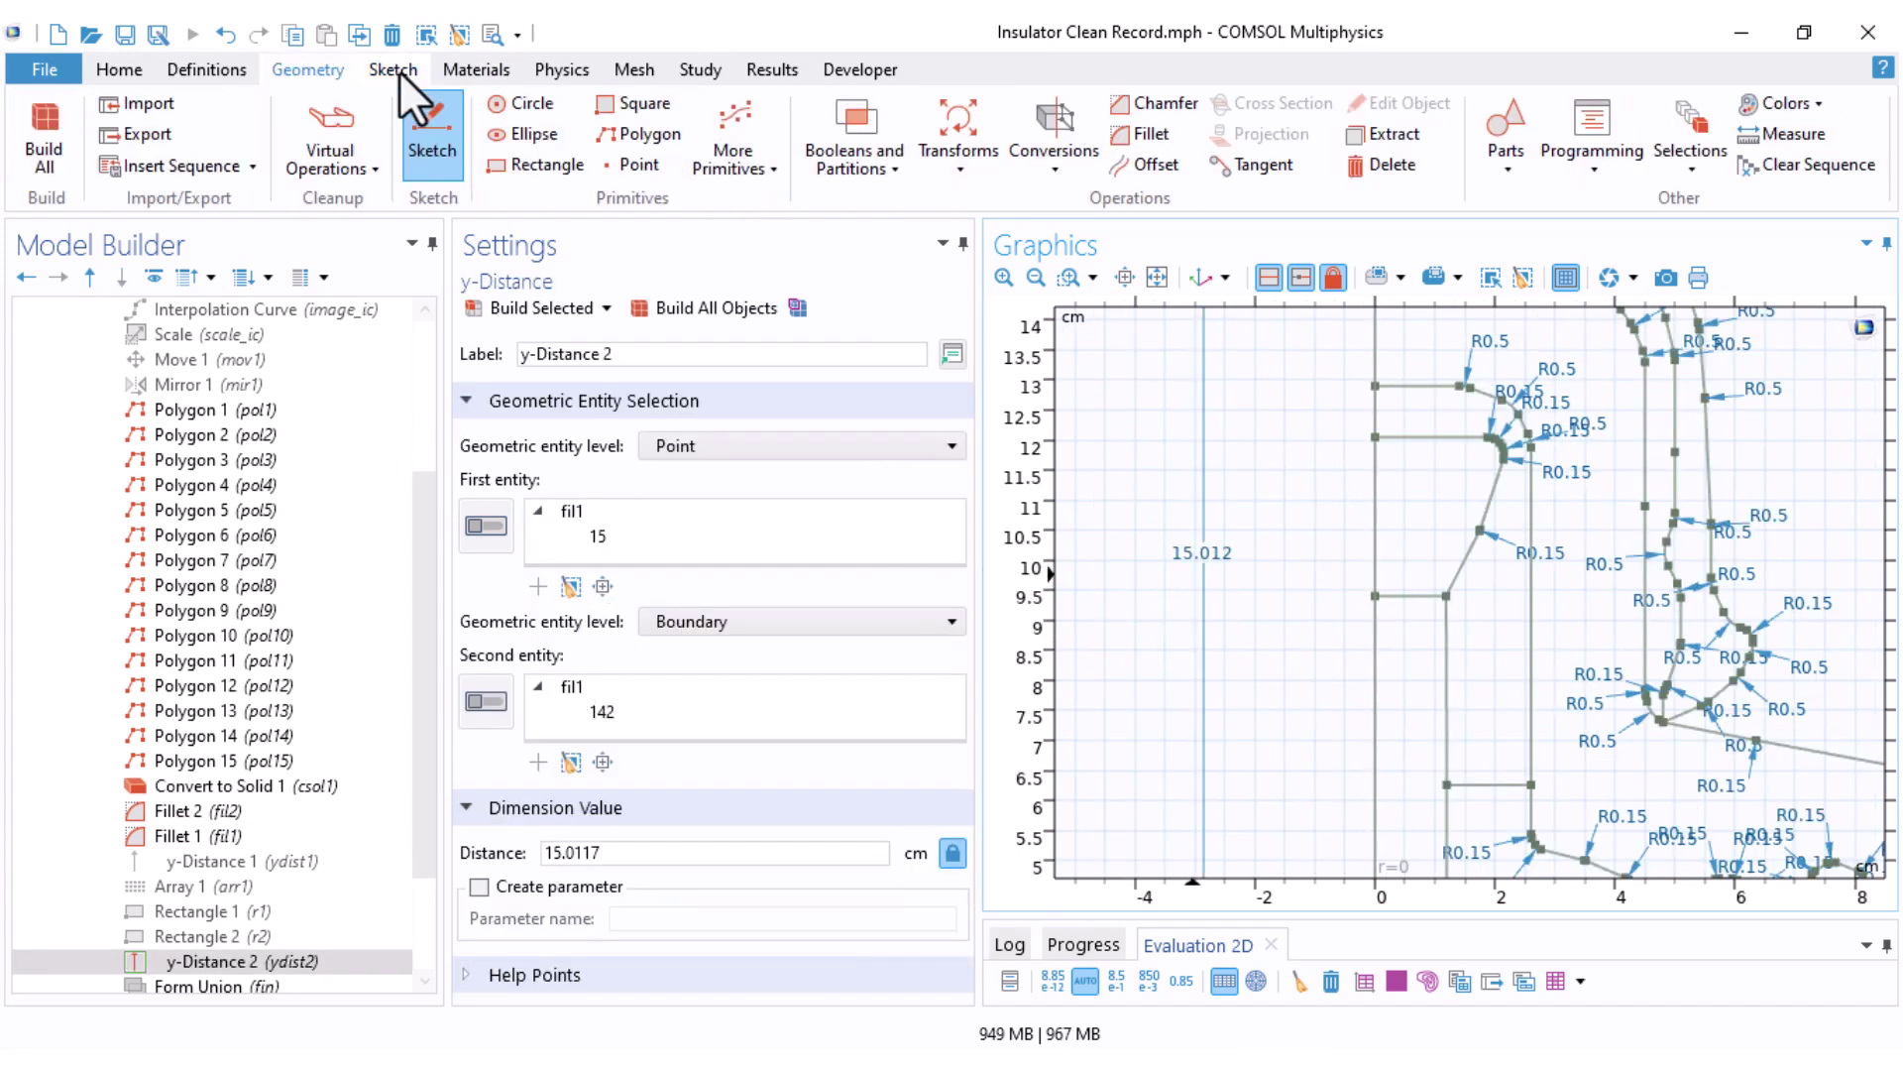
left_click(399, 69)
left_click(436, 128)
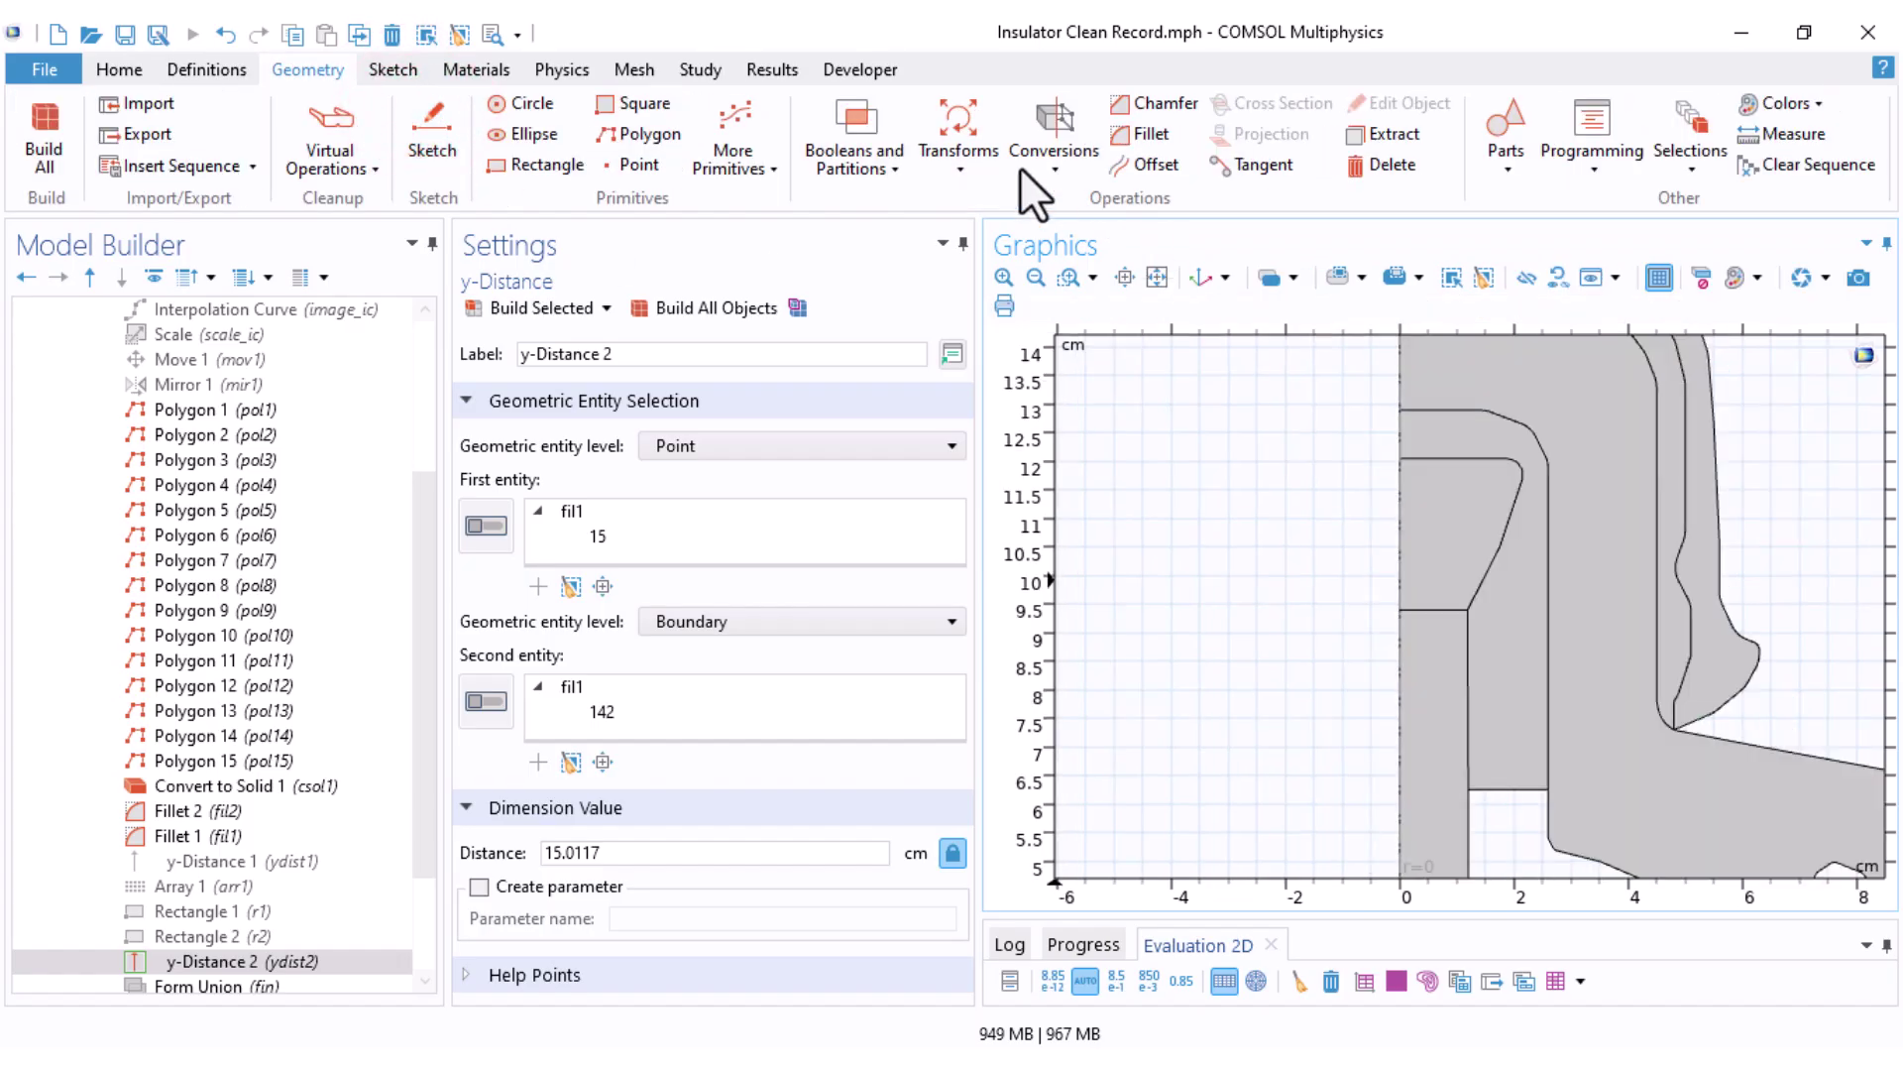
left_click(962, 148)
left_click(964, 198)
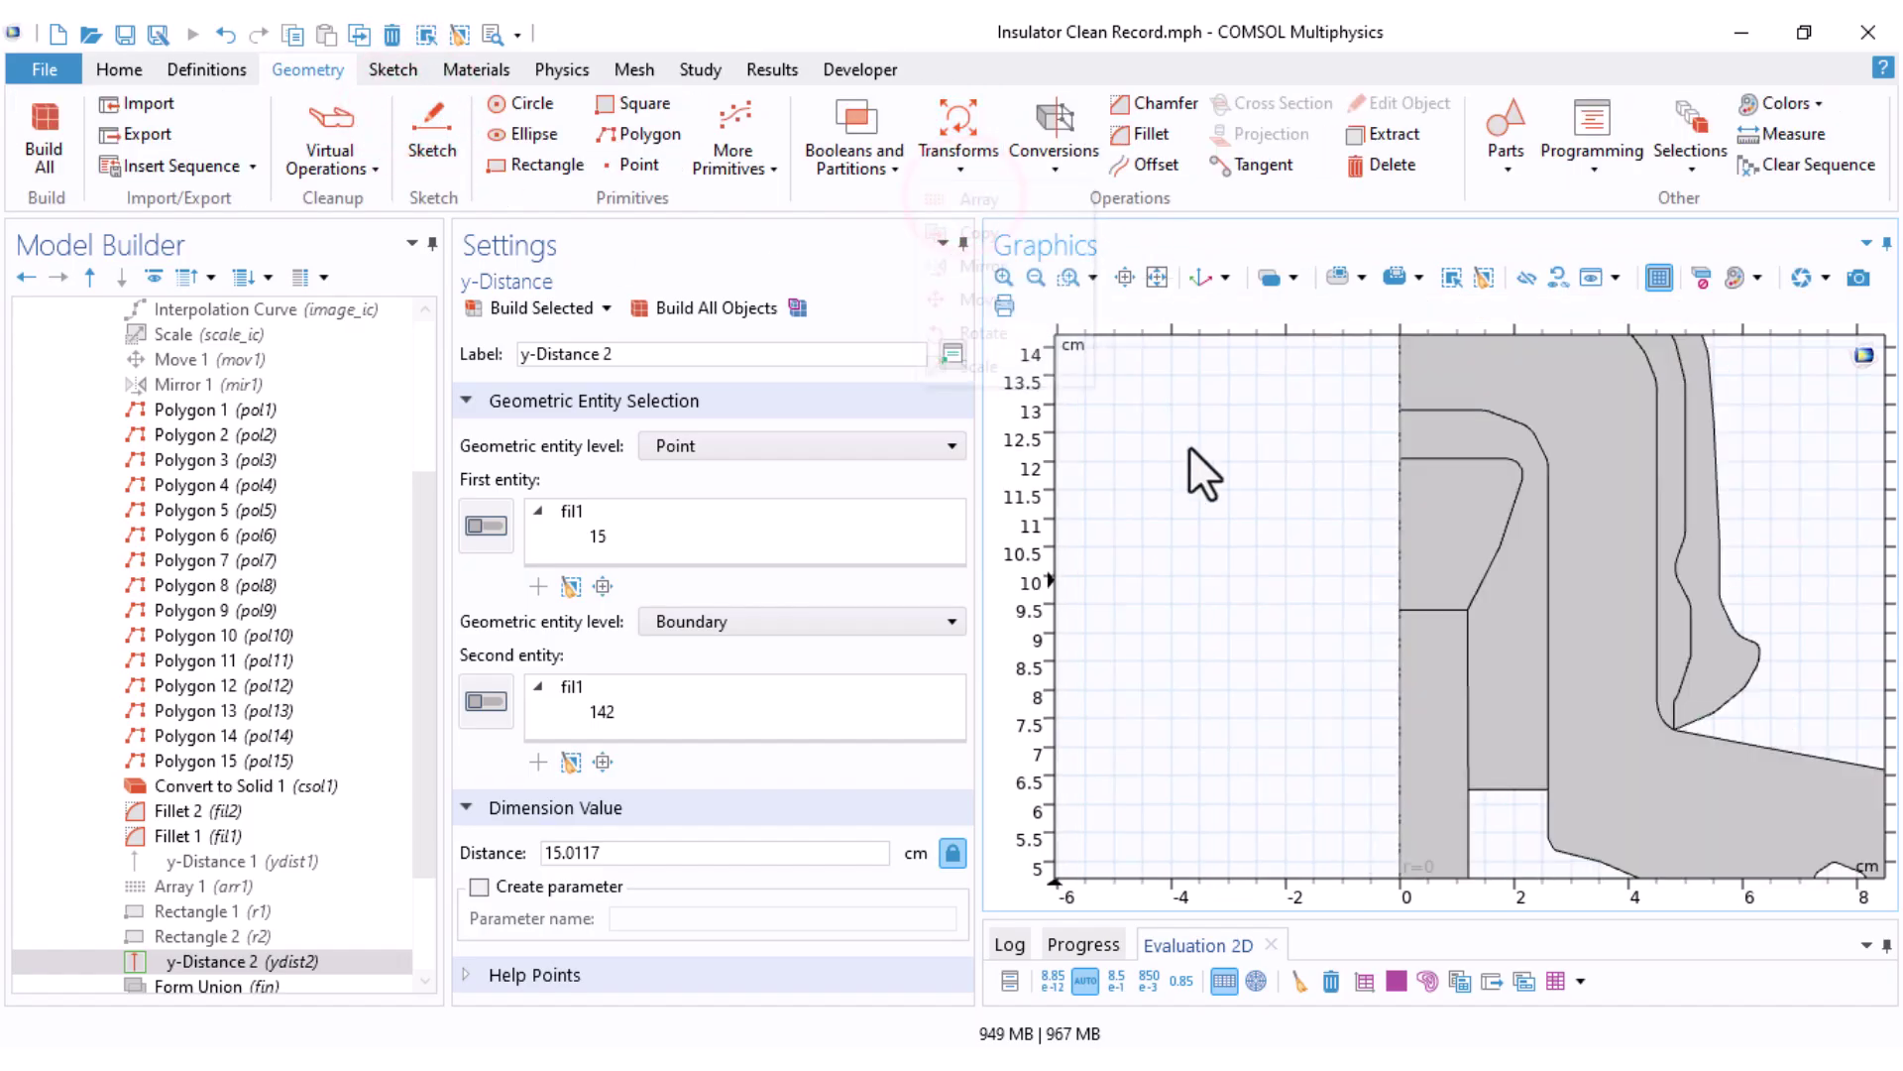
scroll(1224, 378, "down", 3)
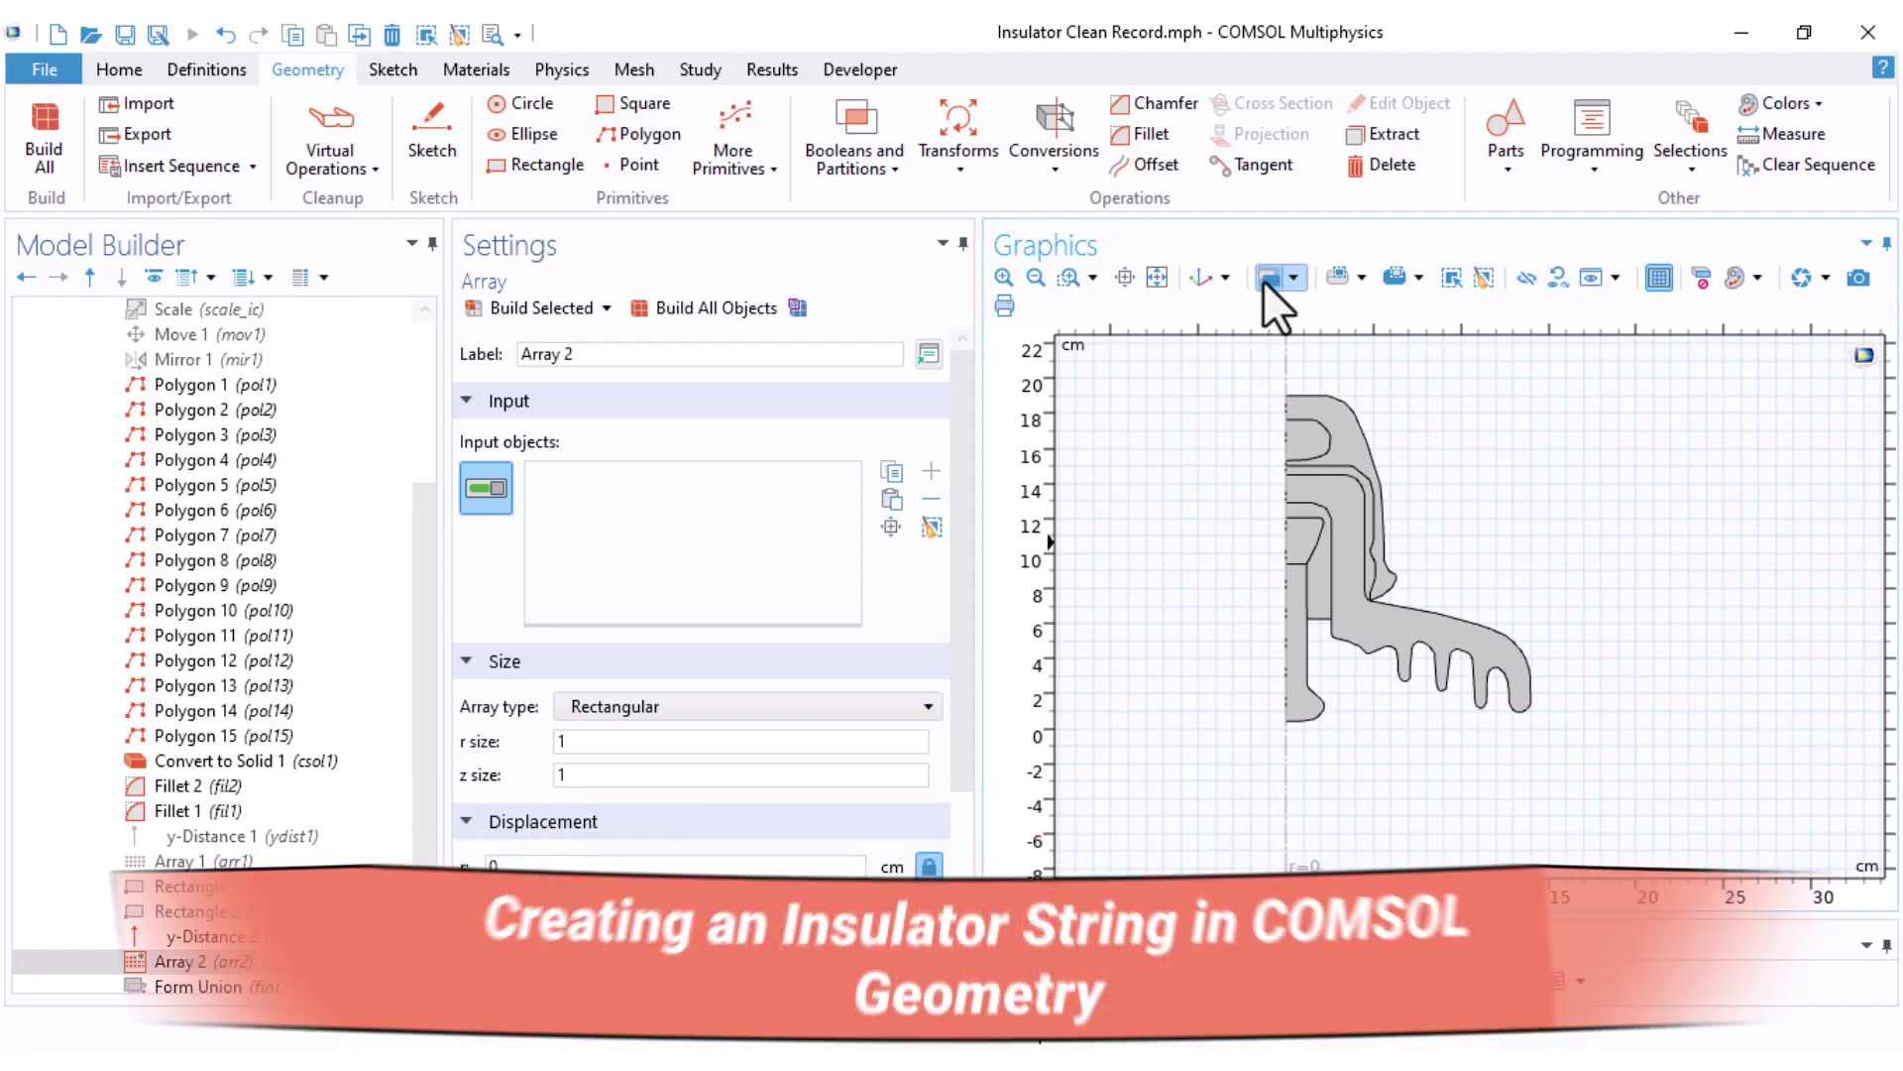
left_click(1435, 615)
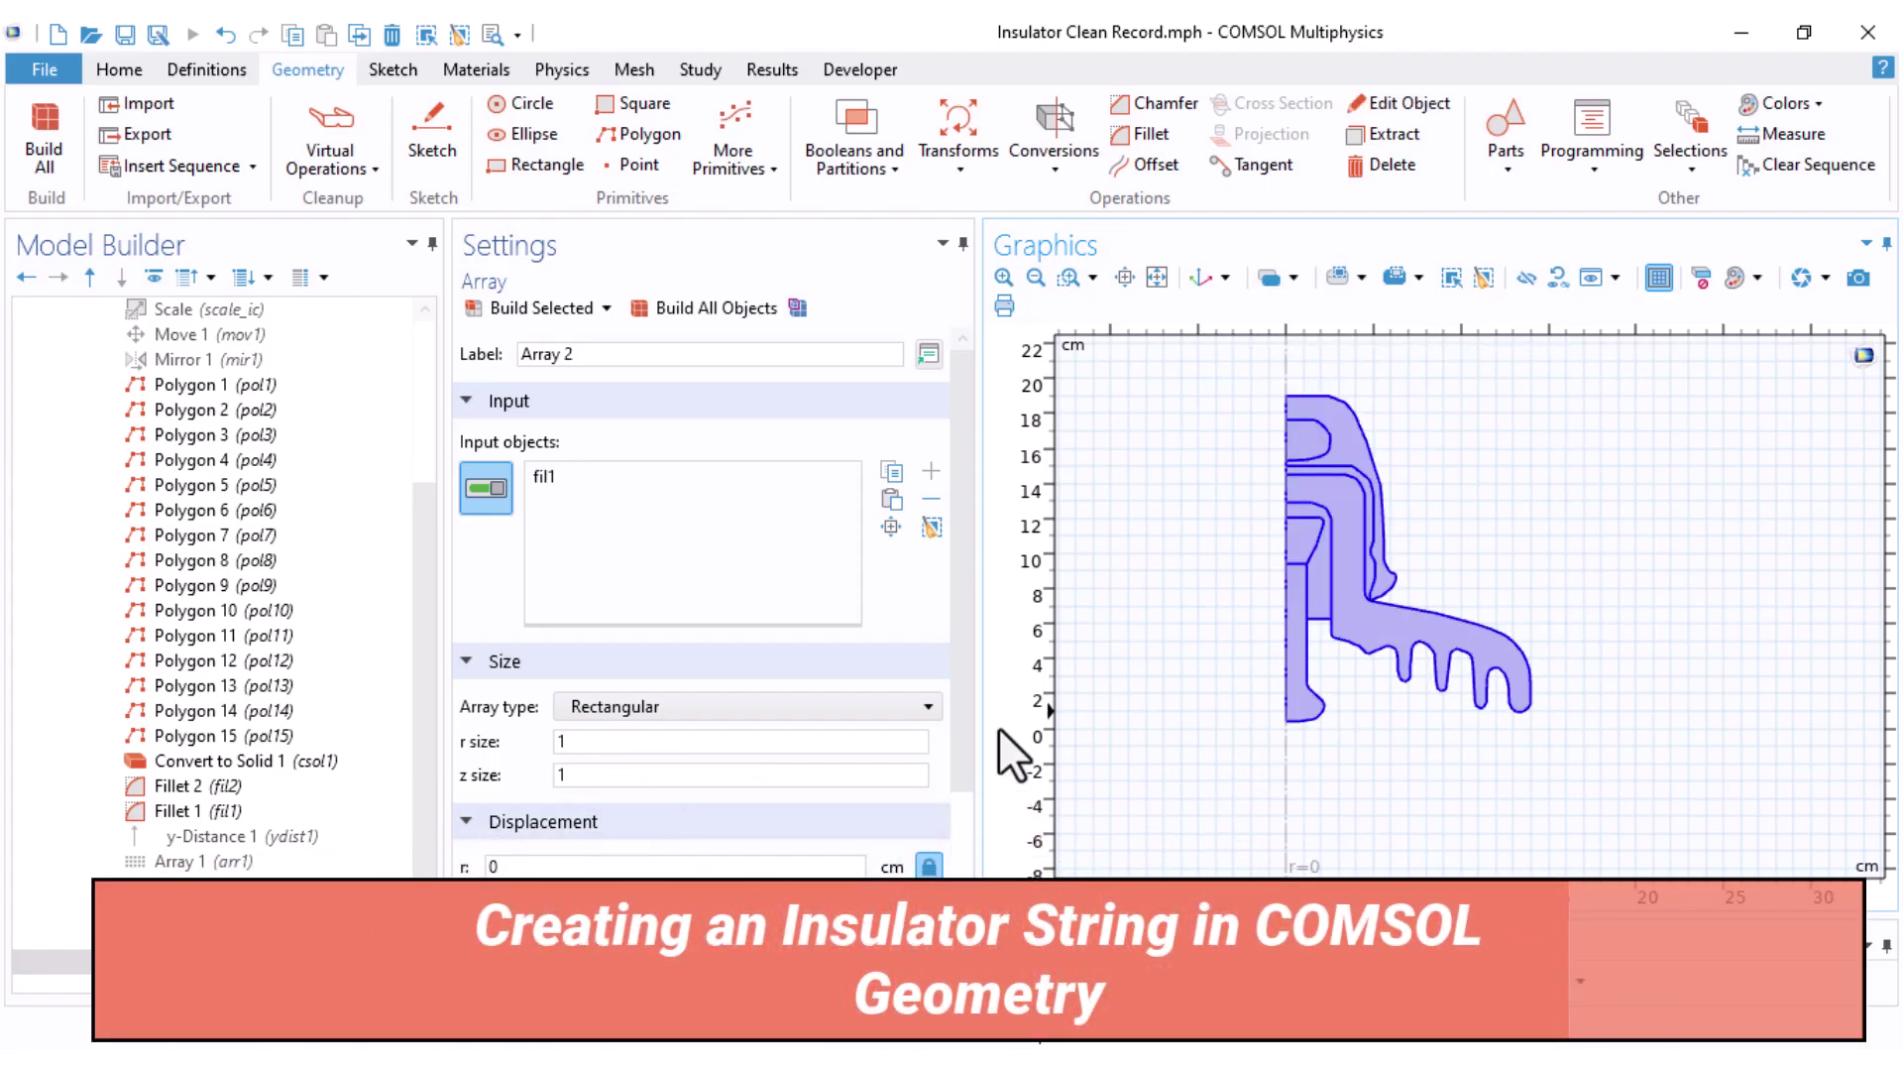
Step: Set the array's z size to 5 and its z displacement to -15 cm, and build the insulator string
left_click(583, 775)
key("BackSpace")
type("5")
scroll(937, 750, "down", 3)
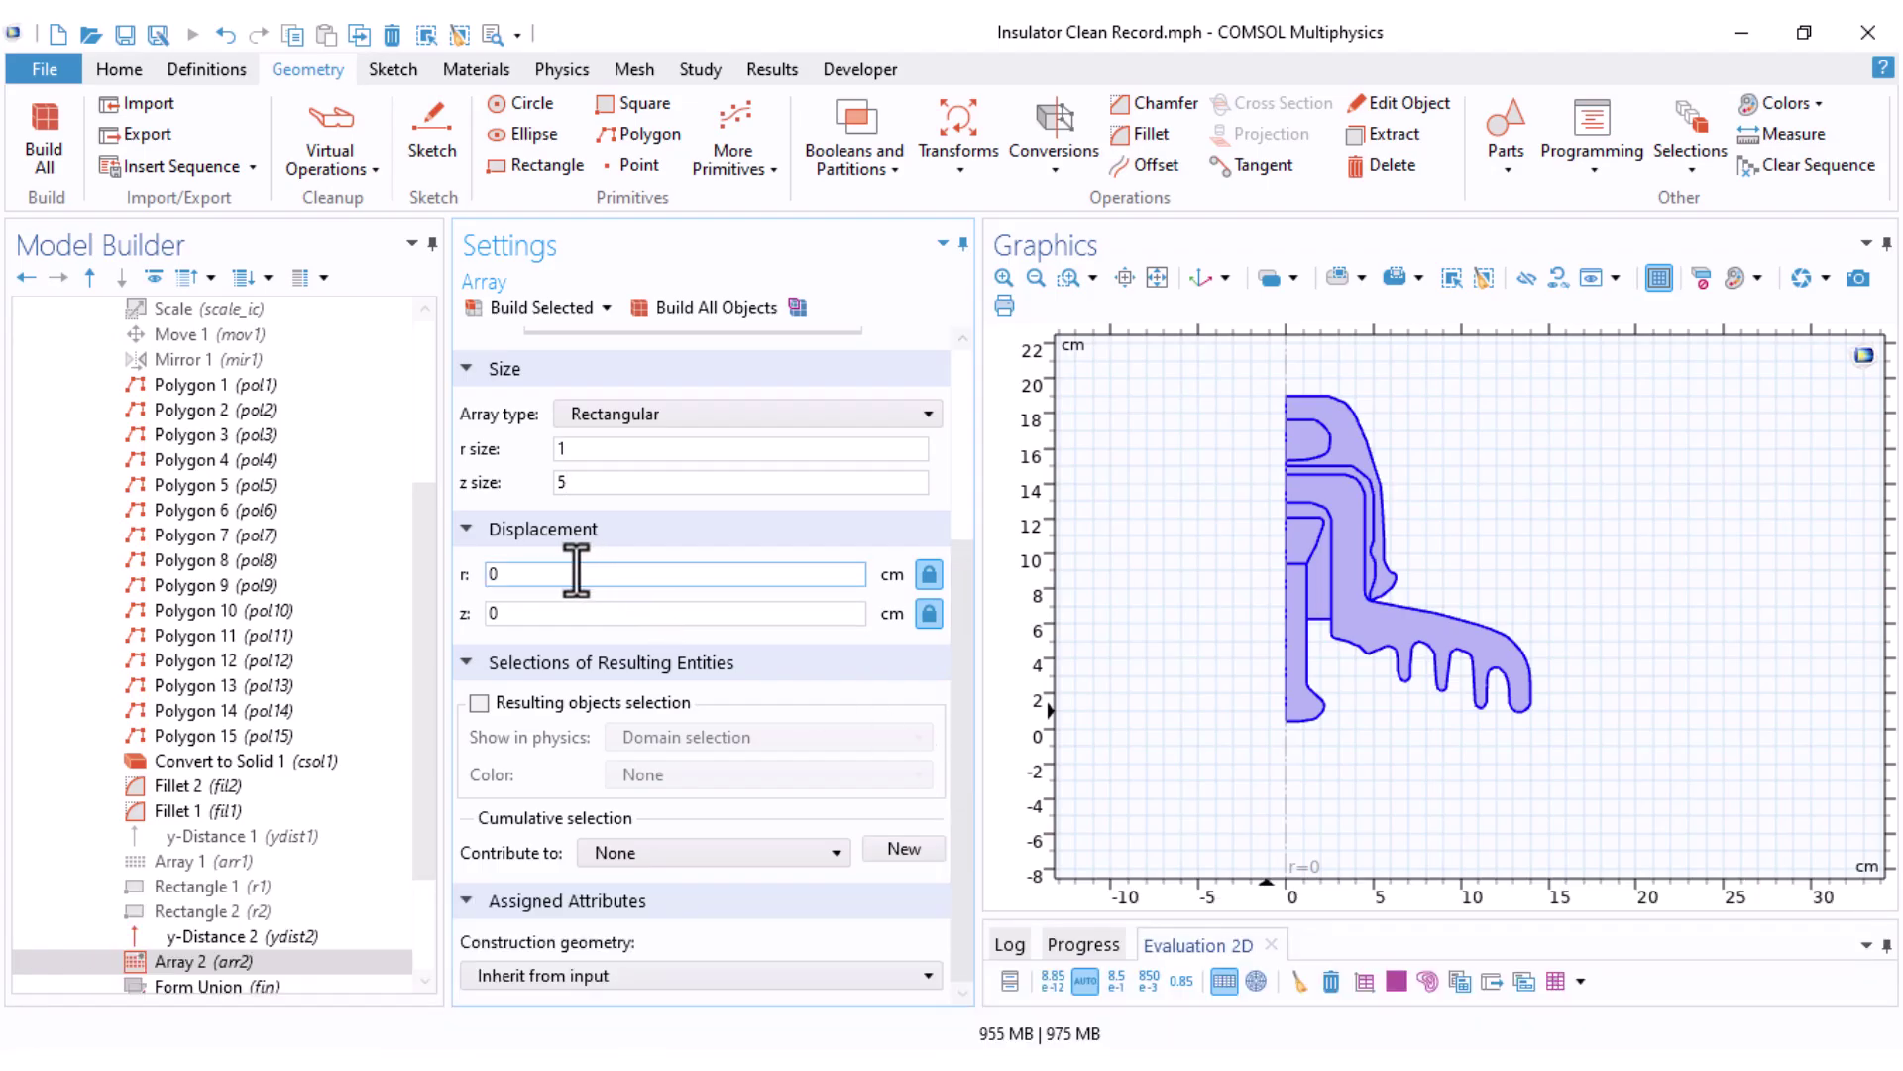
double_click(535, 610)
type("-15")
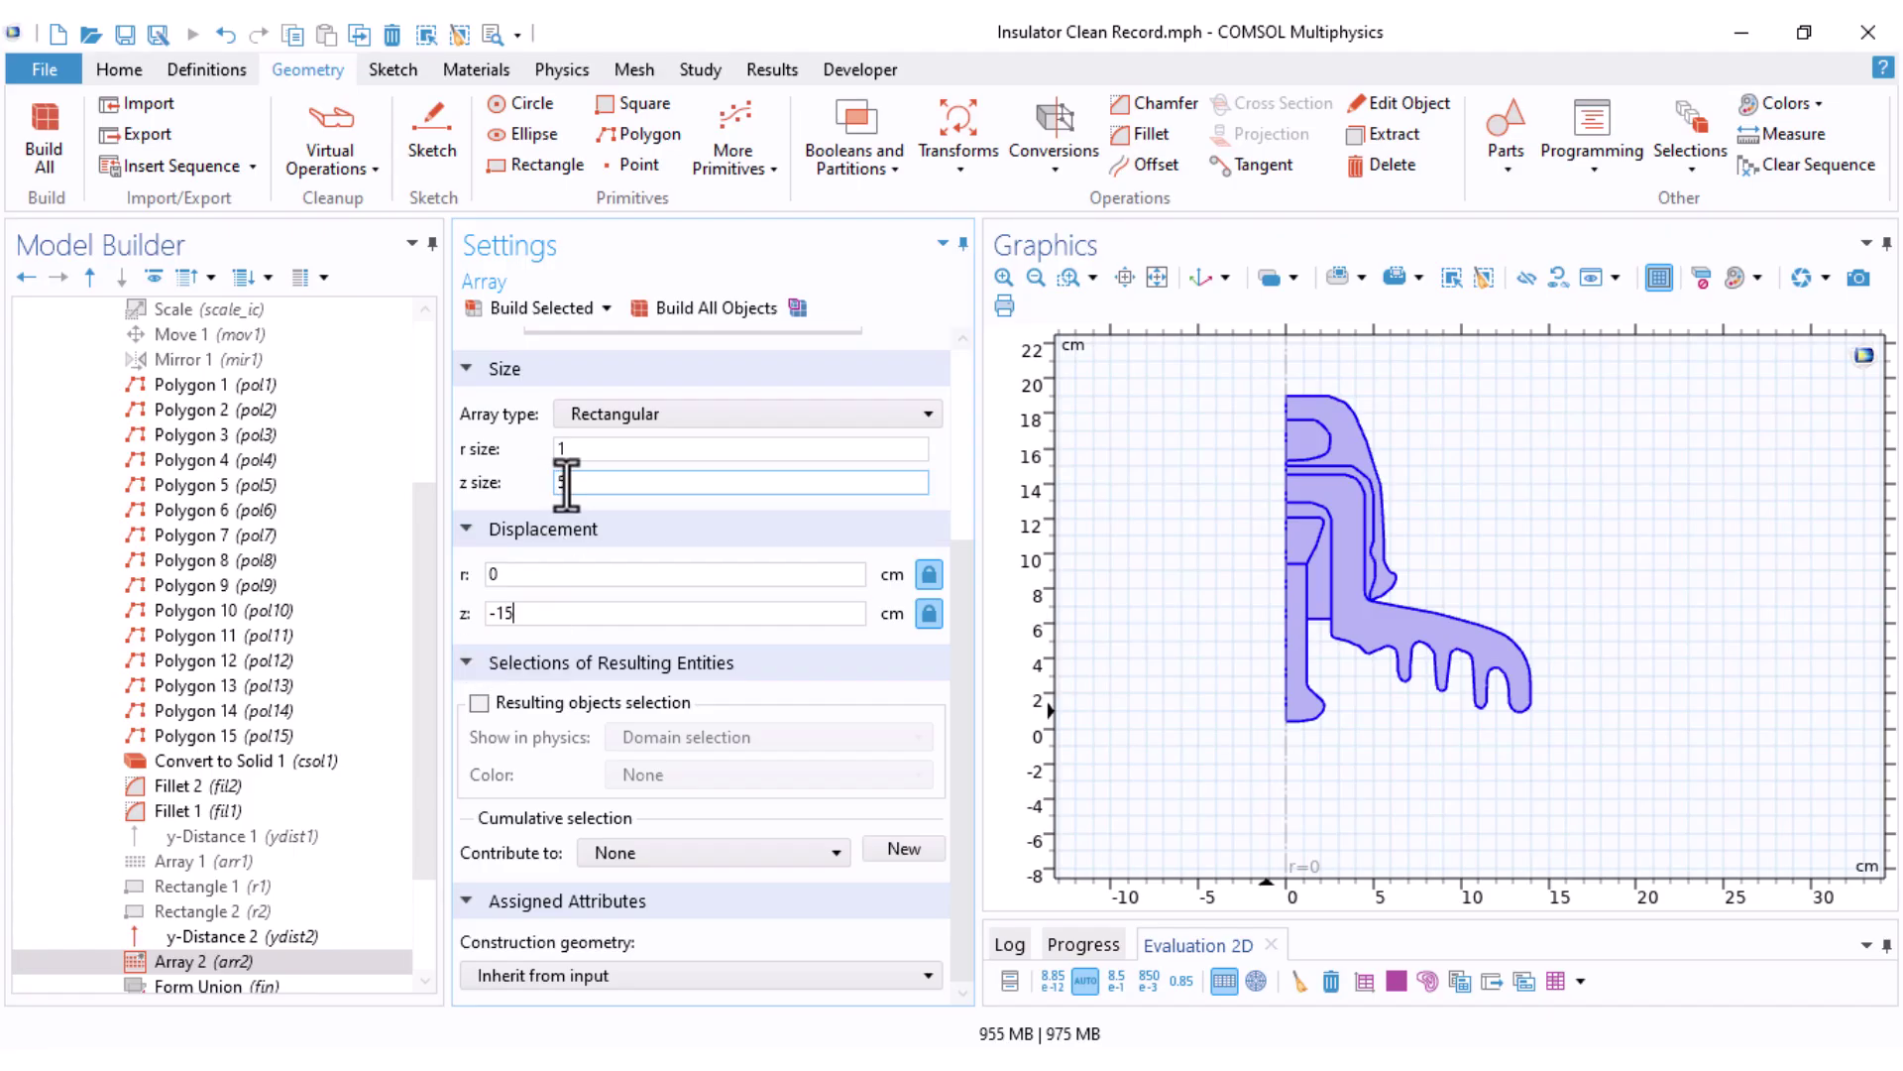
left_click(651, 312)
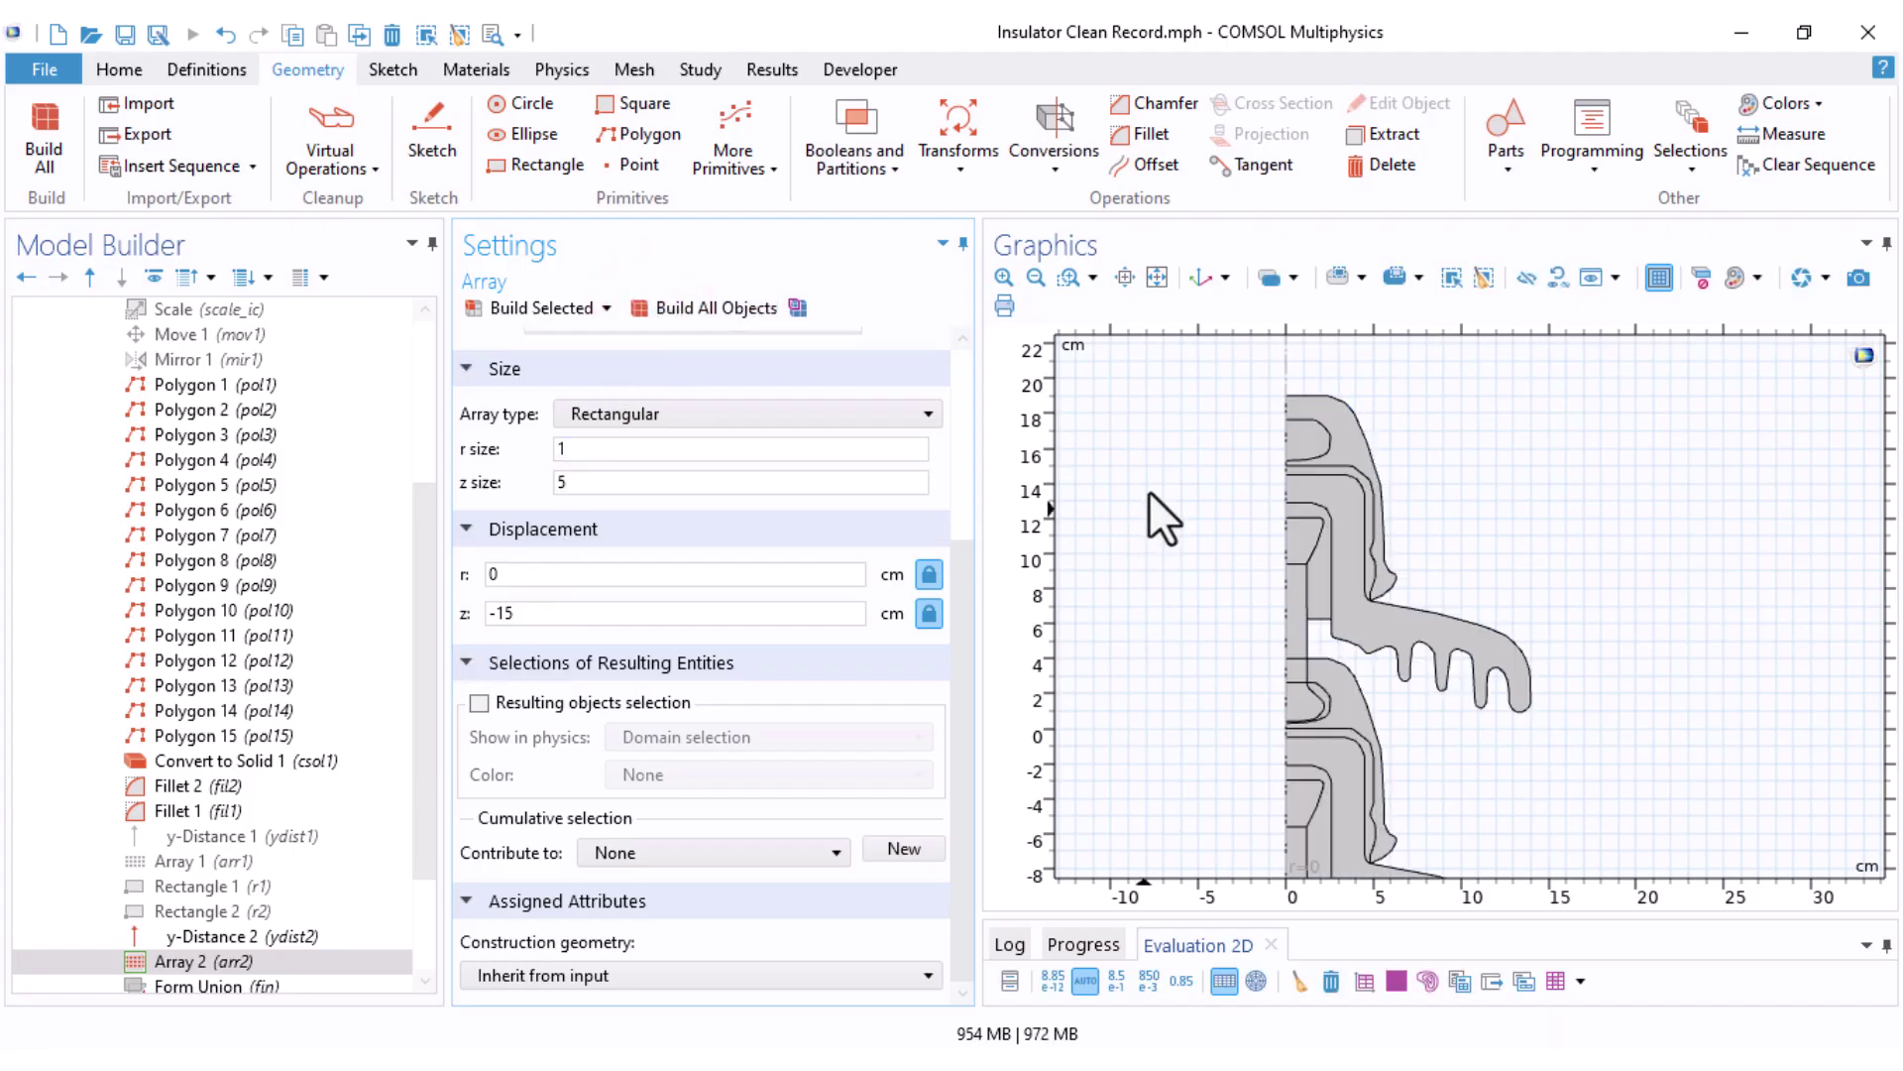
scroll(1156, 561, "down", 6)
middle_click_drag(1167, 673, 1168, 692)
right_click_drag(1092, 455, 1110, 638)
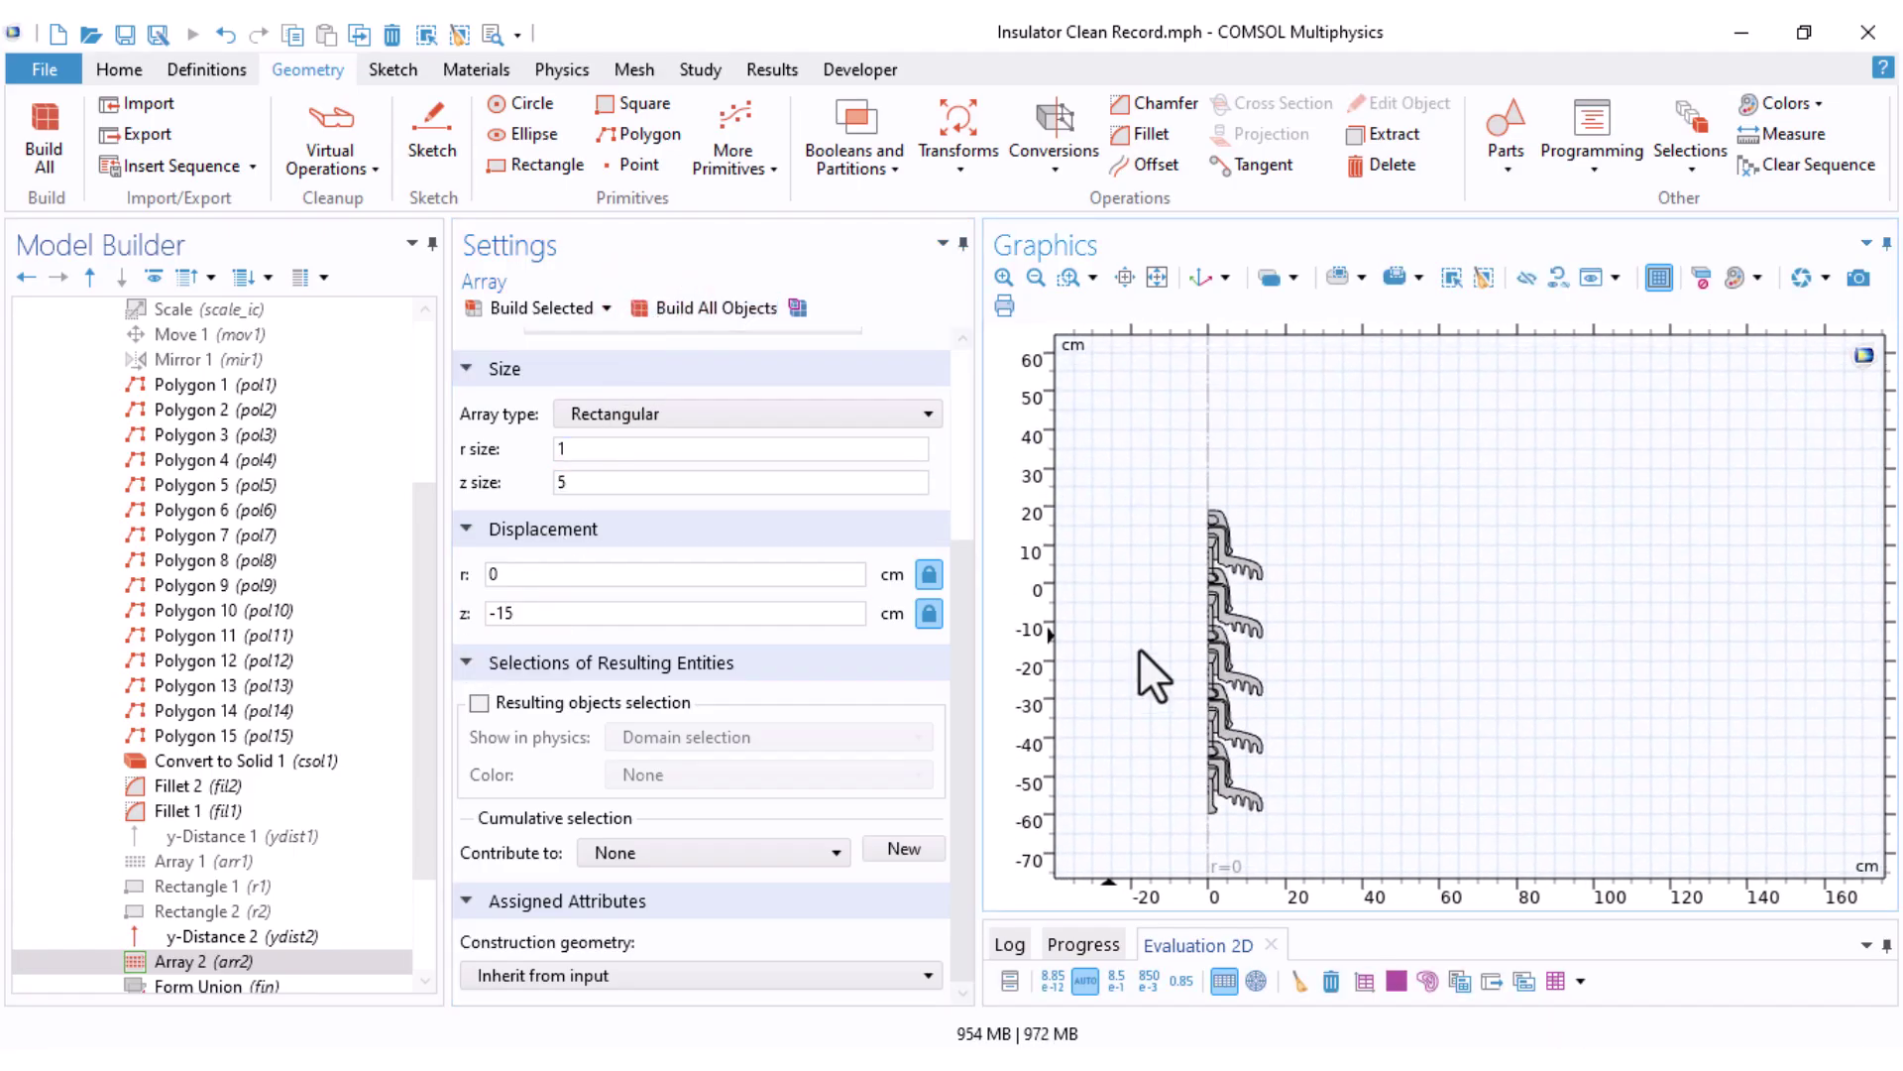
middle_click_drag(1139, 649, 1133, 561)
right_click_drag(1121, 540, 1118, 521)
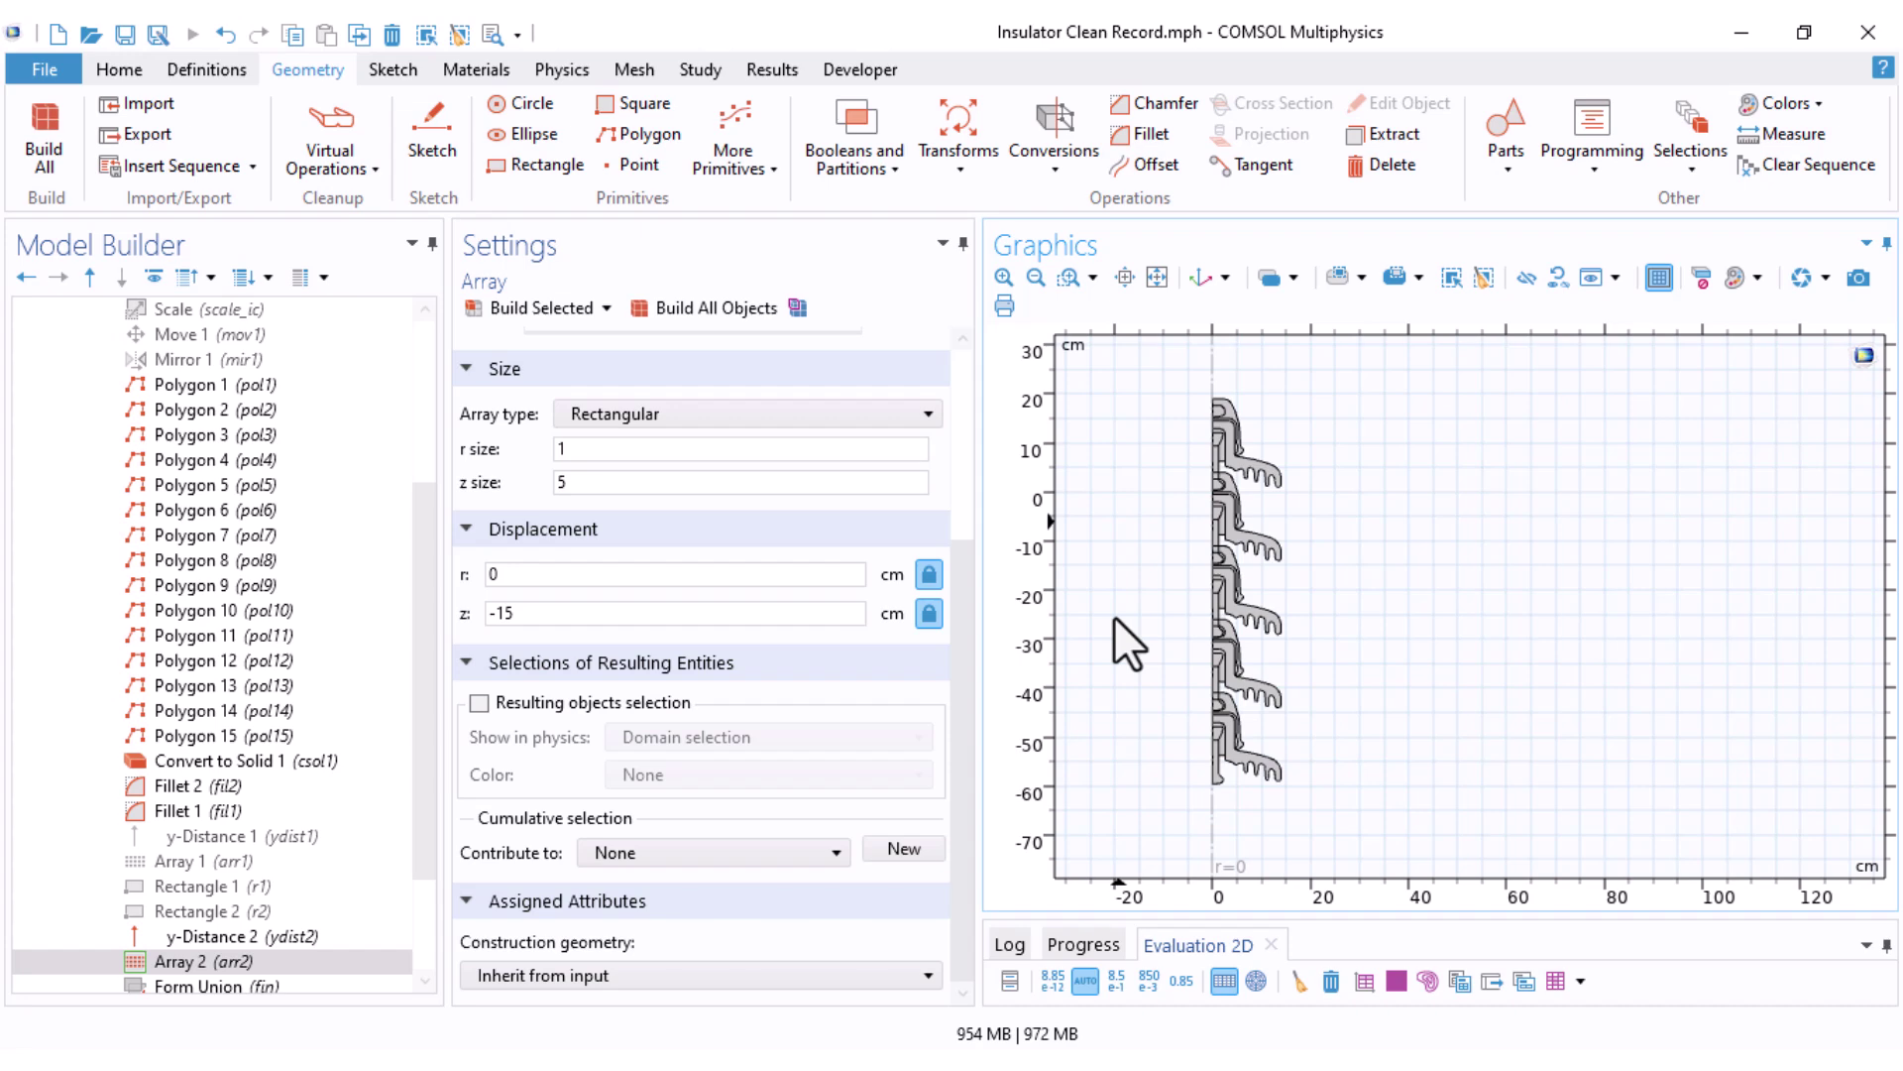
Step: Enable the disabled Rectangle 1, place it after Array 2 in the geometry sequence, and build it around the insulator string
left_click(171, 887)
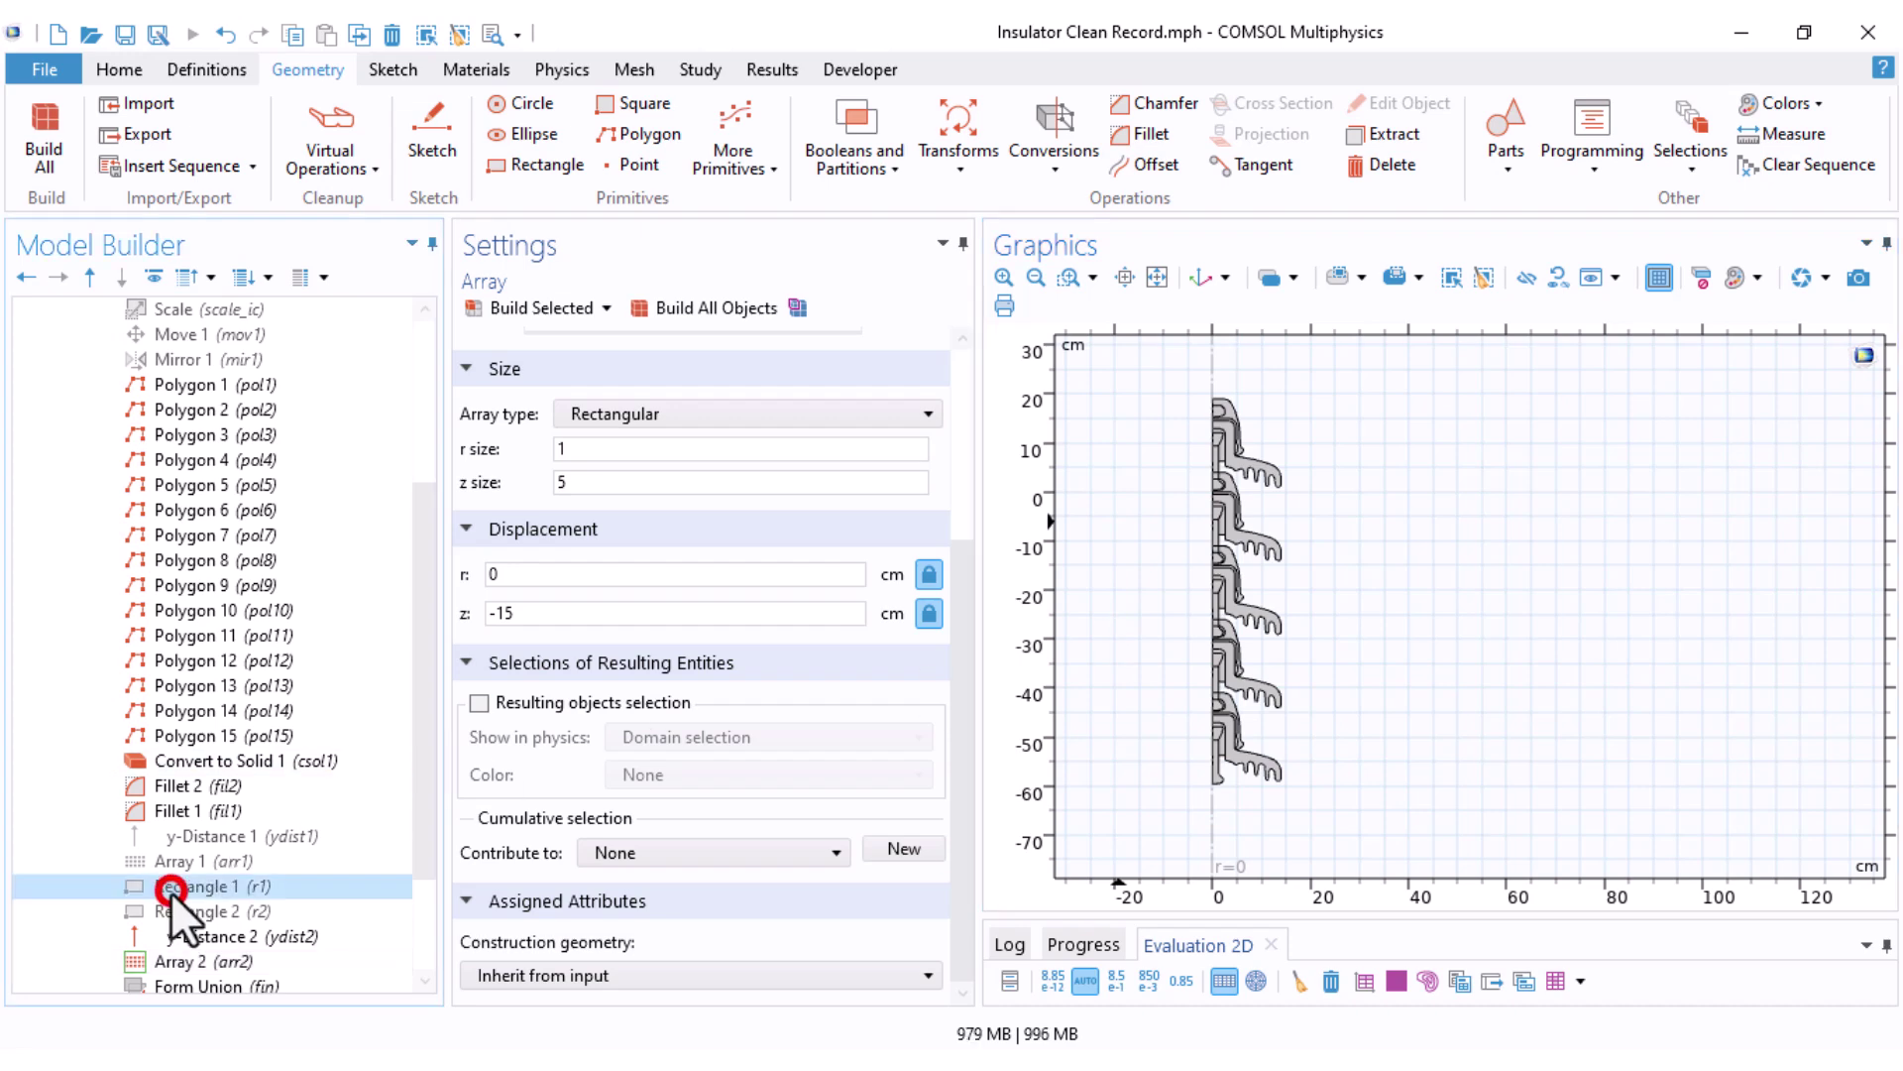
right_click(170, 890)
left_click(233, 731)
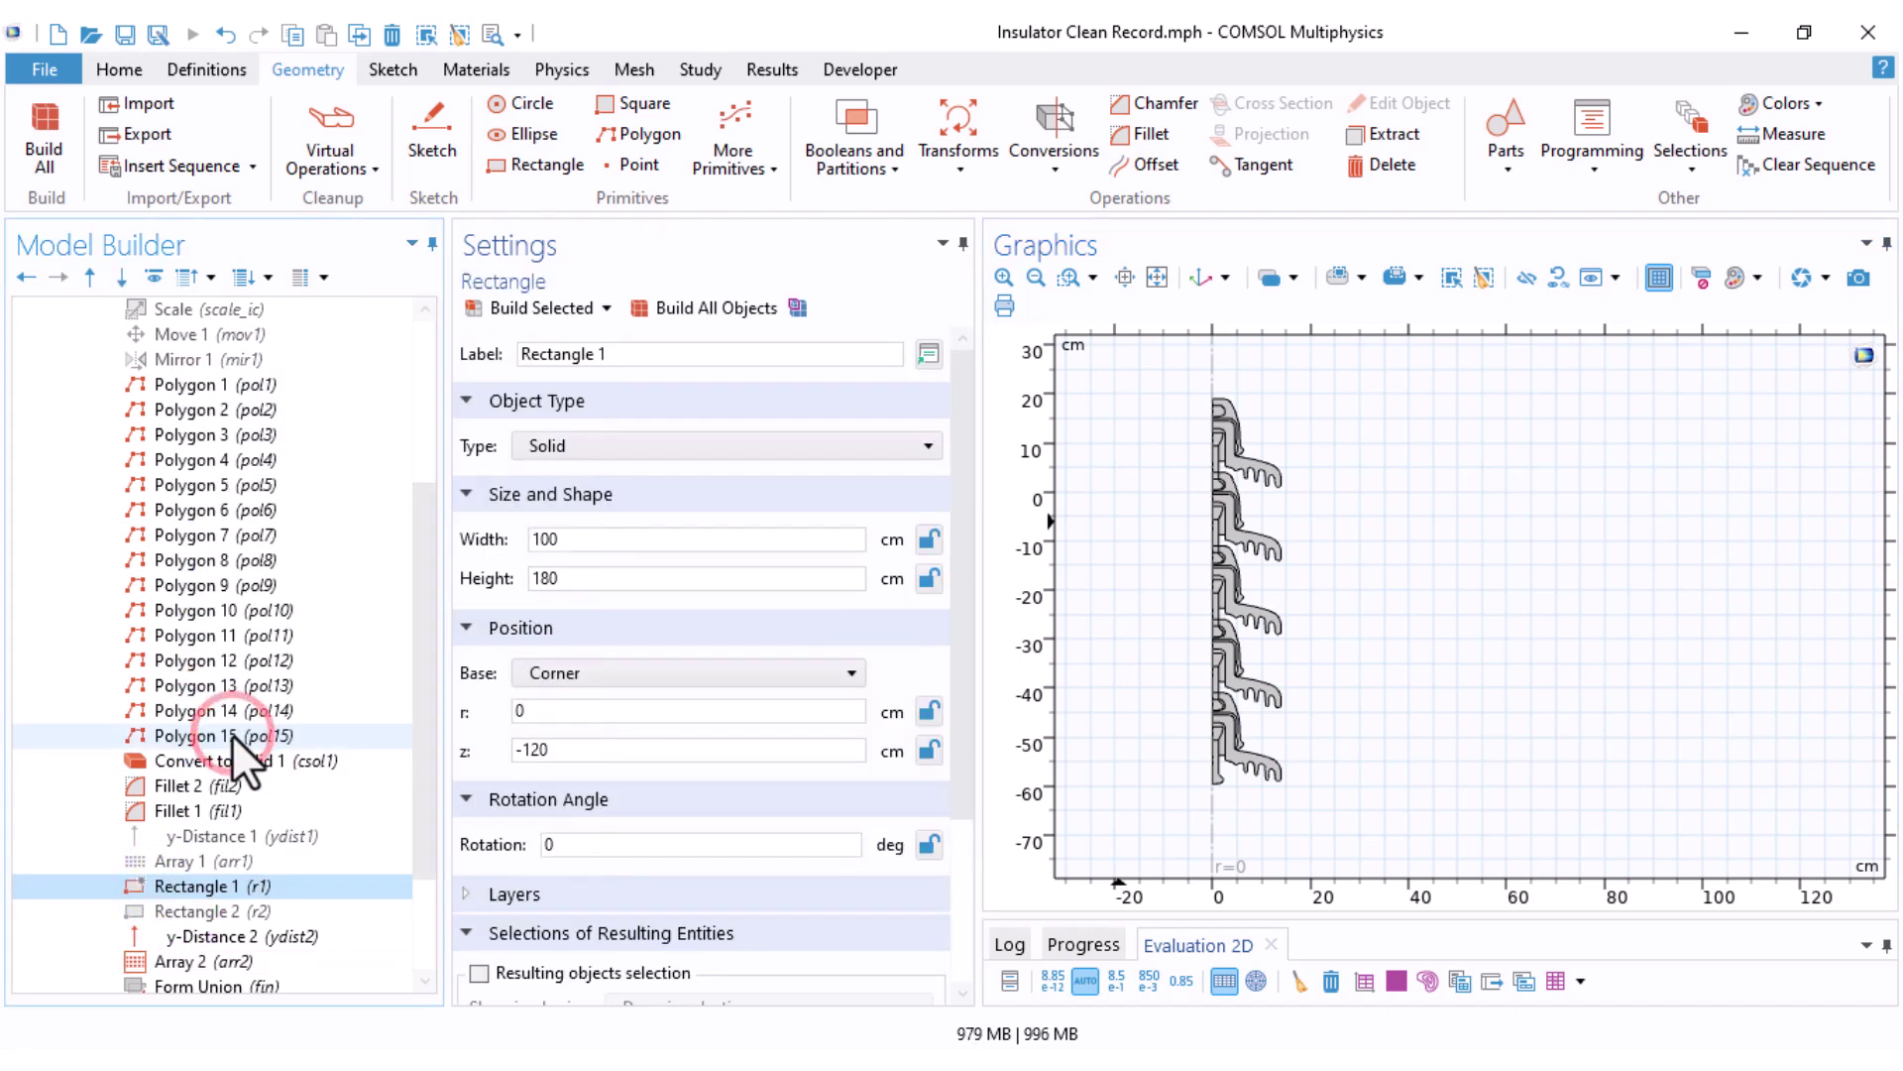
left_click(527, 308)
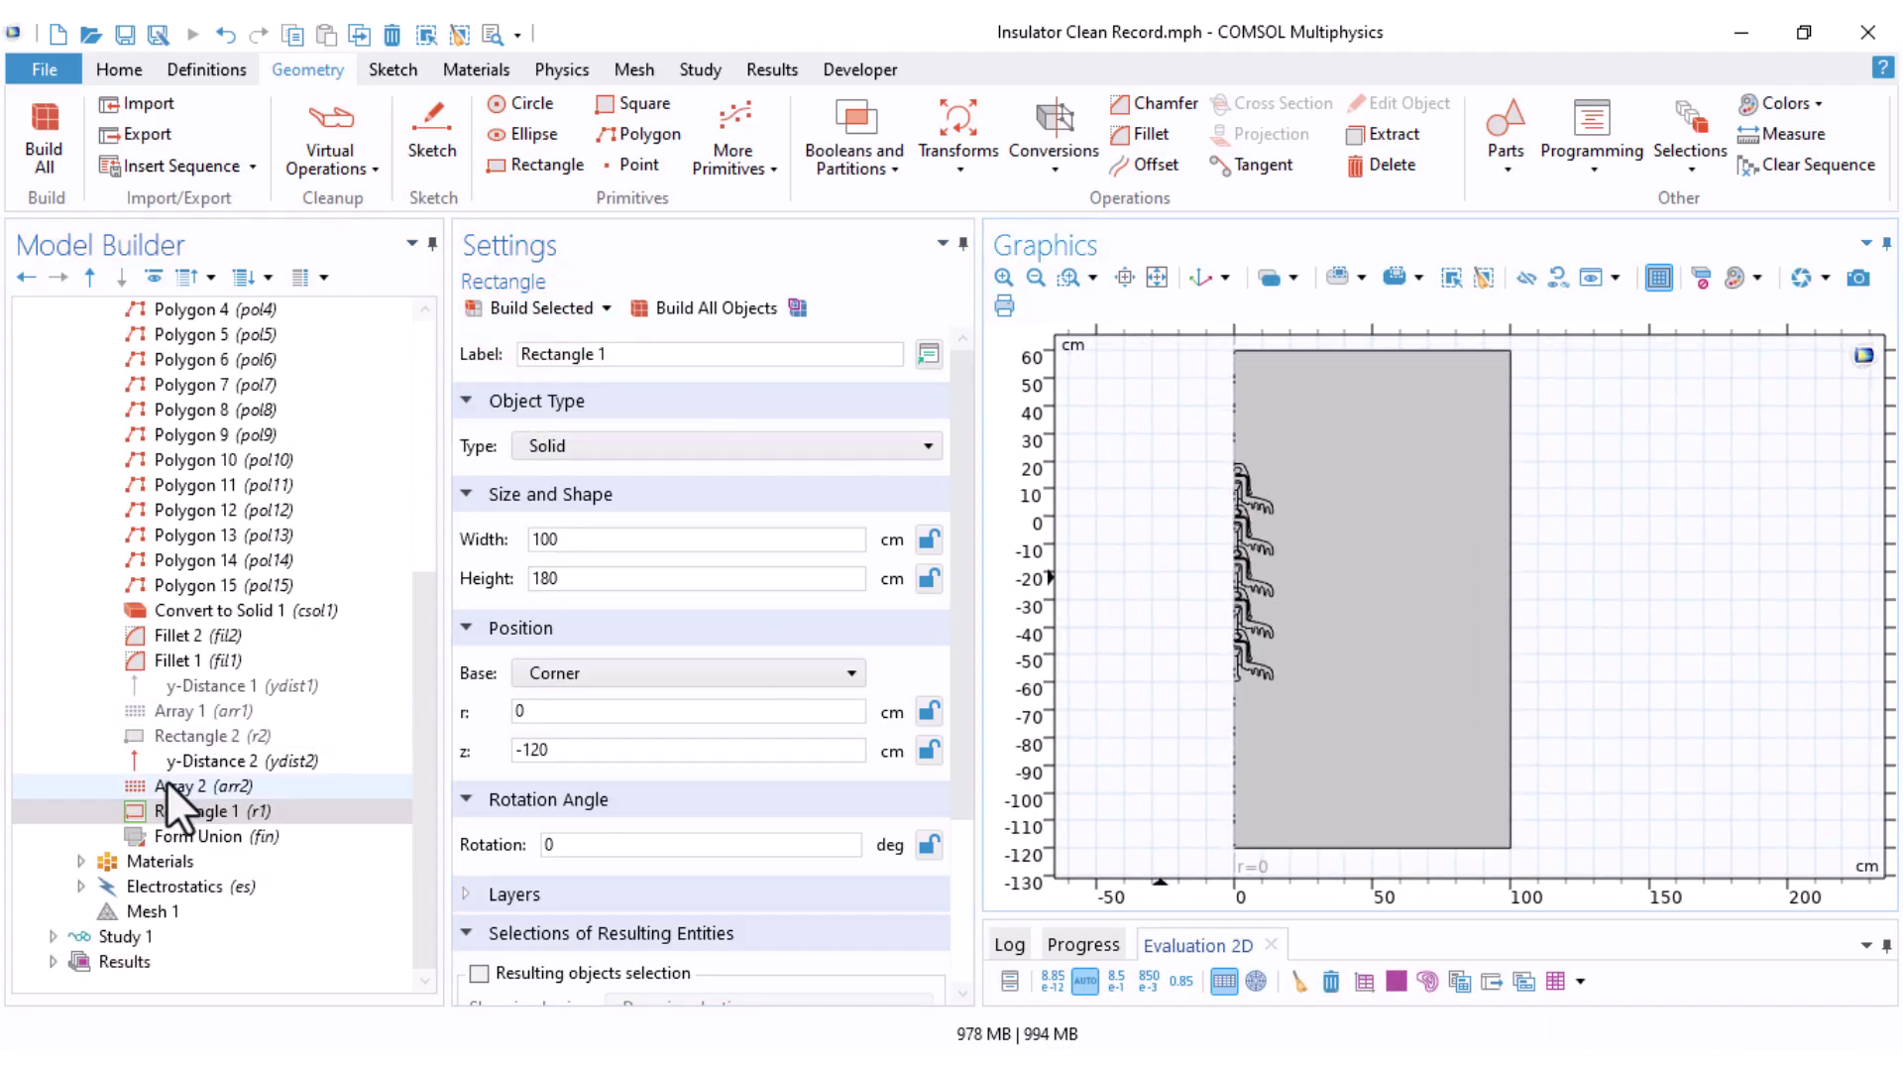
left_click(183, 837)
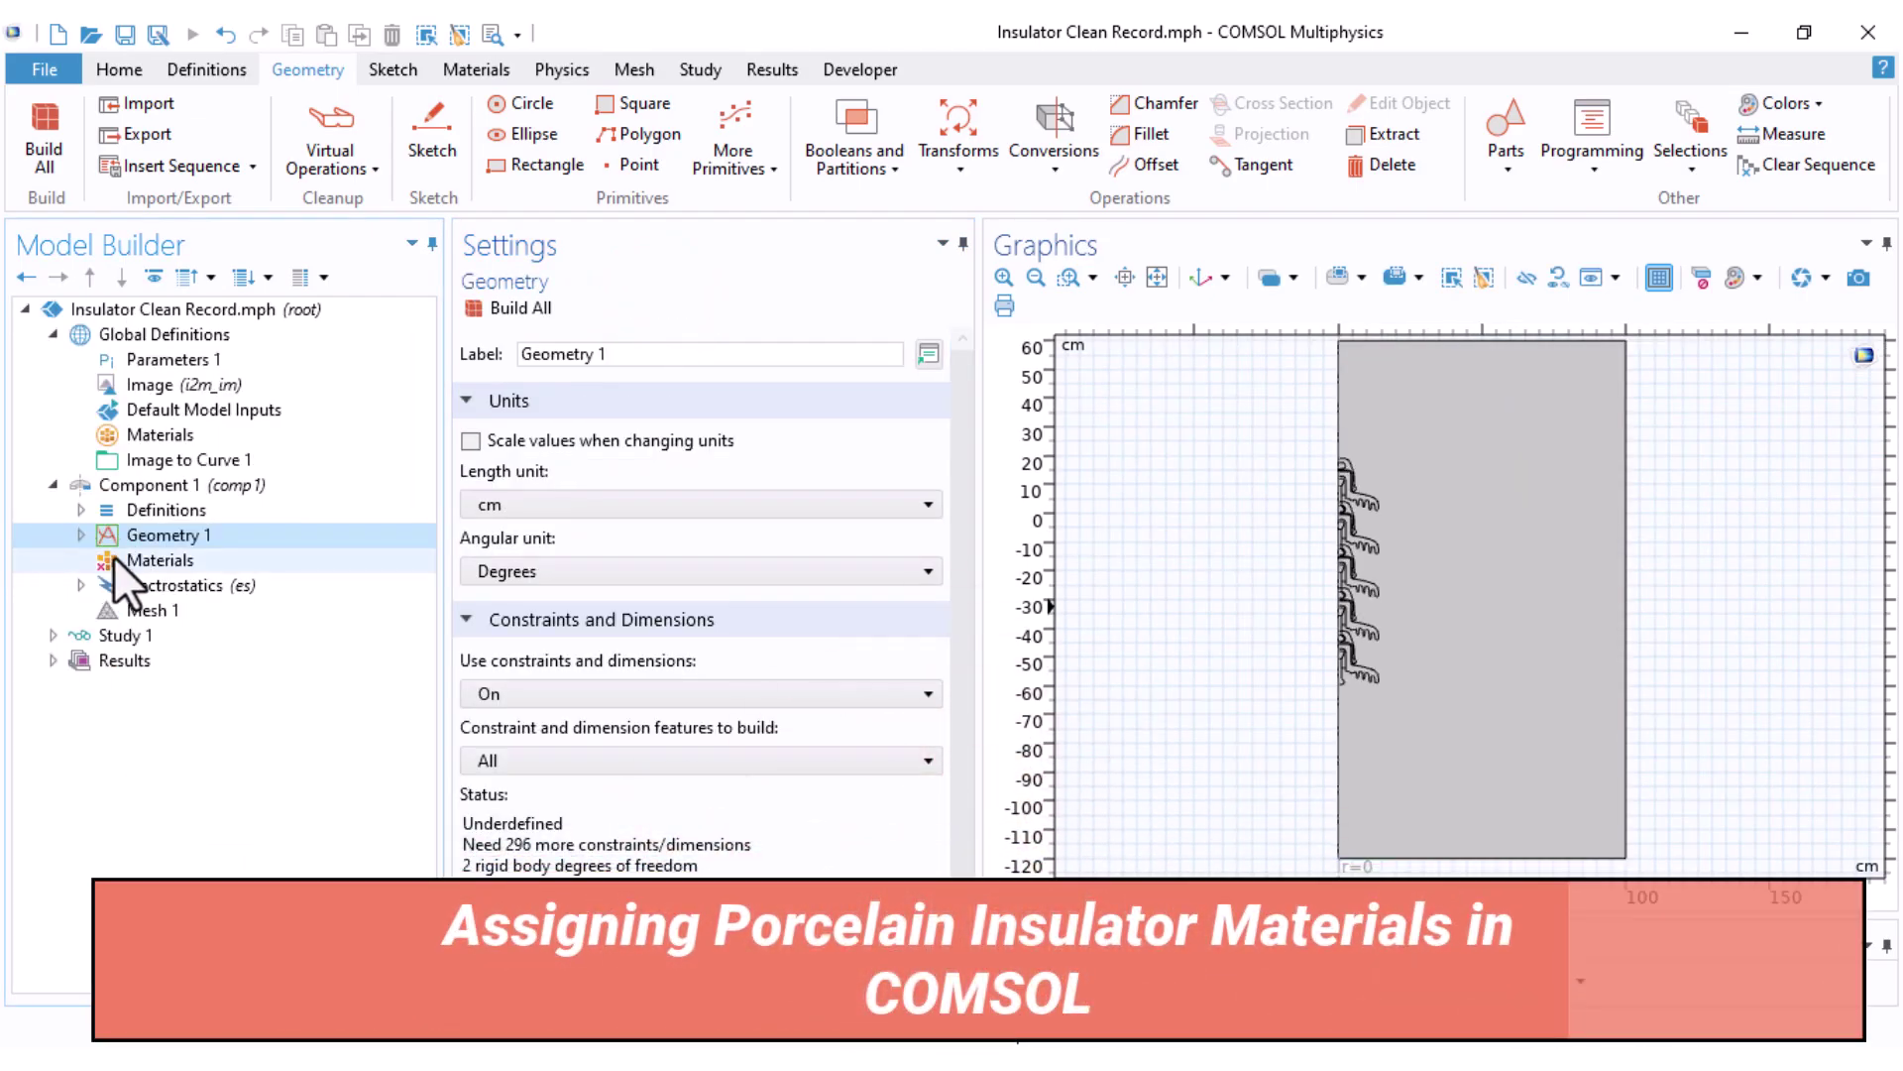
Step: Add the built-in Air material to the component for all domains and close the material library
left_click(124, 560)
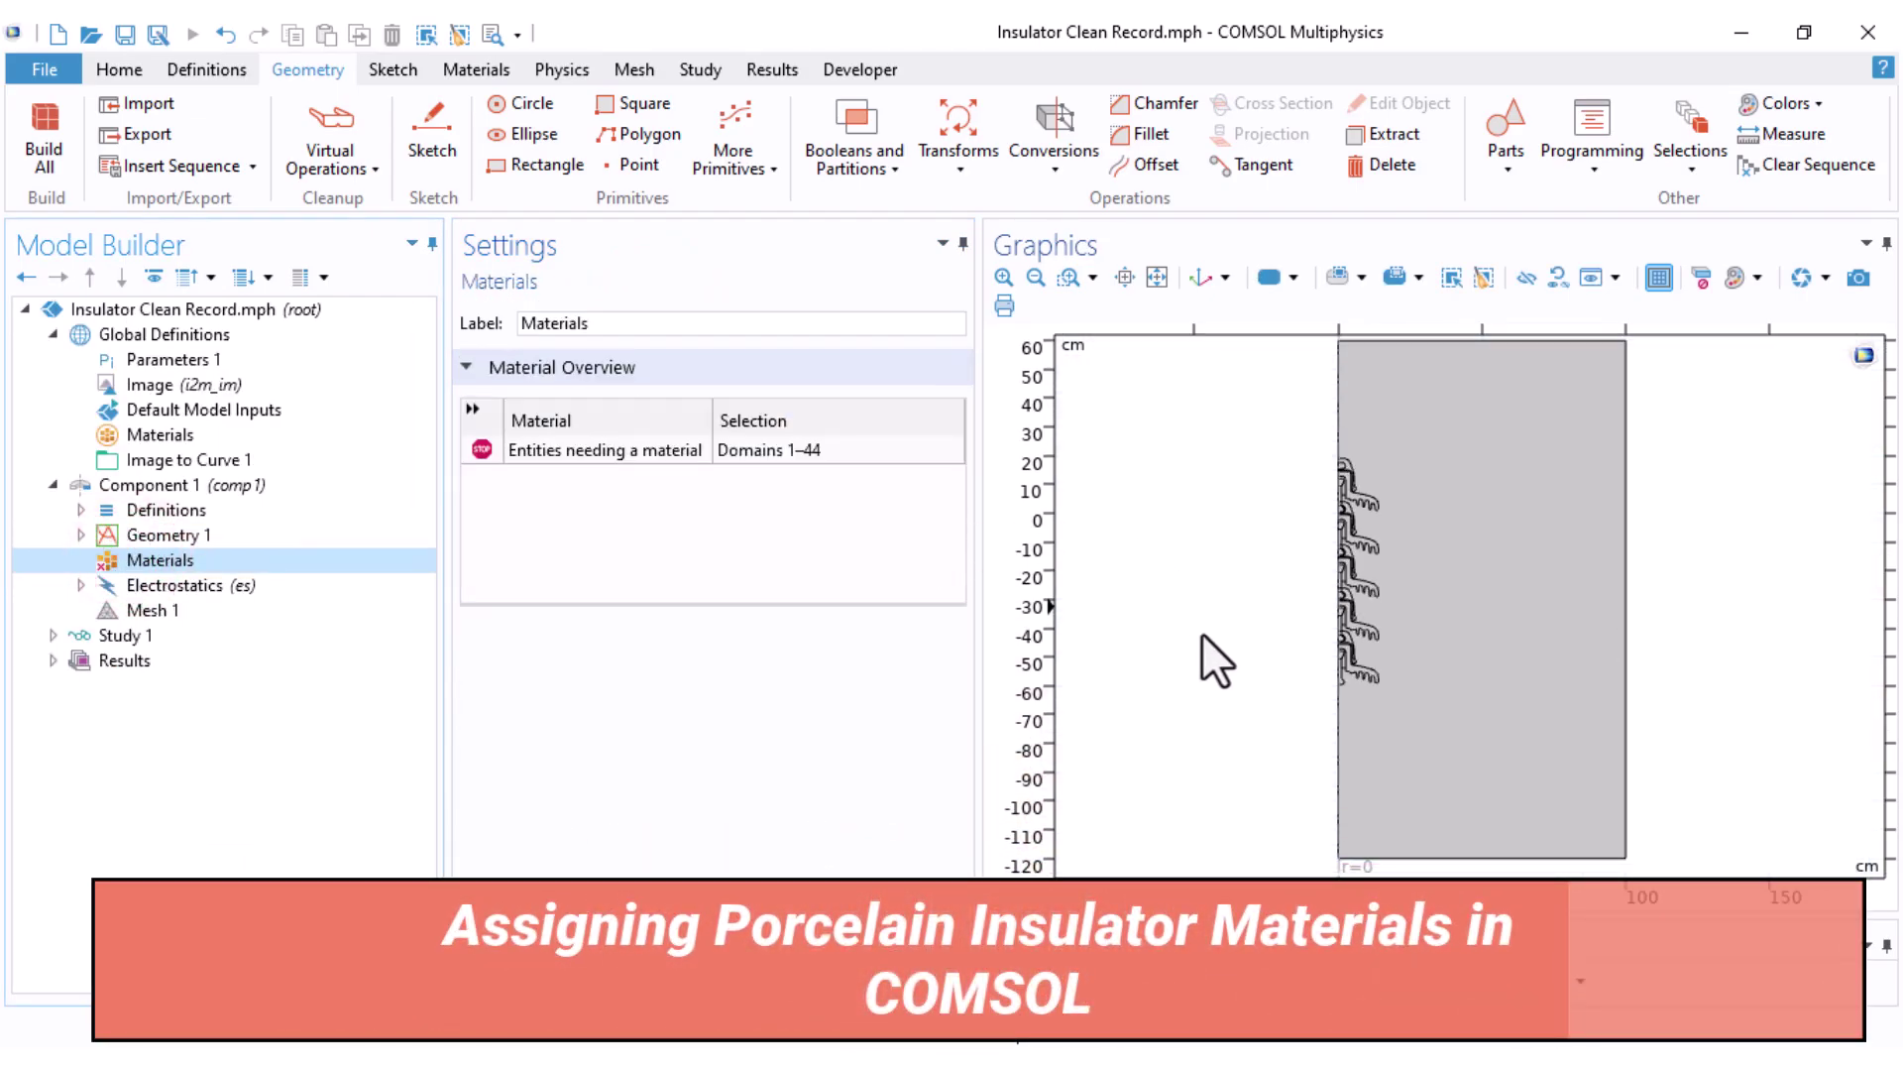
middle_click_drag(1202, 636, 1229, 418)
right_click_drag(1309, 591, 1201, 597)
middle_click_drag(1227, 643, 1332, 378)
left_click(1580, 480)
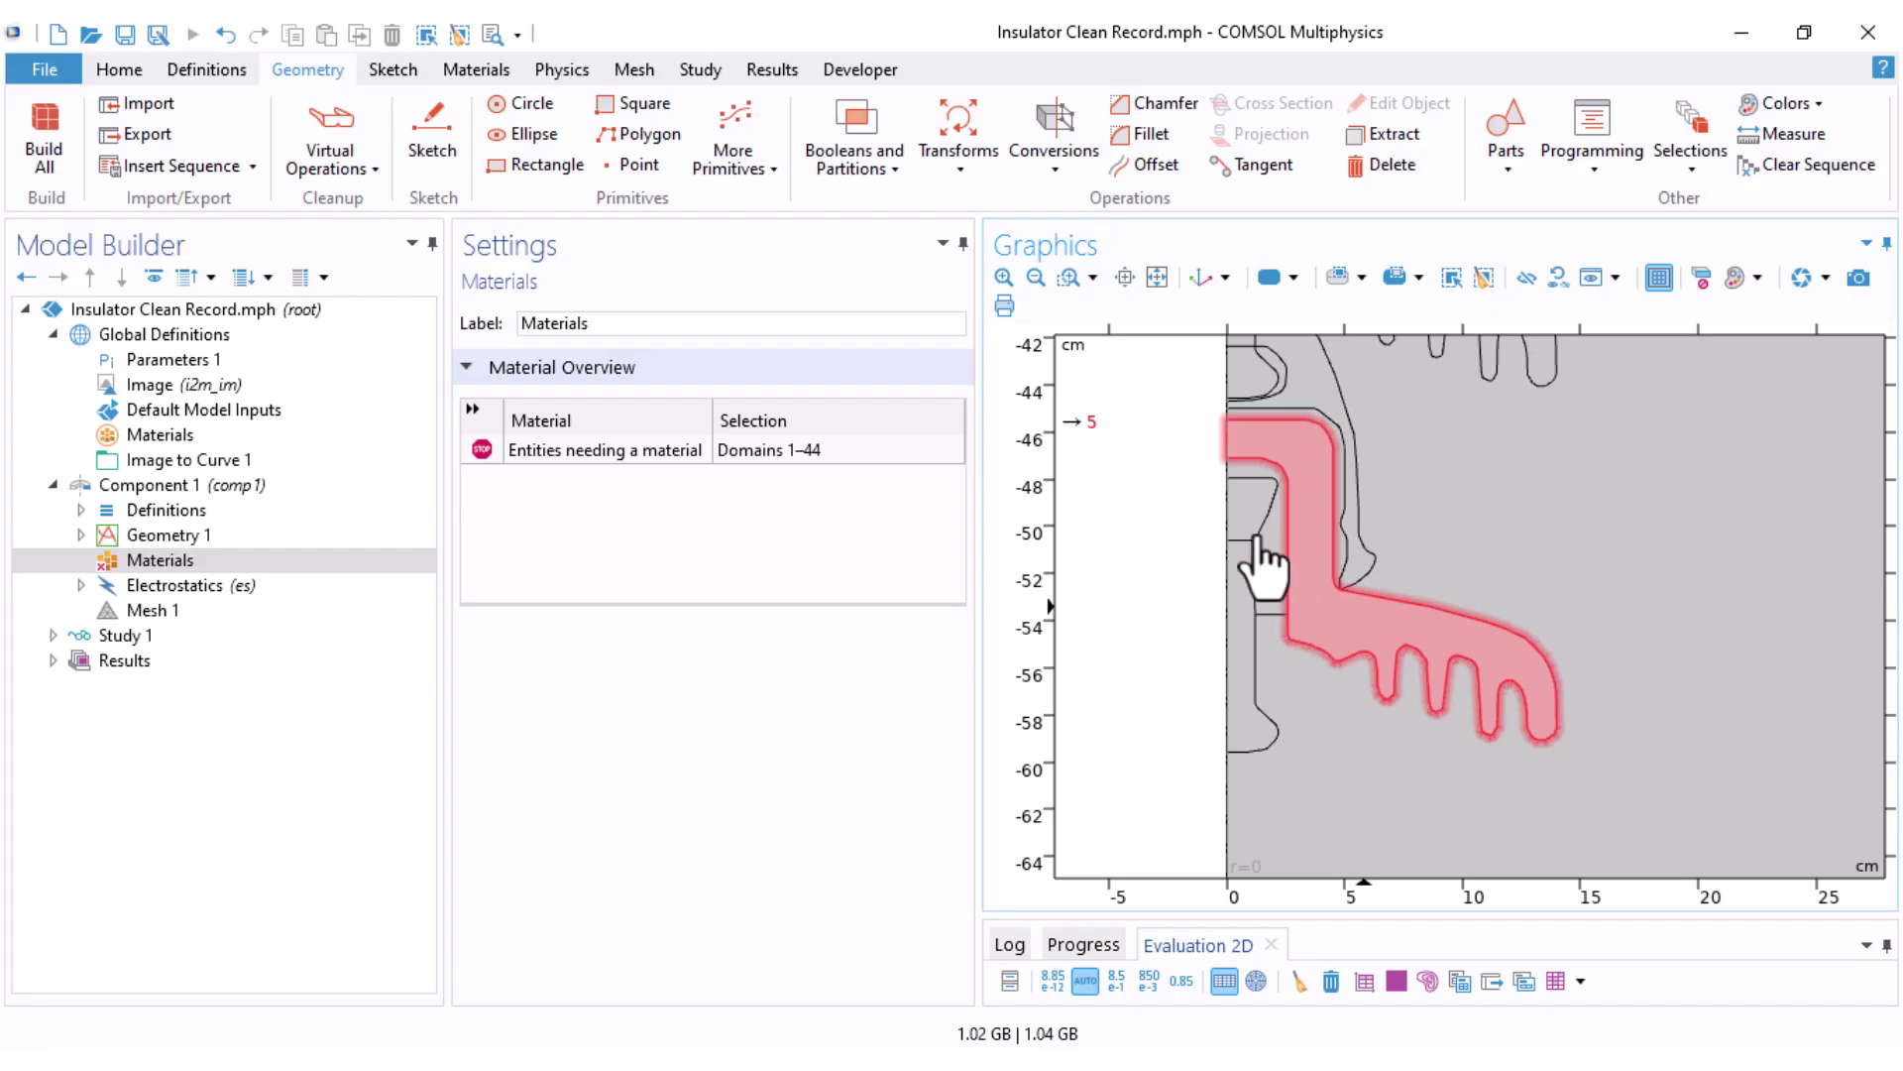
middle_click_drag(1168, 531, 1155, 668)
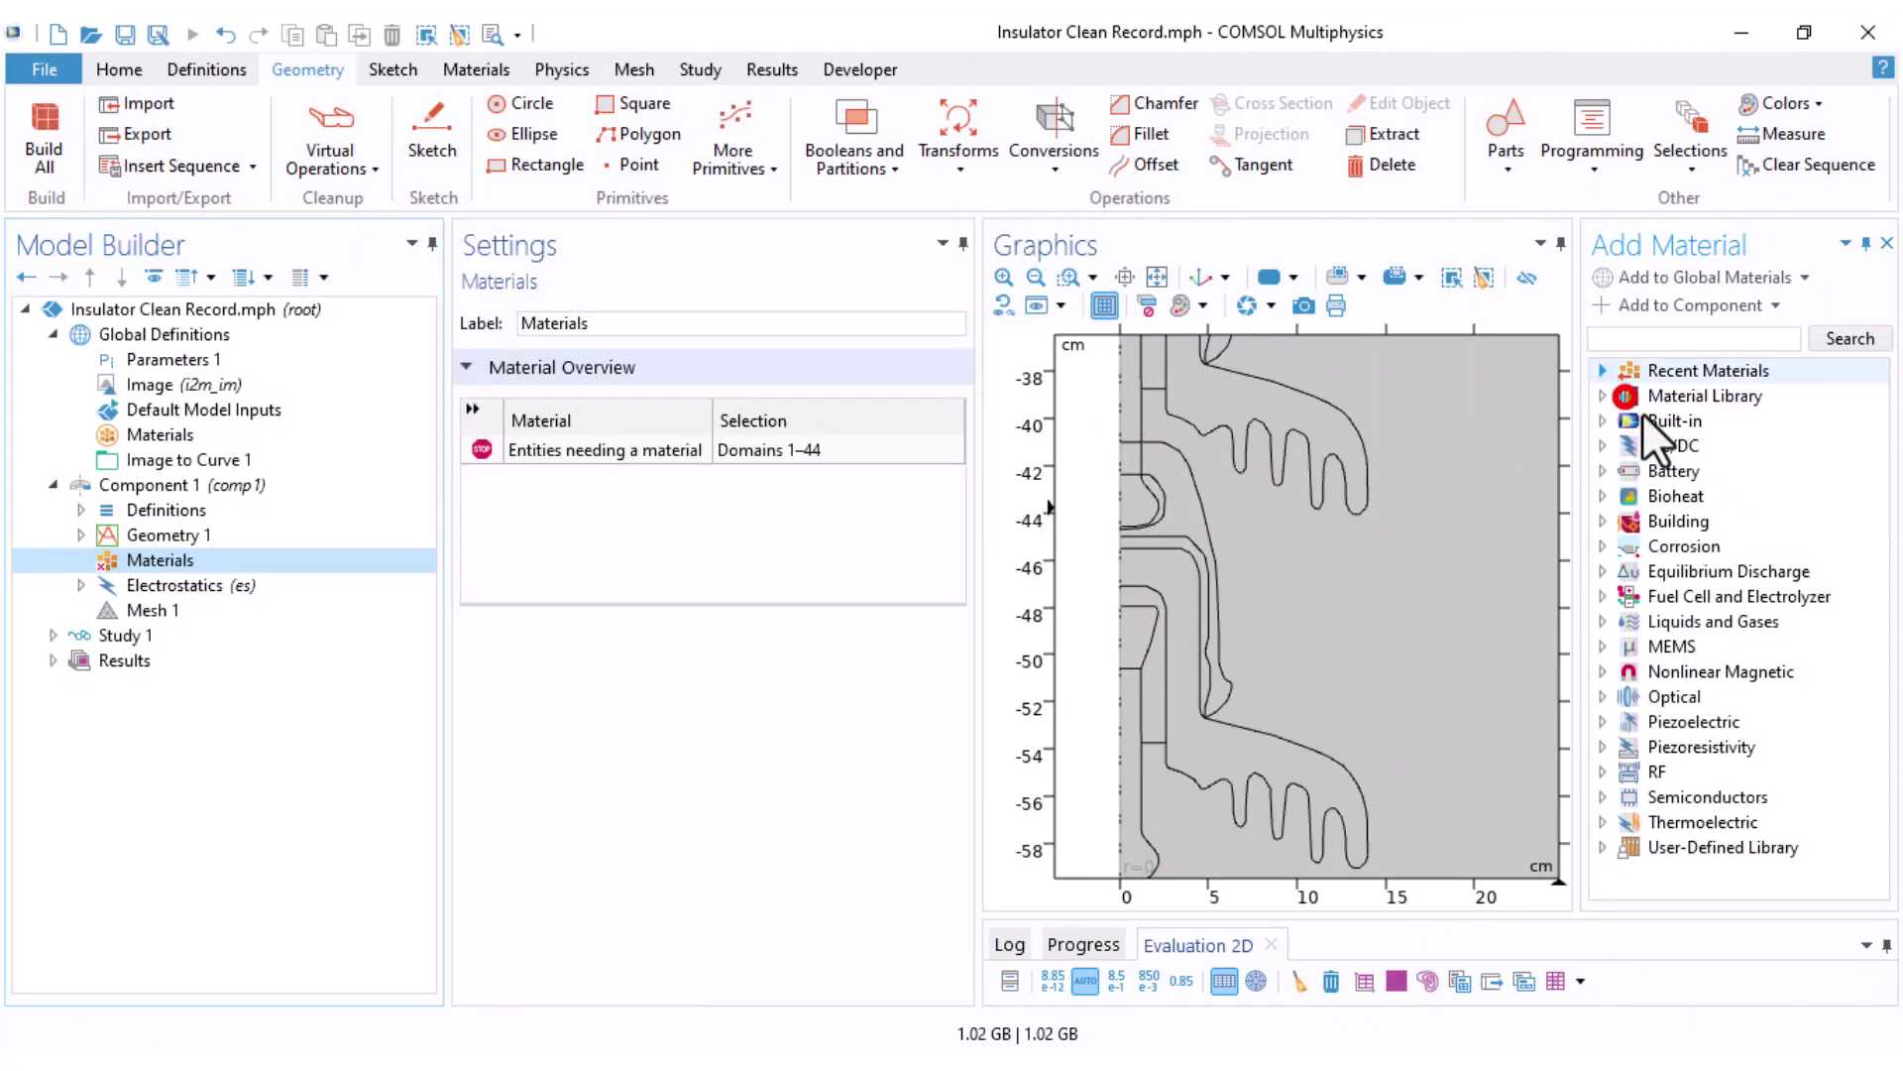
double_click(1670, 420)
double_click(1685, 446)
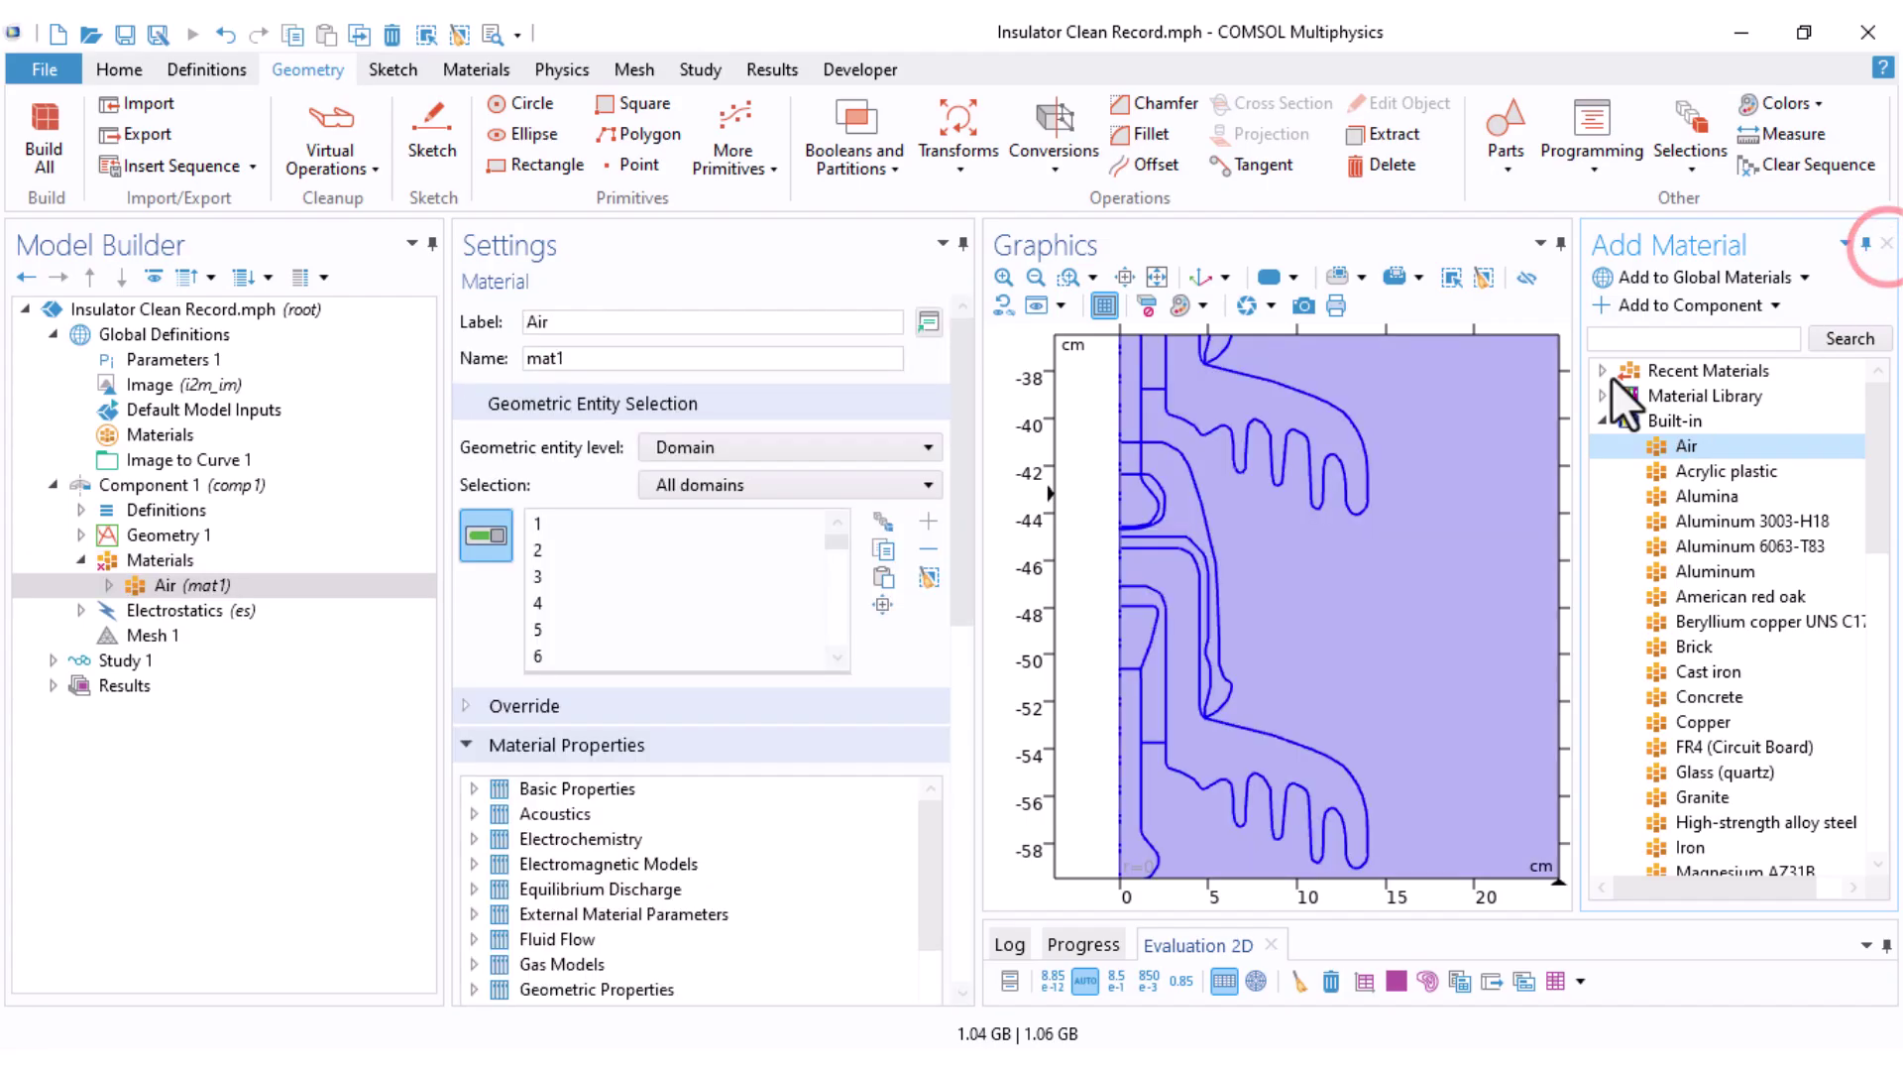
left_click(1886, 244)
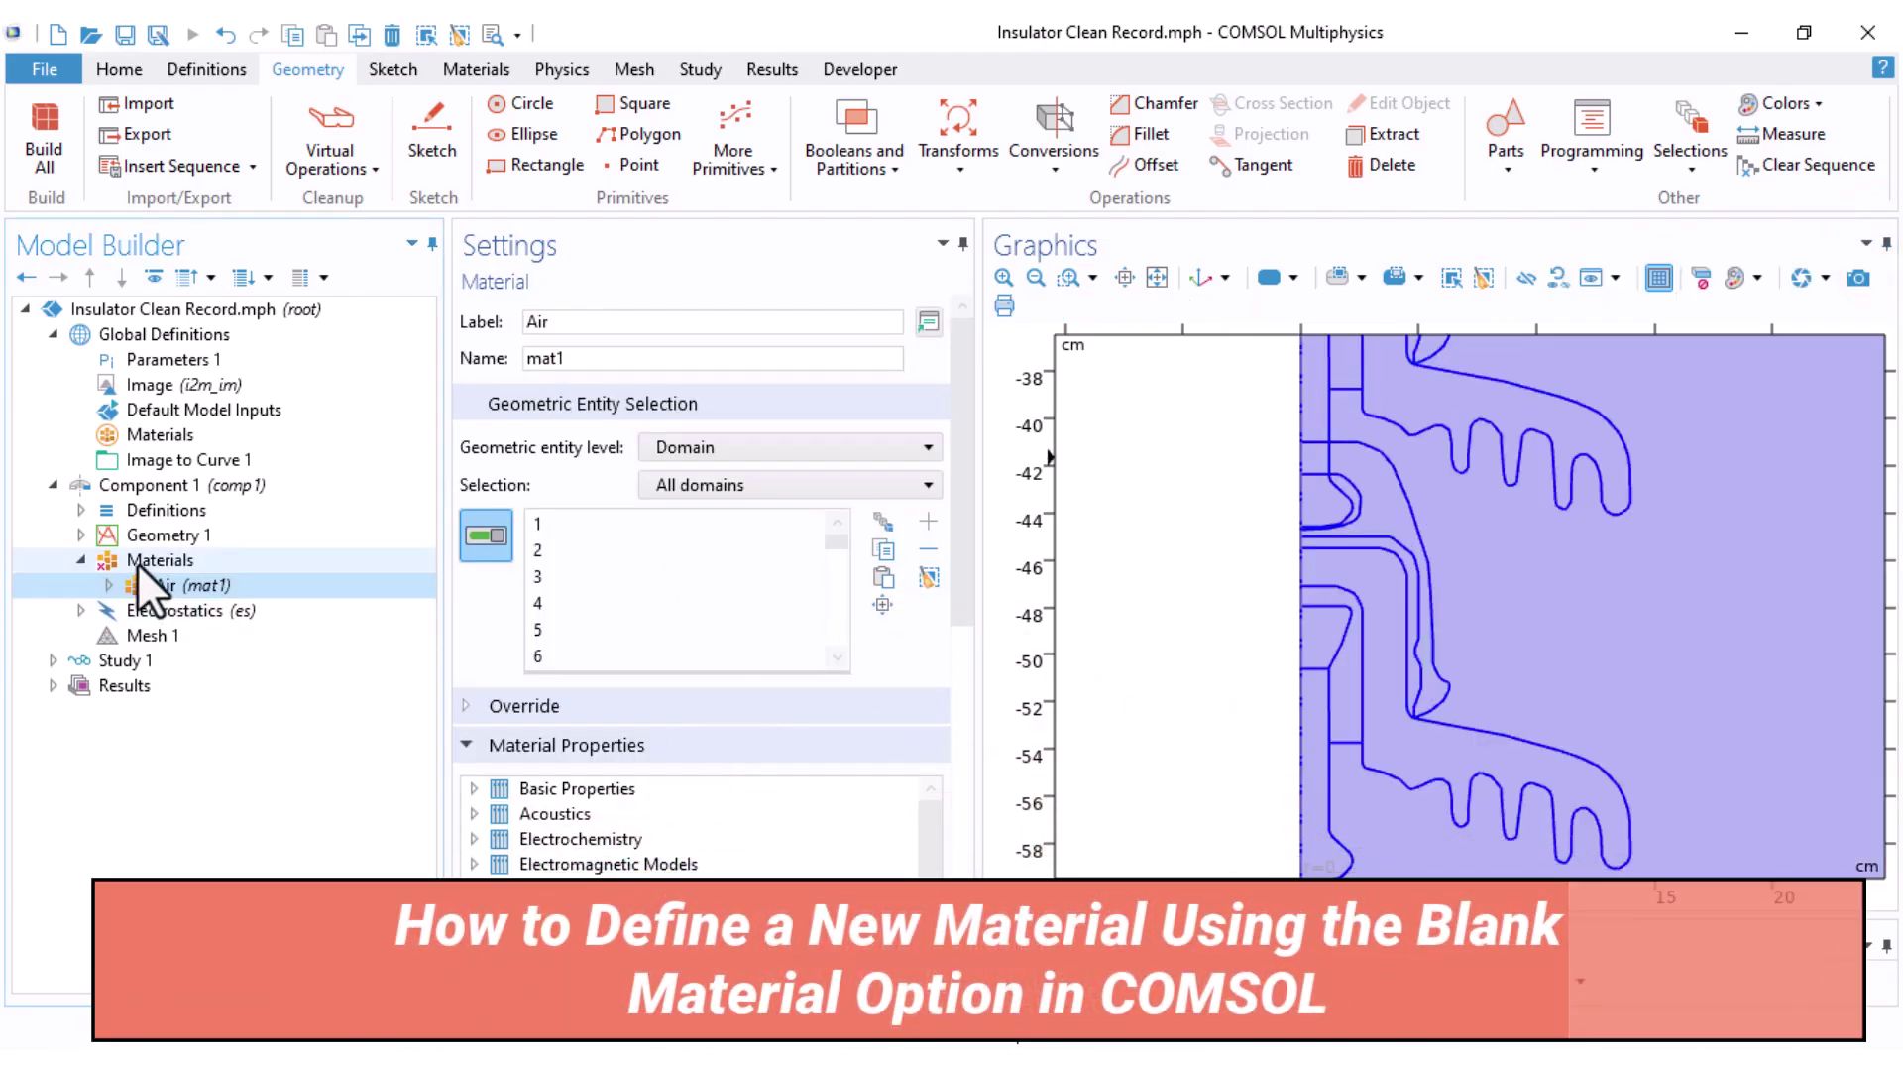
Step: Add a blank material to the component and label it Cement
left_click(137, 562)
right_click(136, 562)
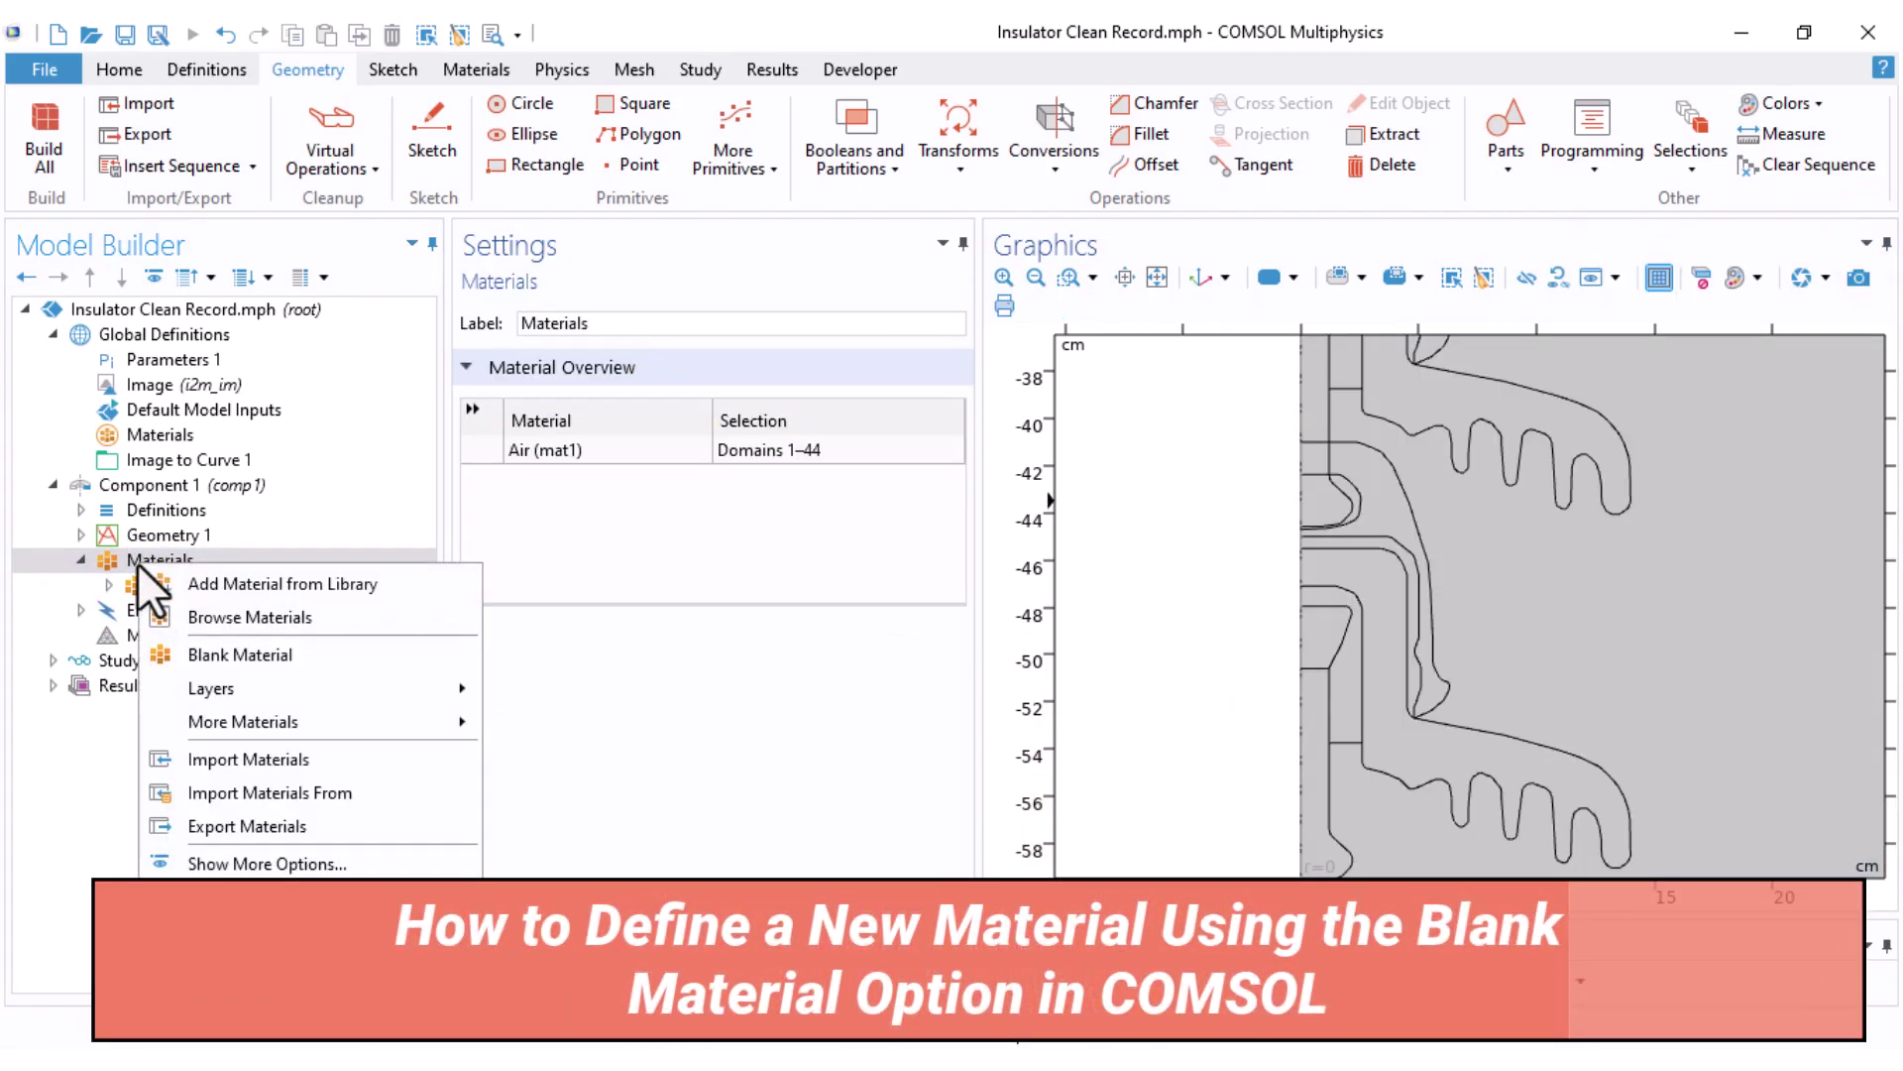
left_click(230, 651)
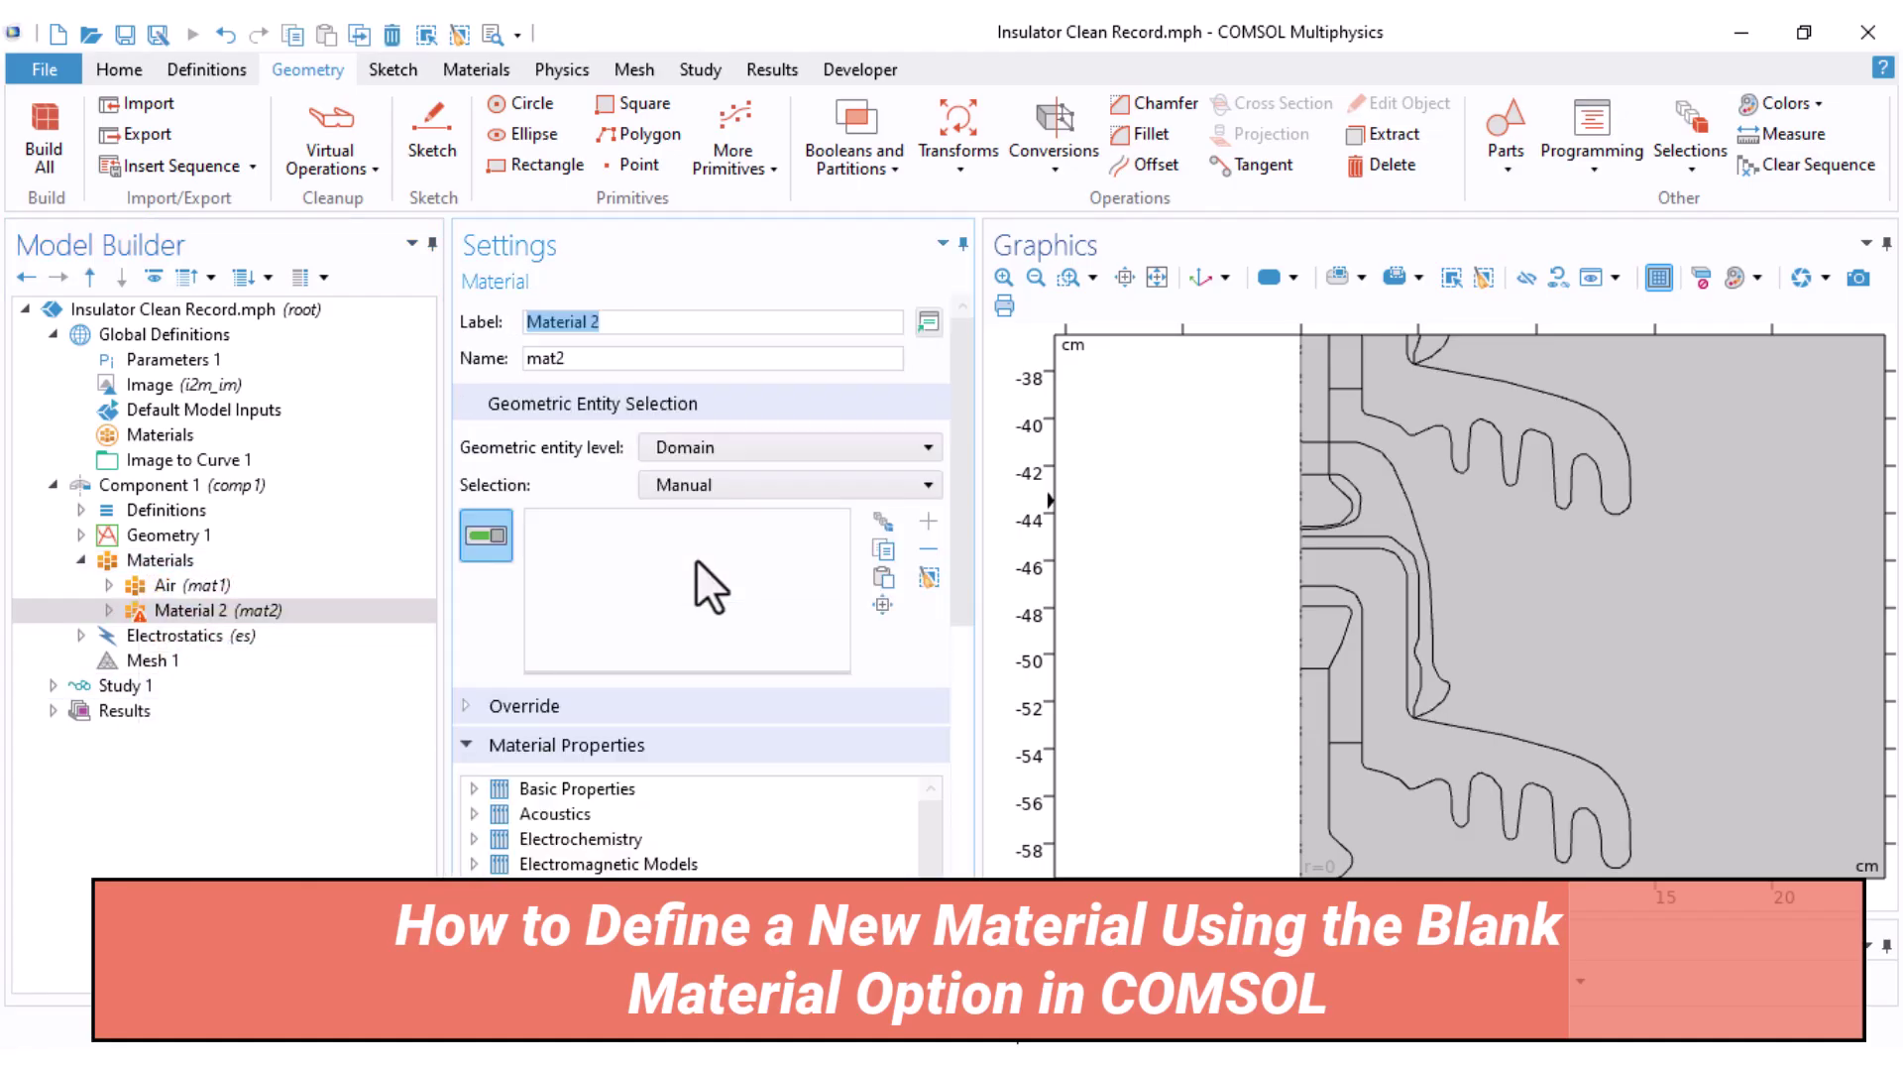
type("Cement")
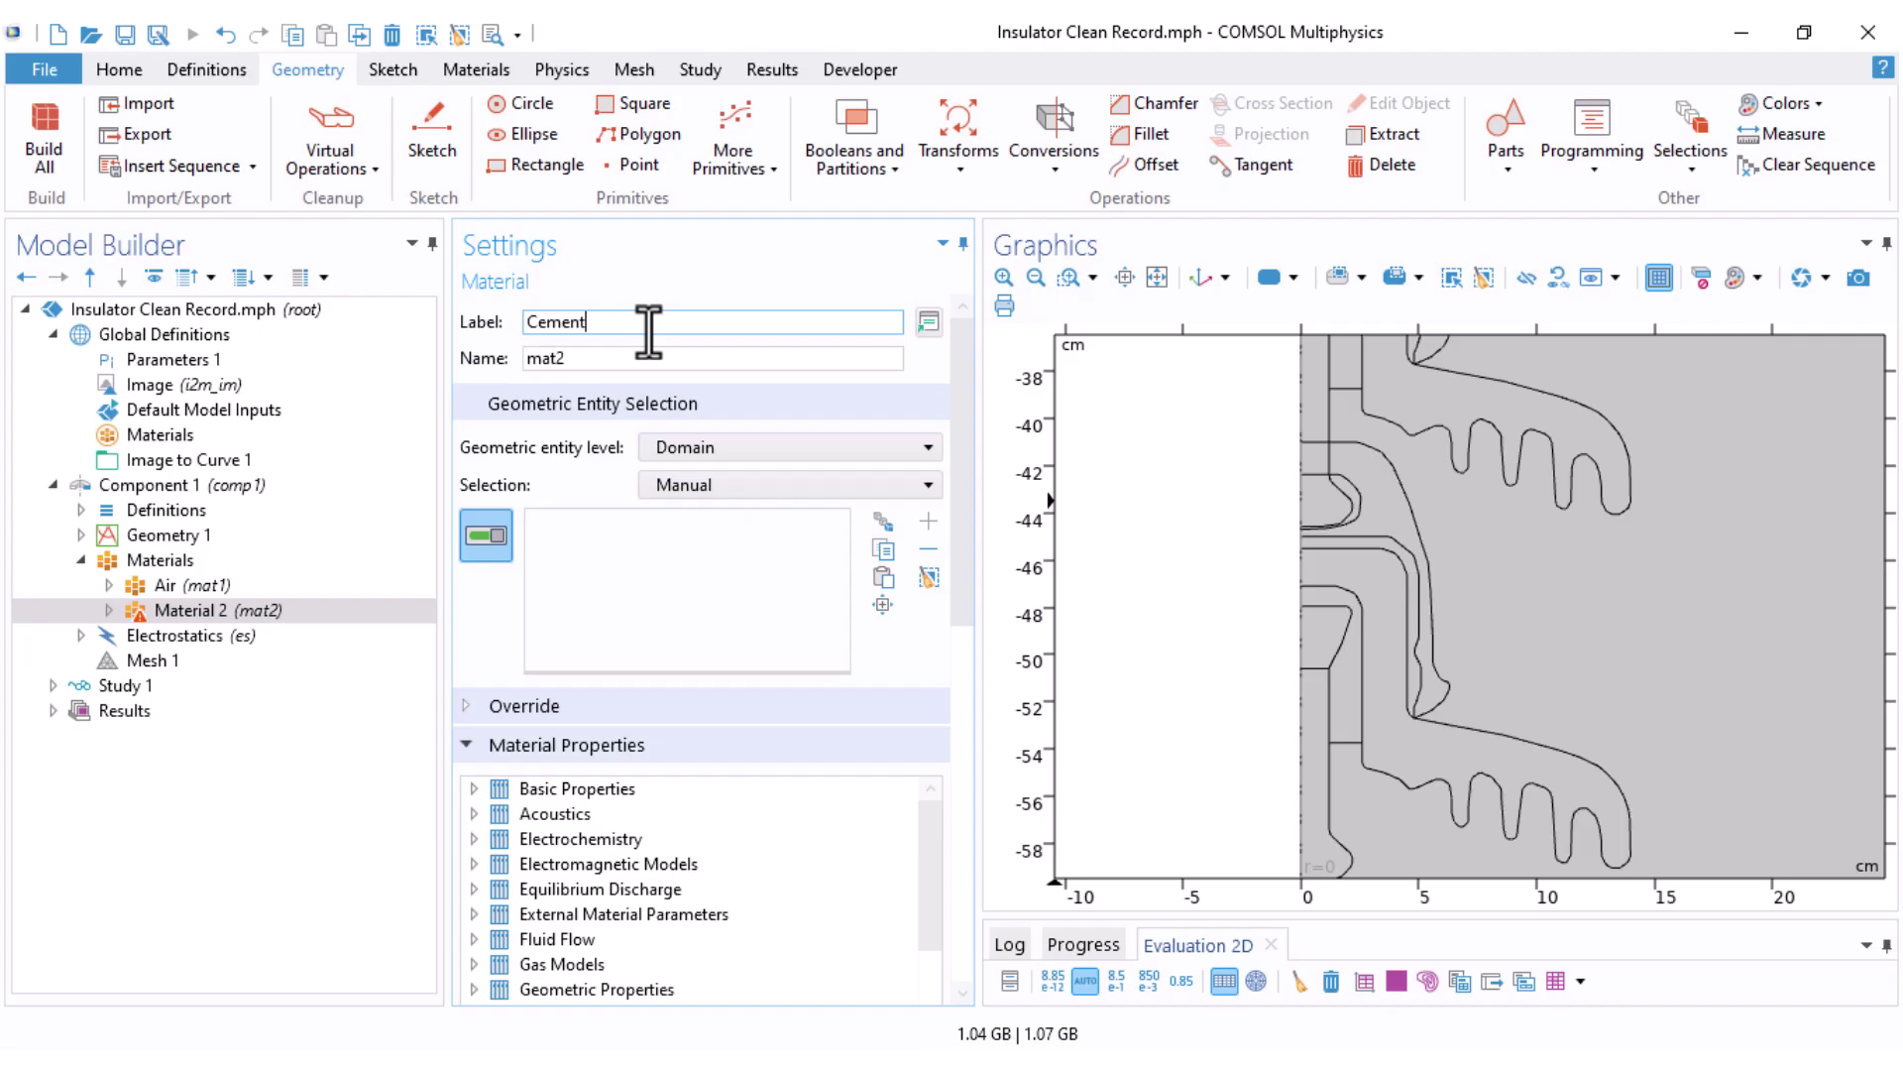
left_click(1132, 515)
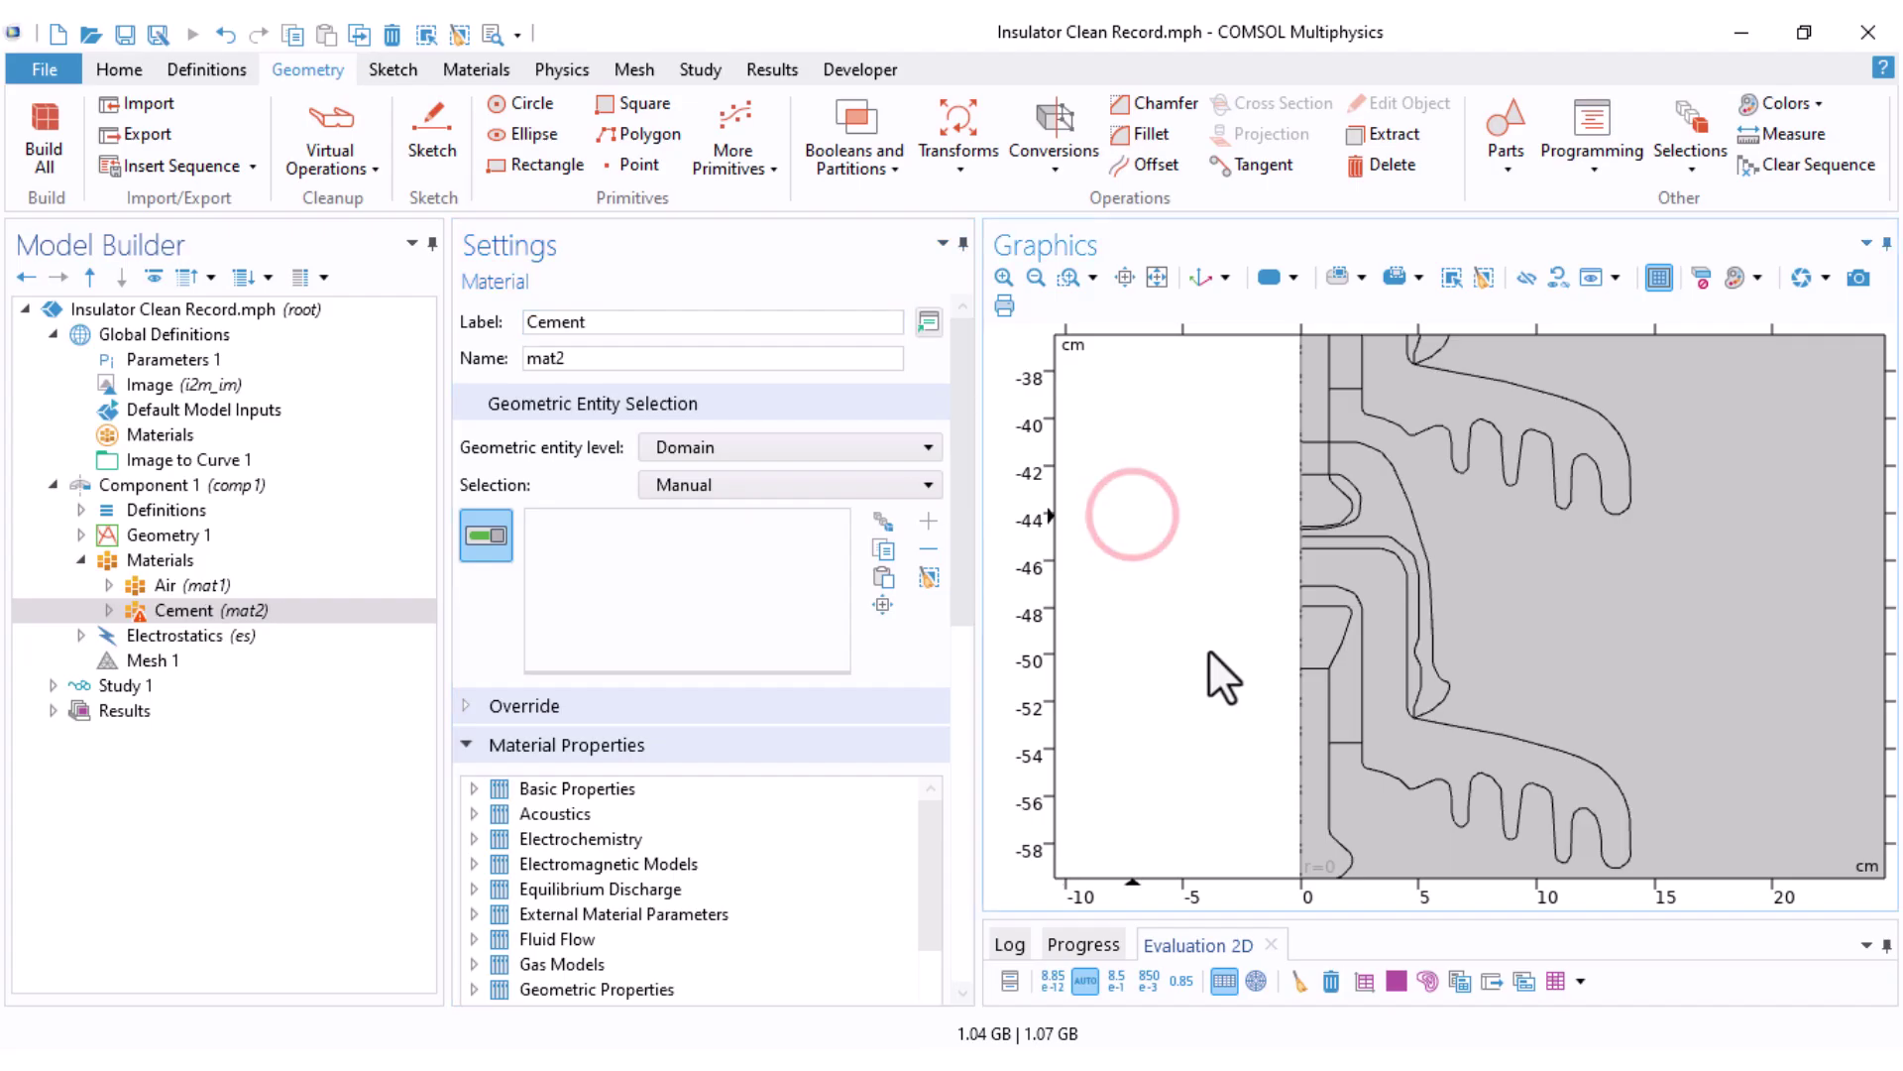
Step: Assign Cement to the inner and outer cement layer domains of all five insulator units in the string
left_click(1346, 692)
left_click(1415, 589)
right_click_drag(1184, 465, 1190, 650)
left_click(1354, 531)
left_click(1420, 446)
right_click_drag(1269, 400, 1226, 760)
left_click(1309, 569)
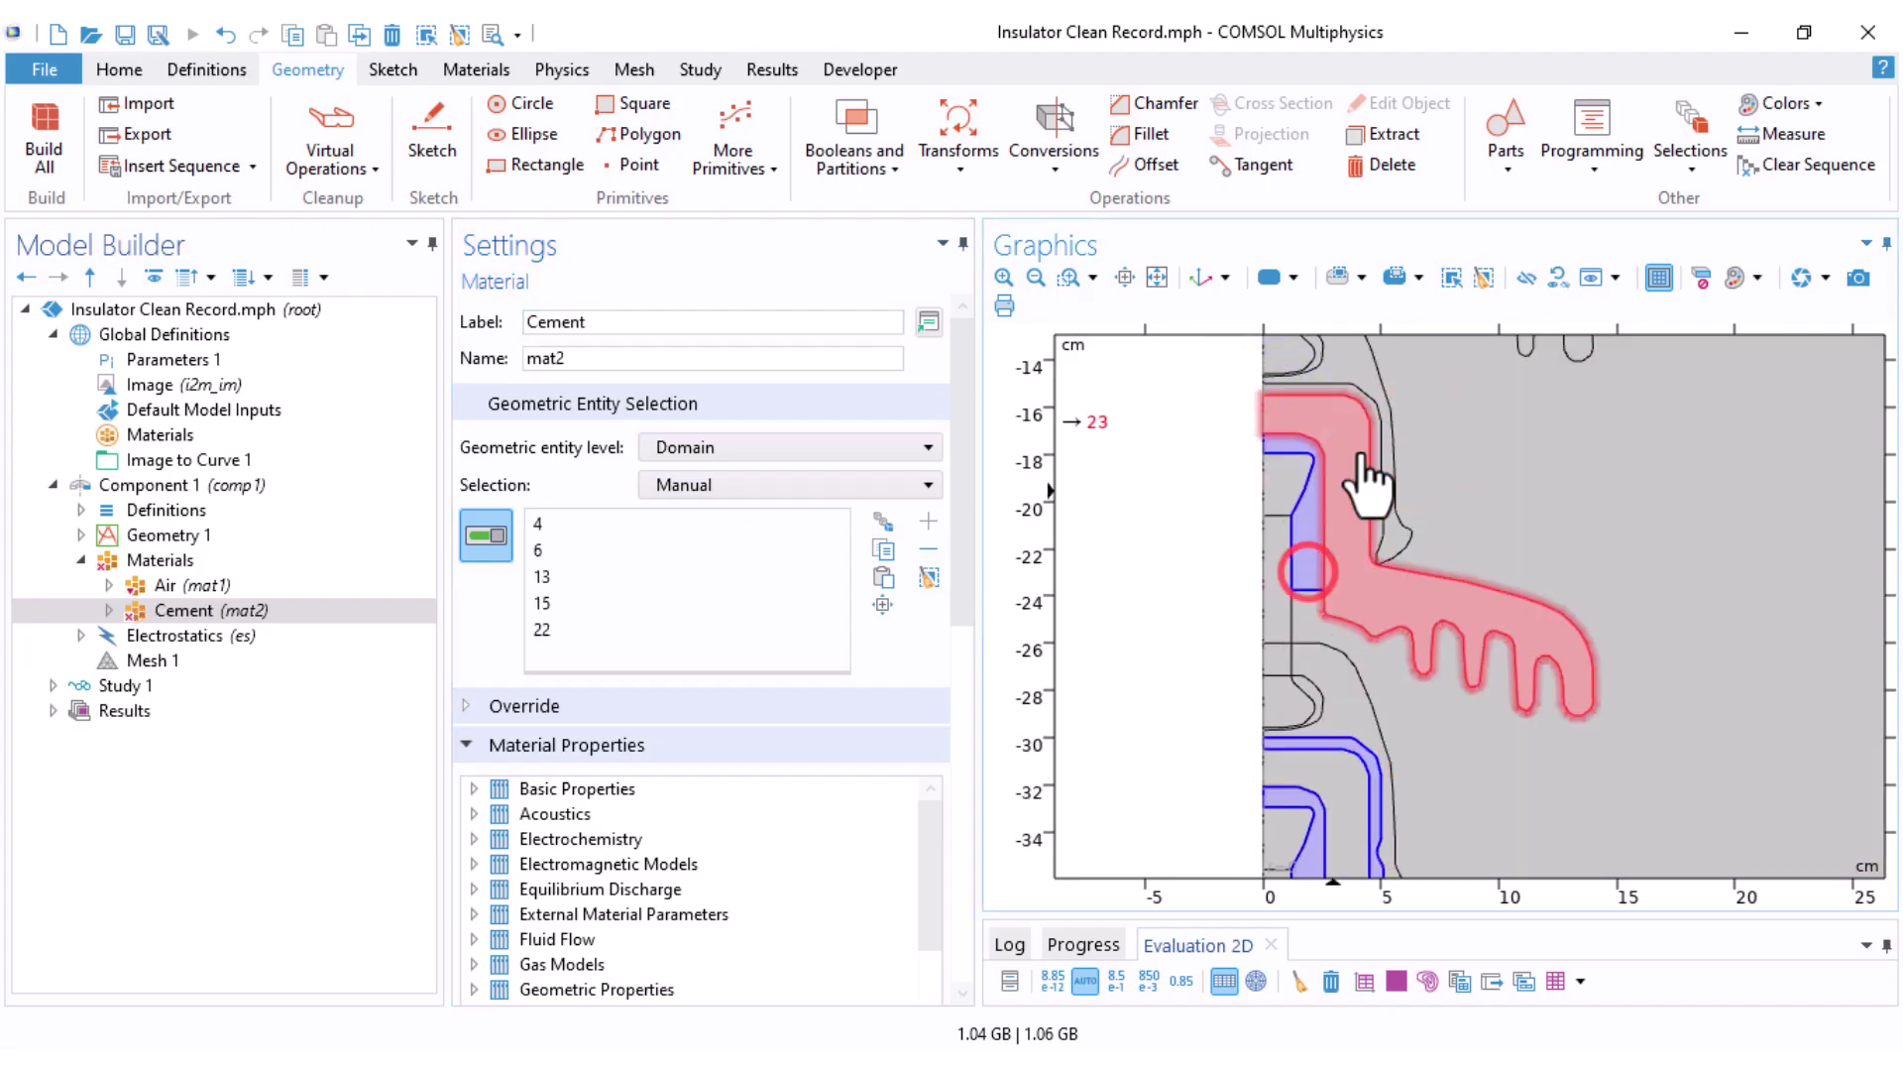
left_click(1373, 437)
right_click_drag(1448, 400, 1434, 727)
left_click(1295, 518)
left_click(1360, 425)
right_click_drag(1446, 406, 1481, 792)
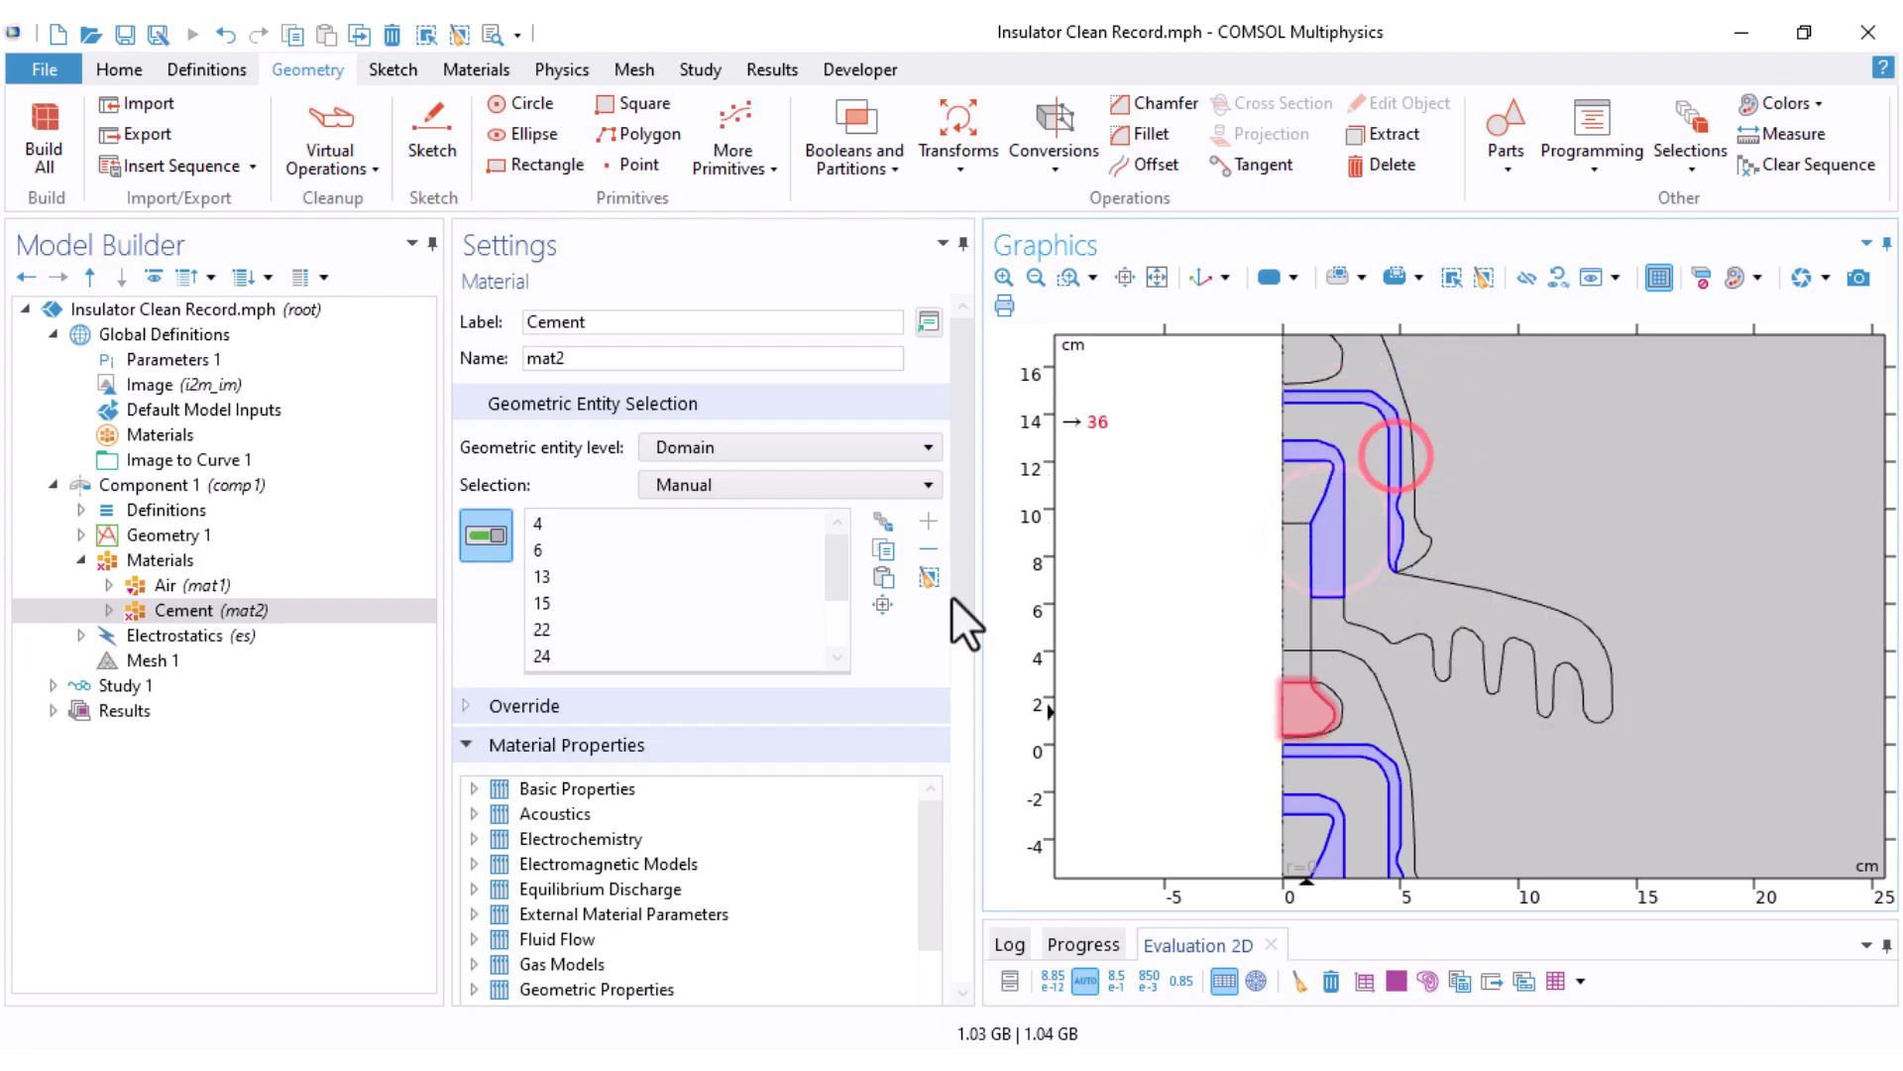
Step: Set the relative permittivity of the Cement material to 2.1
left_click_drag(960, 518, 960, 849)
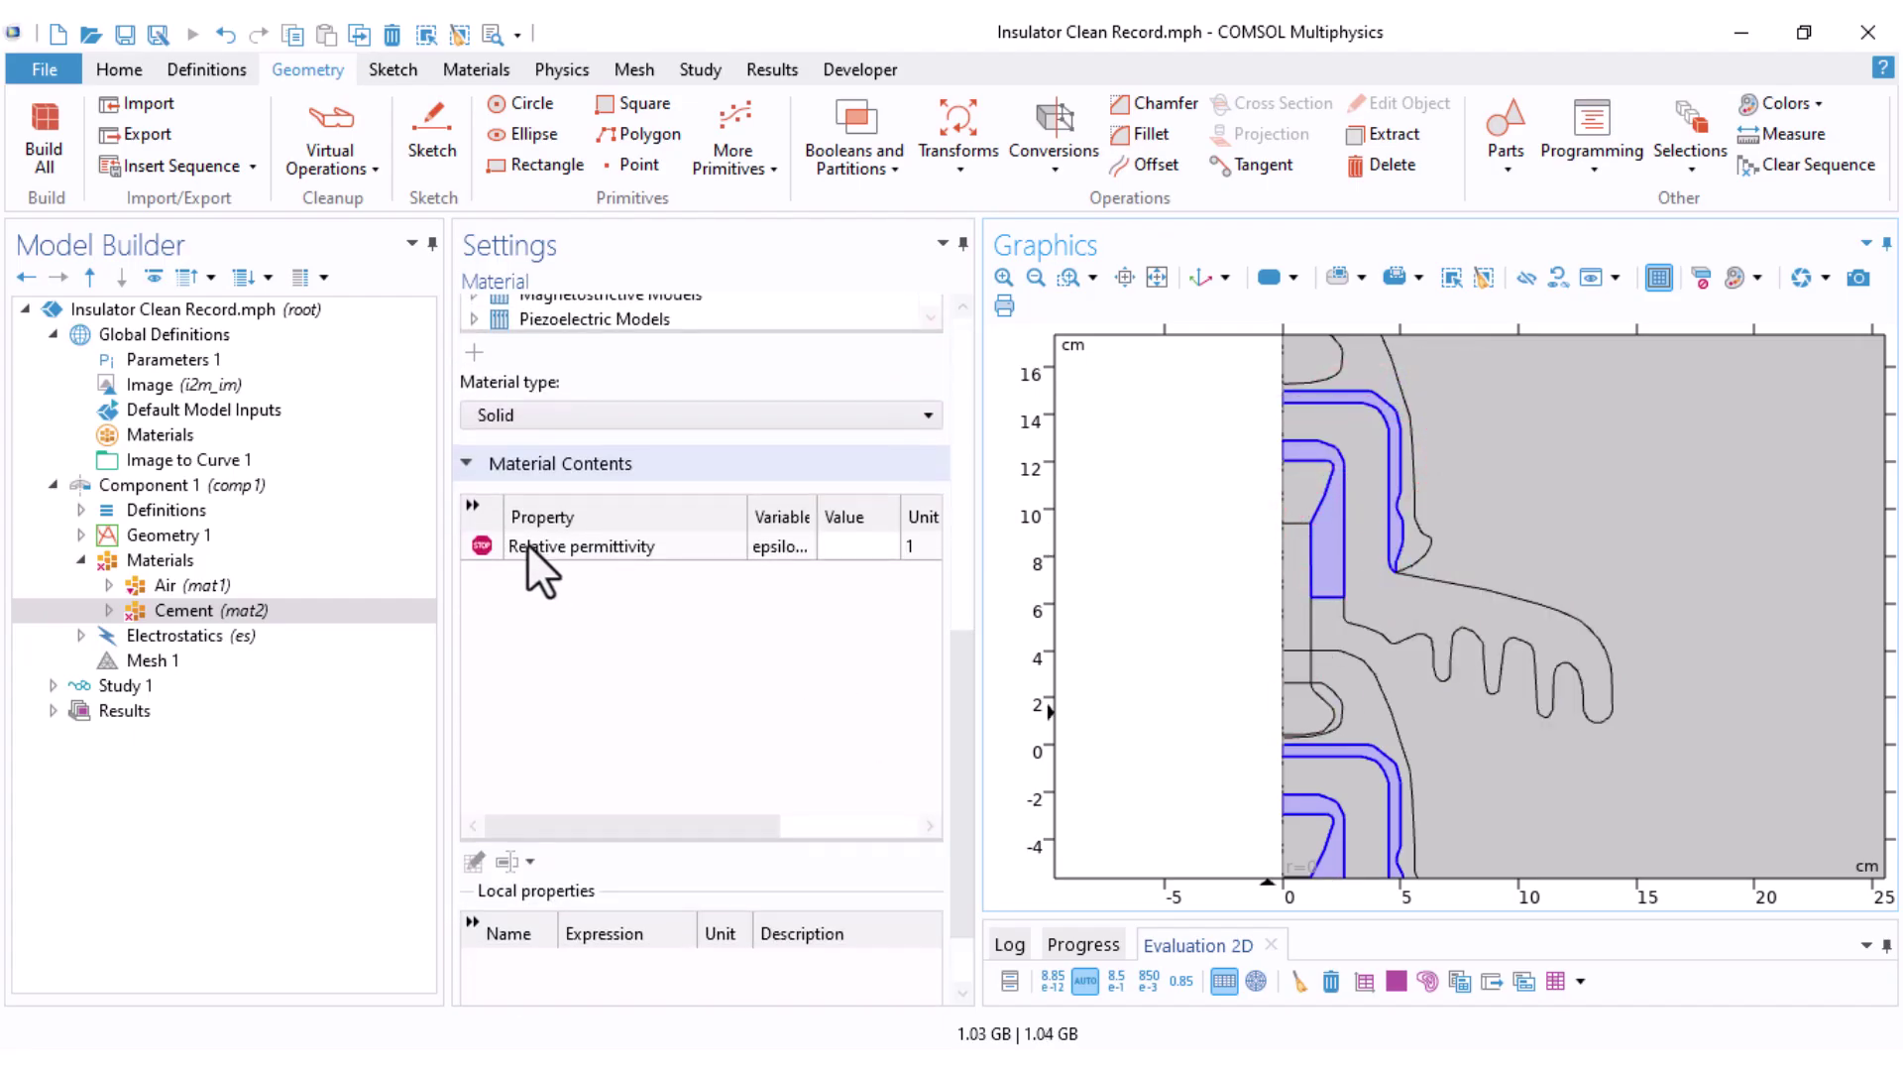
left_click(830, 547)
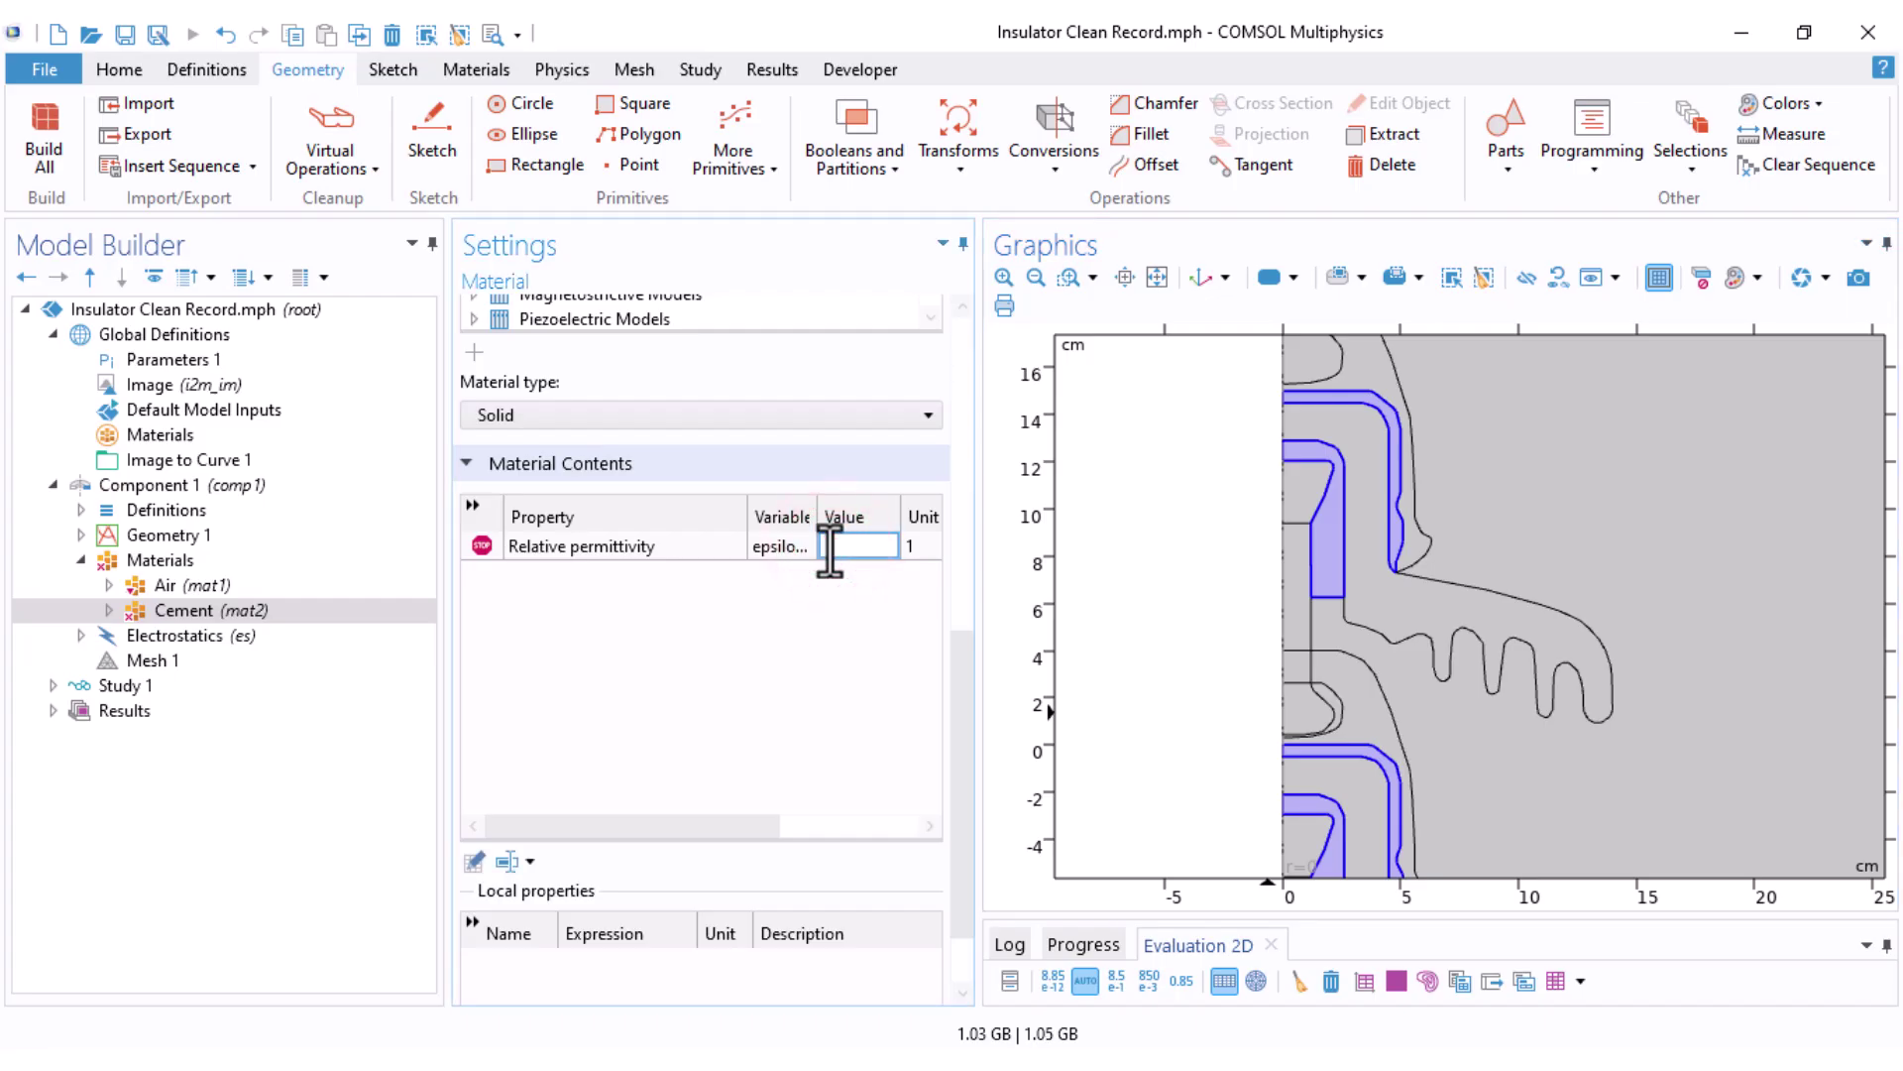
type("2.1")
Step: Add another blank material to the component and label it Porcelain
right_click(120, 561)
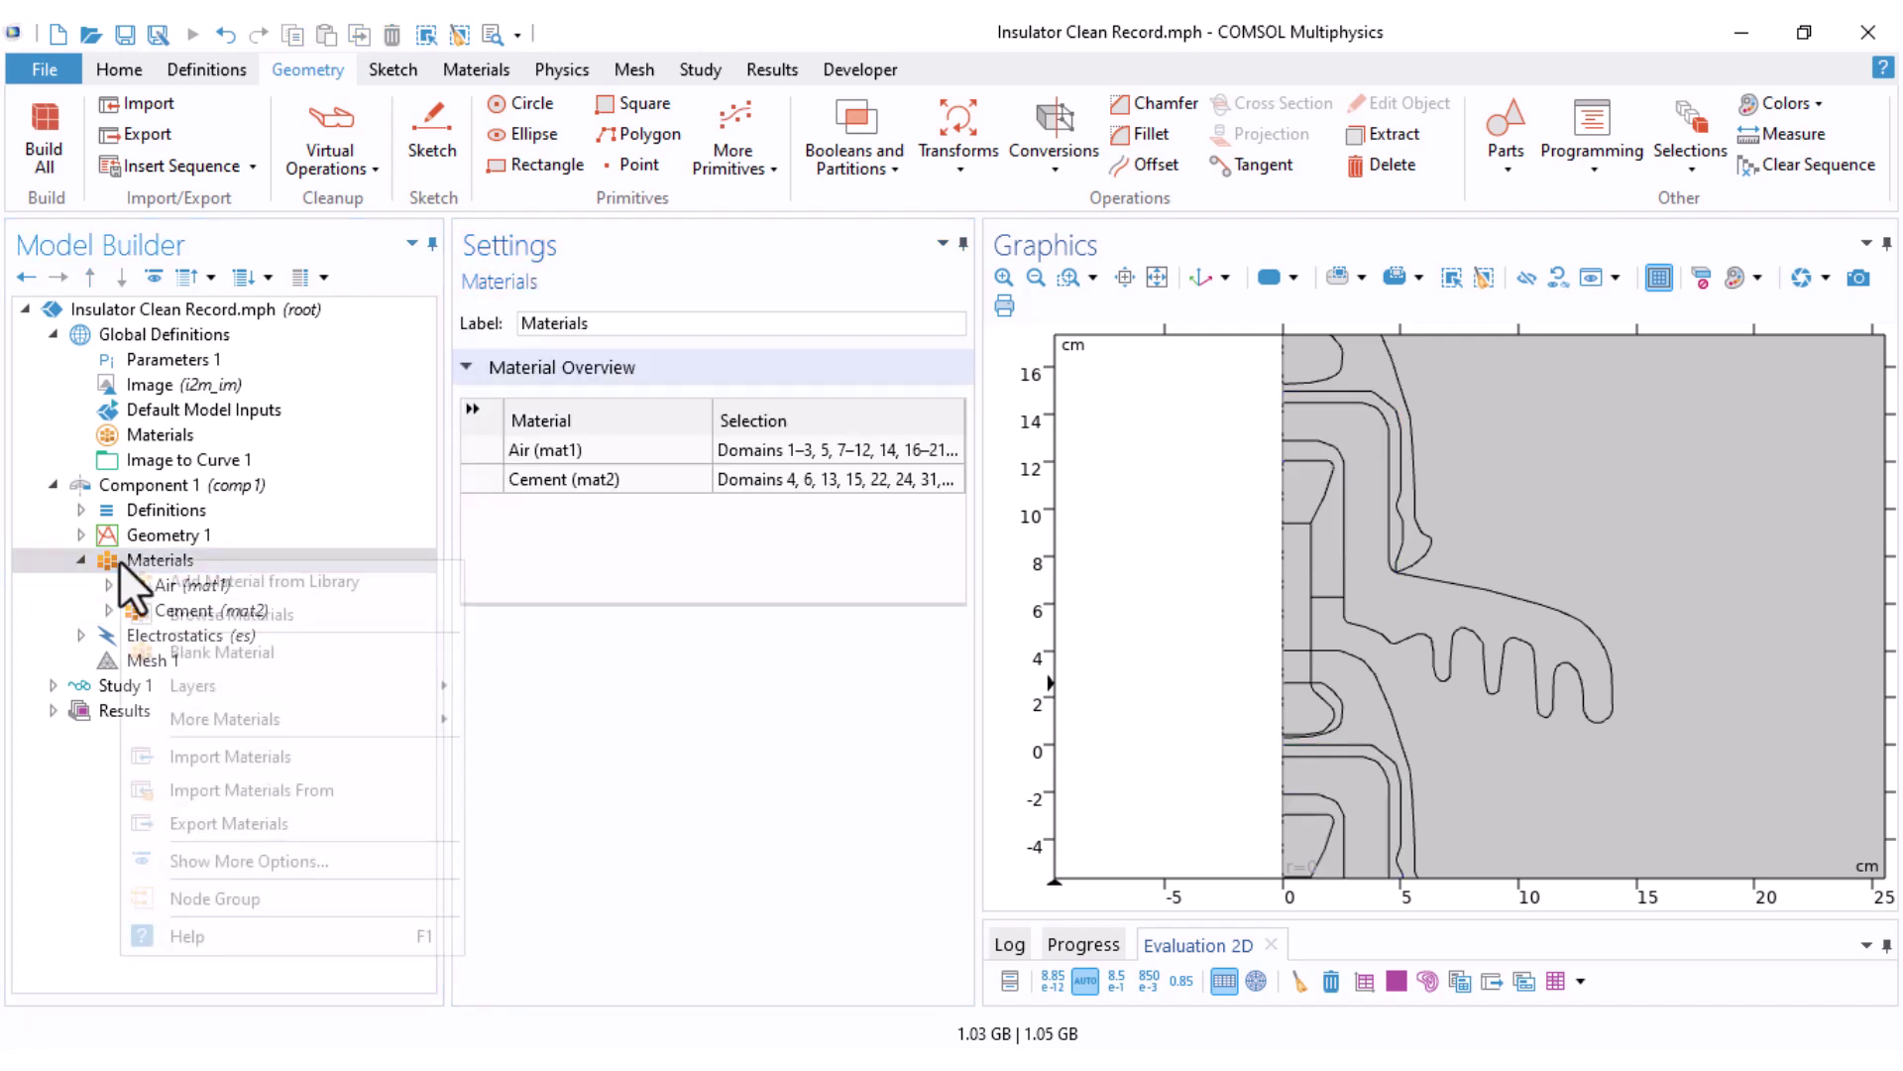
left_click(196, 649)
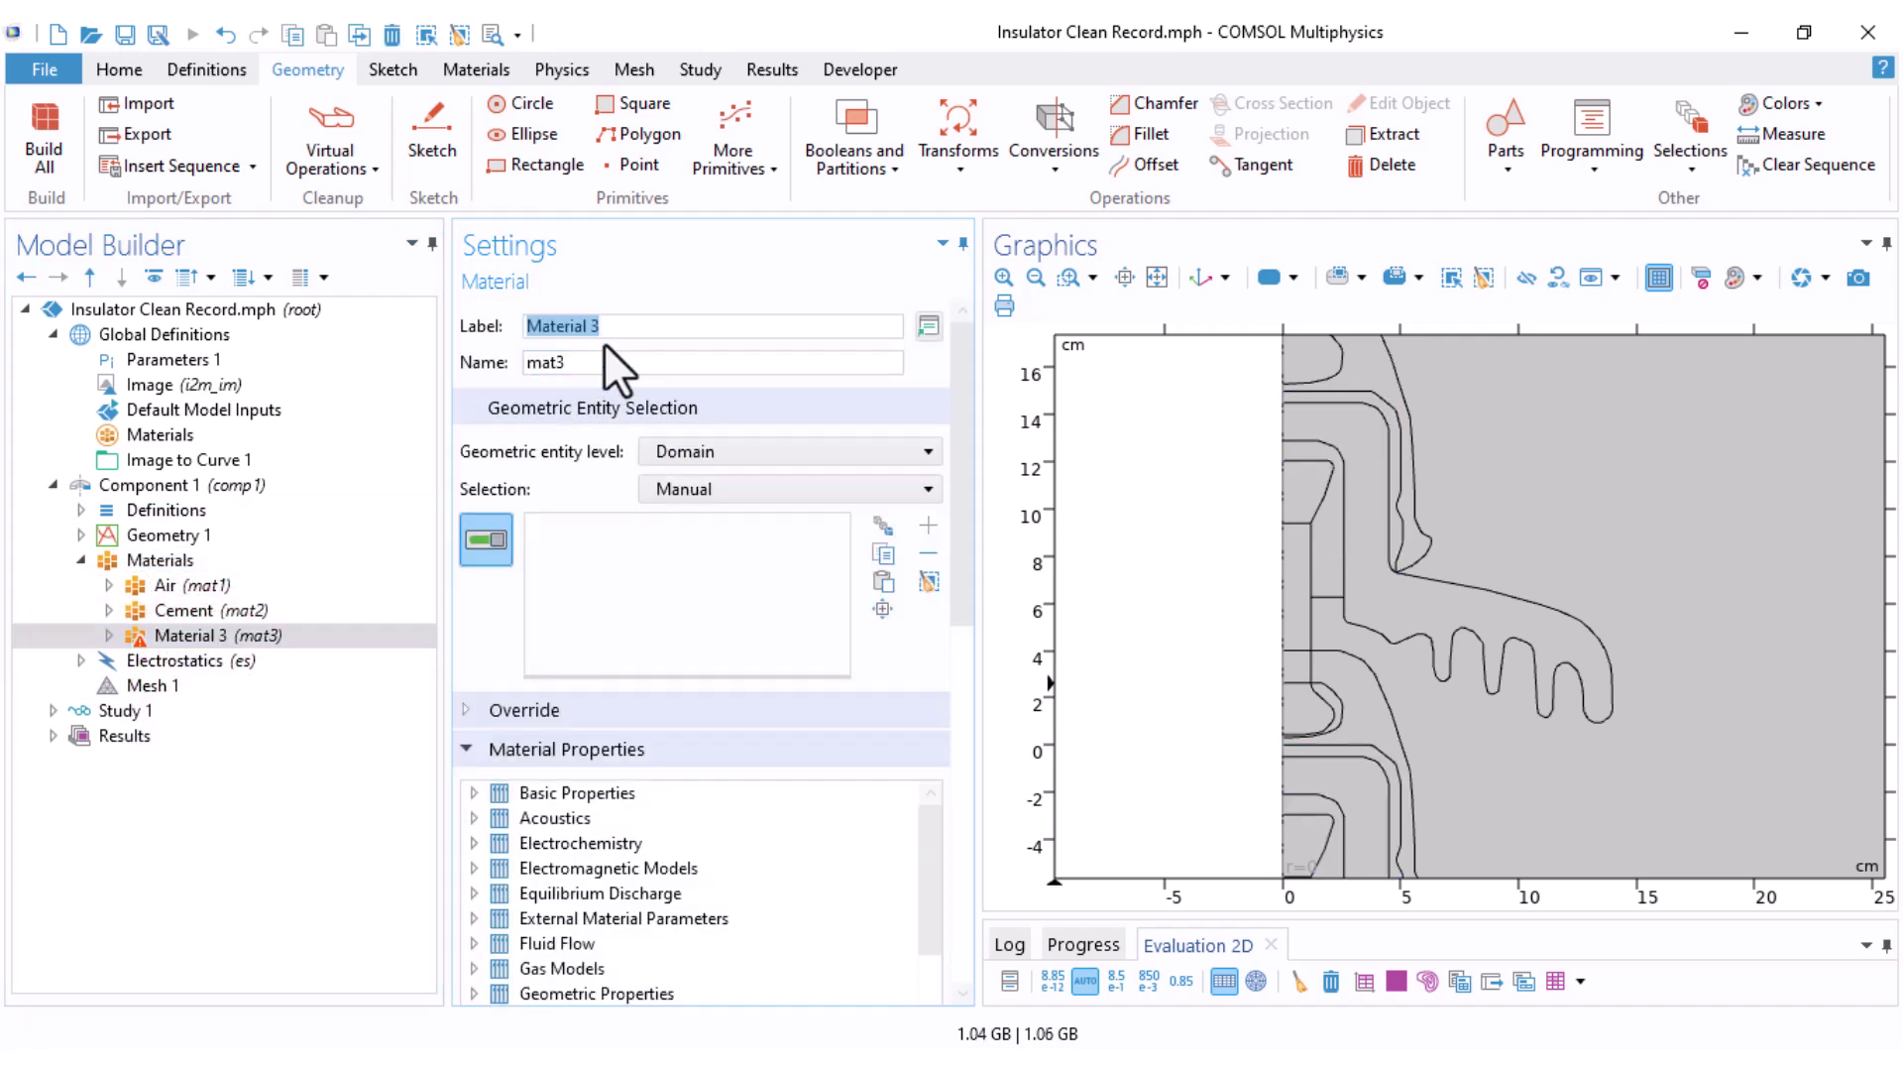
type("Porcelain")
Step: Assign Porcelain to the ribbed shed domain of all five insulator units and set its relative permittivity to 6
scroll(1228, 776, "down", 3)
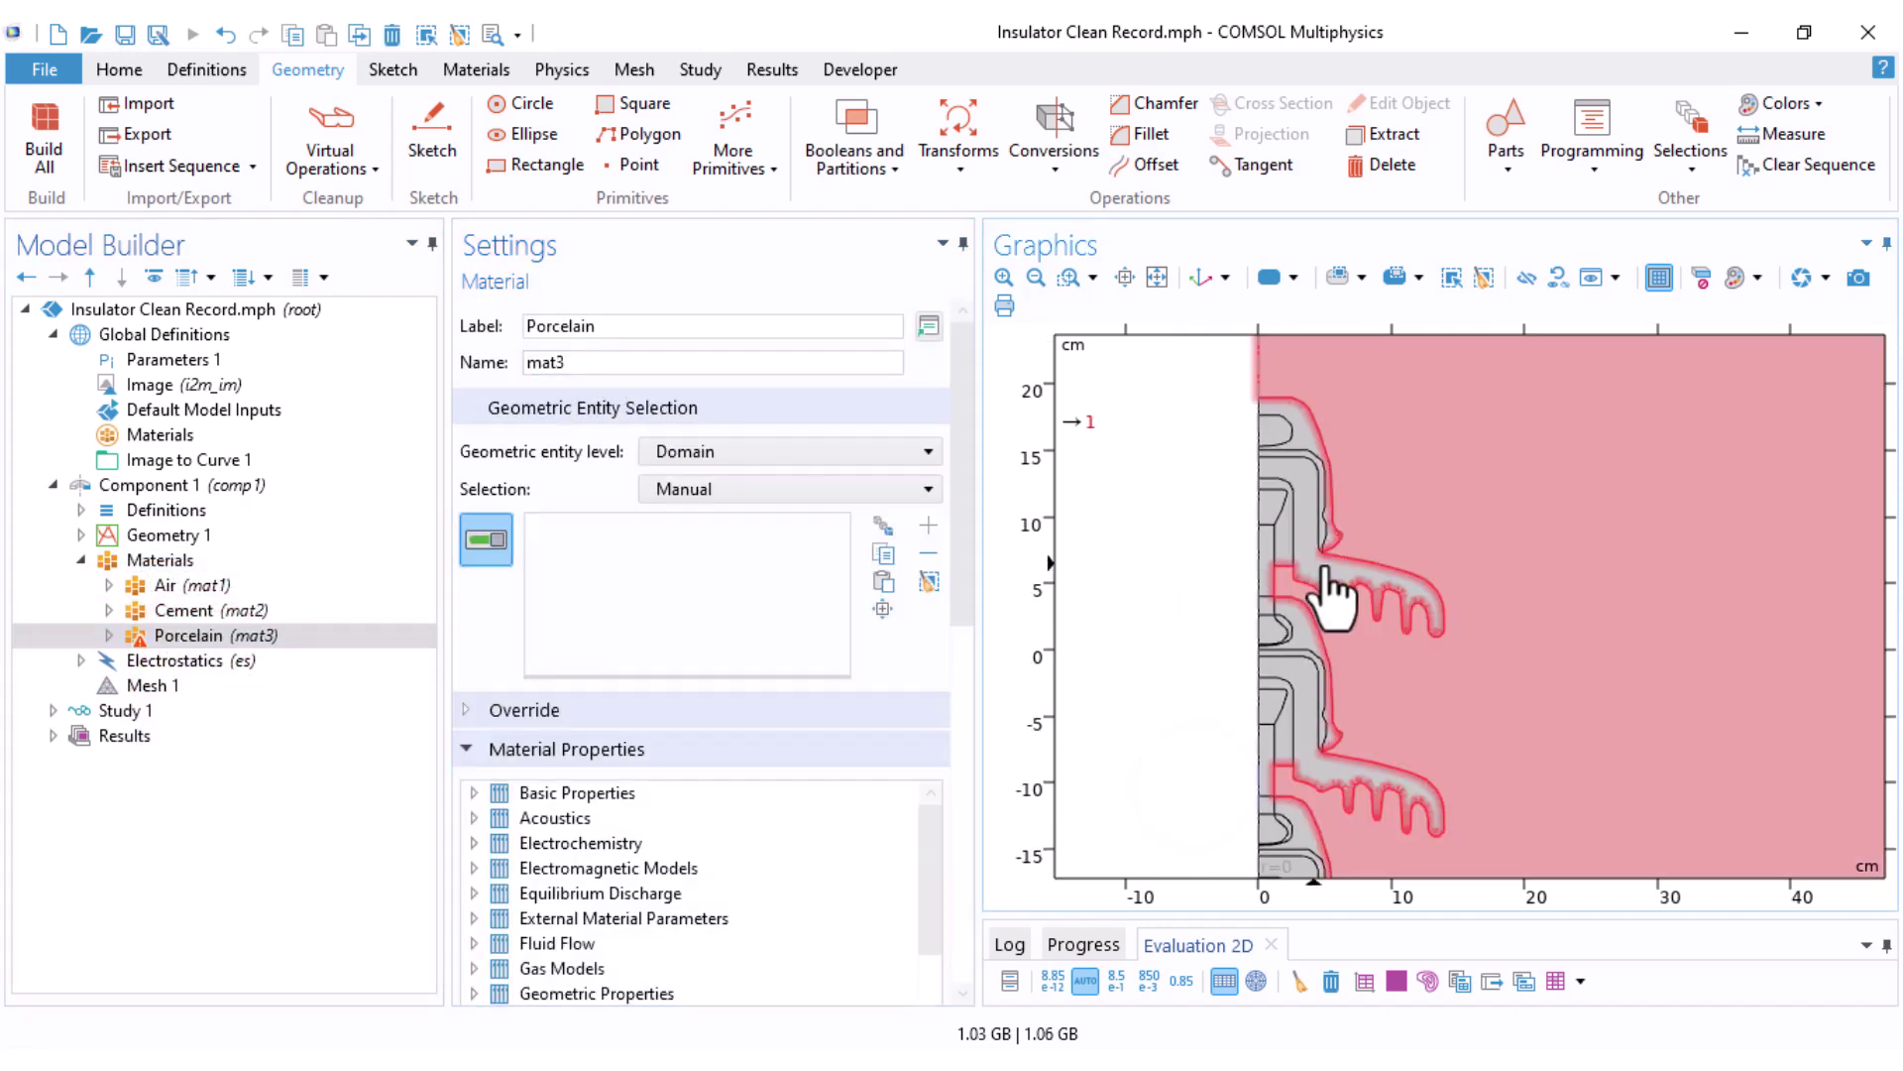
left_click(1308, 546)
left_click(1308, 522)
right_click_drag(1229, 714, 1262, 521)
left_click(1279, 456)
left_click(1277, 506)
right_click_drag(1312, 714, 1312, 560)
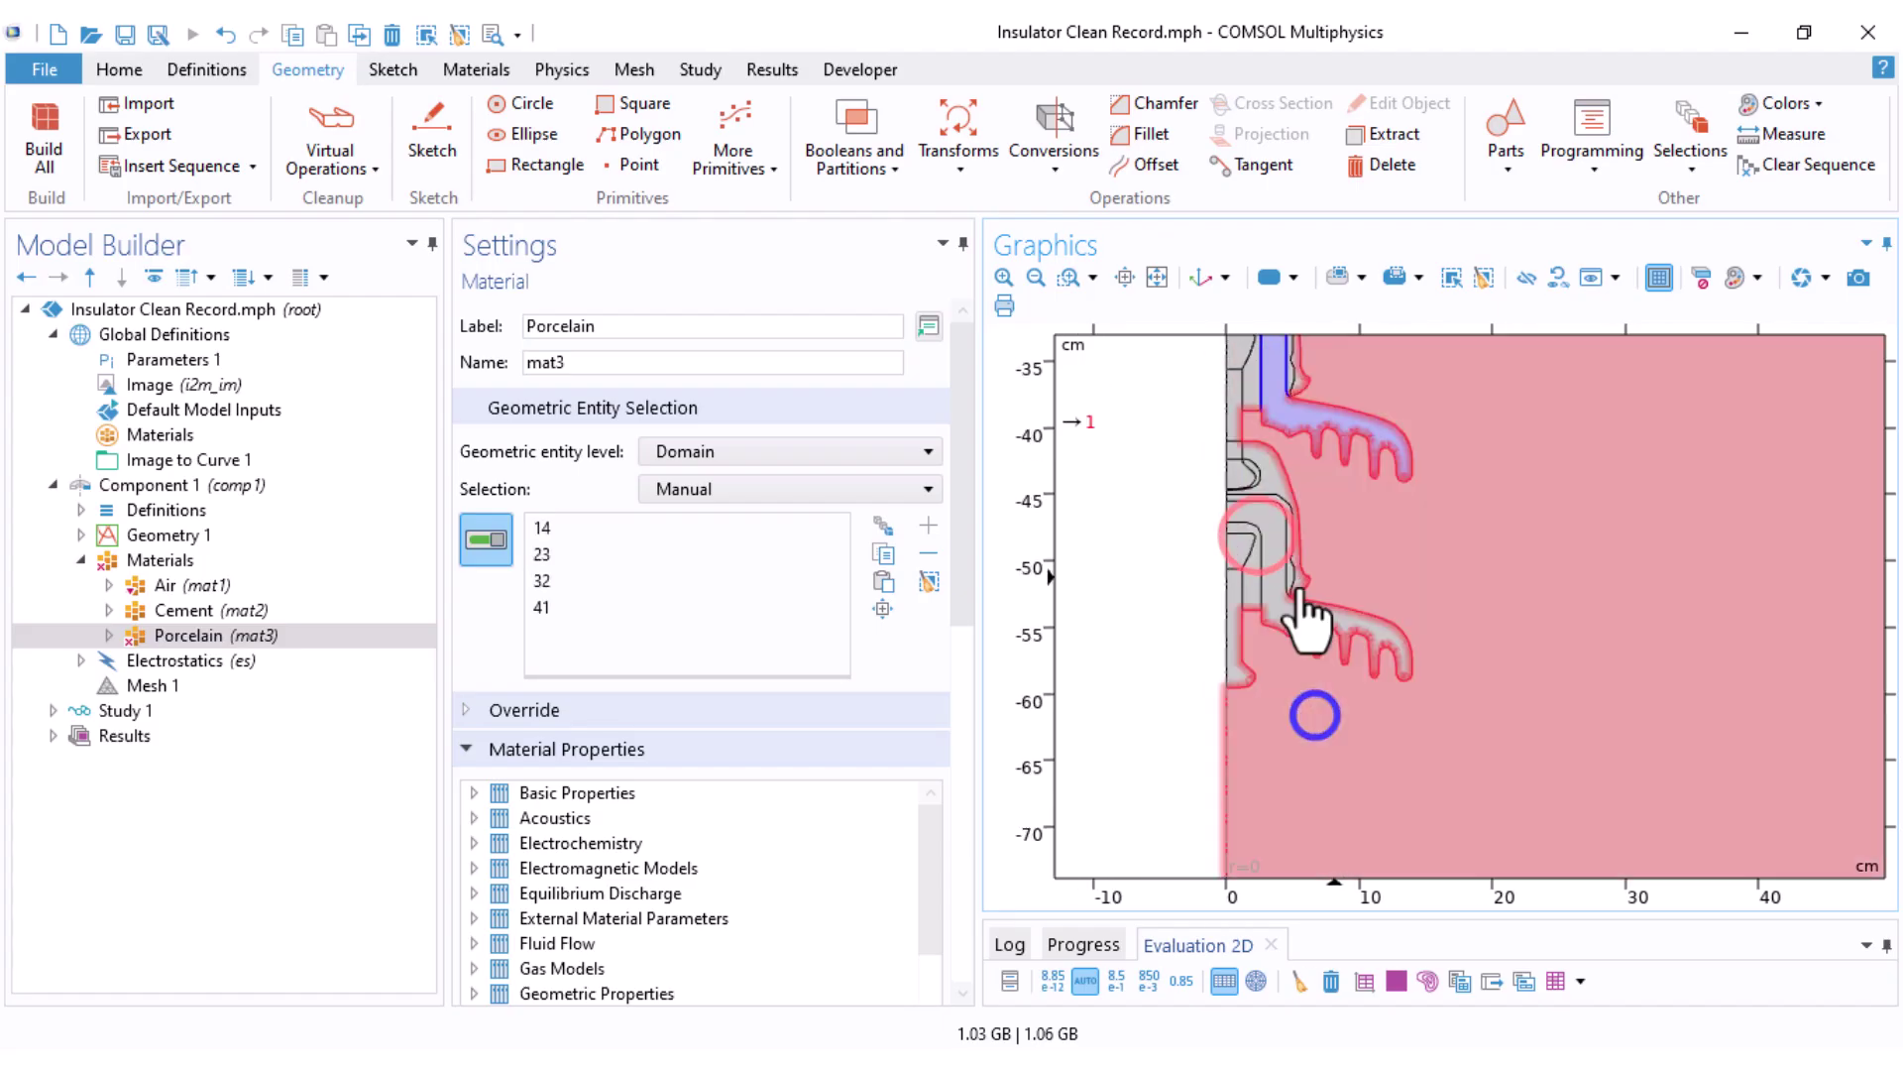
left_click(1276, 594)
scroll(954, 705, "down", 10)
left_click(858, 515)
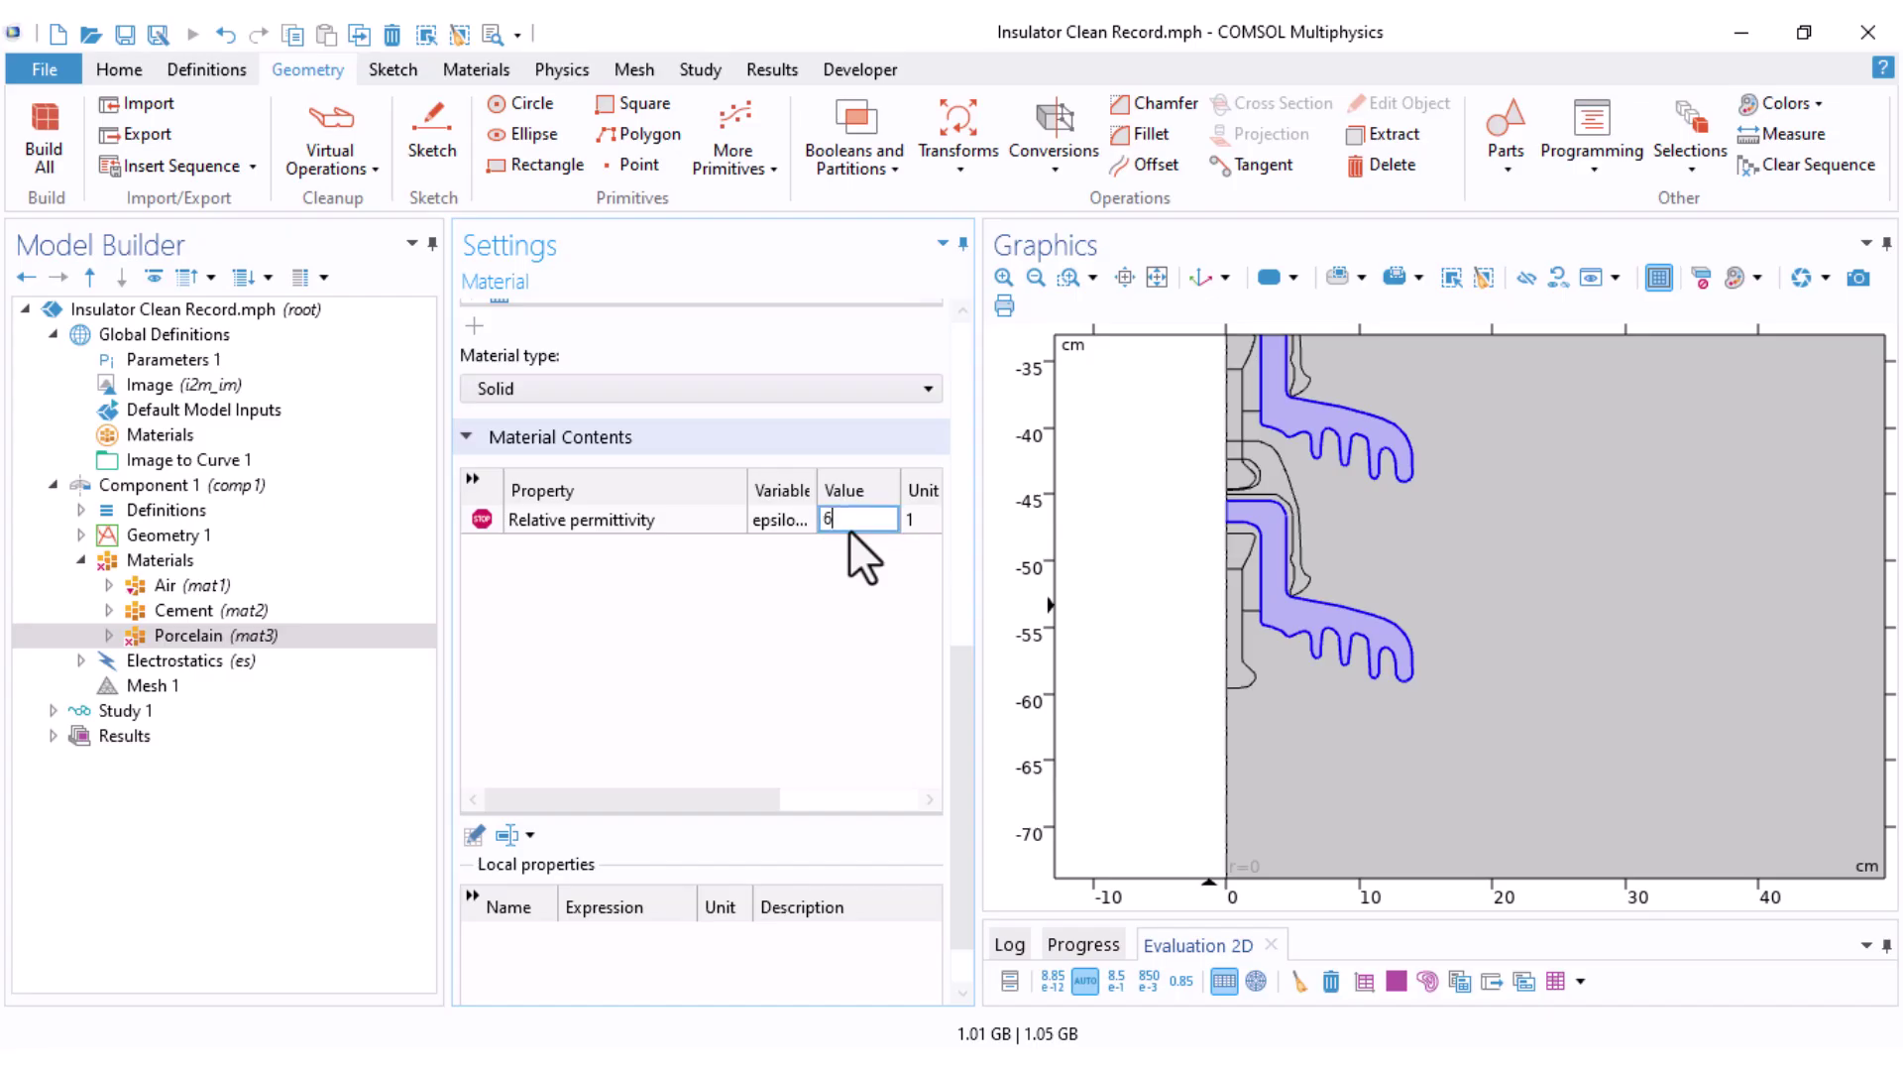
Step: Add a further blank material to the component and label it Conductors
left_click(139, 560)
right_click(139, 561)
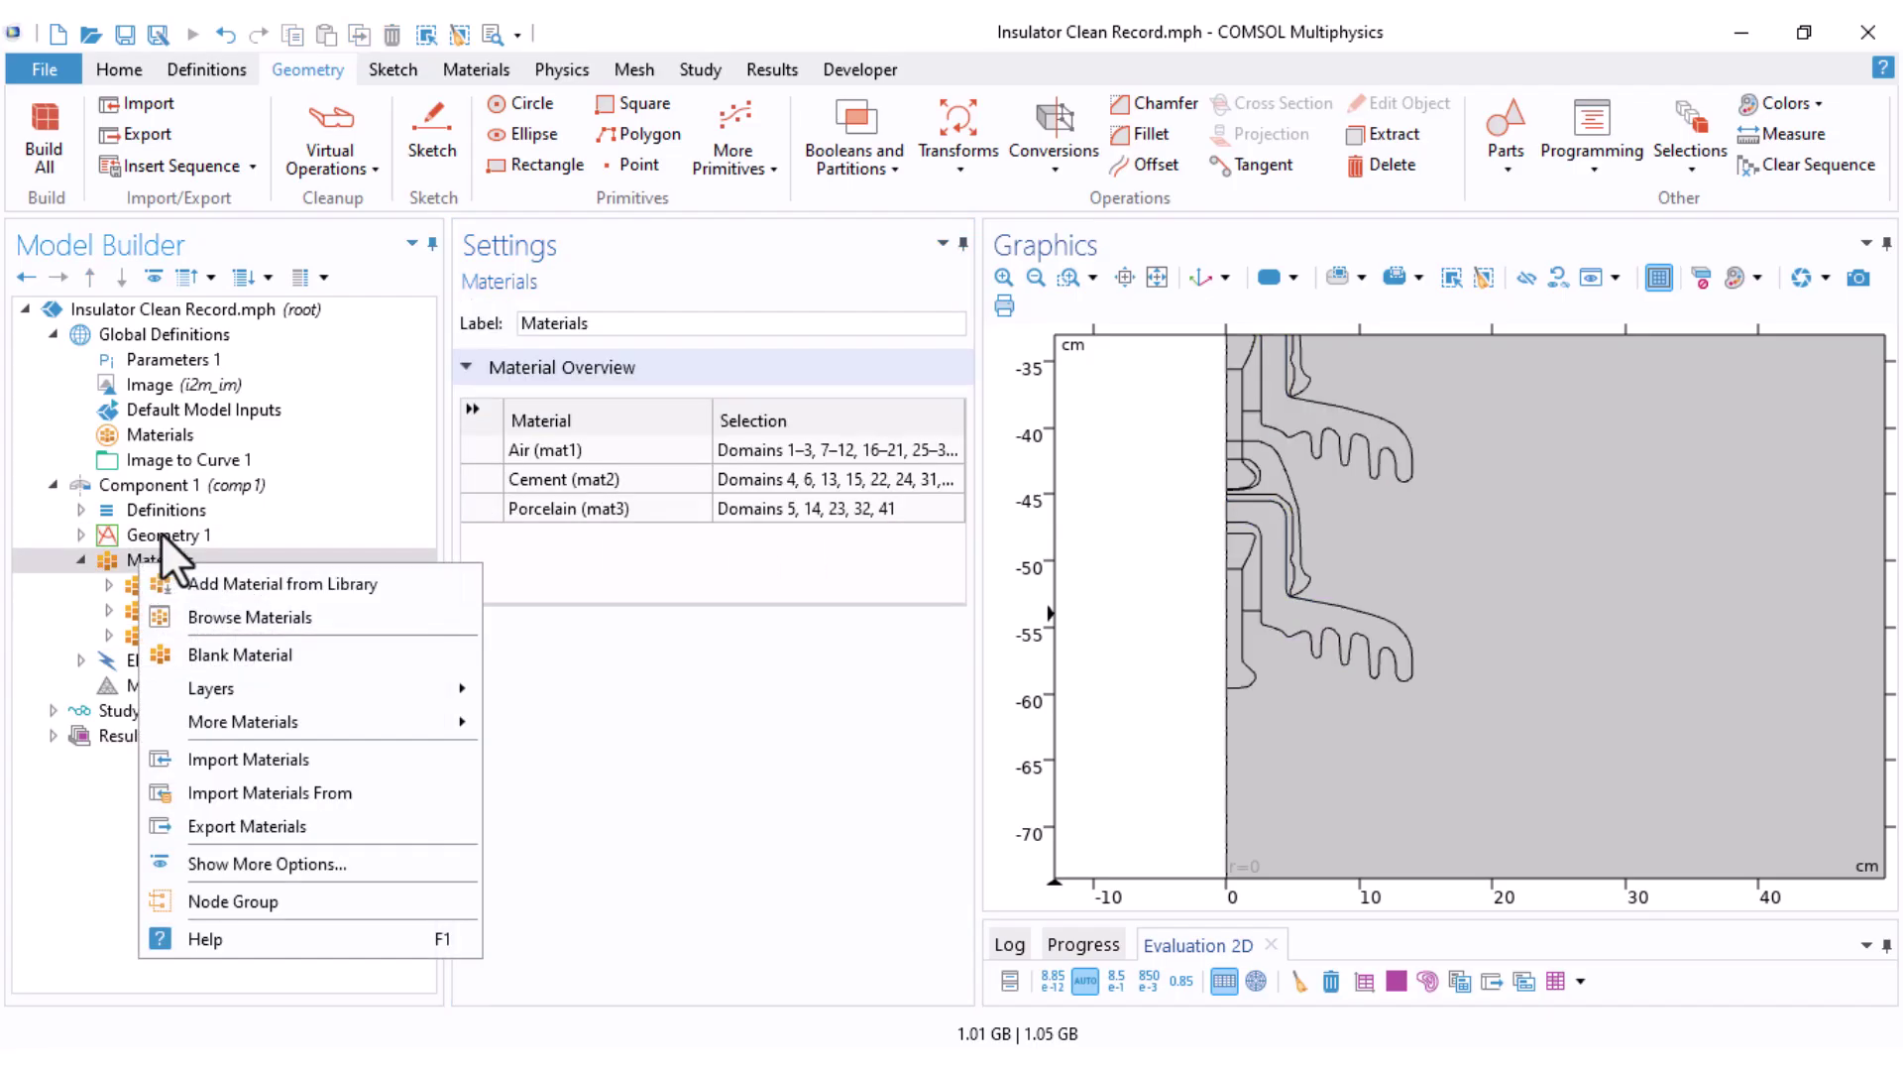
left_click(243, 655)
triple_click(607, 326)
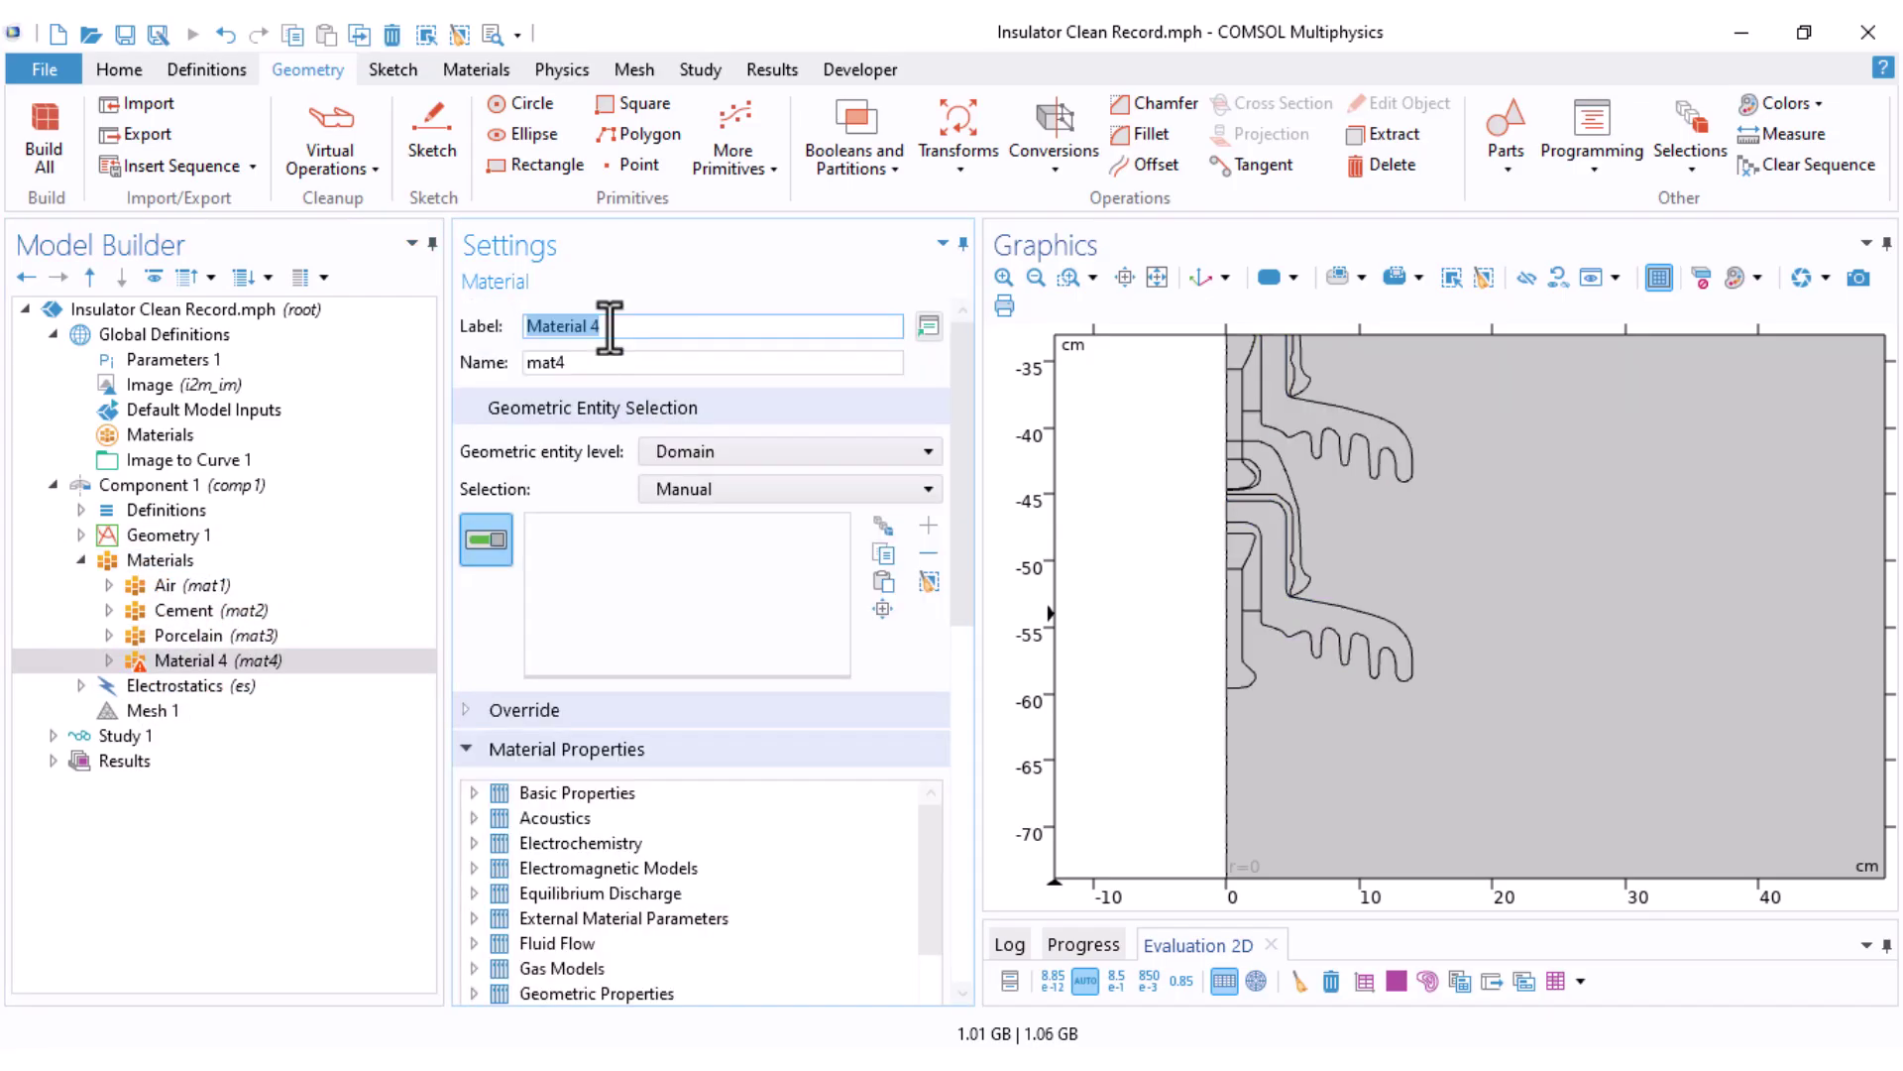
type("Conductors")
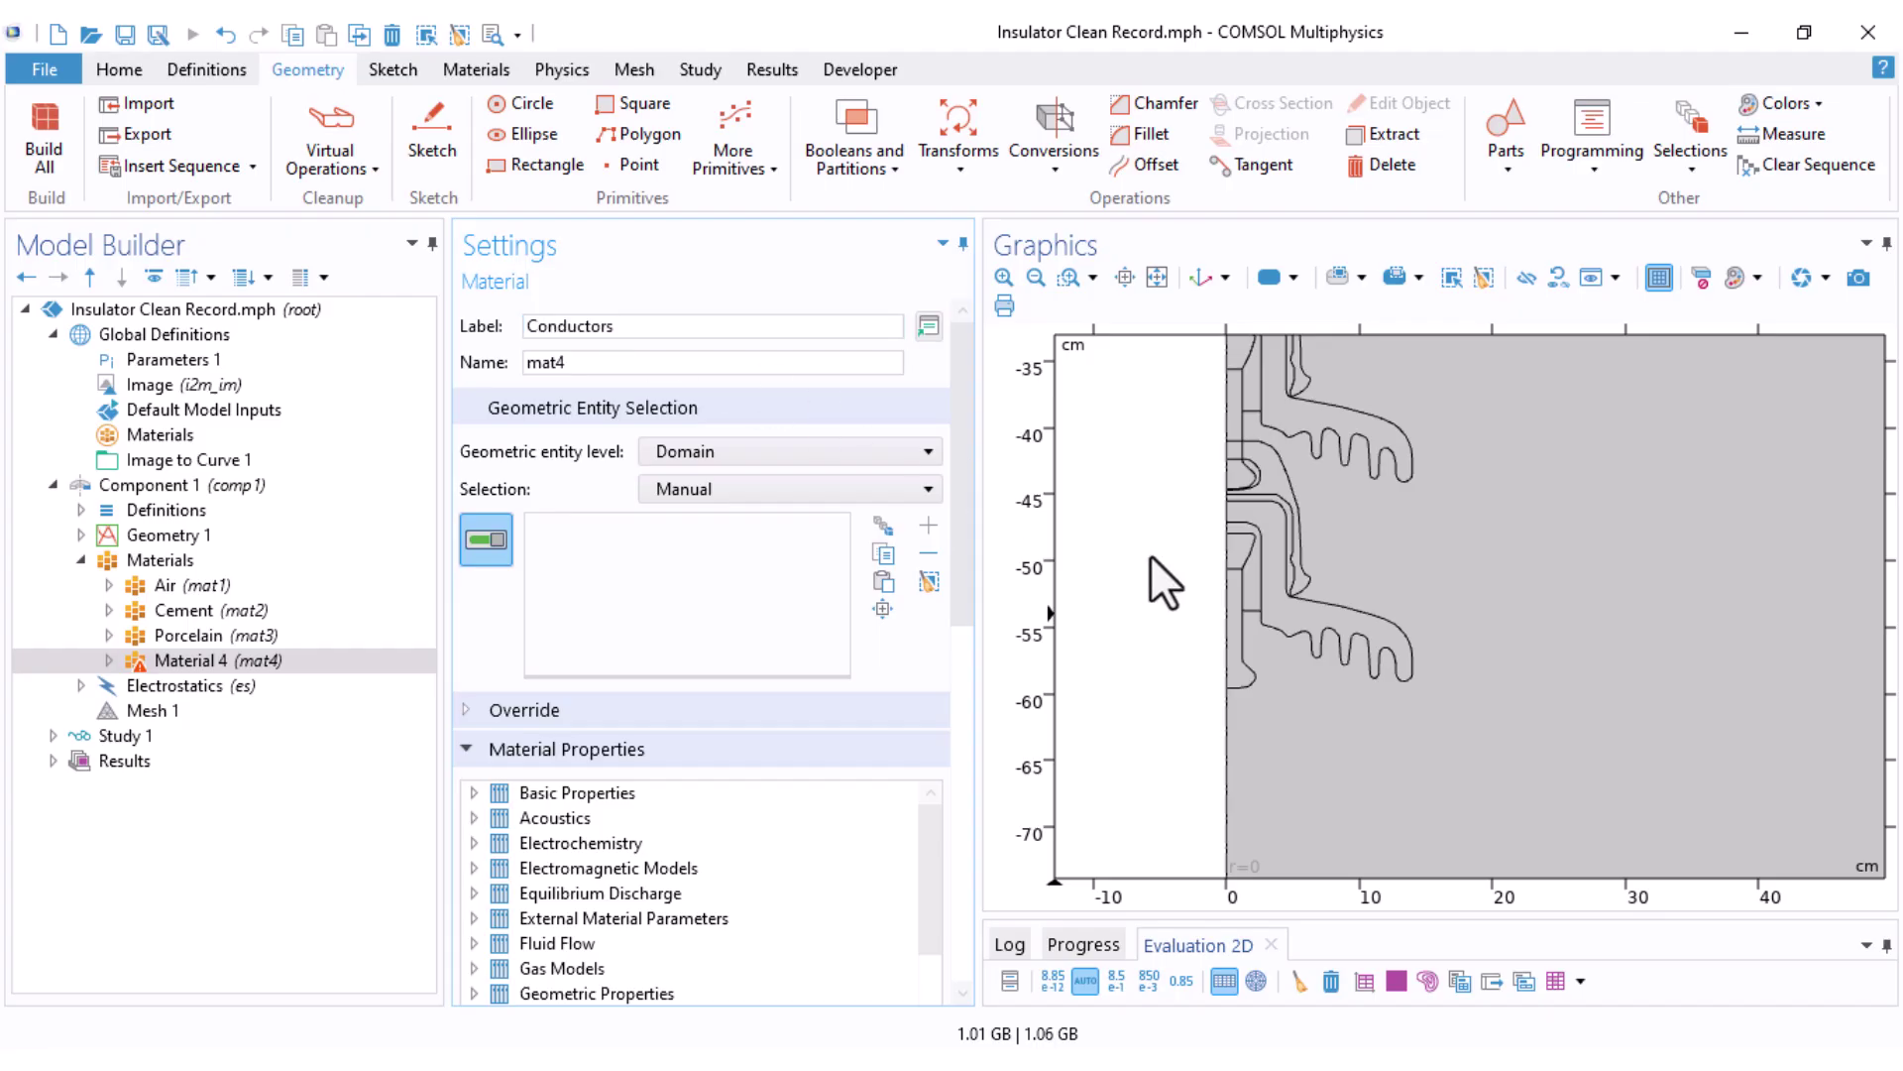
Step: Assign Conductors to the pin and metal cap domains of the lowest insulator unit and the socket region inside its cap
left_click(1232, 591)
left_click(1234, 662)
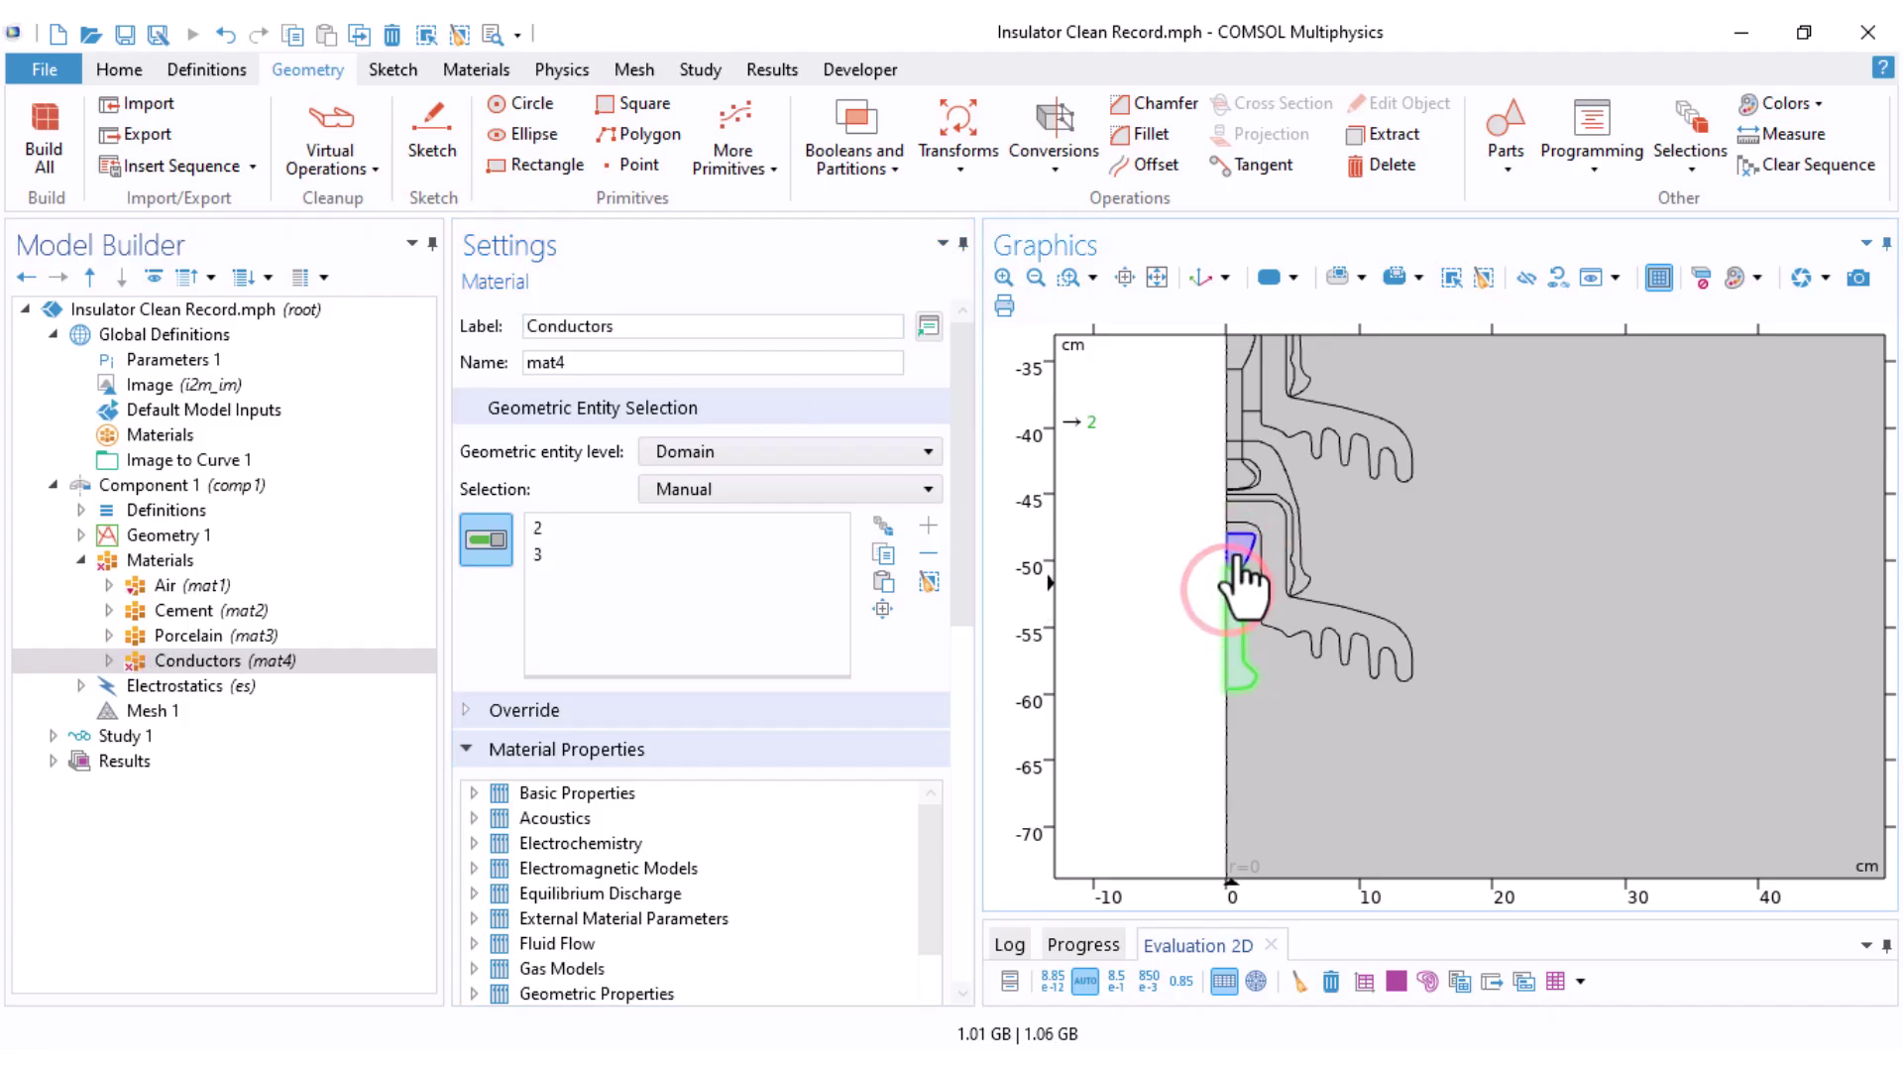
left_click(1280, 477)
left_click(1238, 474)
scroll(1302, 551, "up", 4)
right_click_drag(1199, 398, 1370, 693)
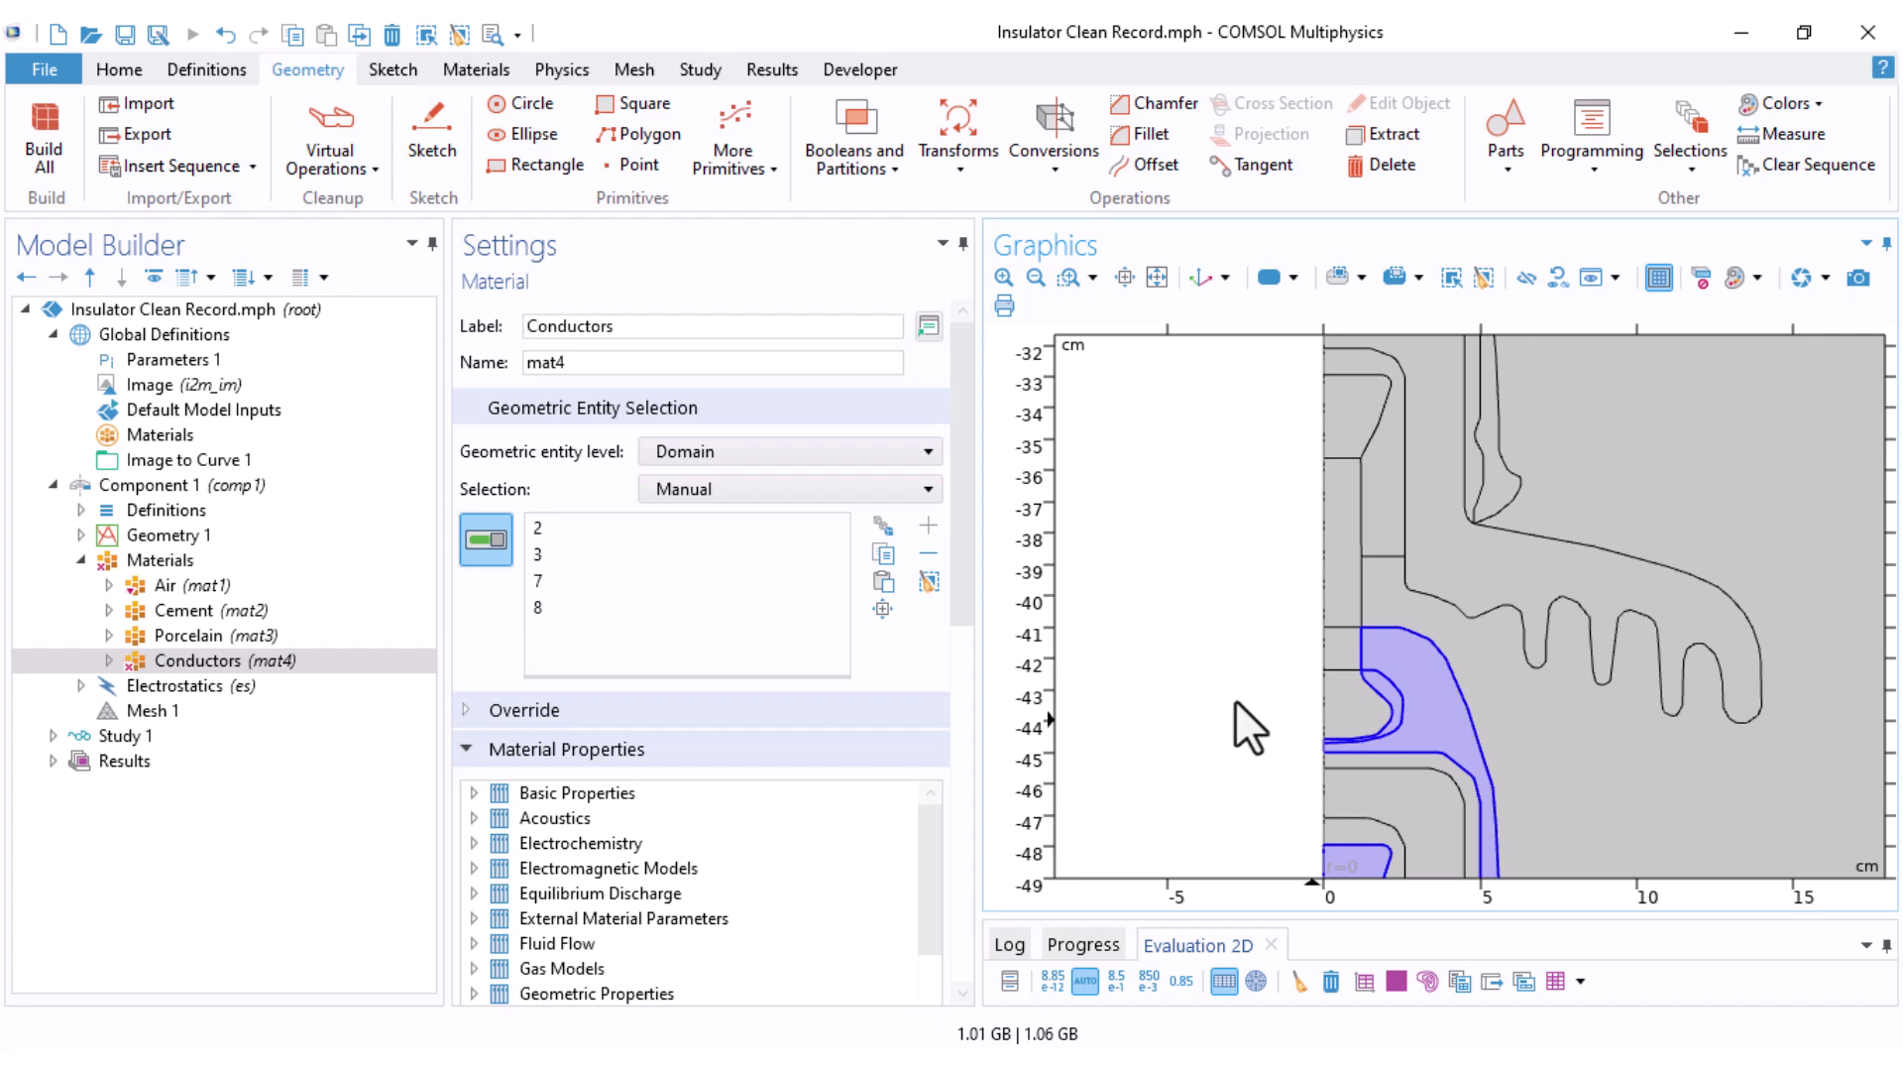
left_click(1357, 704)
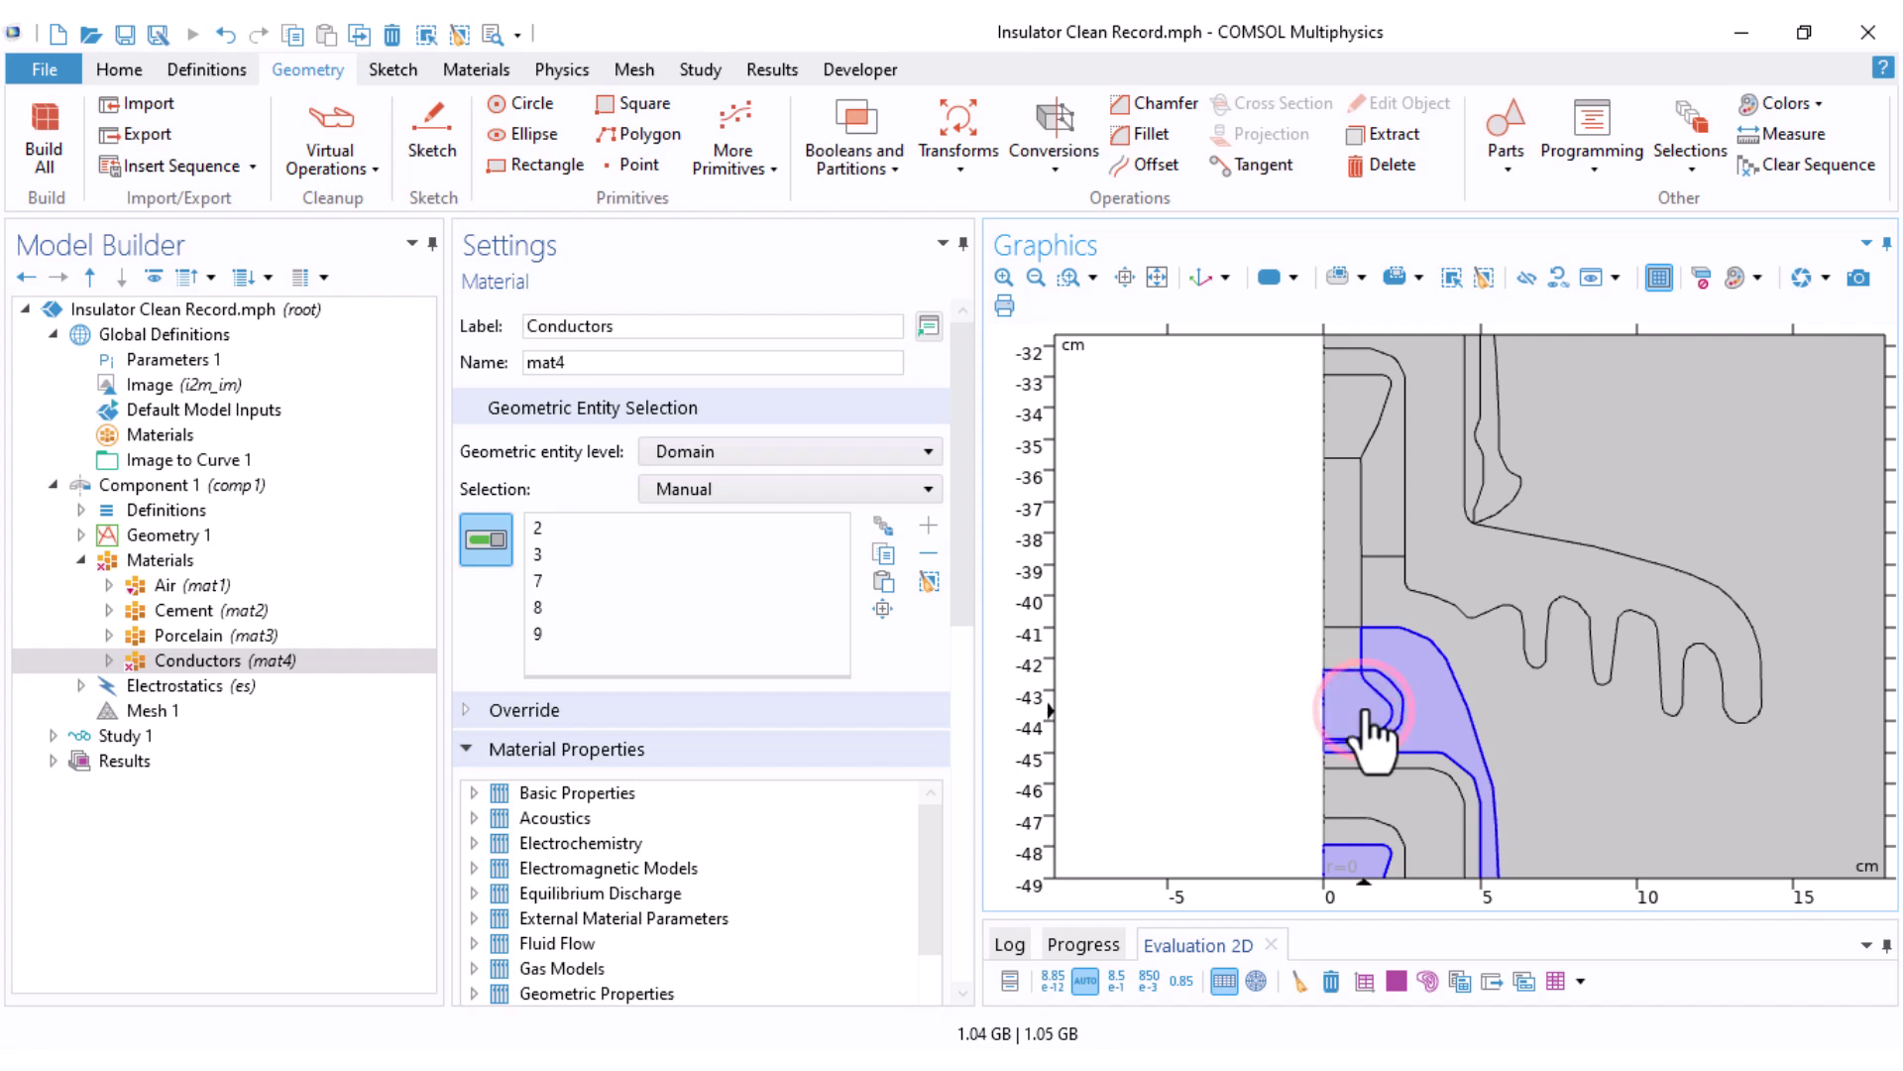
left_click(1338, 647)
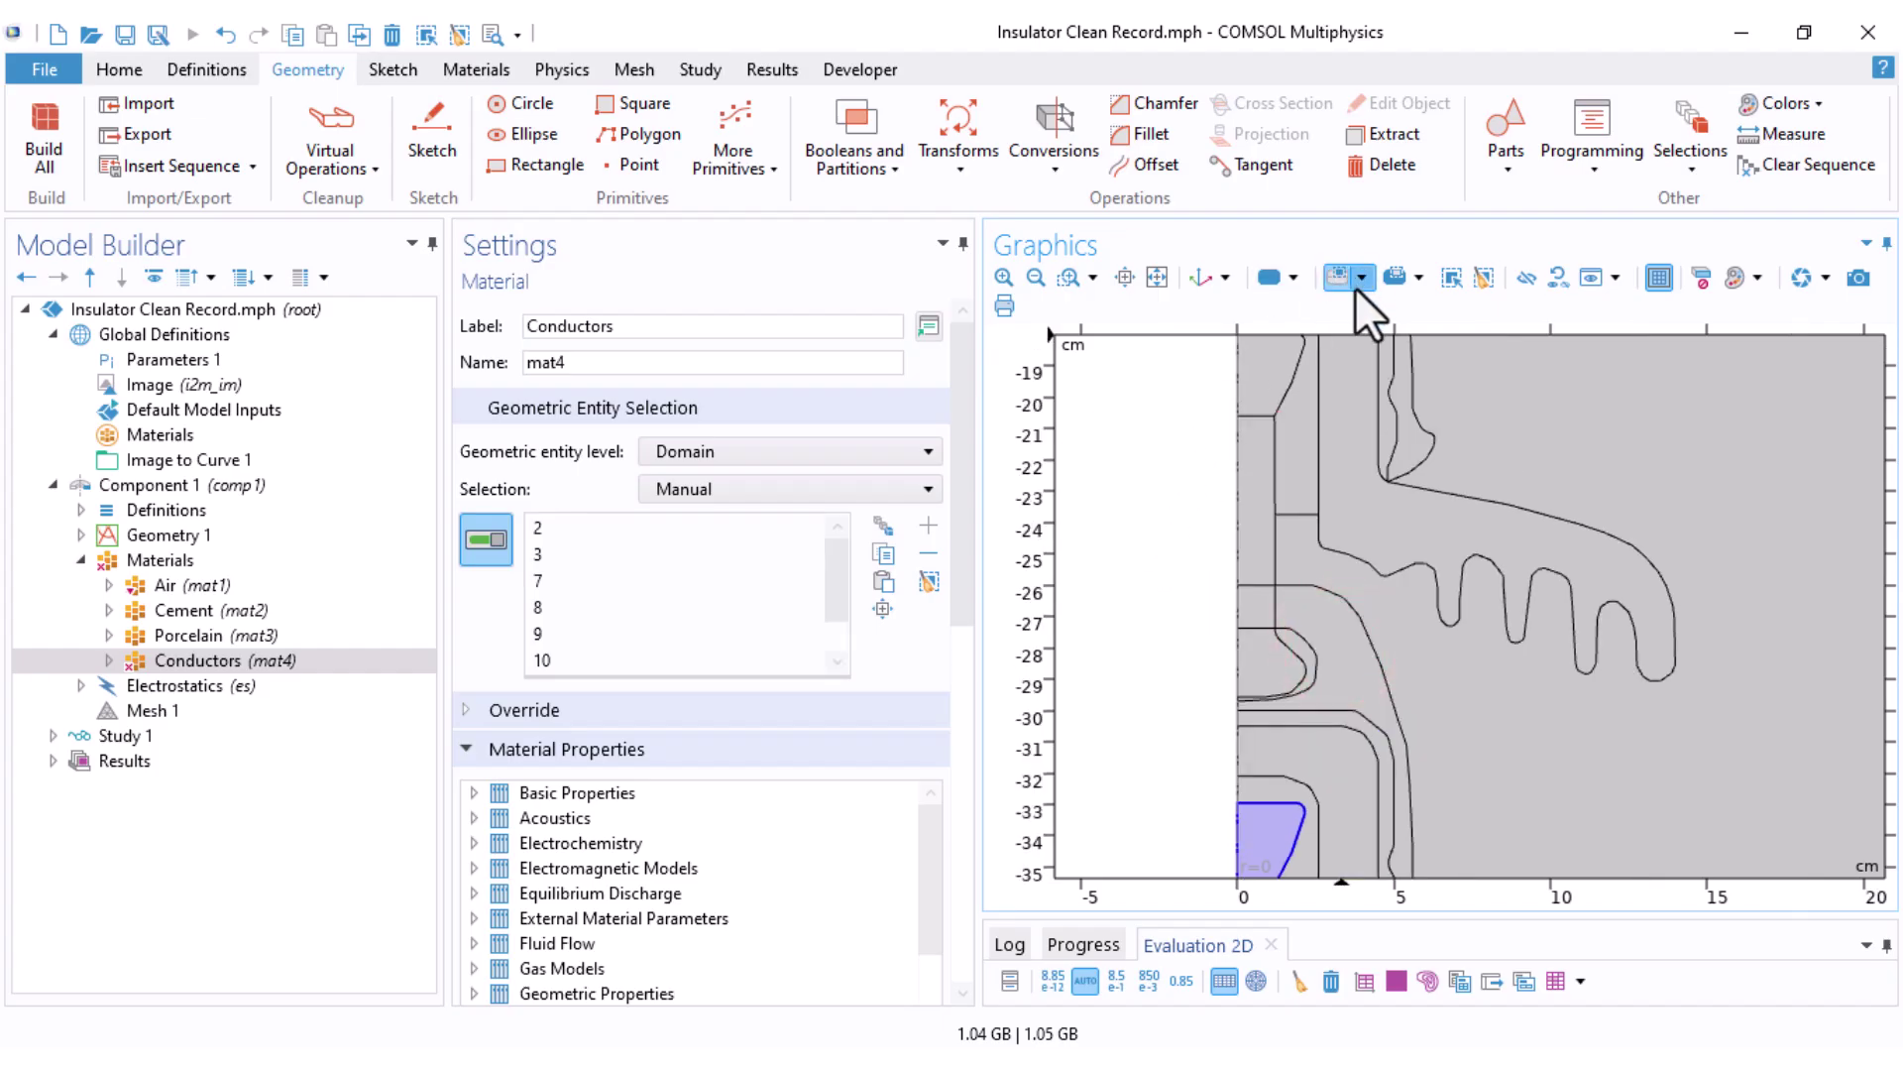
Step: Add the metal cap and socket domains of the three middle units to Conductors, using box selection set to Entity Intersects
left_click(1358, 282)
left_click(1387, 313)
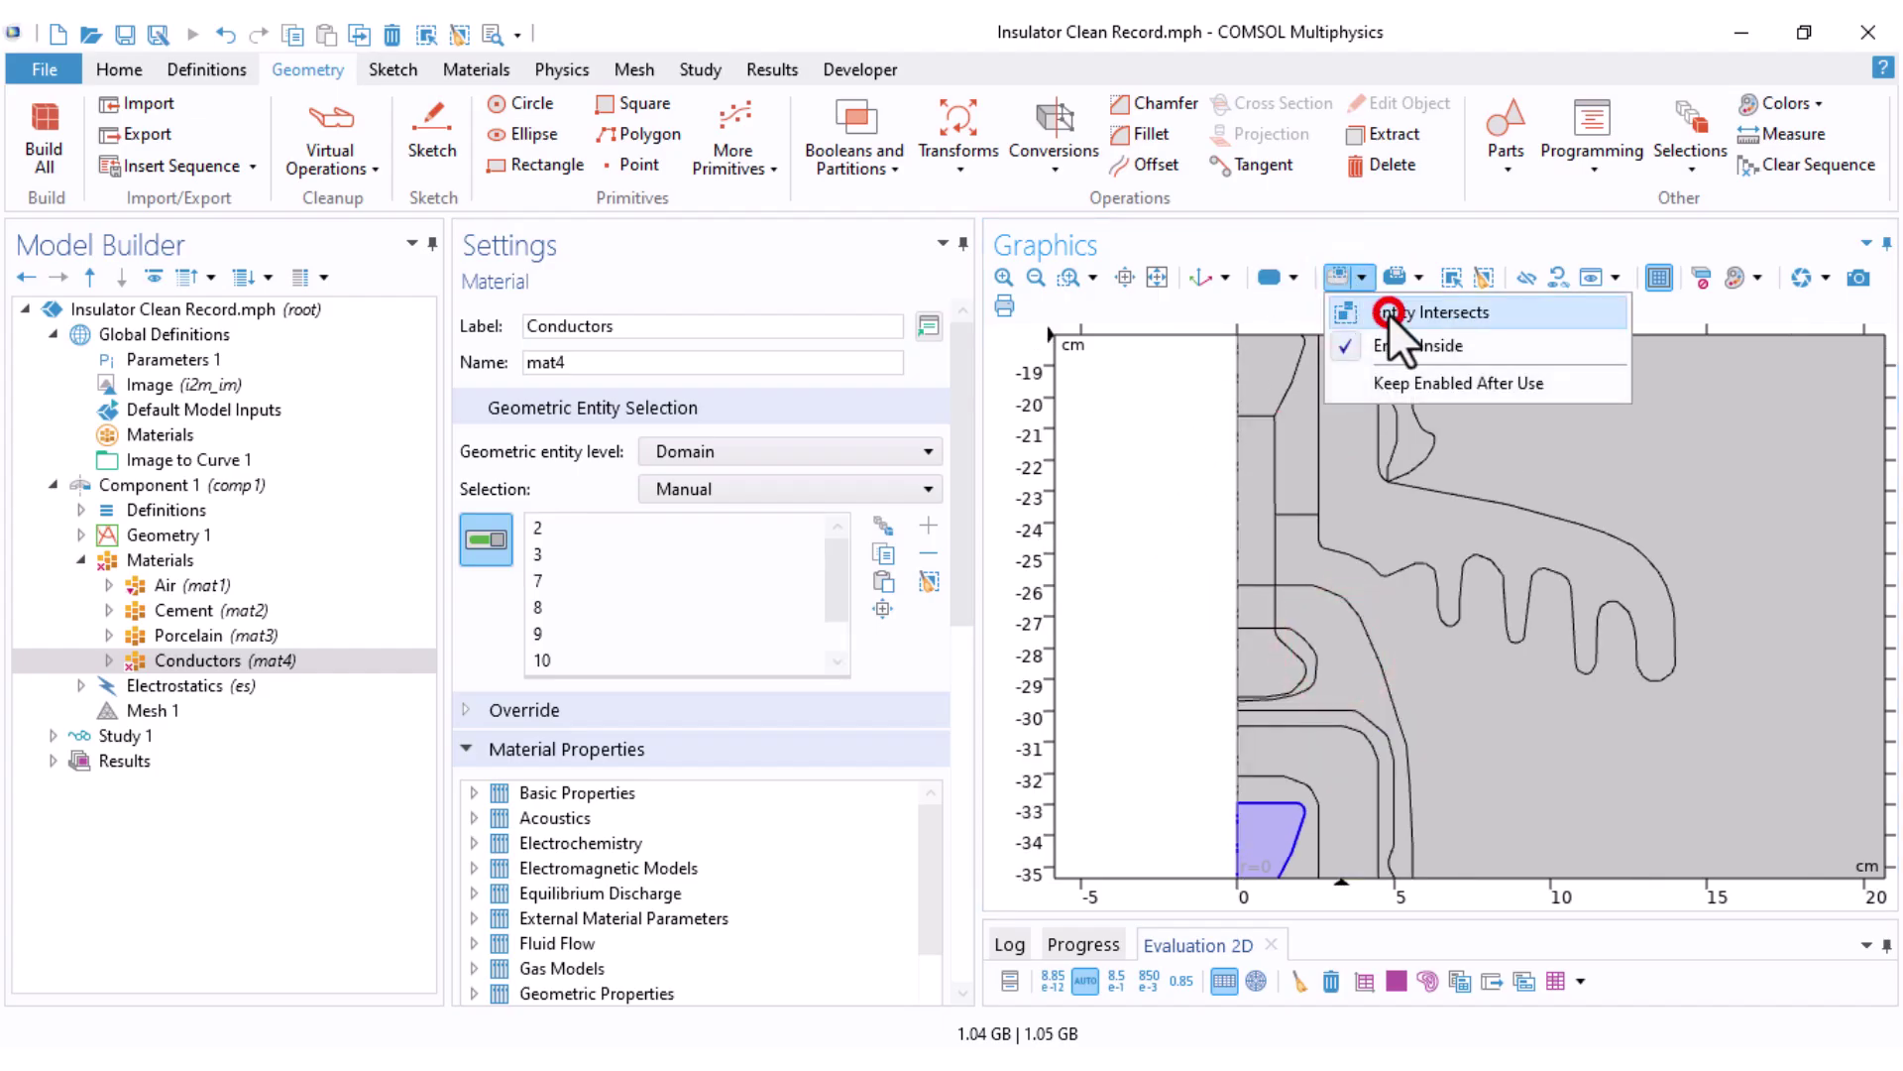
left_click_drag(1342, 599, 1239, 687)
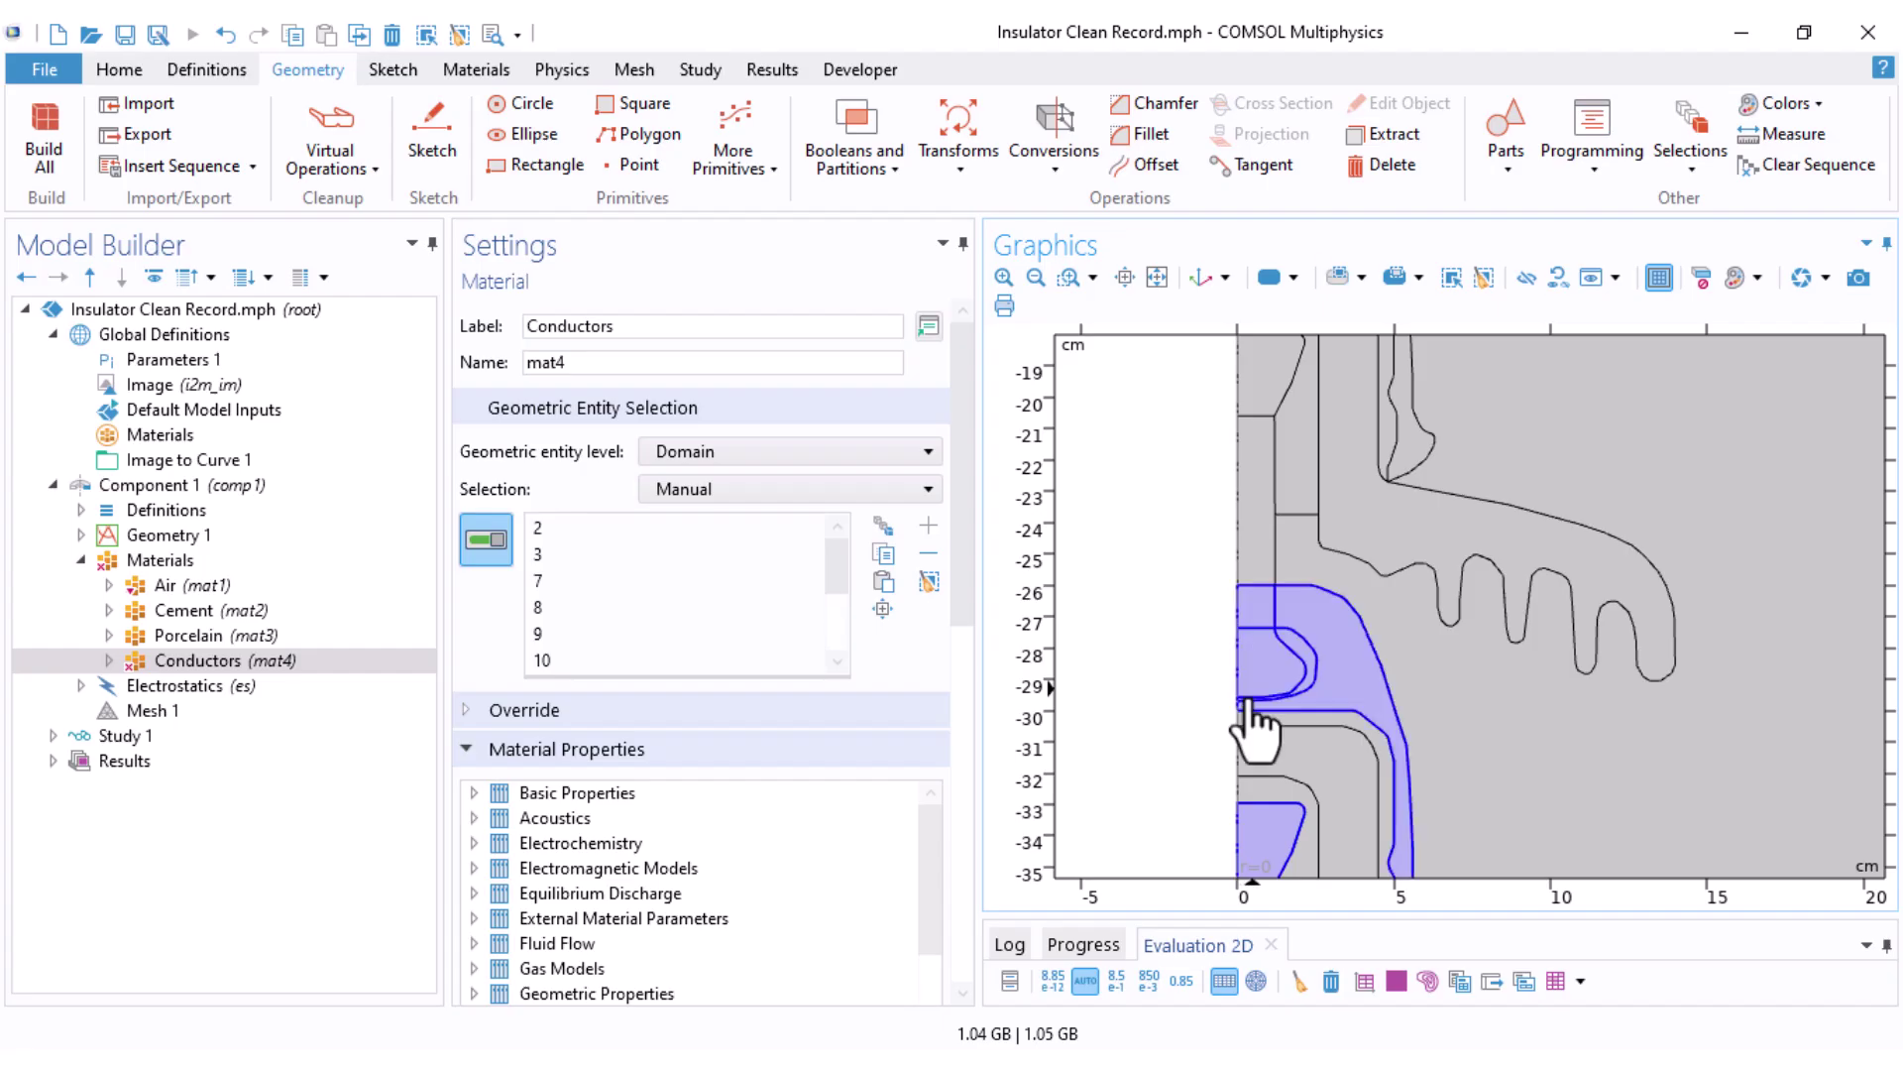
right_click_drag(1157, 415, 1130, 827)
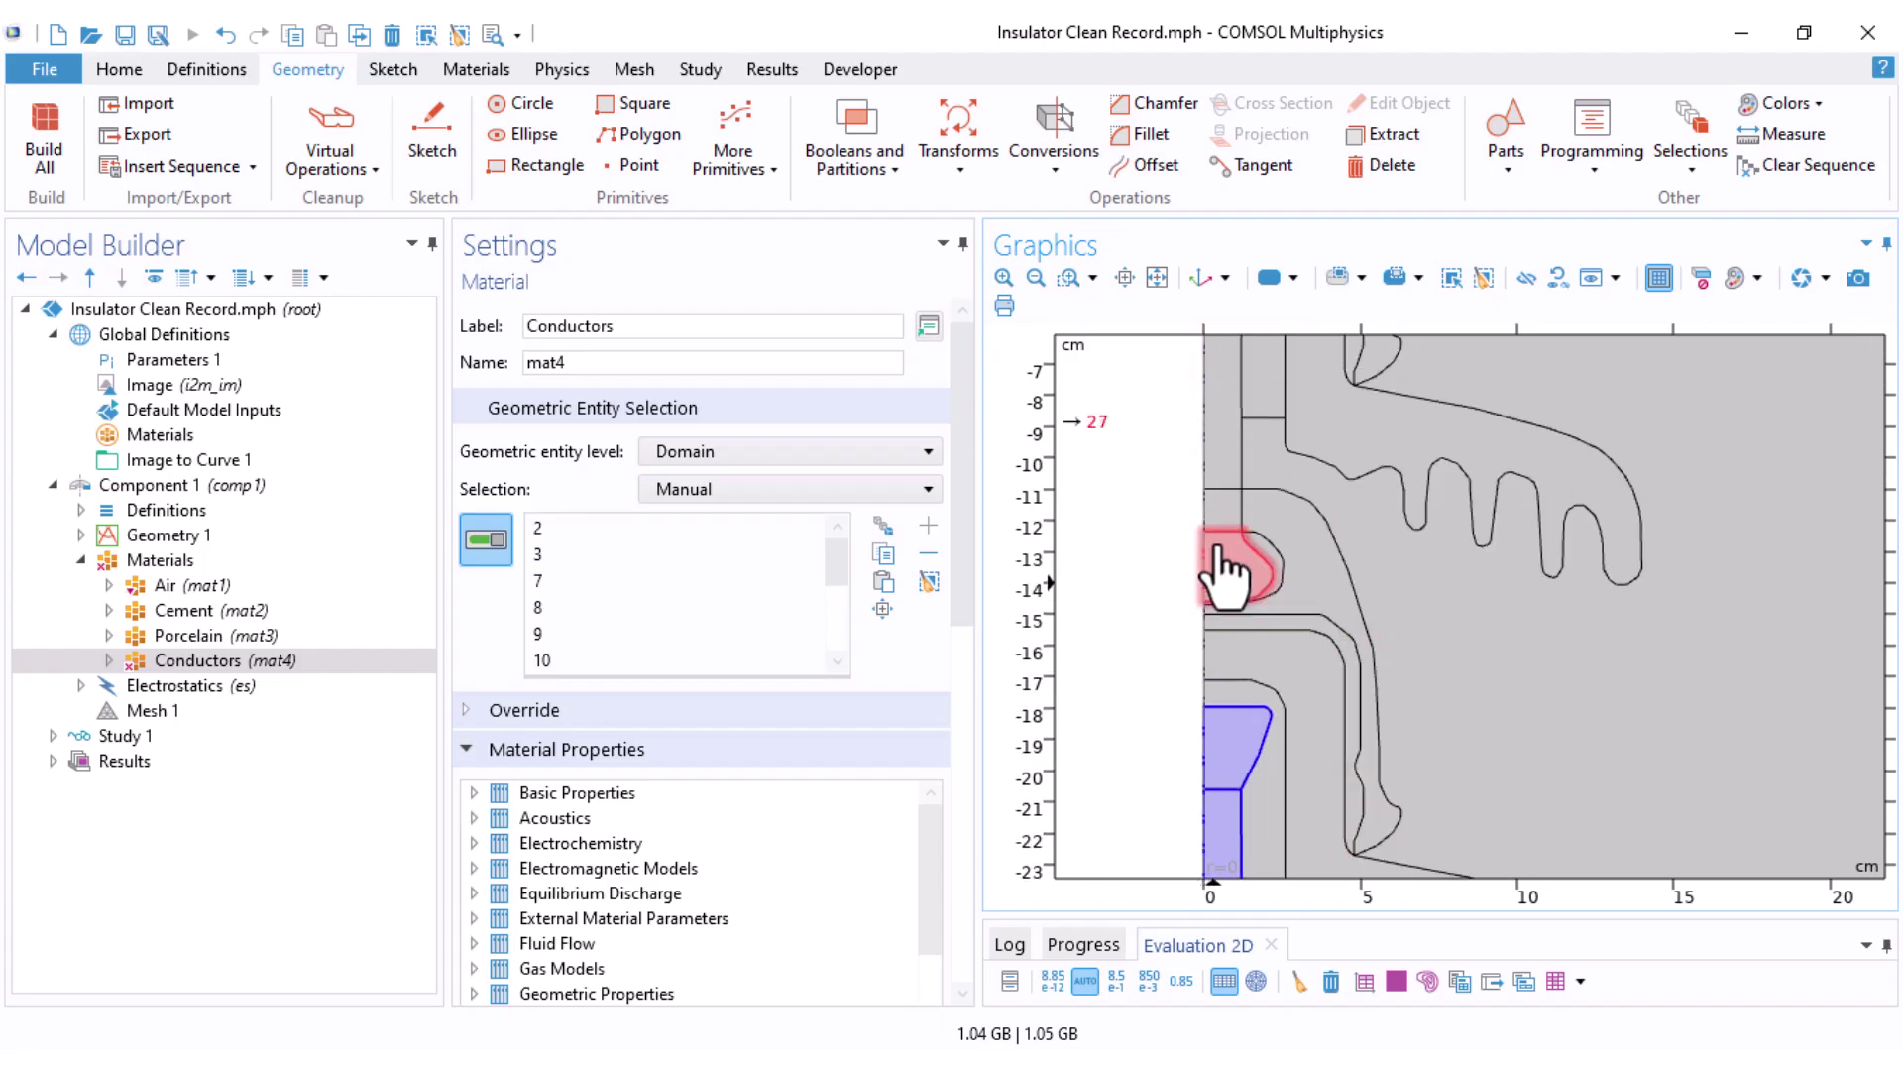
left_click_drag(1295, 526, 1215, 607)
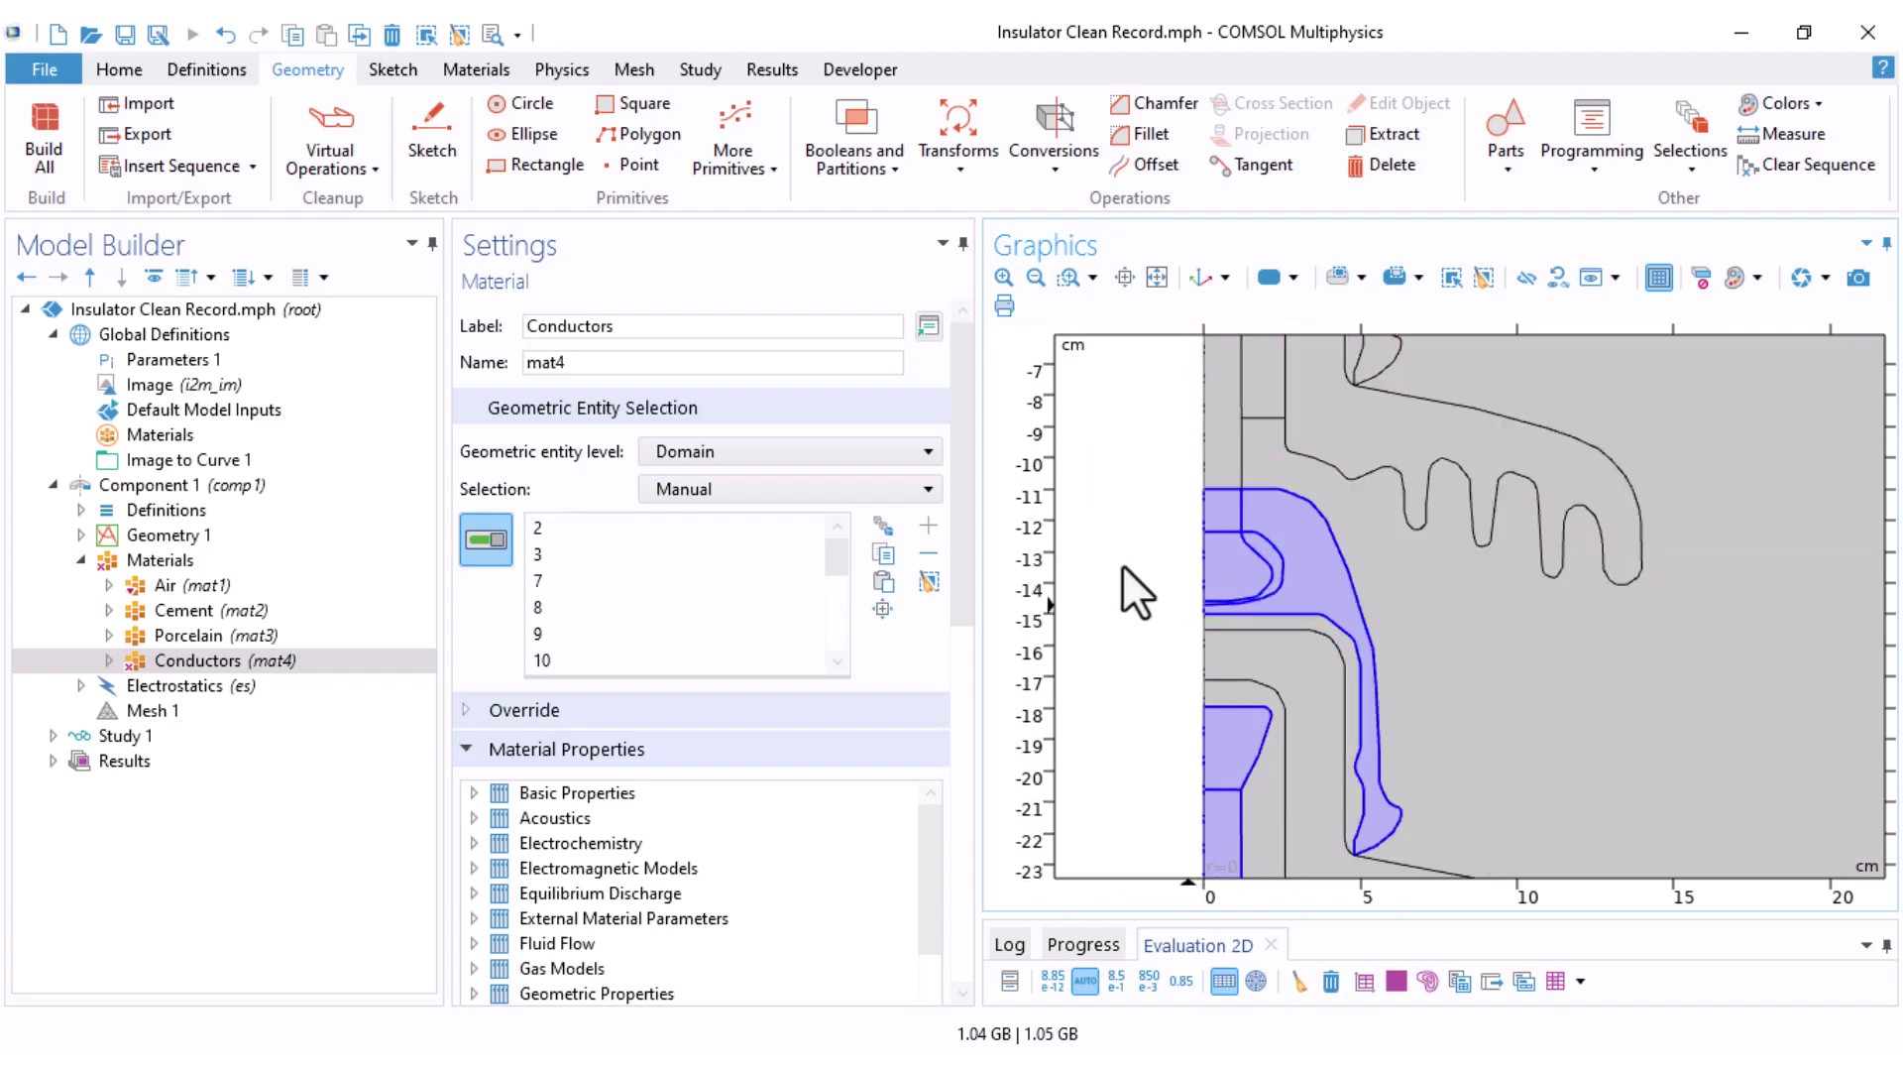
right_click_drag(1122, 563, 1101, 738)
right_click_drag(1082, 486, 1065, 752)
left_click(1335, 276)
left_click_drag(1259, 488, 1173, 589)
right_click_drag(1075, 429, 1103, 713)
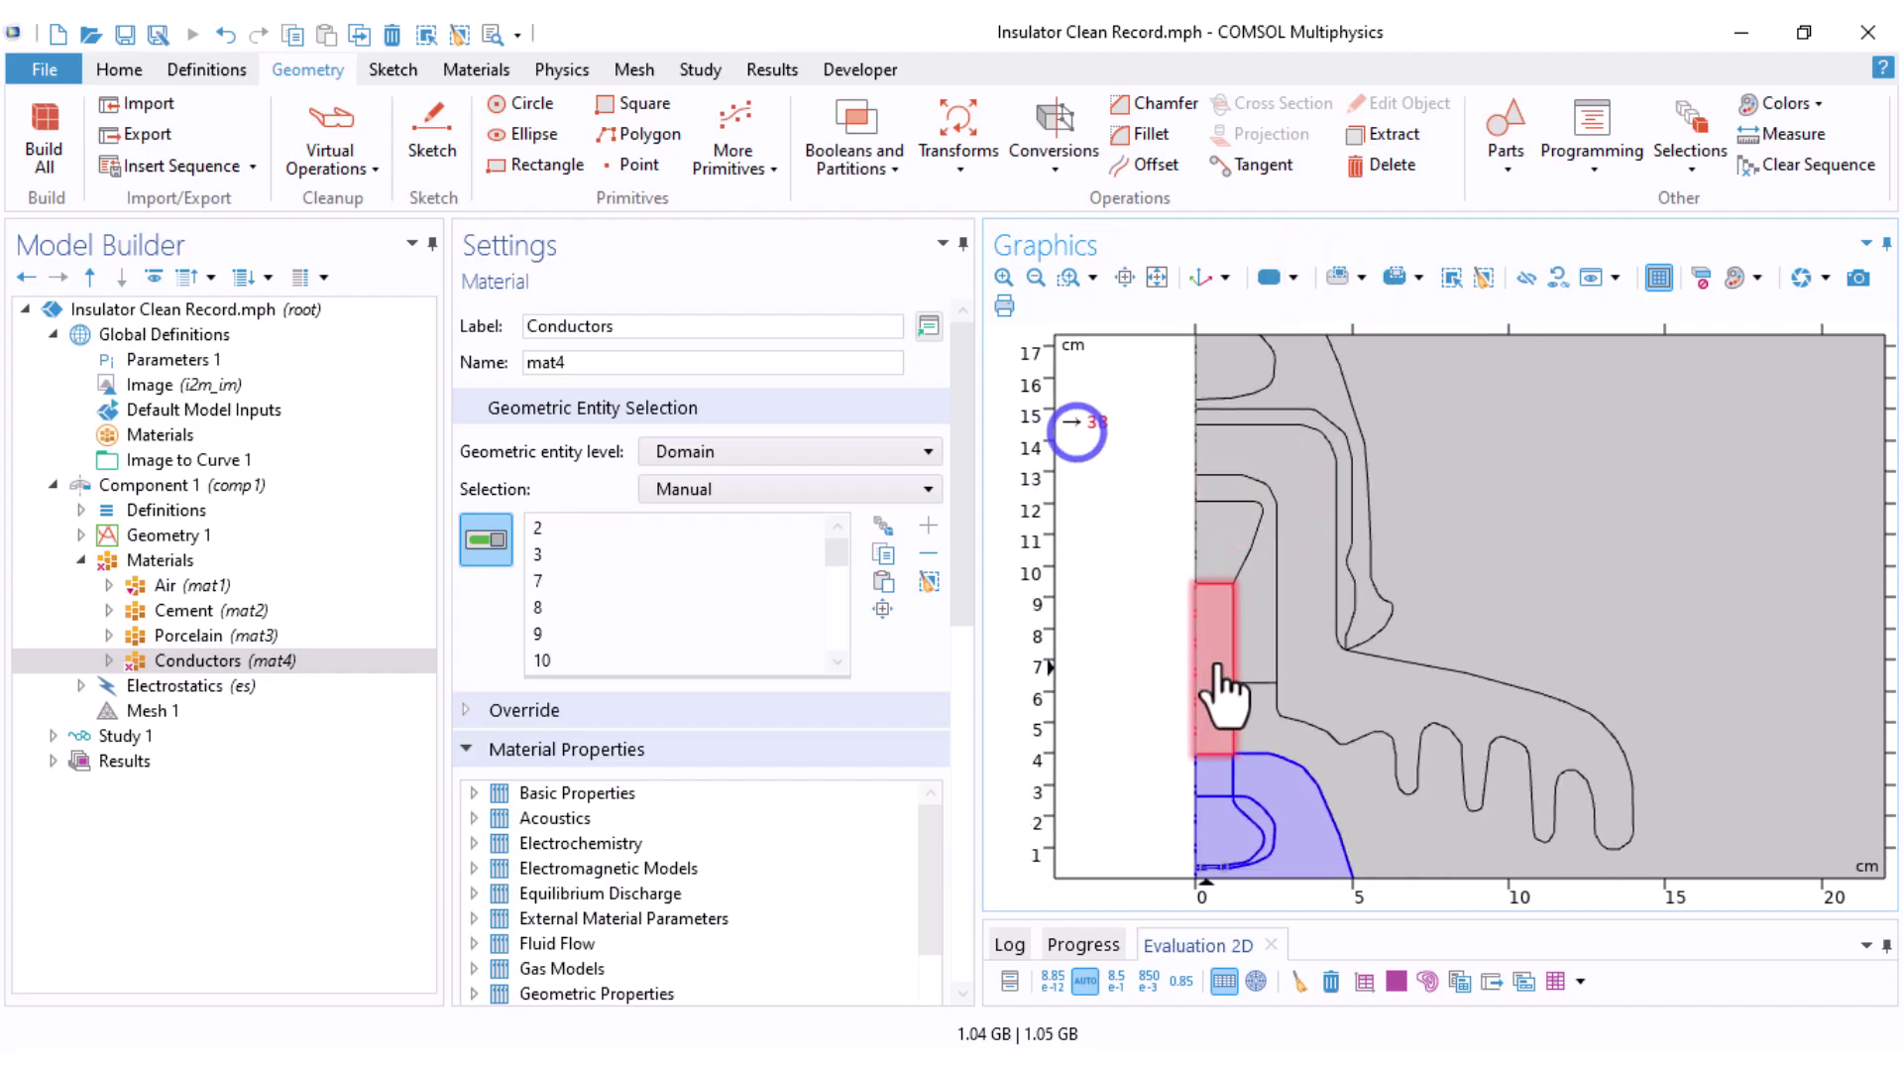
Step: Add the remaining pin and cap domains of the uppermost insulator unit to the Conductors selection
left_click(1217, 668)
left_click(1226, 521)
mouse_move(1109, 489)
right_mouse_down()
mouse_move(1100, 708)
mouse_move(1143, 477)
right_mouse_up()
left_click(1226, 532)
Step: Check the Conductors domain selection along the whole insulator string down to the lowest pin
scroll(1229, 532, "down", 2)
right_click_drag(1139, 667, 1168, 452)
right_click_drag(1164, 680, 1158, 446)
right_click_drag(1147, 710, 1169, 515)
right_click_drag(1161, 675, 1190, 552)
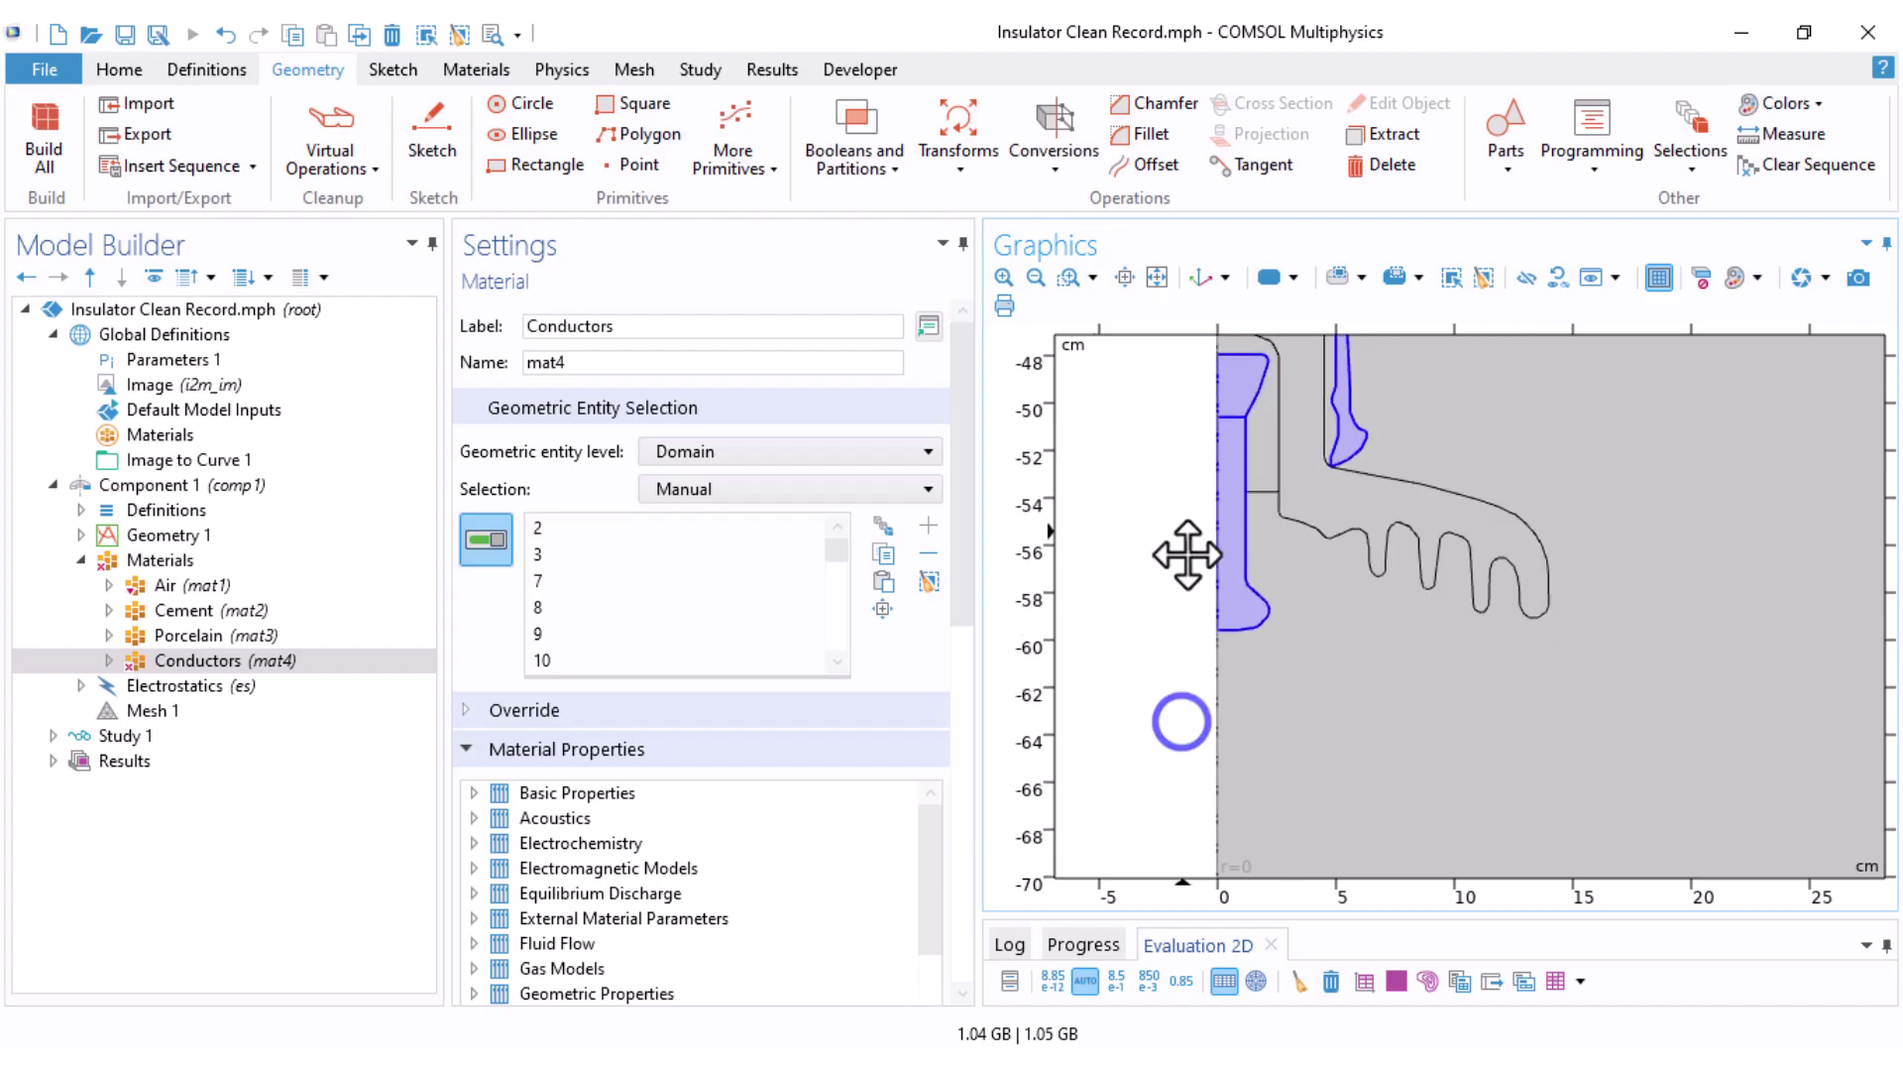
scroll(1146, 489, "down", 2)
right_click_drag(1147, 489, 1050, 607)
Step: Set the relative permittivity of the Conductors material to 1E10
left_click_drag(967, 535, 969, 850)
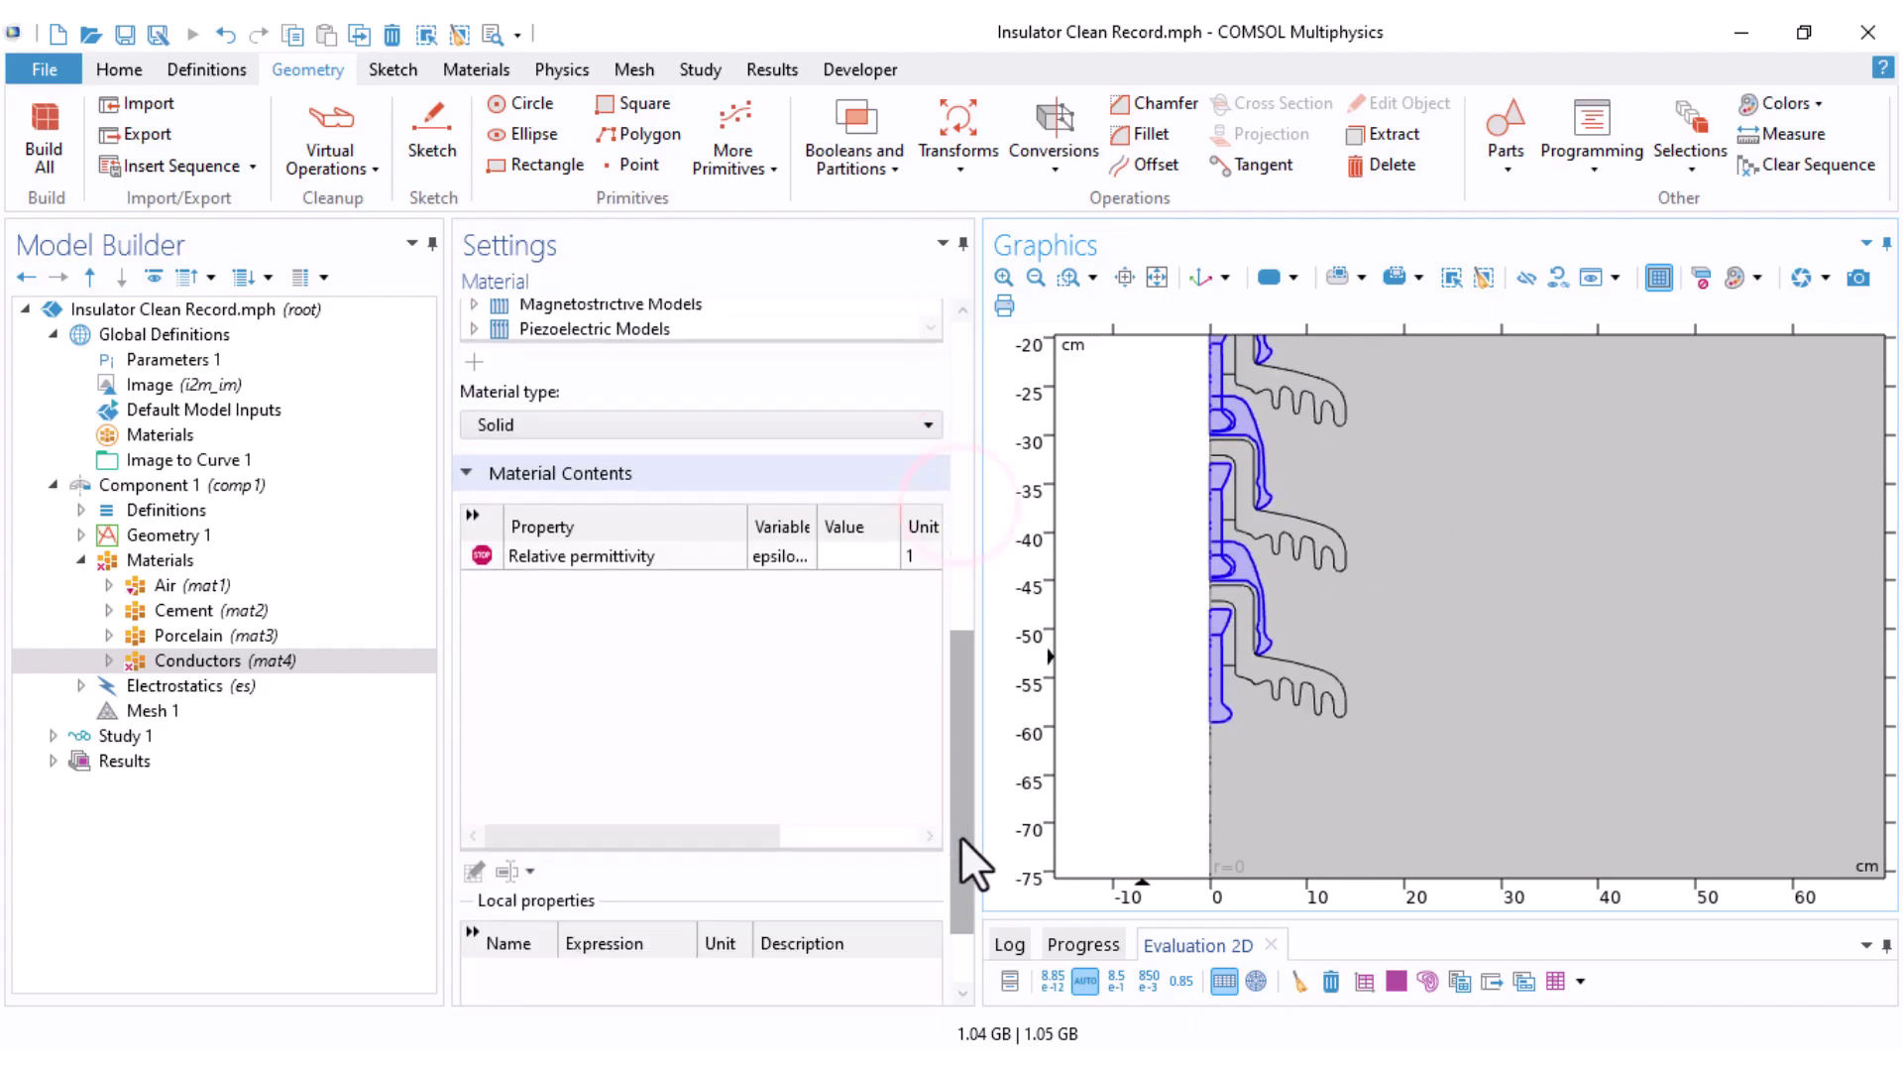
left_click(849, 476)
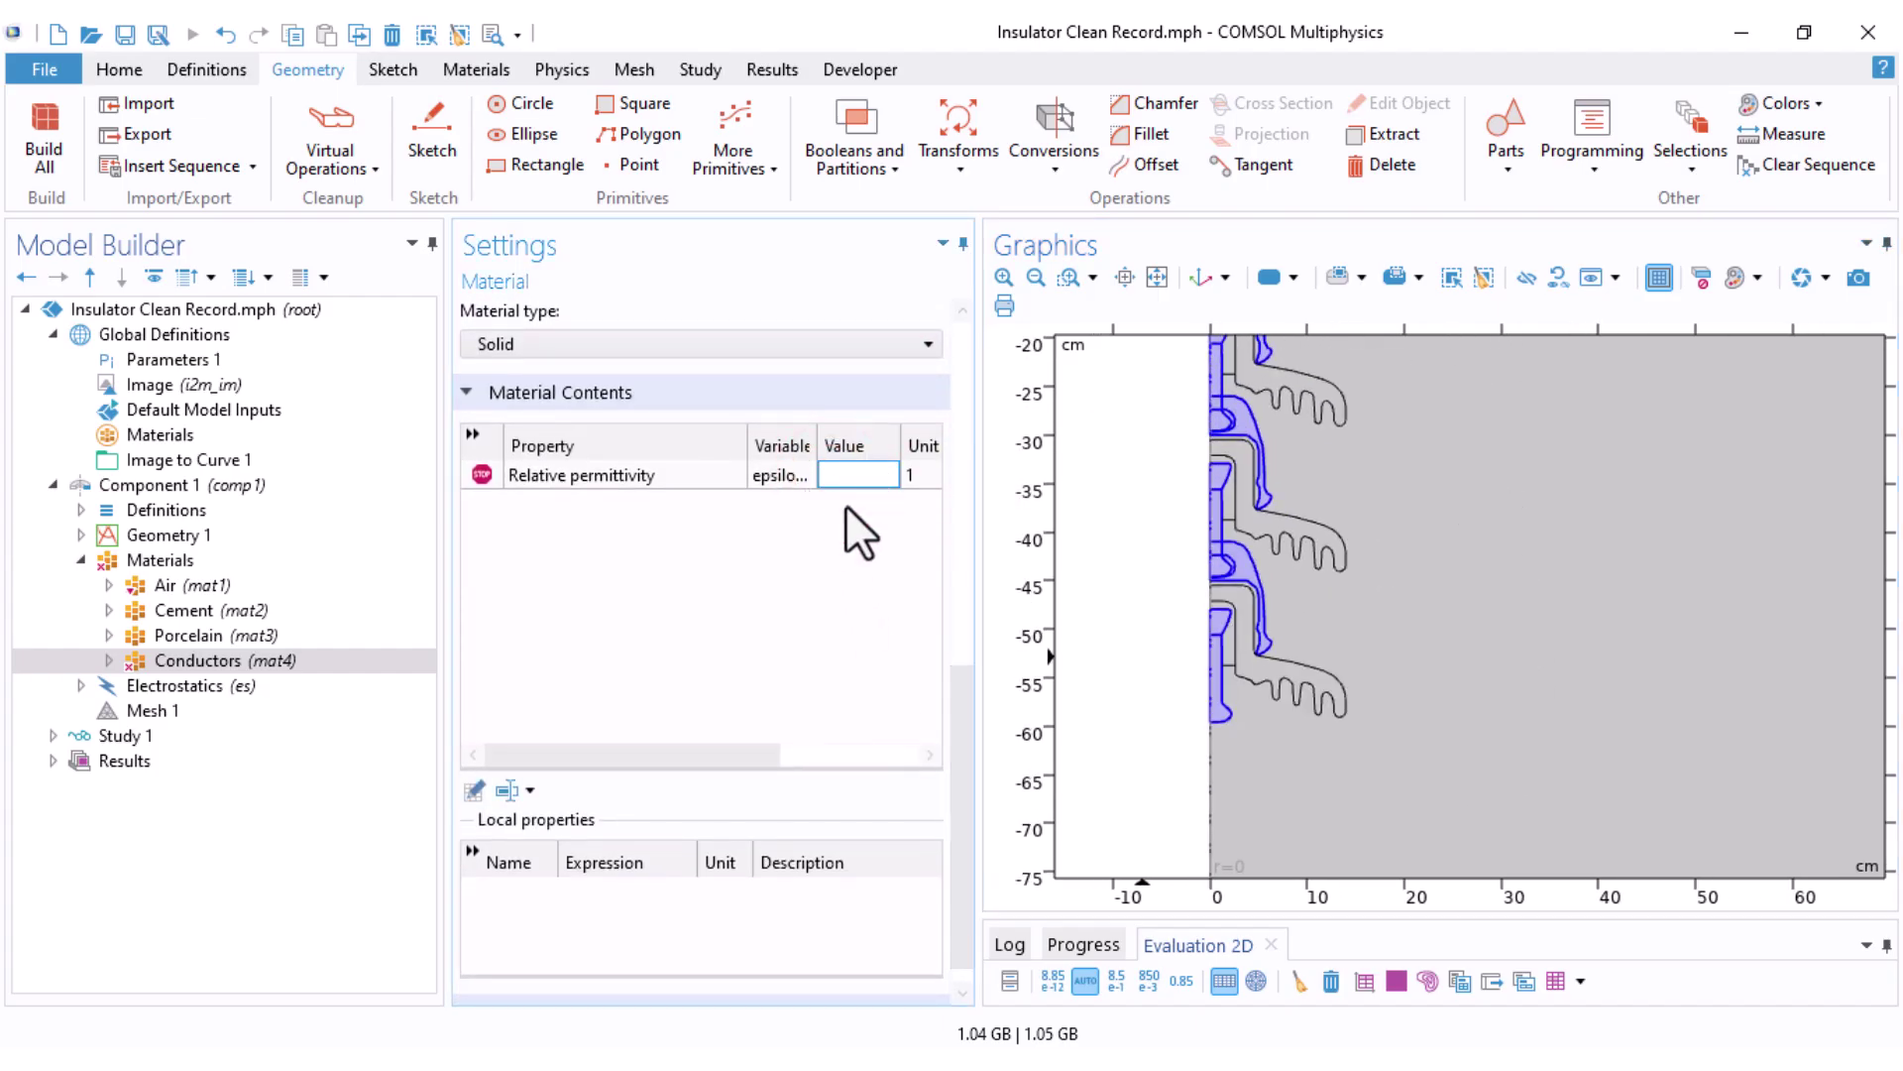
left_click(859, 473)
type("1E")
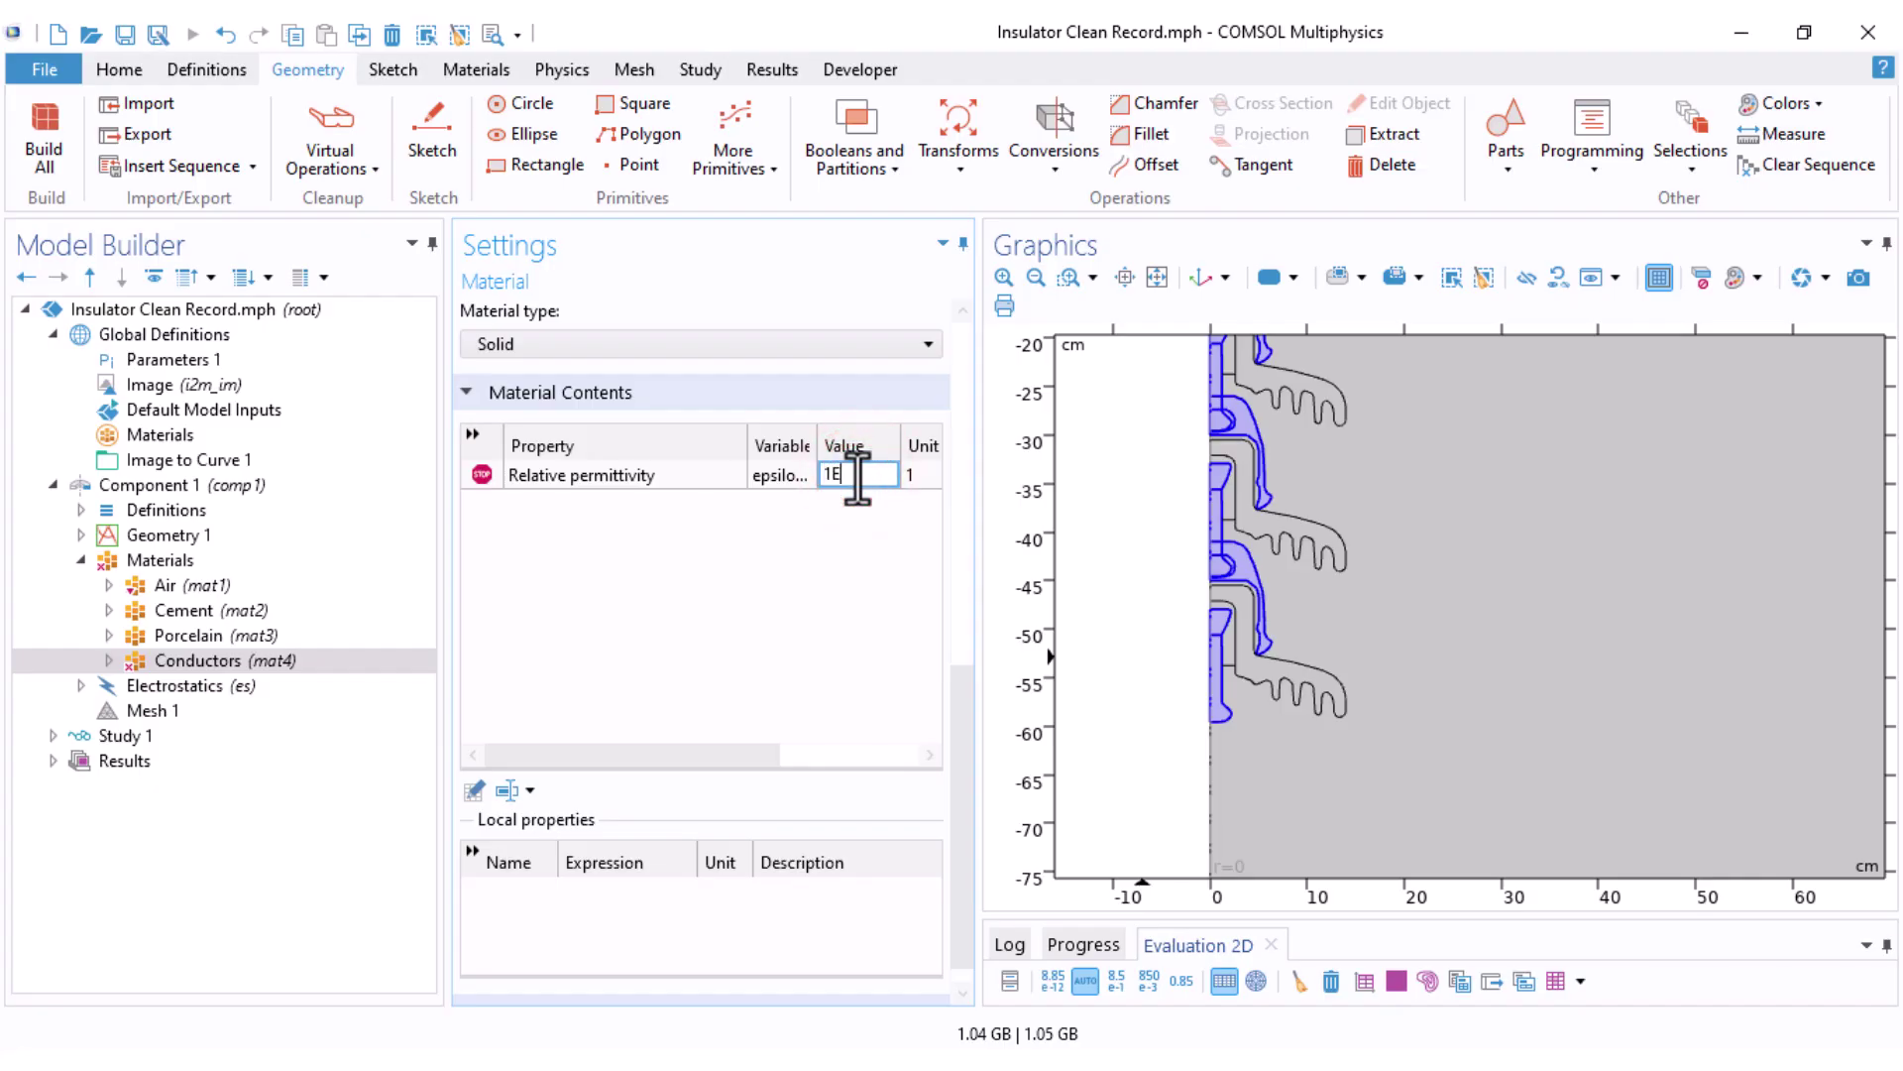
type("10")
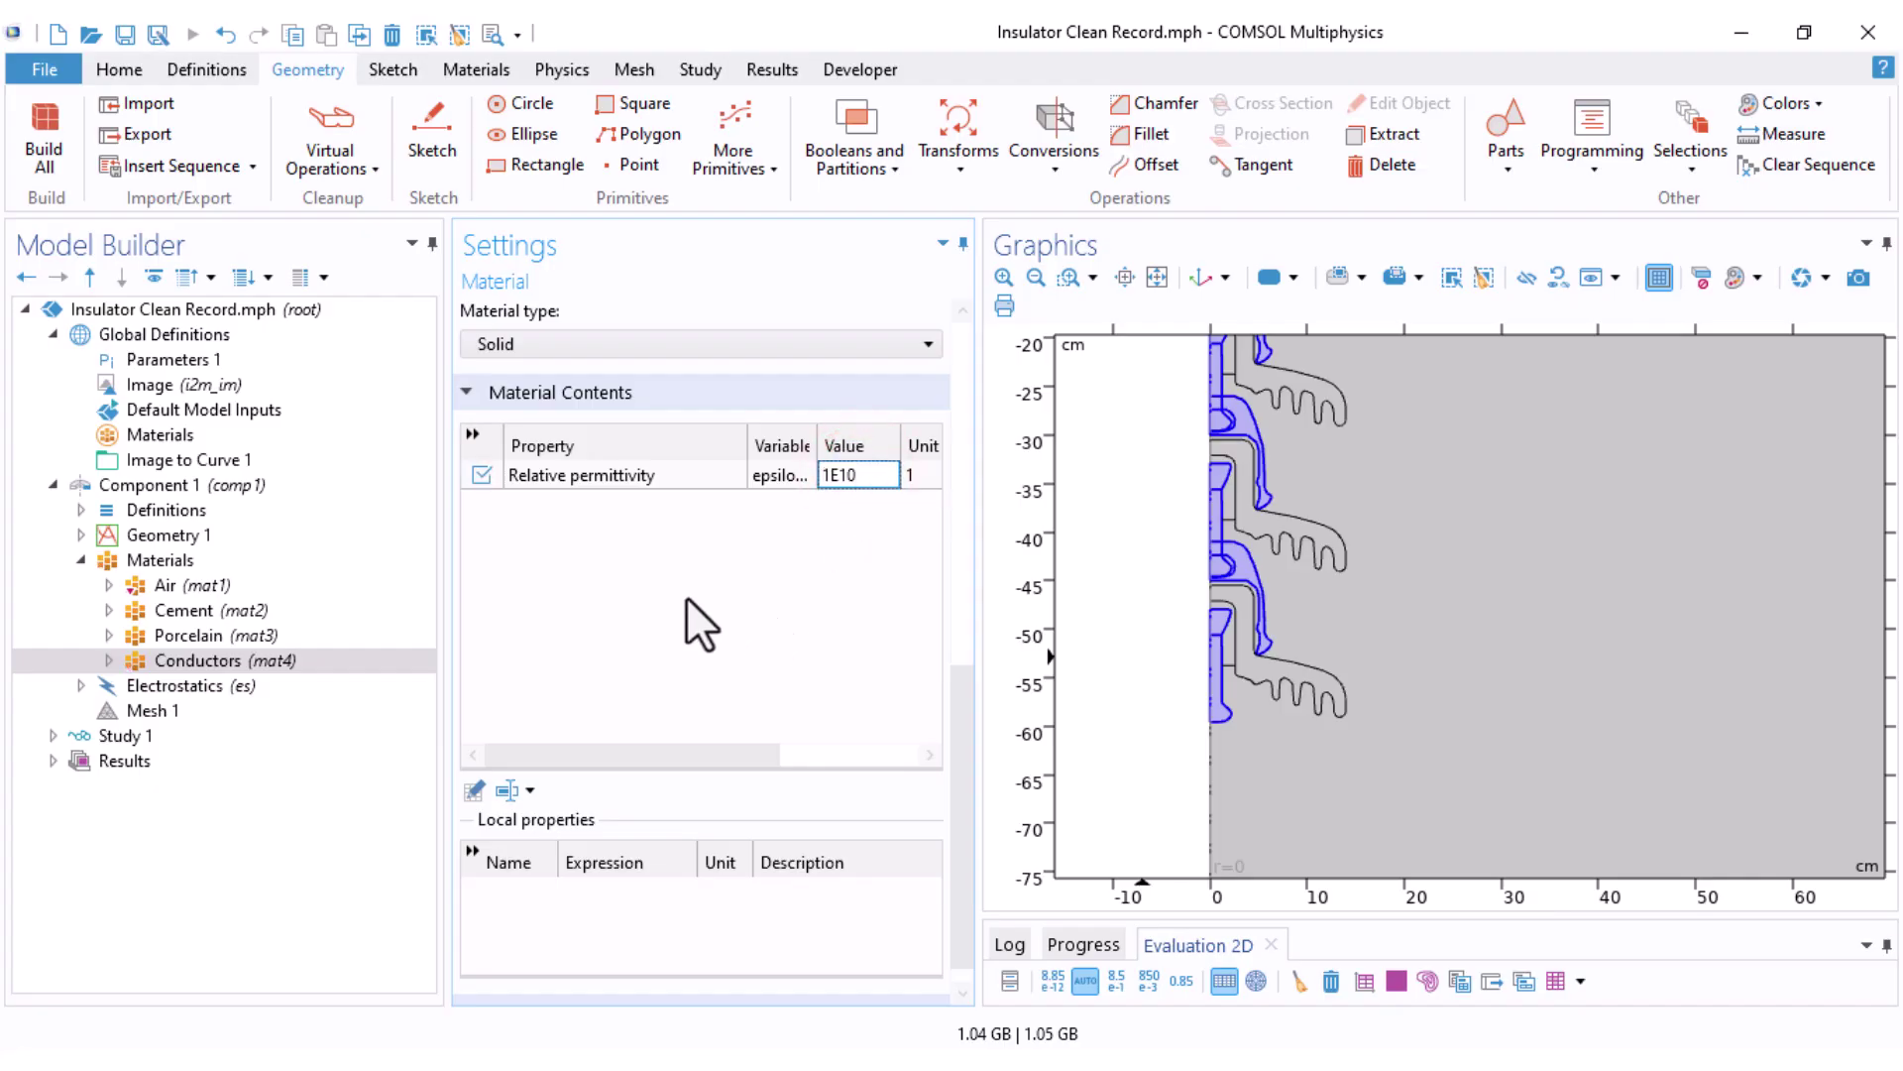
Step: Review the domain assignments of the Air, Cement and Porcelain materials
left_click(387, 585)
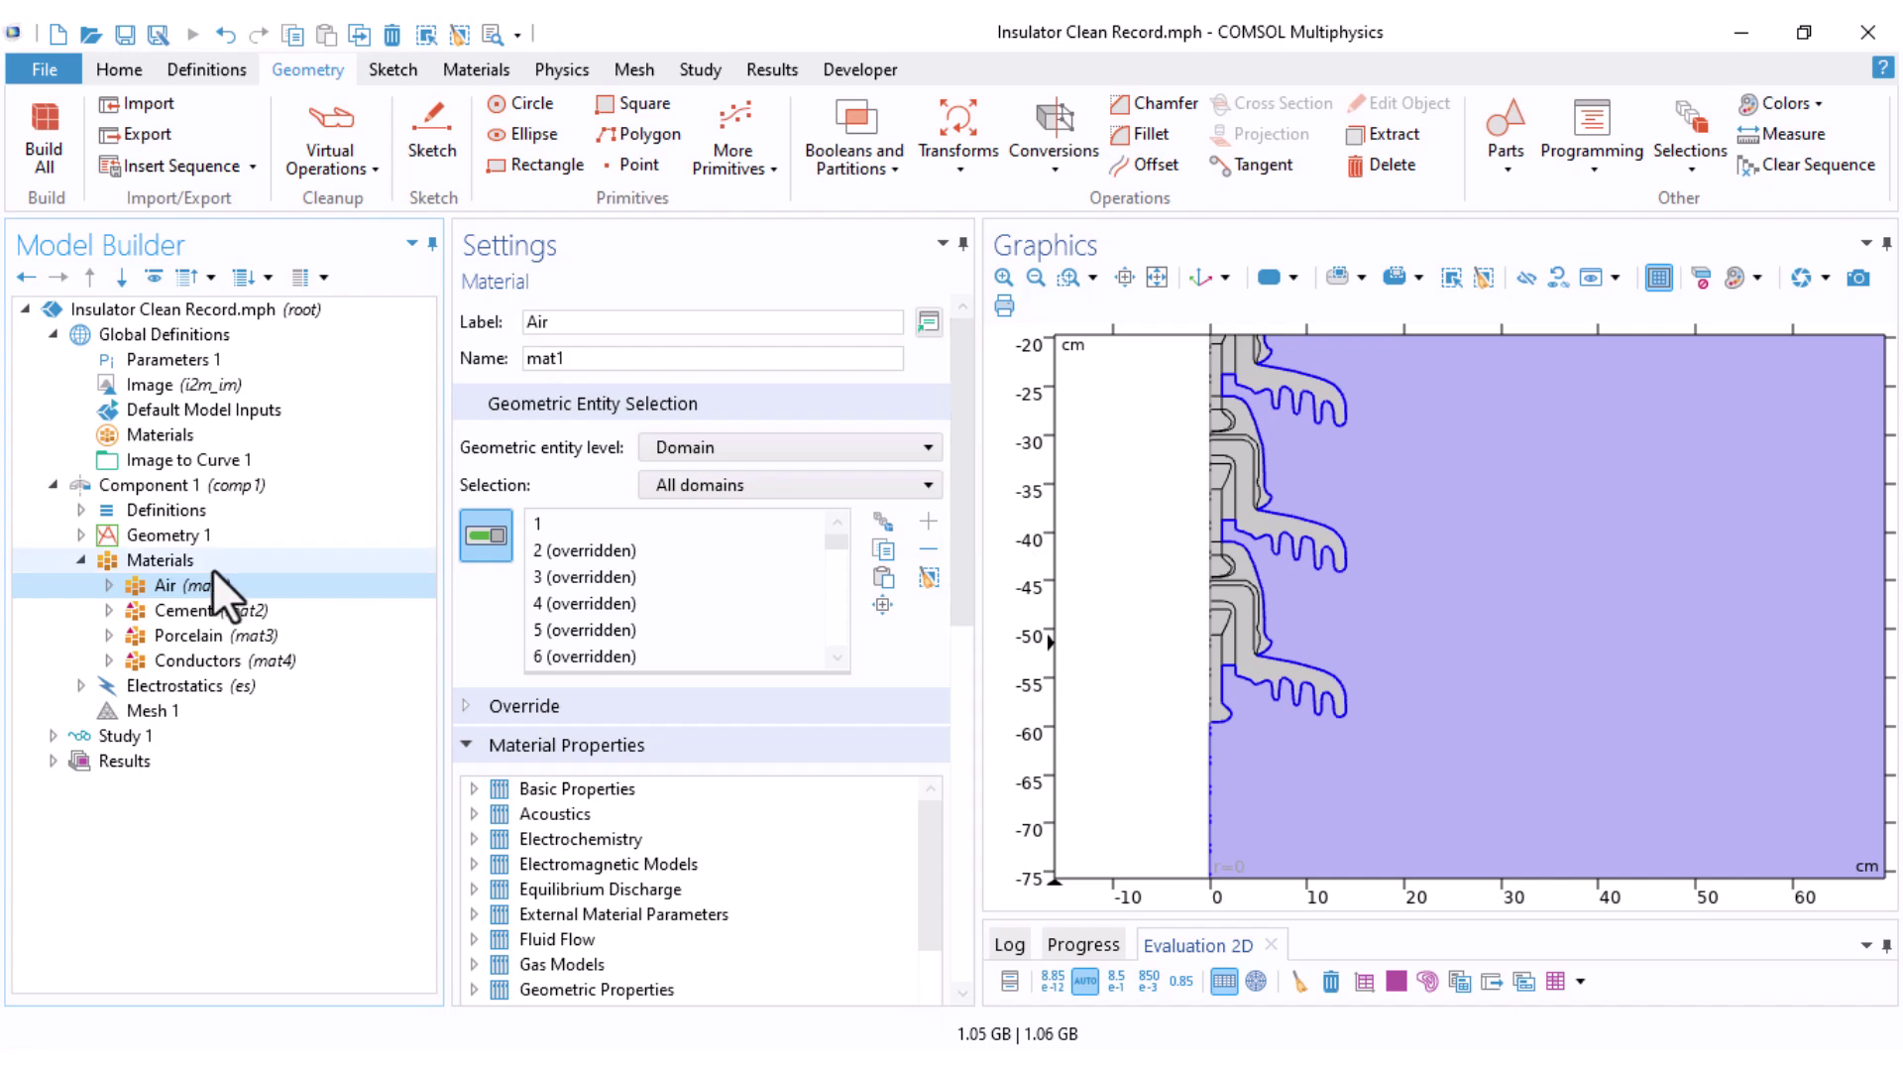
left_click(165, 613)
left_click(174, 638)
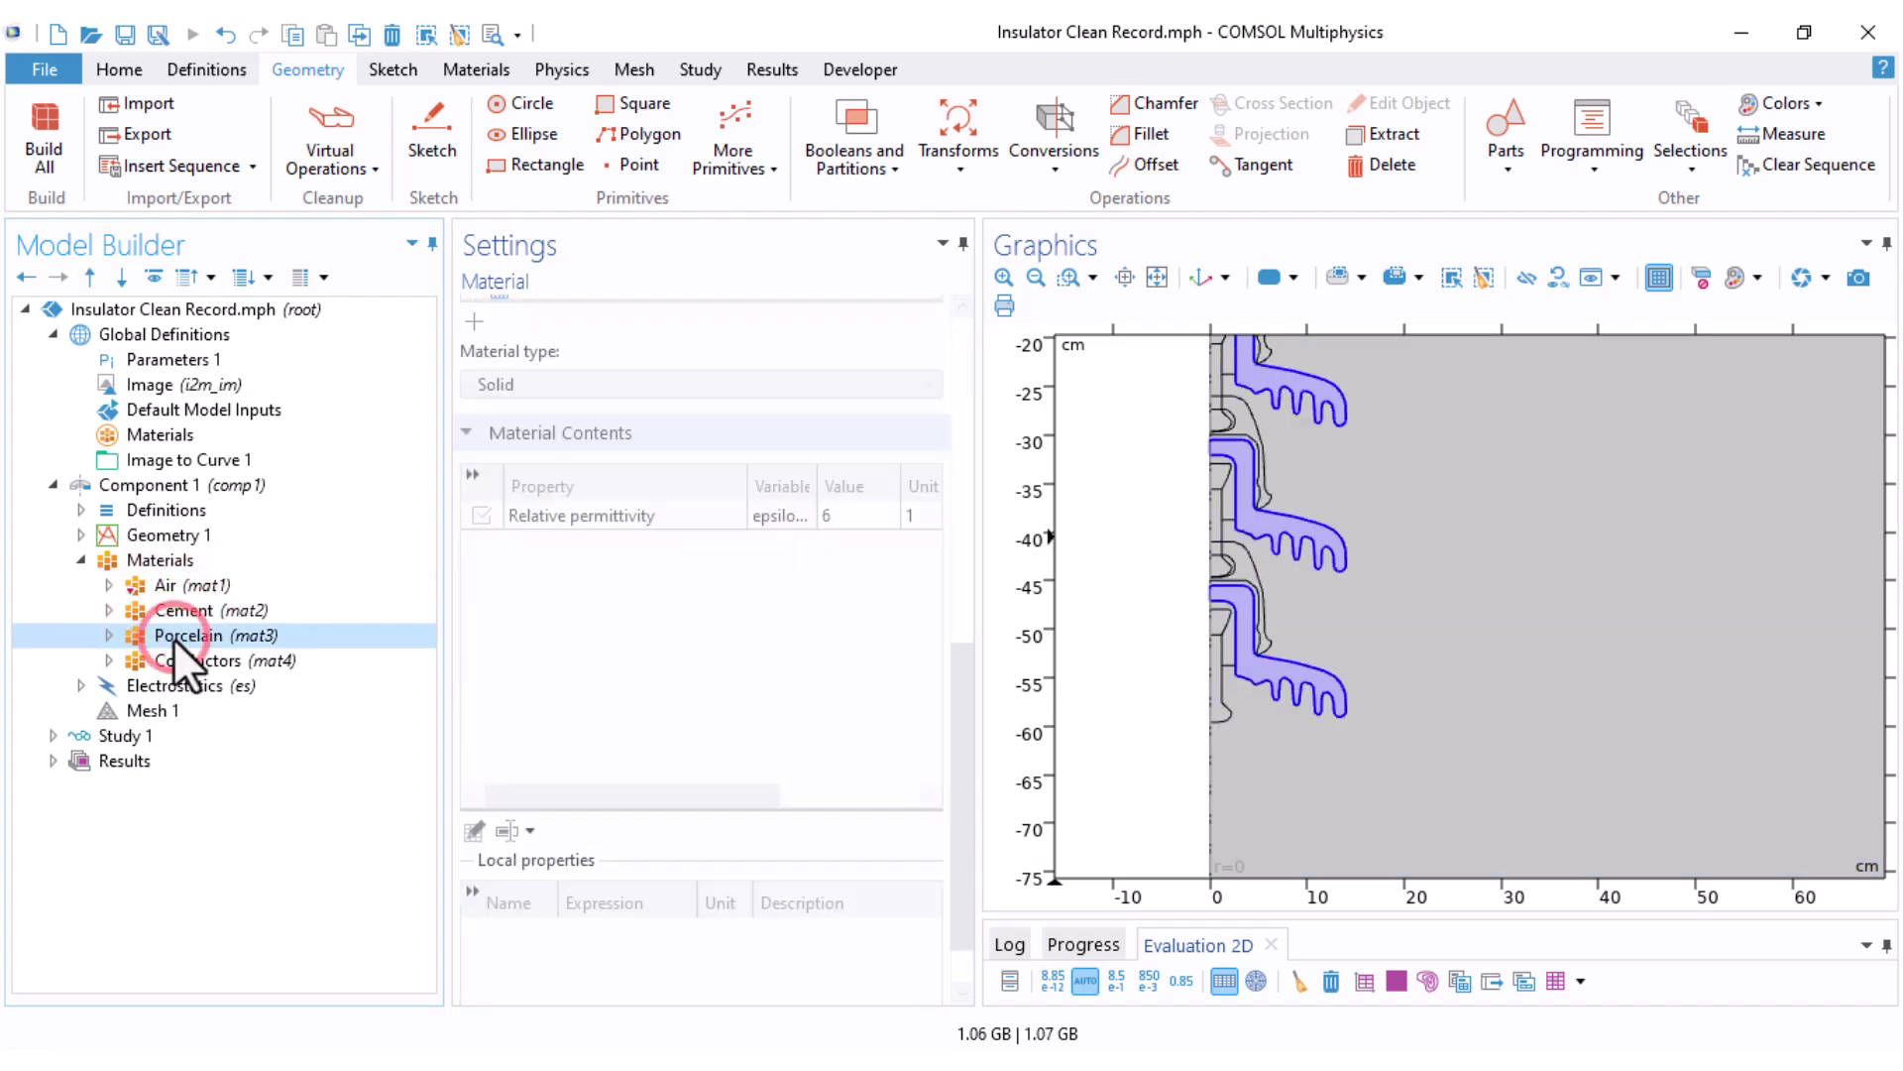
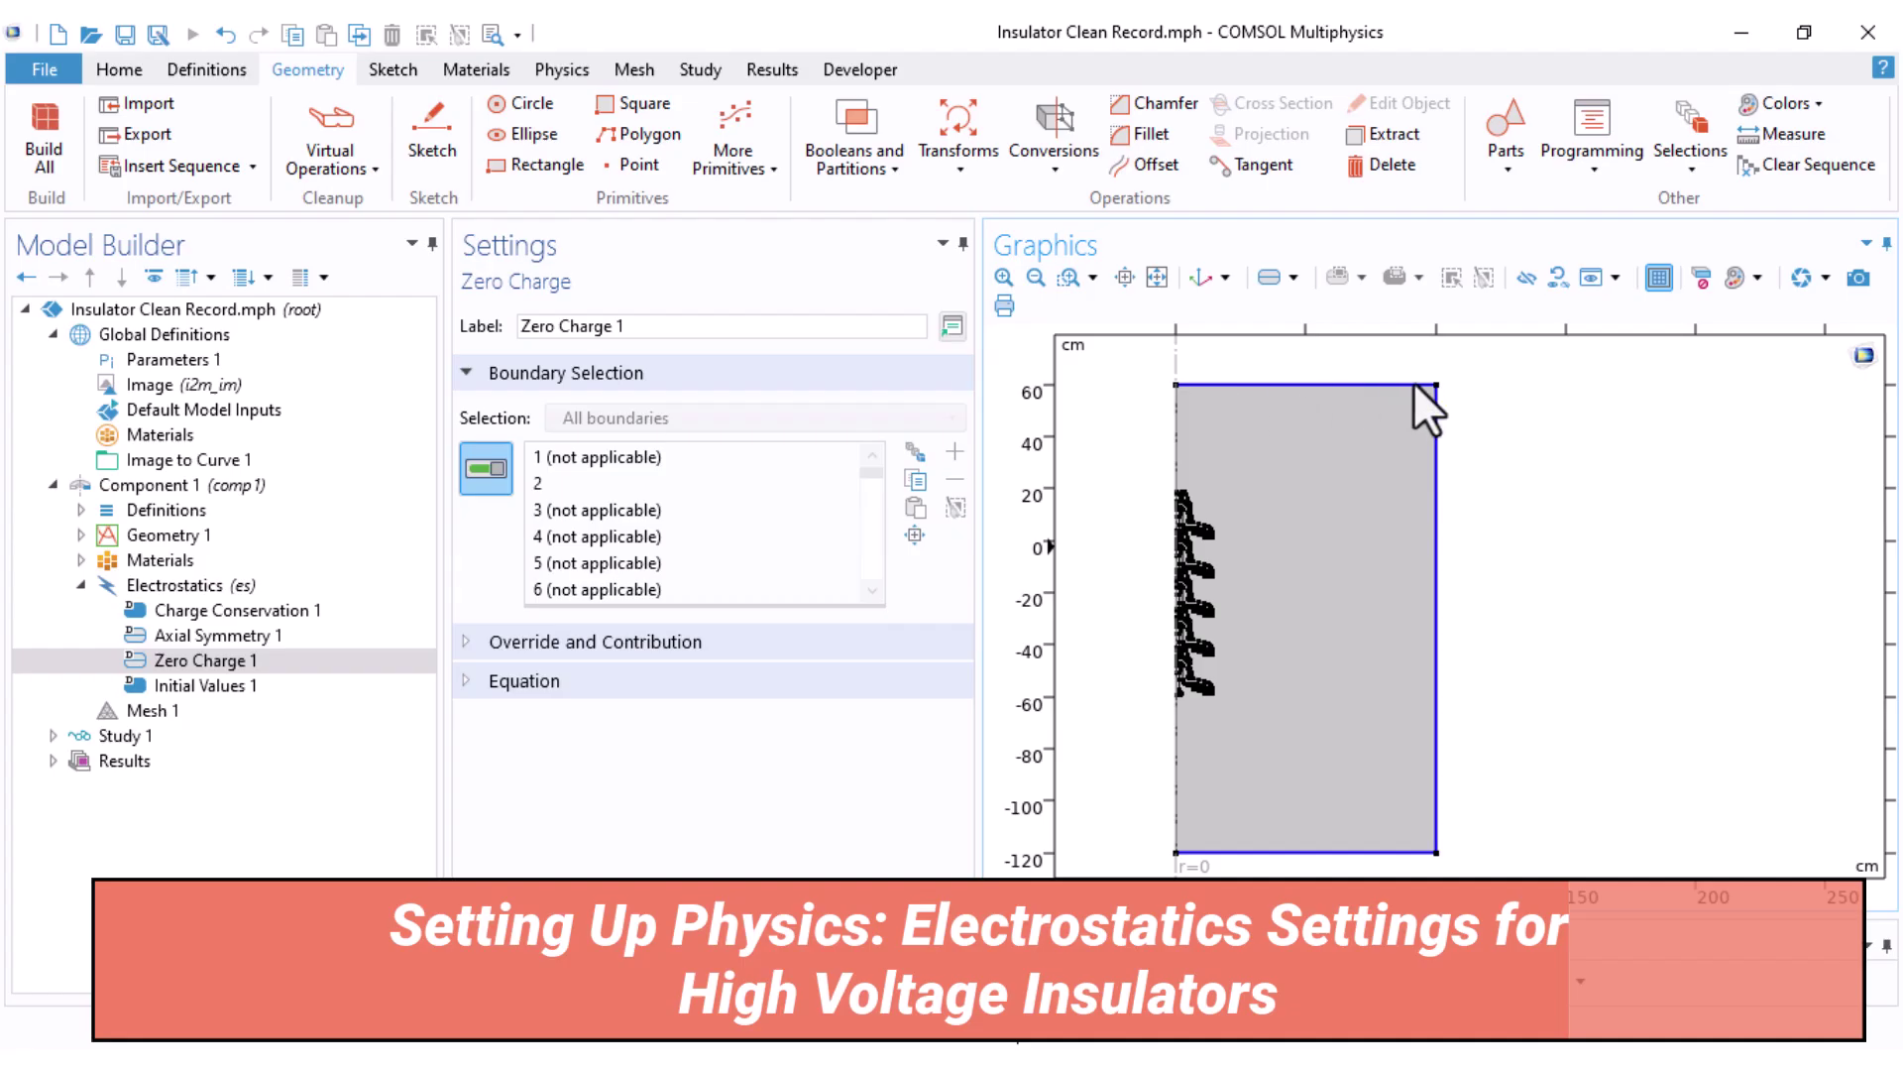
Step: Examine the equation of the Zero Charge 1 condition and inspect the boundaries along the insulator string
left_click(557, 684)
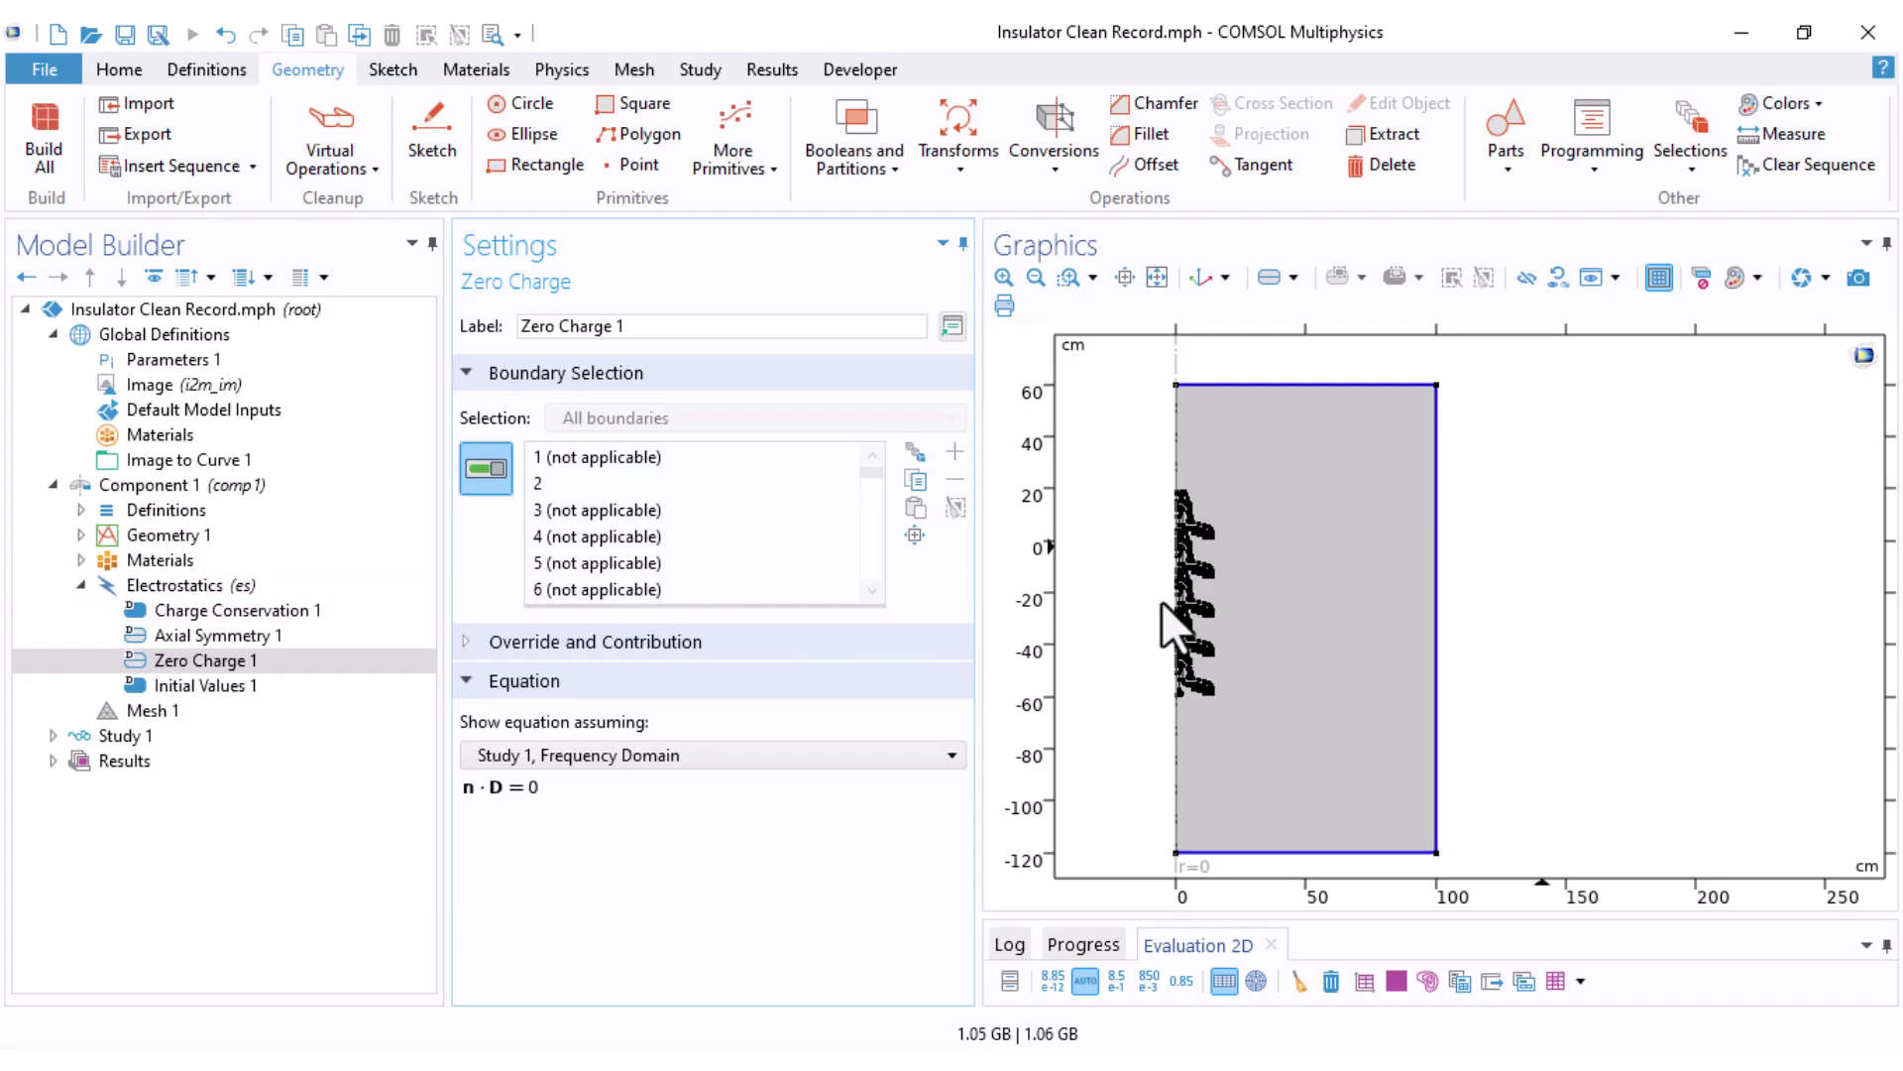
middle_click_drag(1156, 600, 1160, 412)
right_click_drag(1160, 413, 1130, 593)
middle_click_drag(1130, 593, 1131, 387)
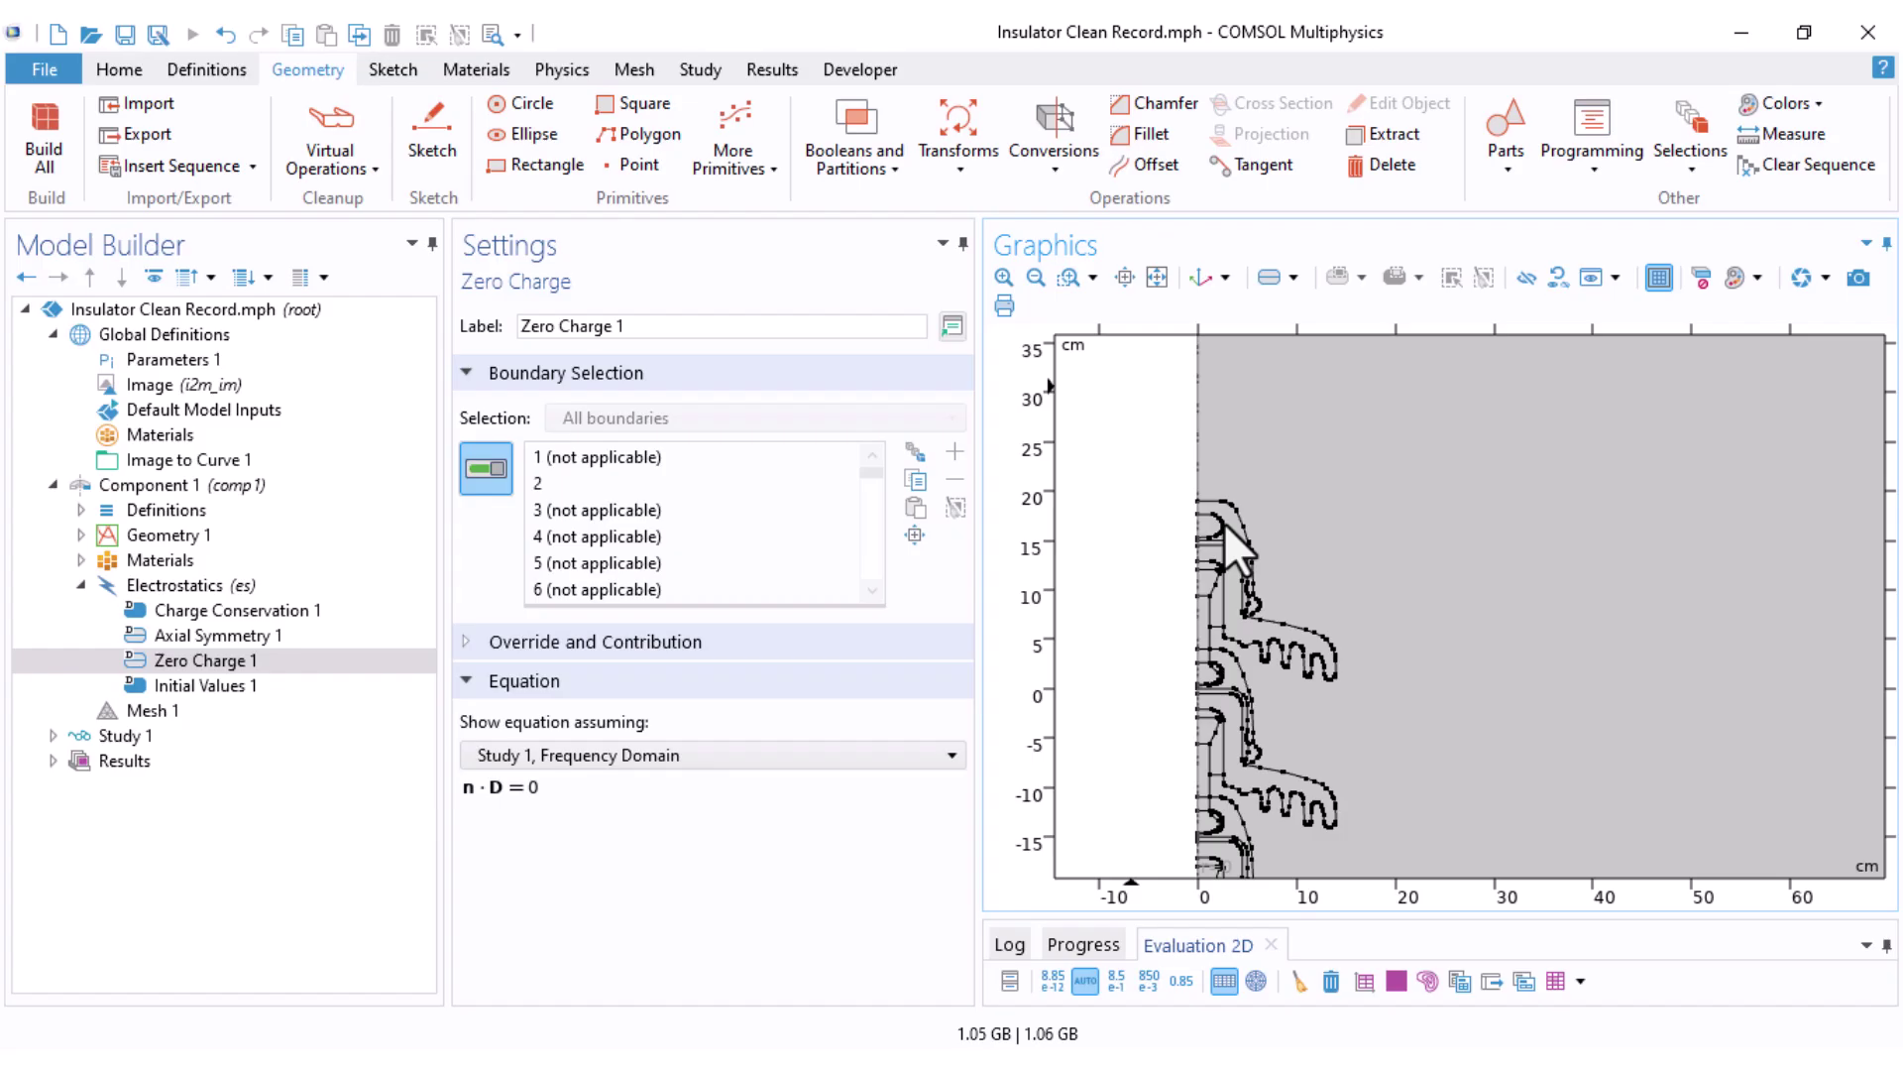
middle_click_drag(1138, 686, 1138, 742)
right_click_drag(1138, 741, 1207, 263)
middle_click_drag(1218, 635, 1224, 510)
right_click_drag(1234, 332, 1275, 632)
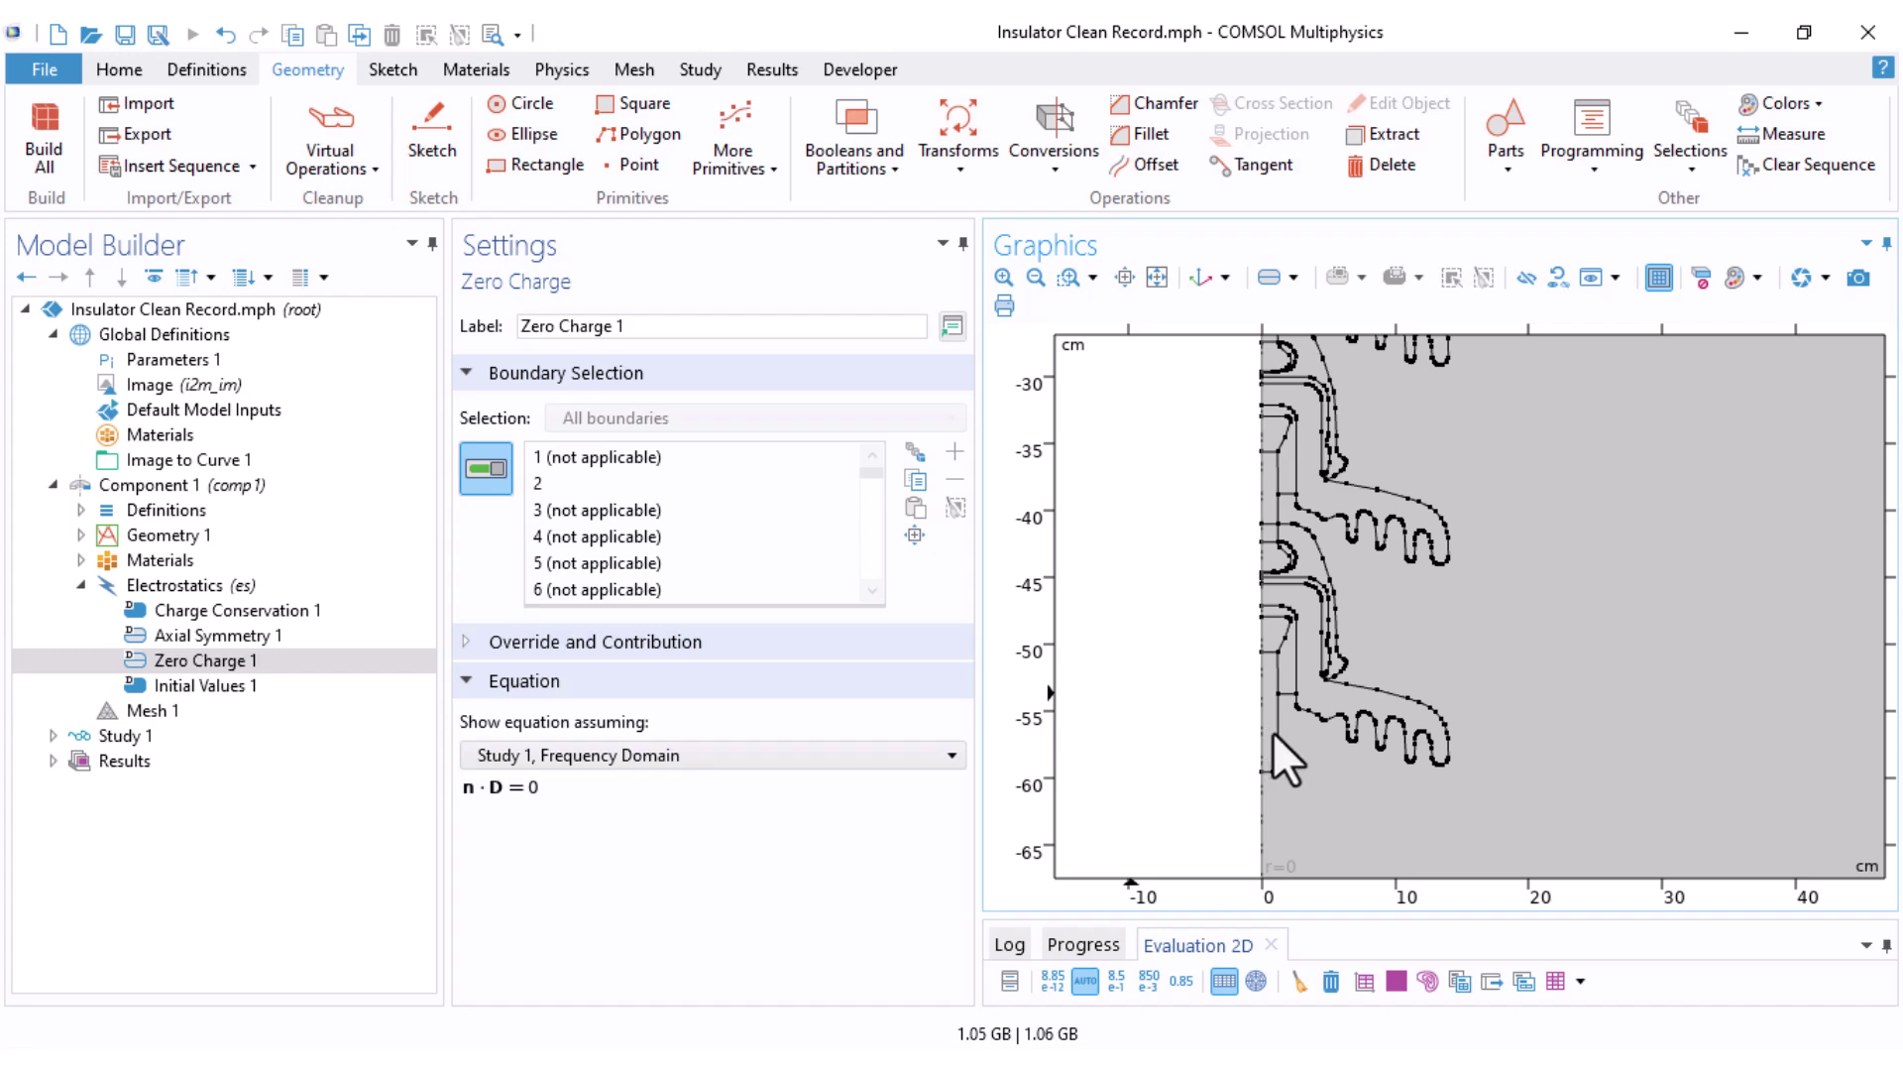
Step: Add a domain Terminal to Electrostatics and assign it to the uppermost unit's cap and socket, domains 43 and 44
right_click(206, 592)
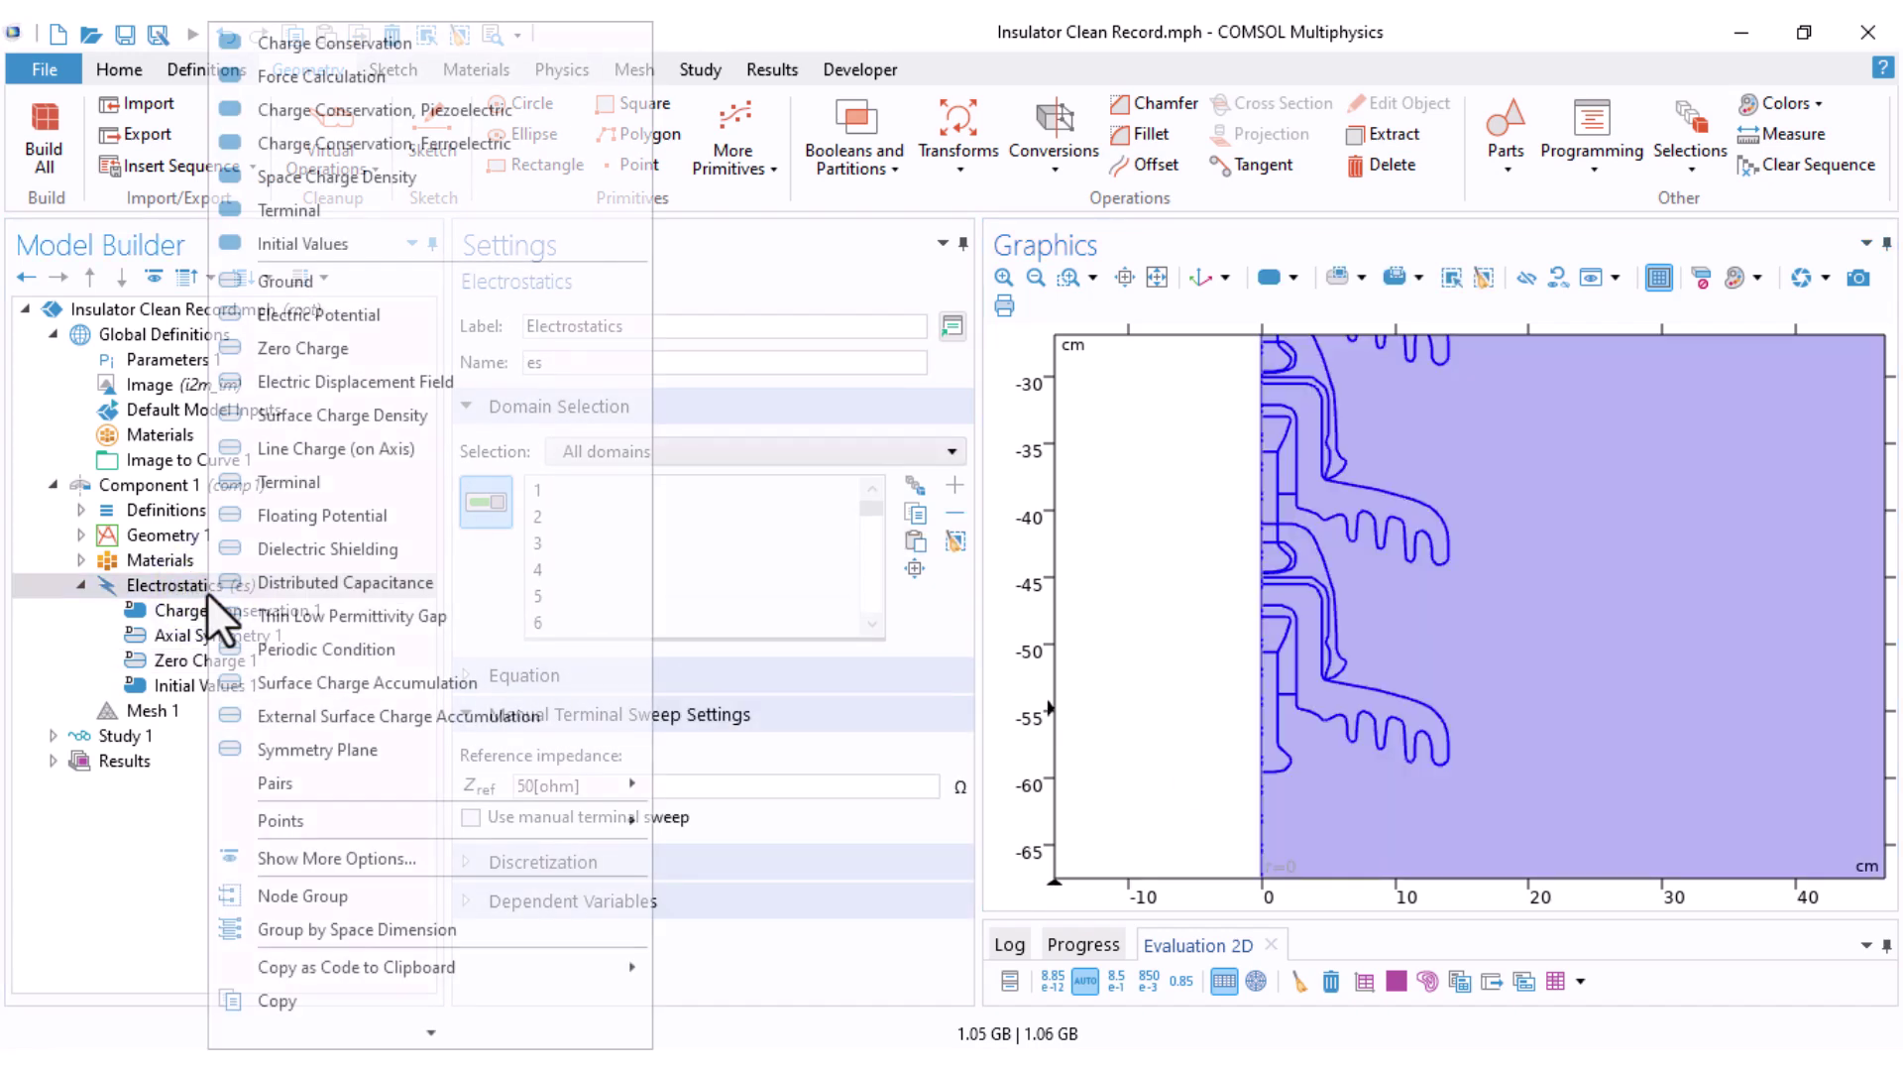
left_click(302, 218)
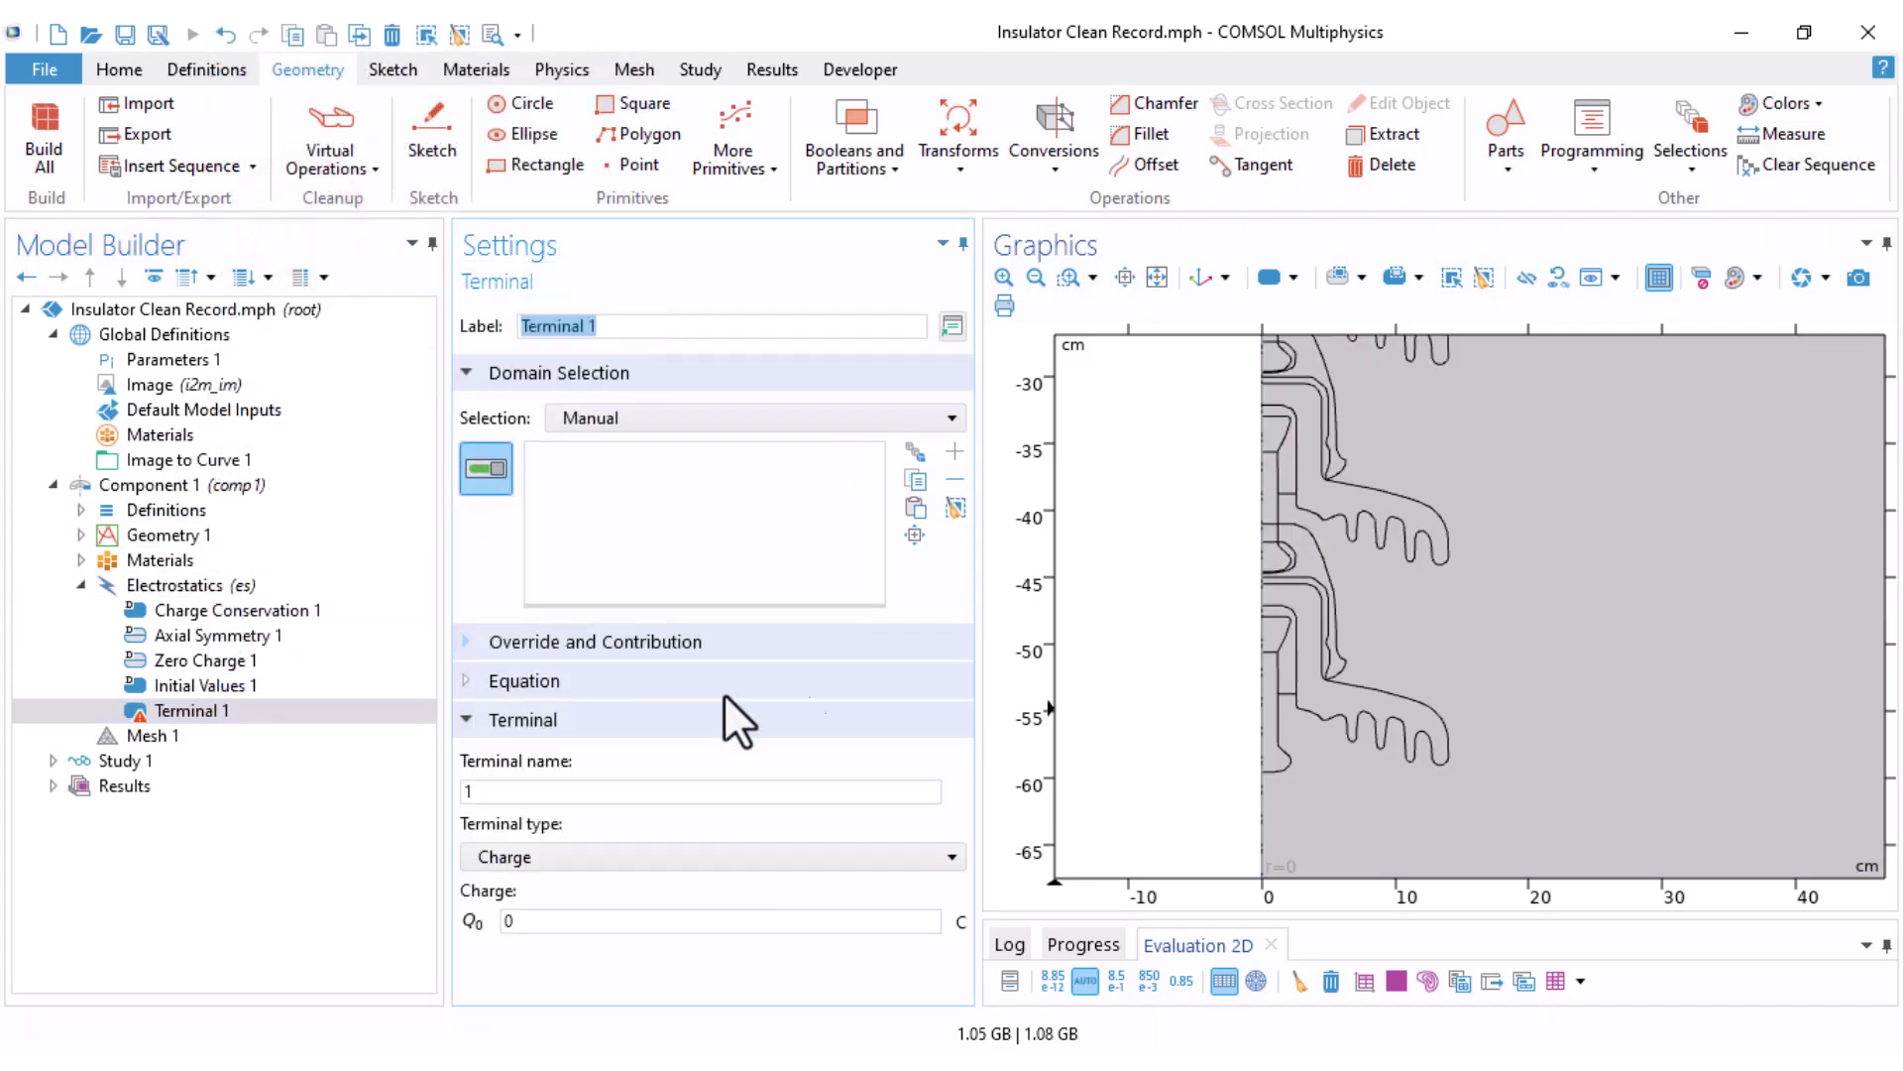
scroll(1165, 595, "up", 5)
left_click(1360, 513)
left_click(1294, 538)
Step: Set the terminal type of Terminal 1 to Voltage with a value of 0 V
left_click(527, 861)
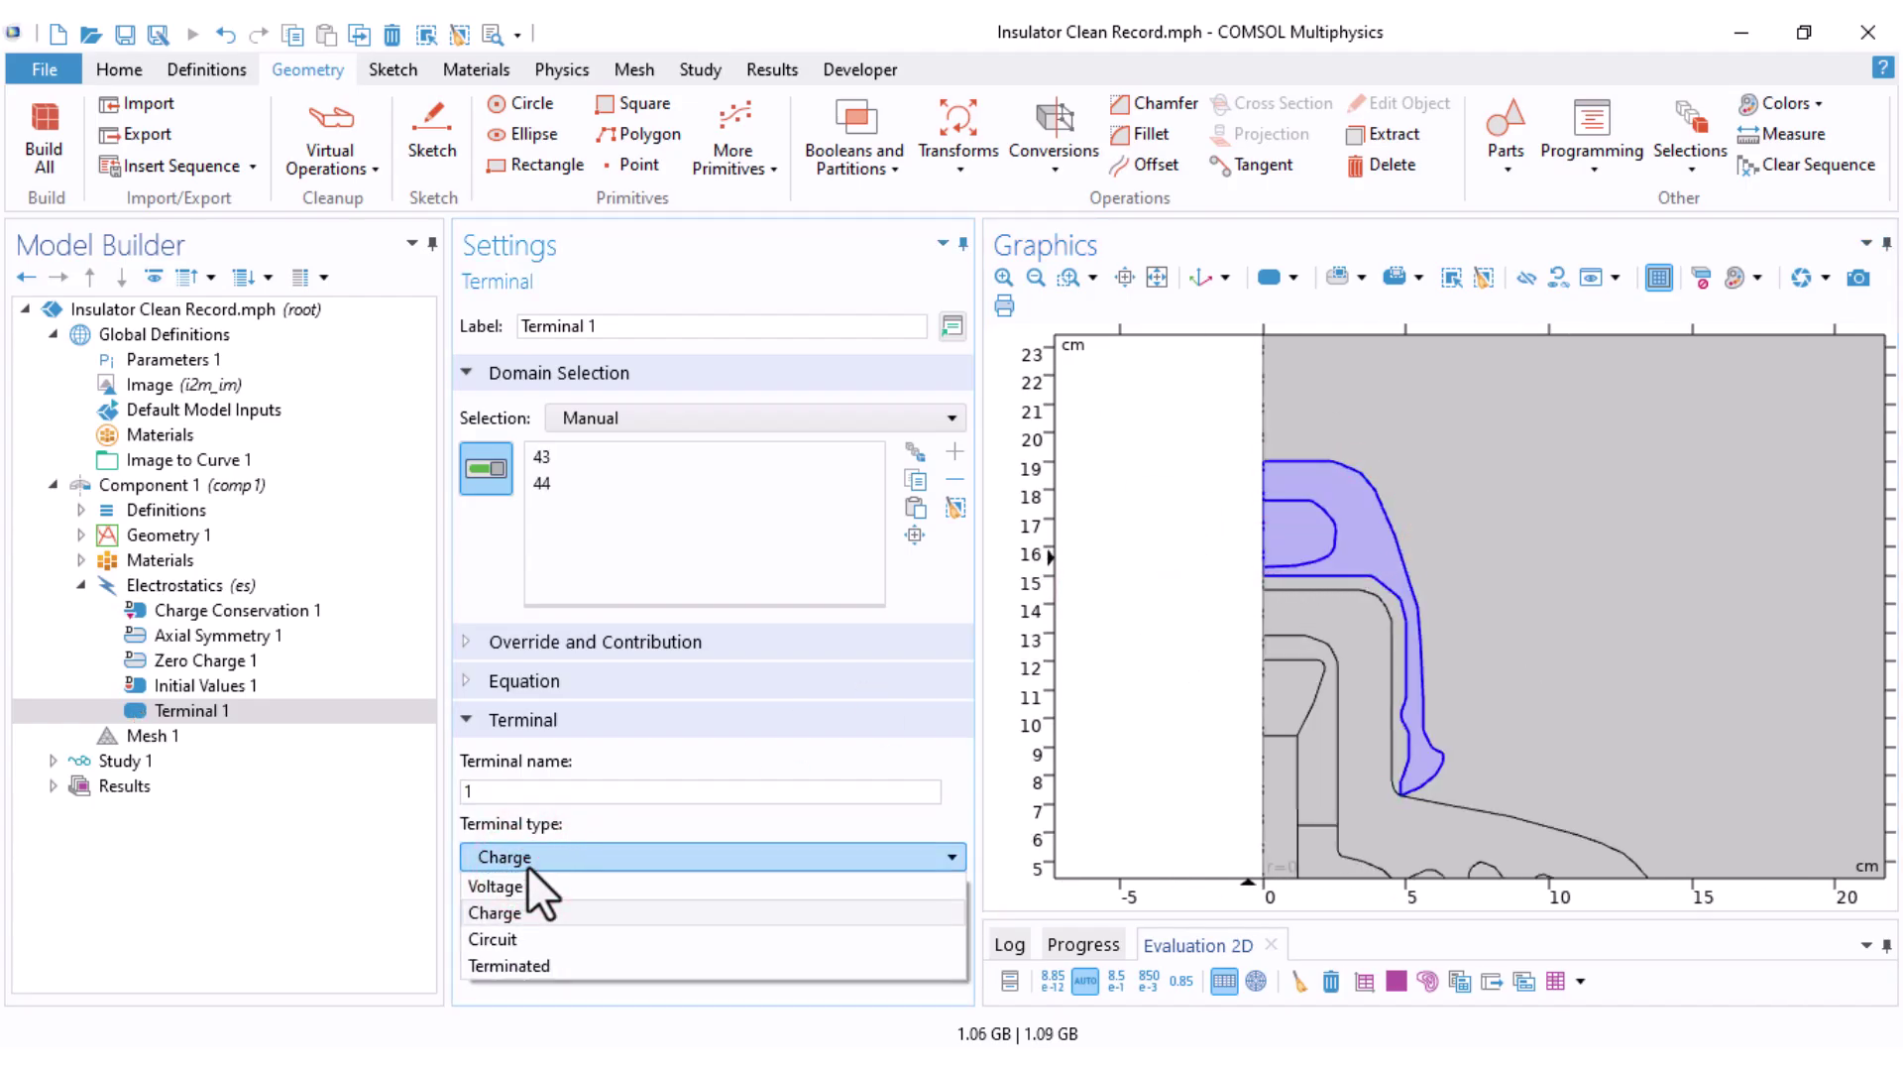
left_click(536, 885)
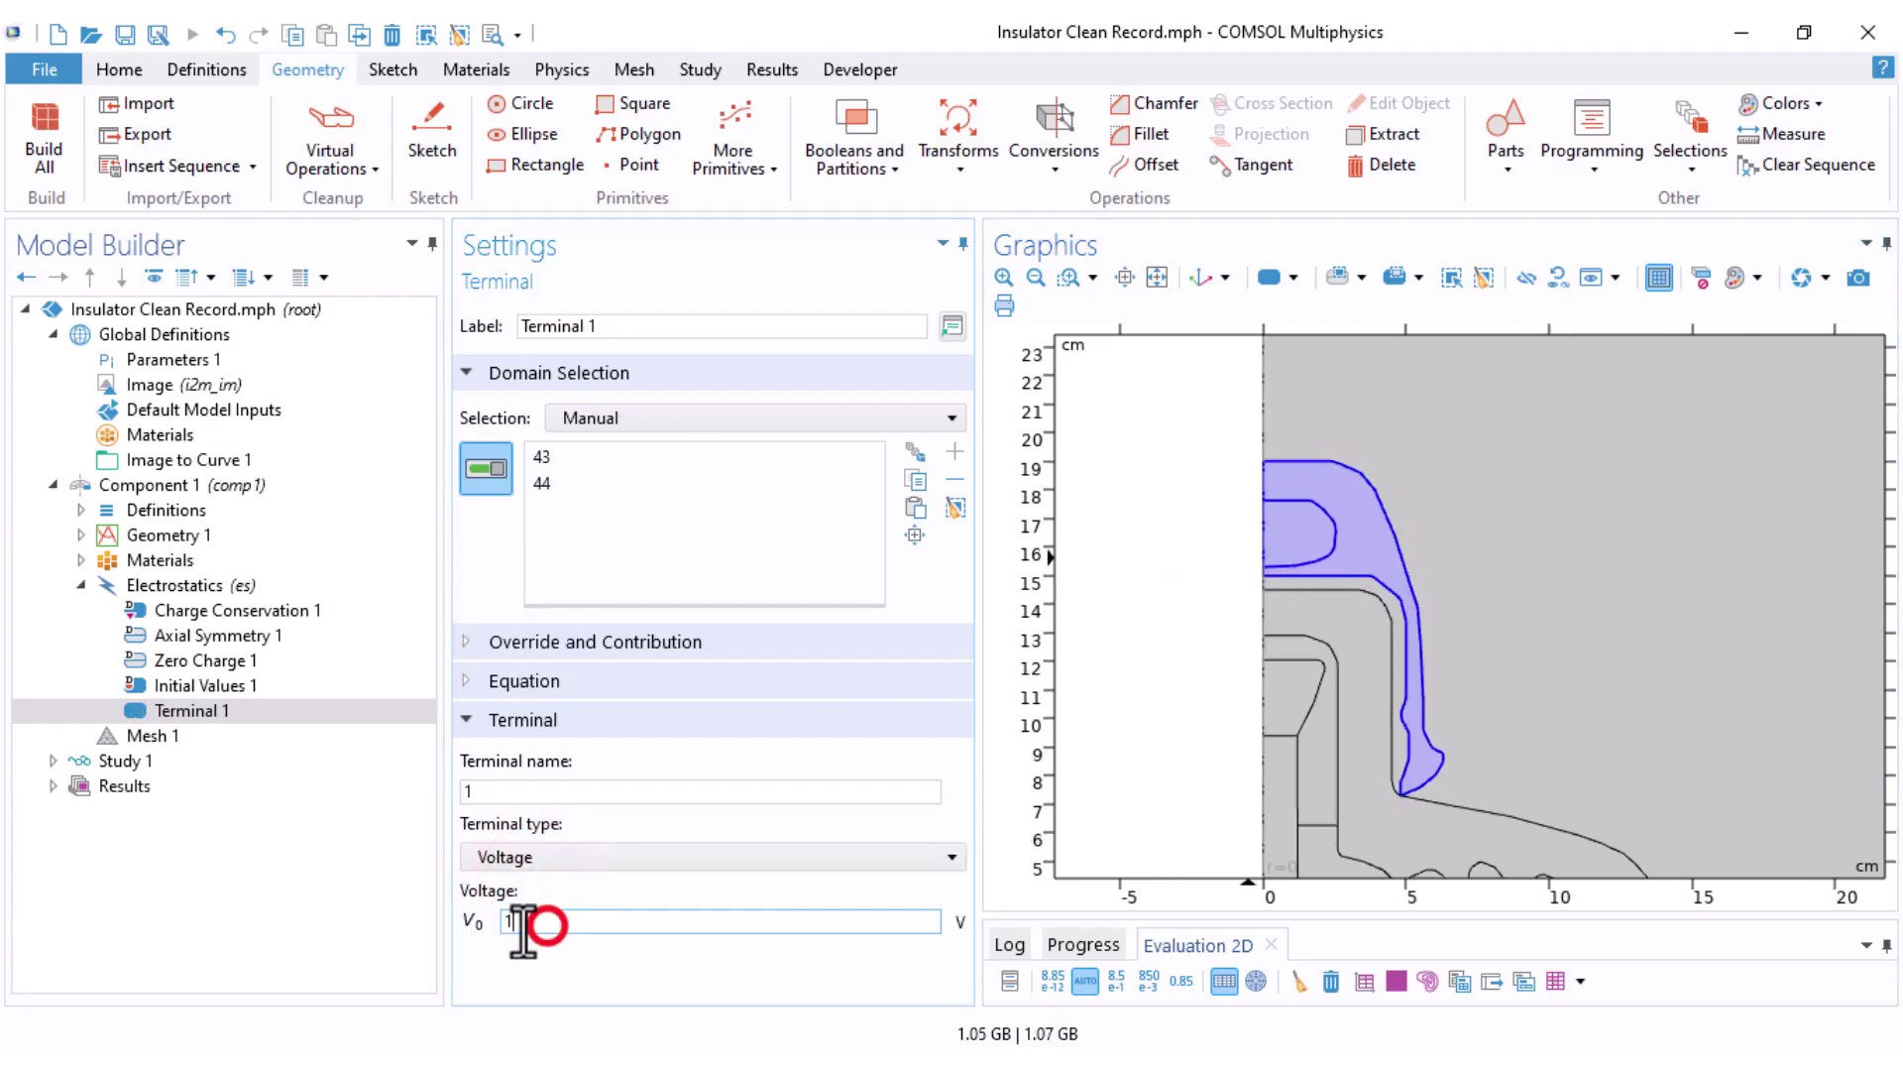
type("0")
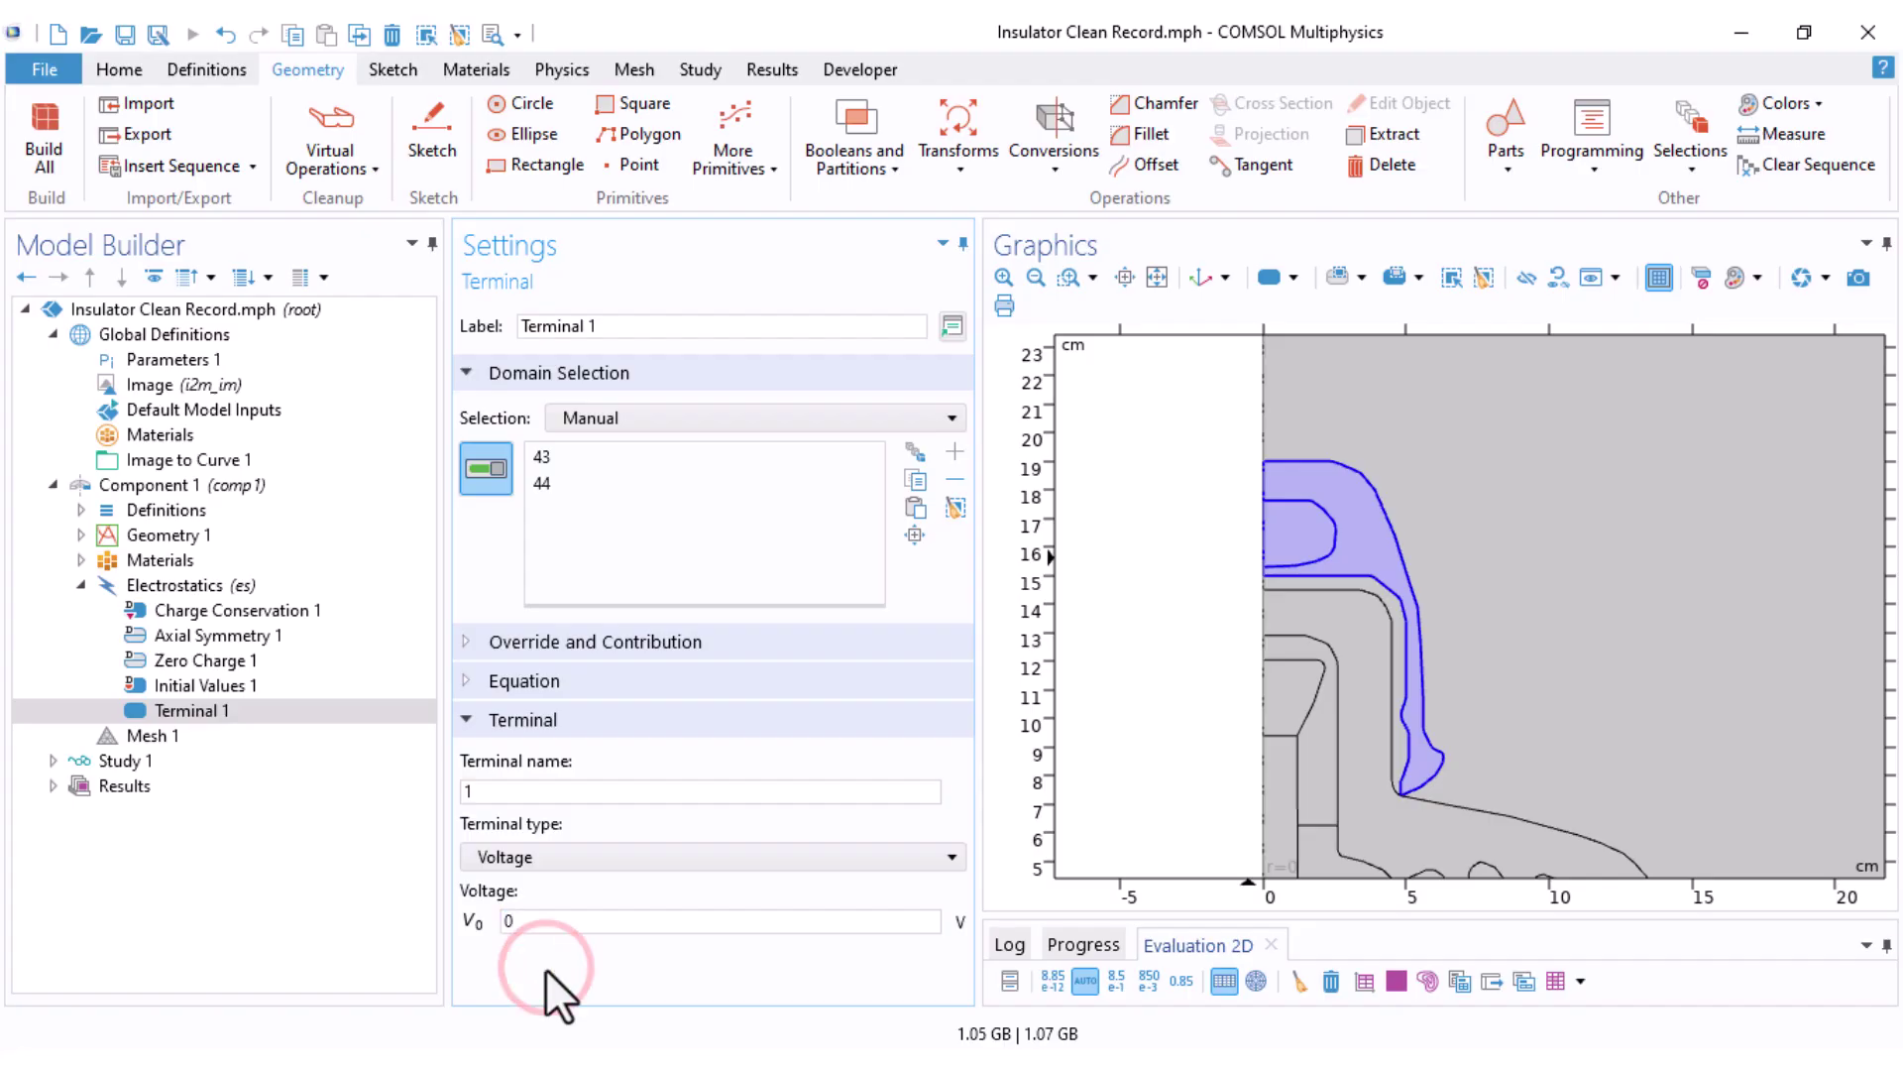
Step: Add a second domain Terminal to Electrostatics and assign it to the lowermost unit's metal pin, domains 2 and 3
left_click(150, 585)
right_click(151, 585)
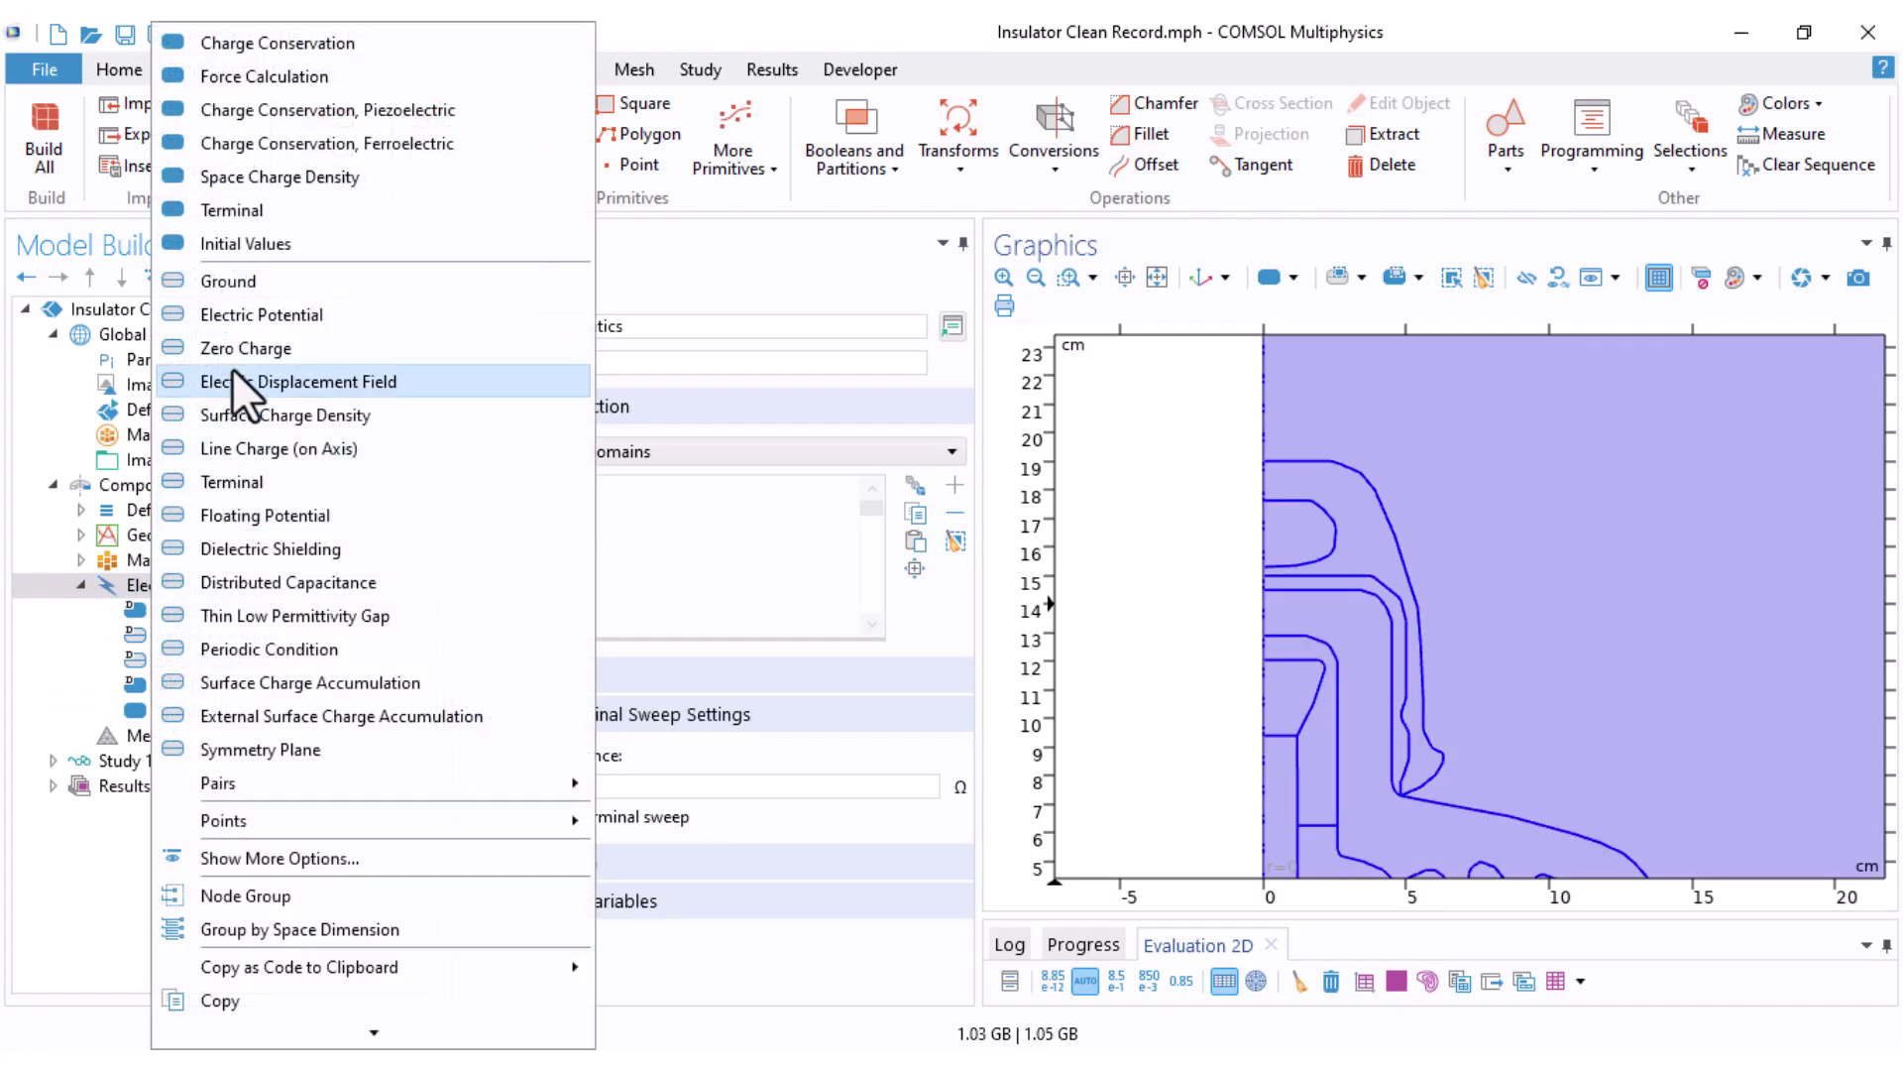
left_click(250, 210)
scroll(1190, 472, "down", 5)
right_click_drag(1169, 744, 1164, 348)
right_click_drag(1164, 682, 1166, 409)
scroll(1190, 467, "up", 5)
left_click(1245, 515)
left_click(1241, 595)
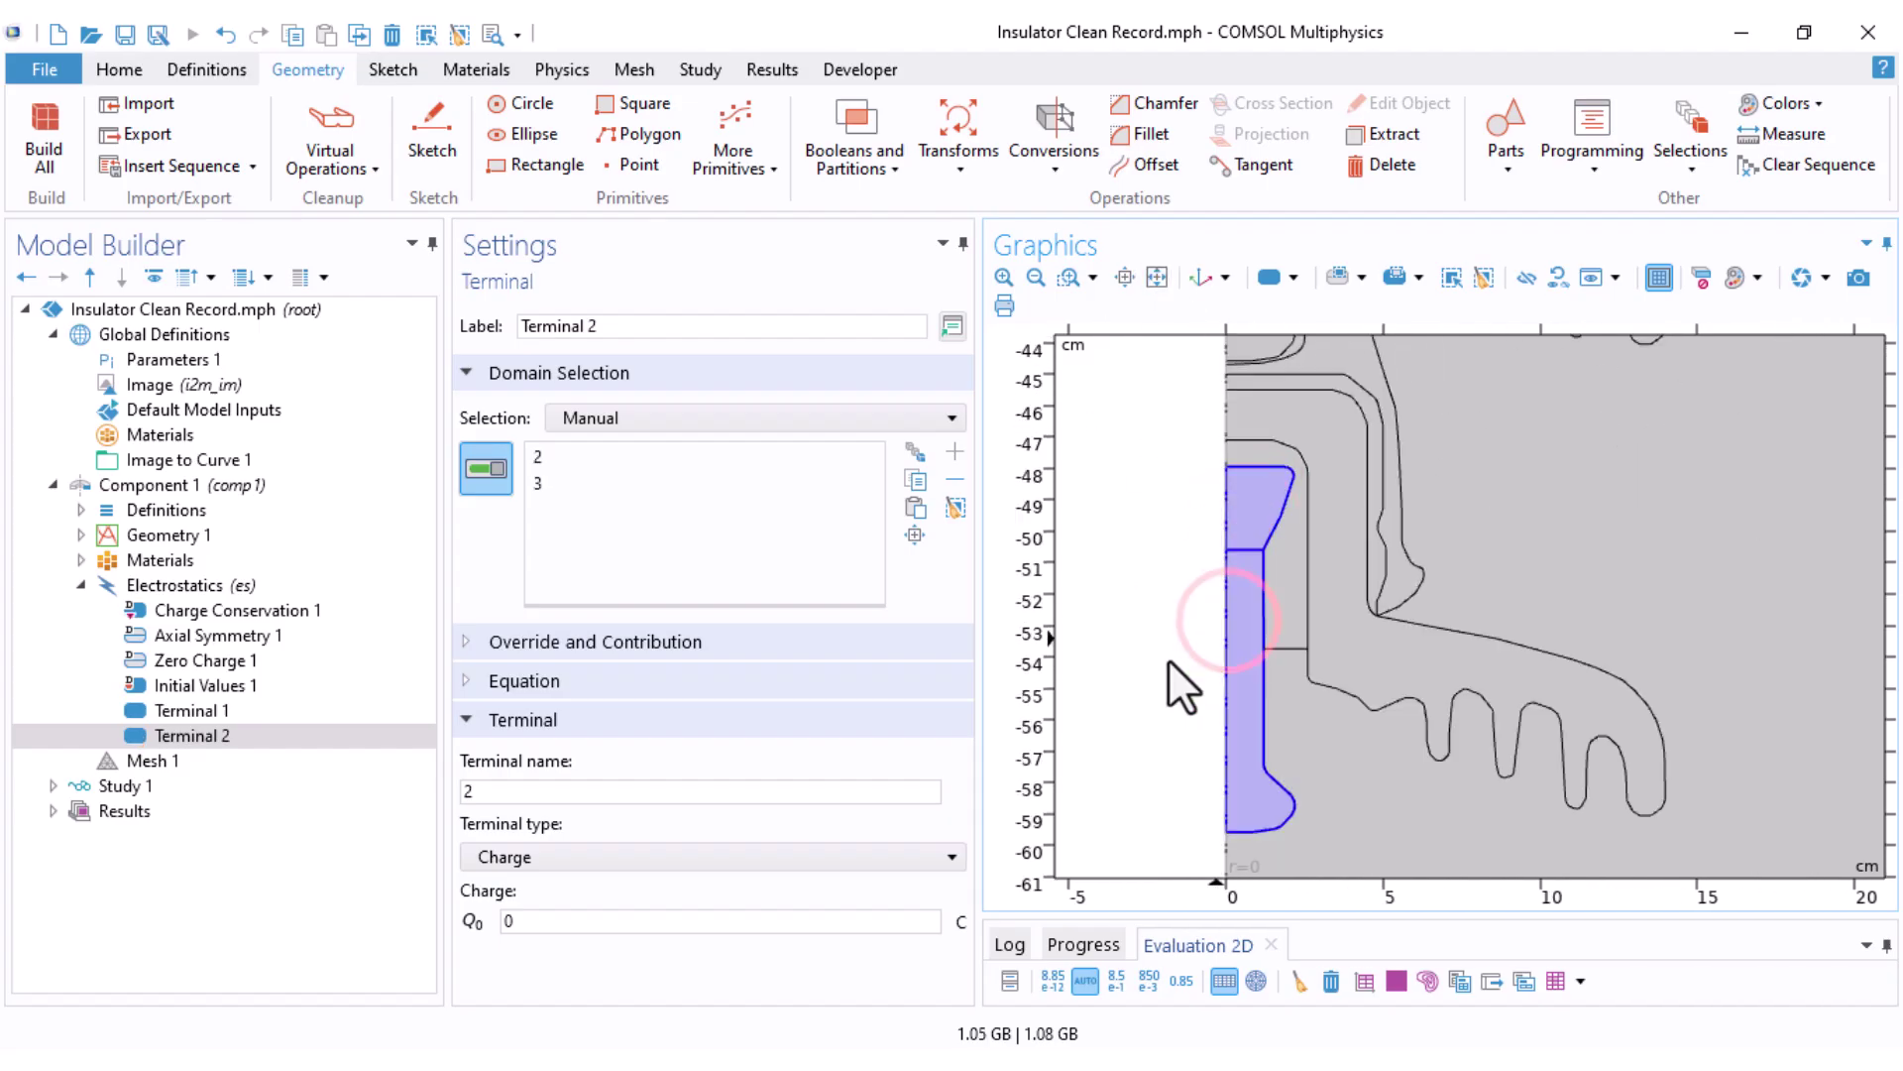
Step: Set the terminal type of Terminal 2 to Voltage with a value of 63000*sqrt(2)/sqrt(3) V
left_click(528, 857)
left_click(531, 898)
double_click(555, 918)
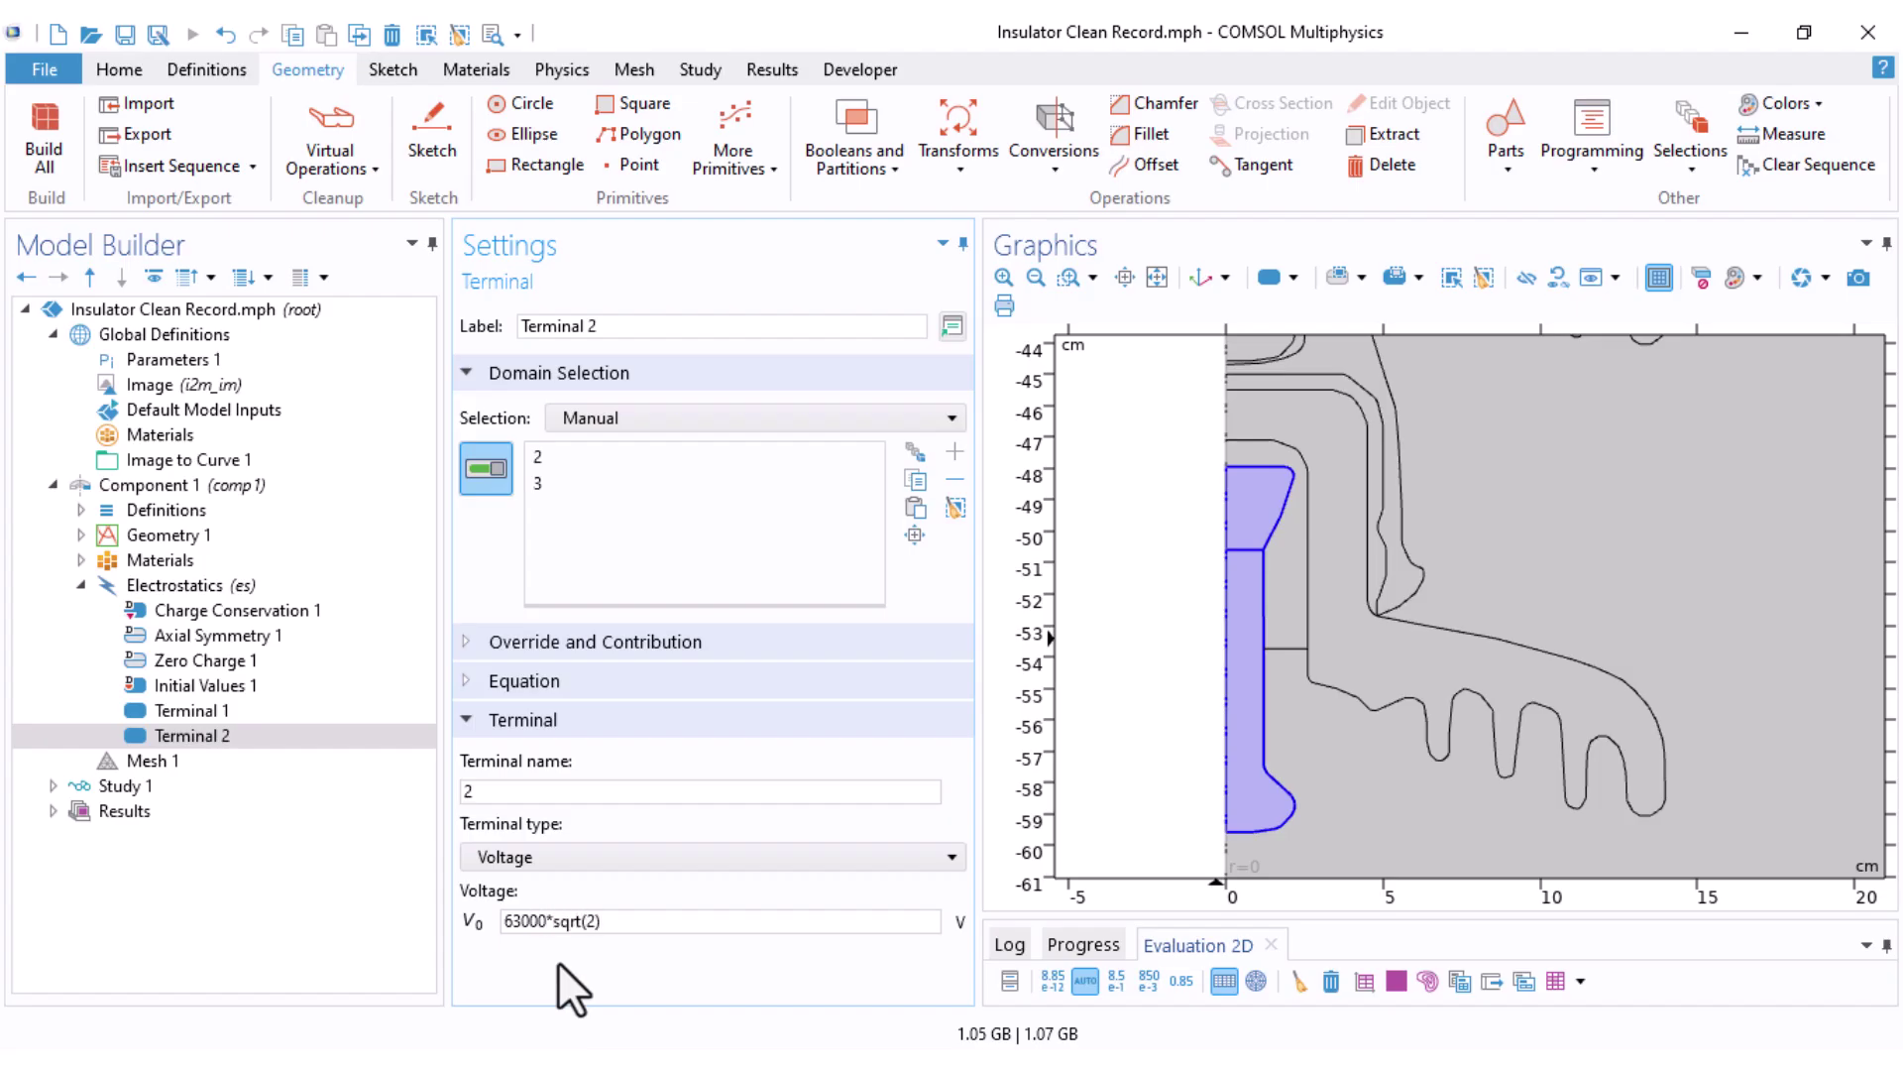
type("sqrt(3)")
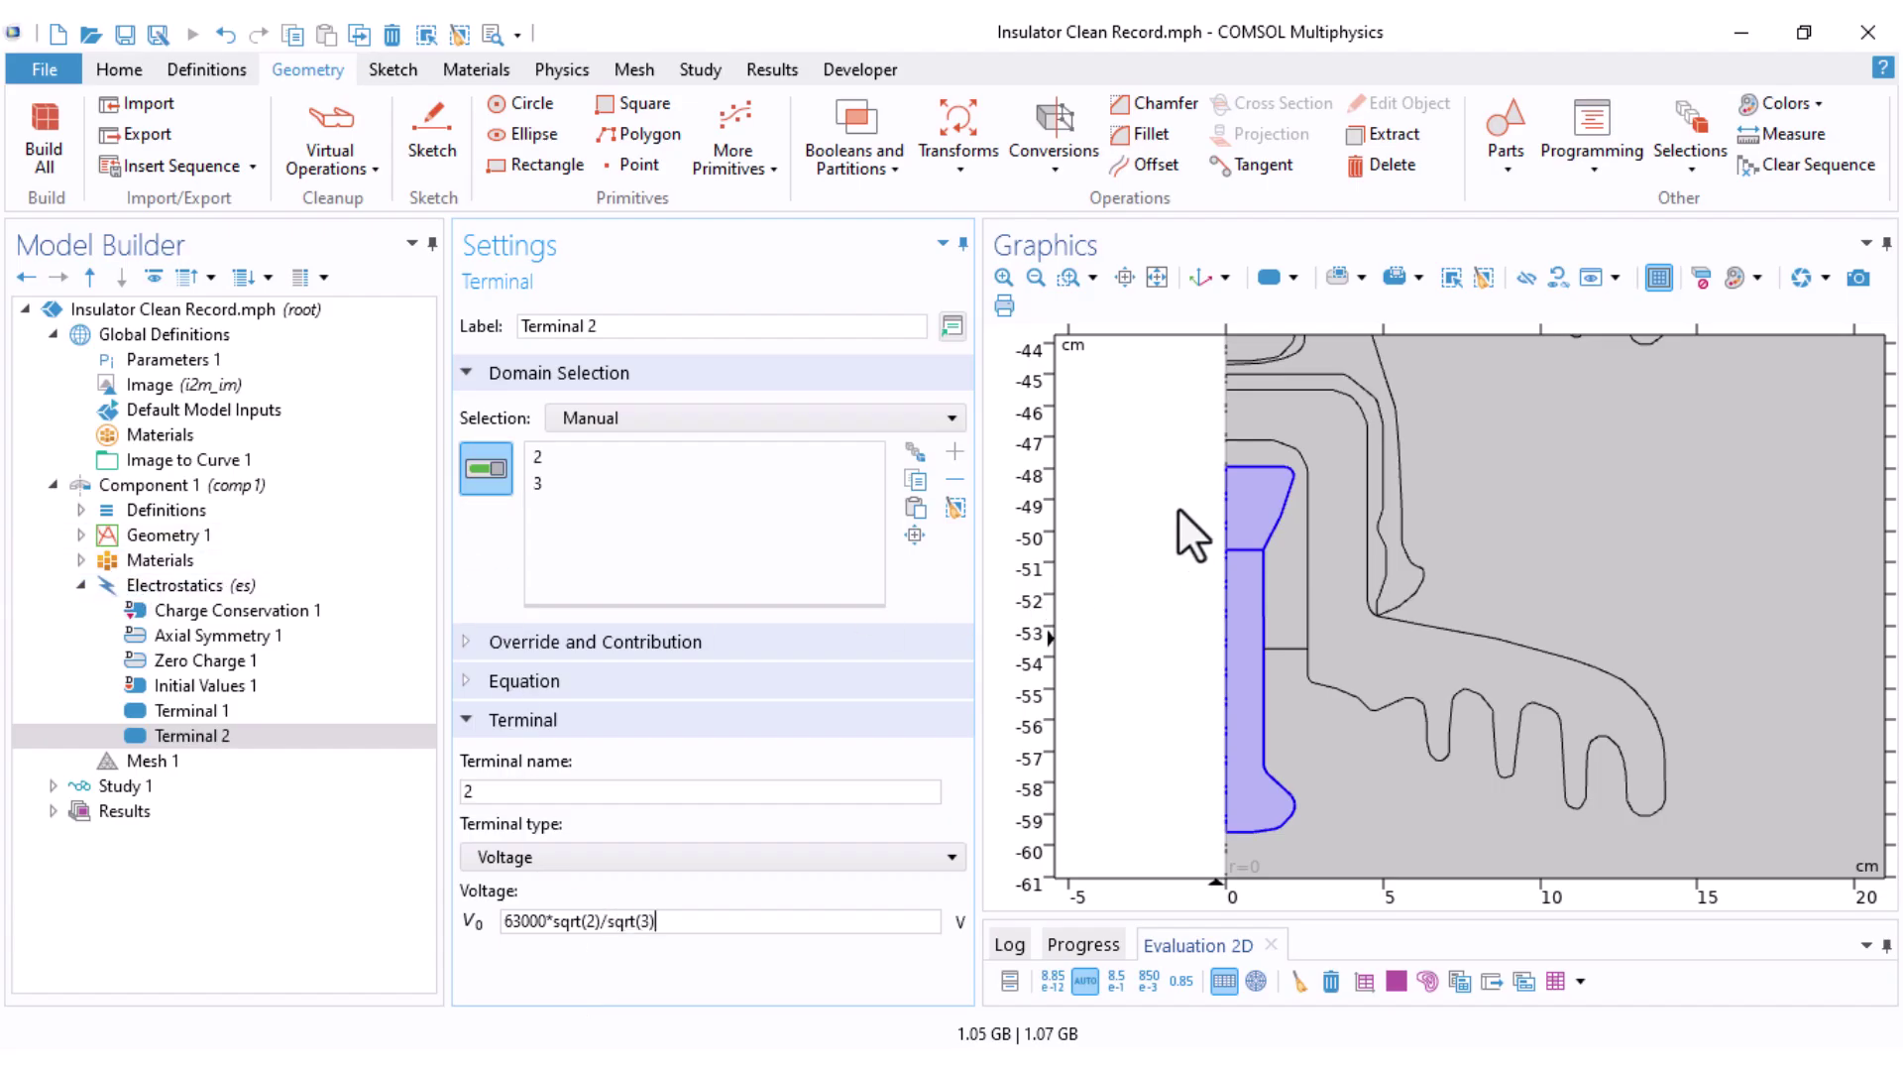
Step: Build Mesh 1 over the whole geometry as a physics-controlled mesh with Fine element size
middle_click_drag(1182, 496, 1170, 712)
middle_click_drag(1135, 638, 1157, 715)
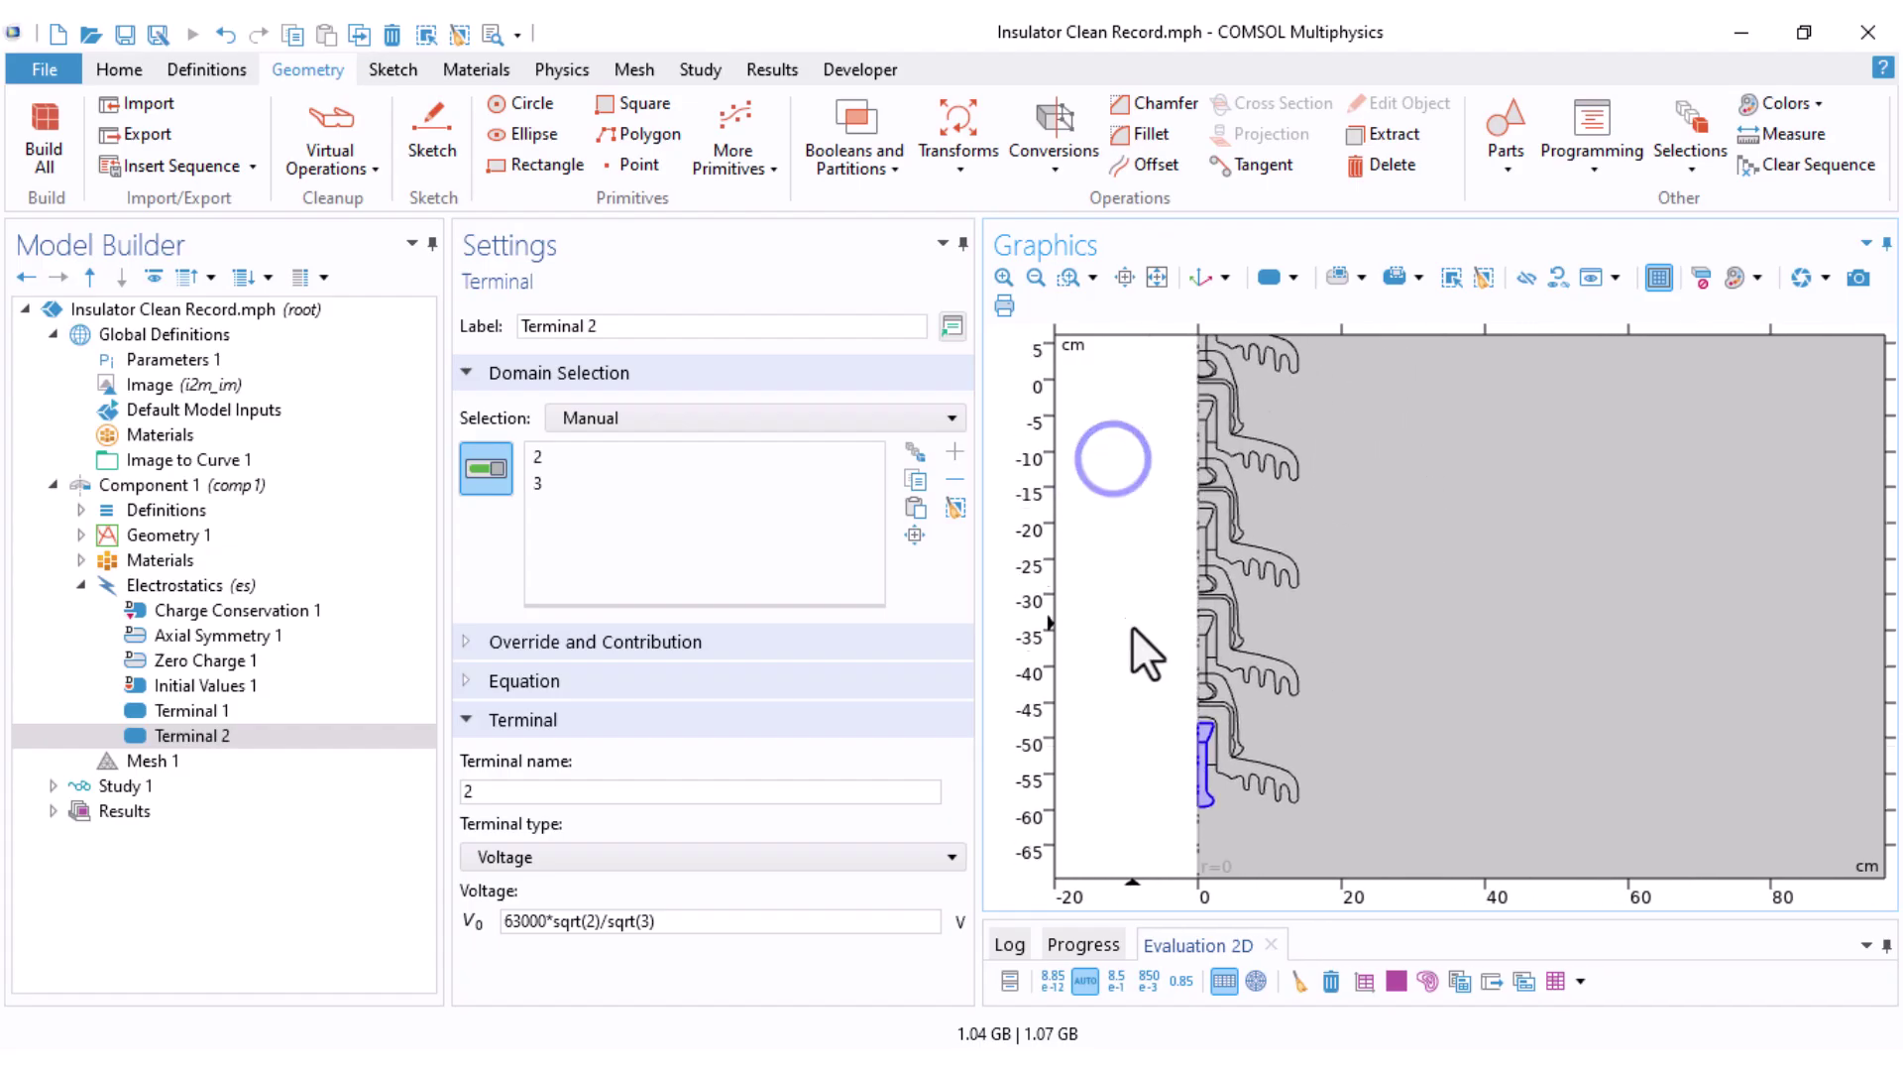
middle_click_drag(1135, 629, 1115, 679)
right_click_drag(1062, 476, 1116, 592)
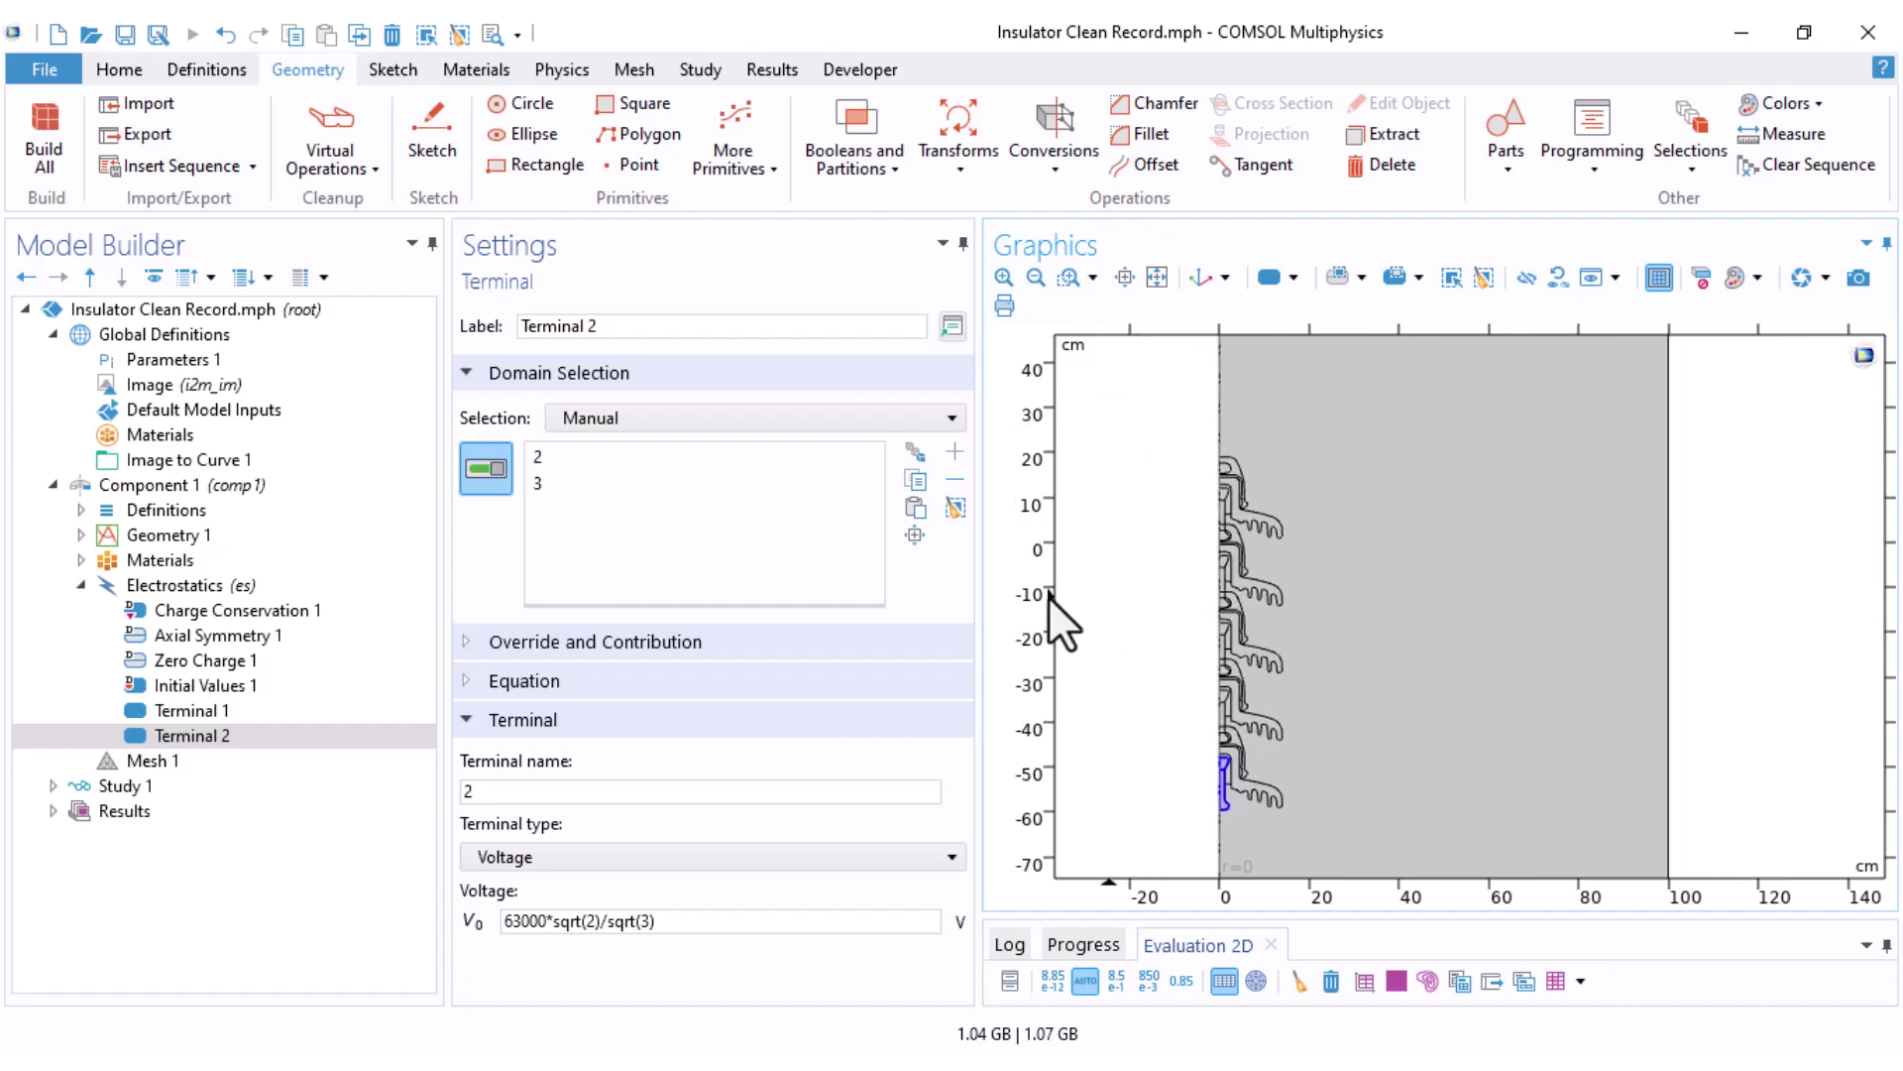
left_click(81, 585)
key("Down")
left_click(504, 311)
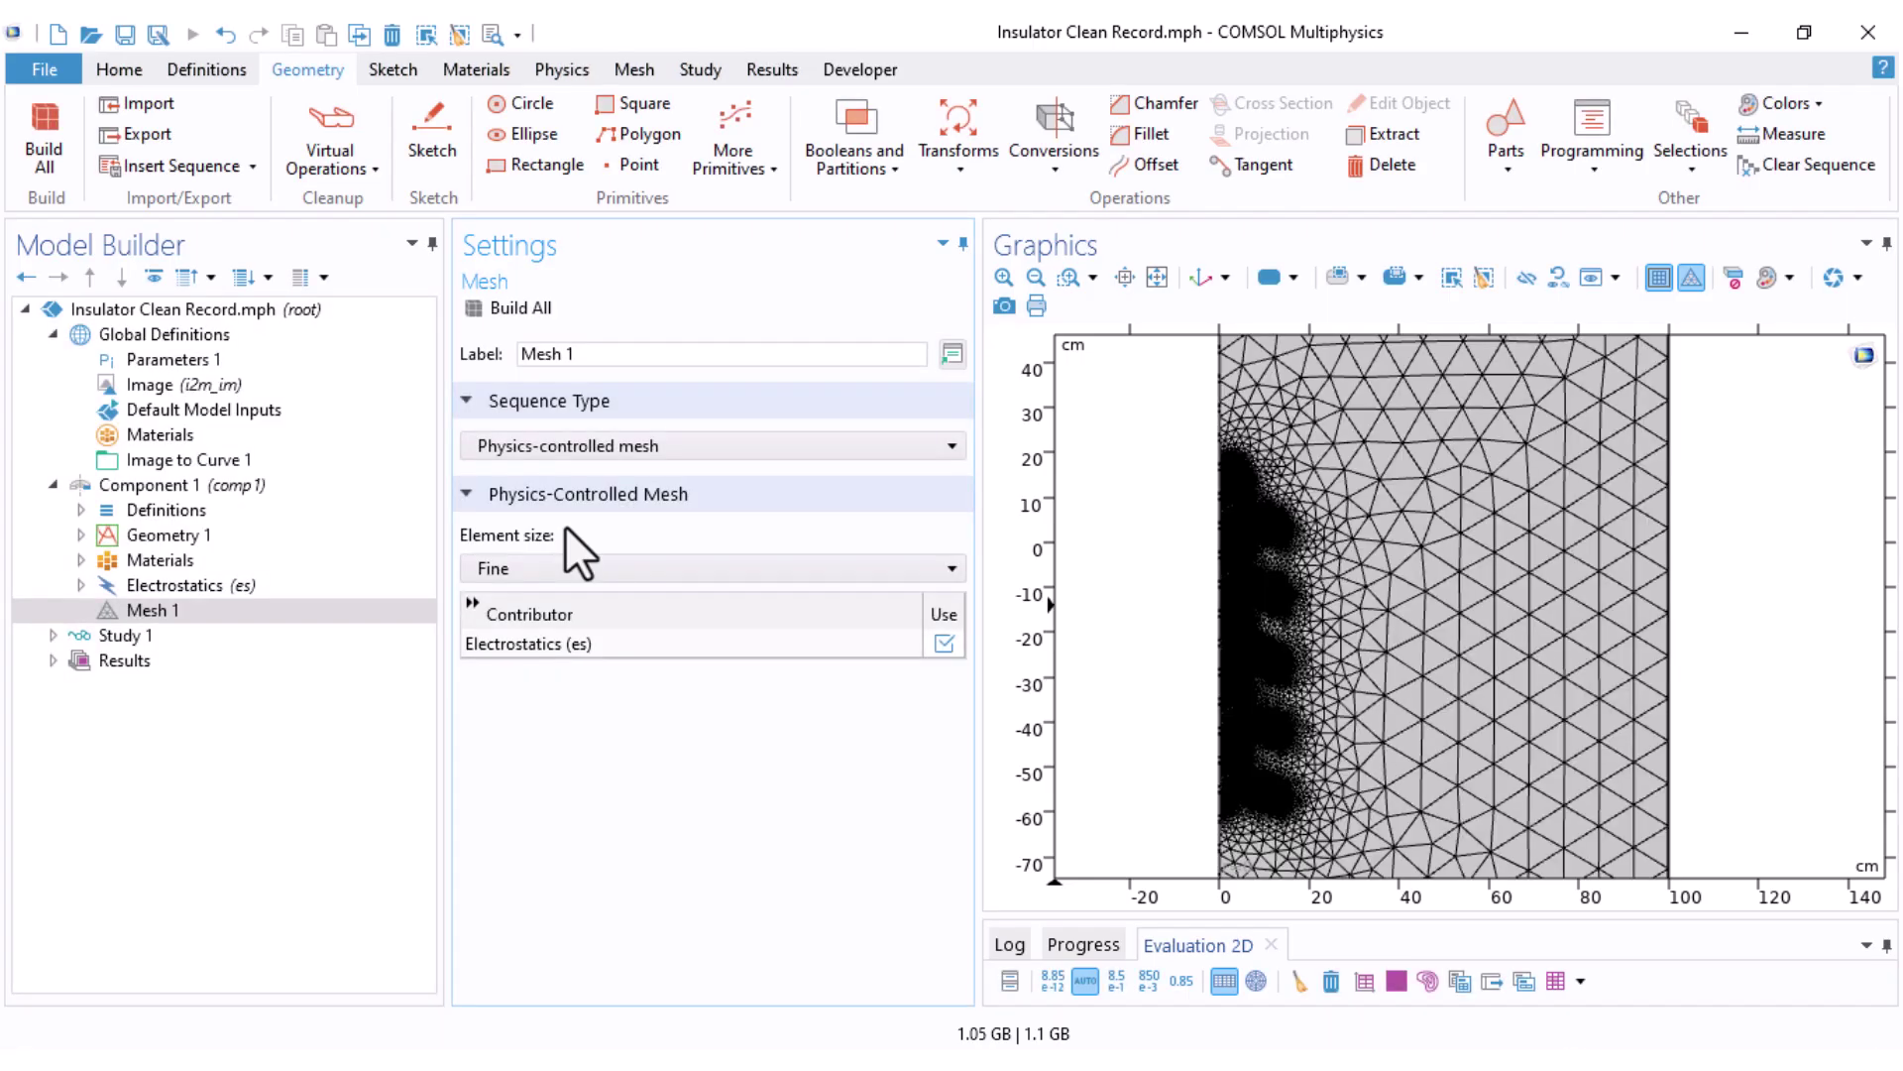
Step: Compute Study 1 with its Frequency Domain step at 50 Hz
left_click(44, 639)
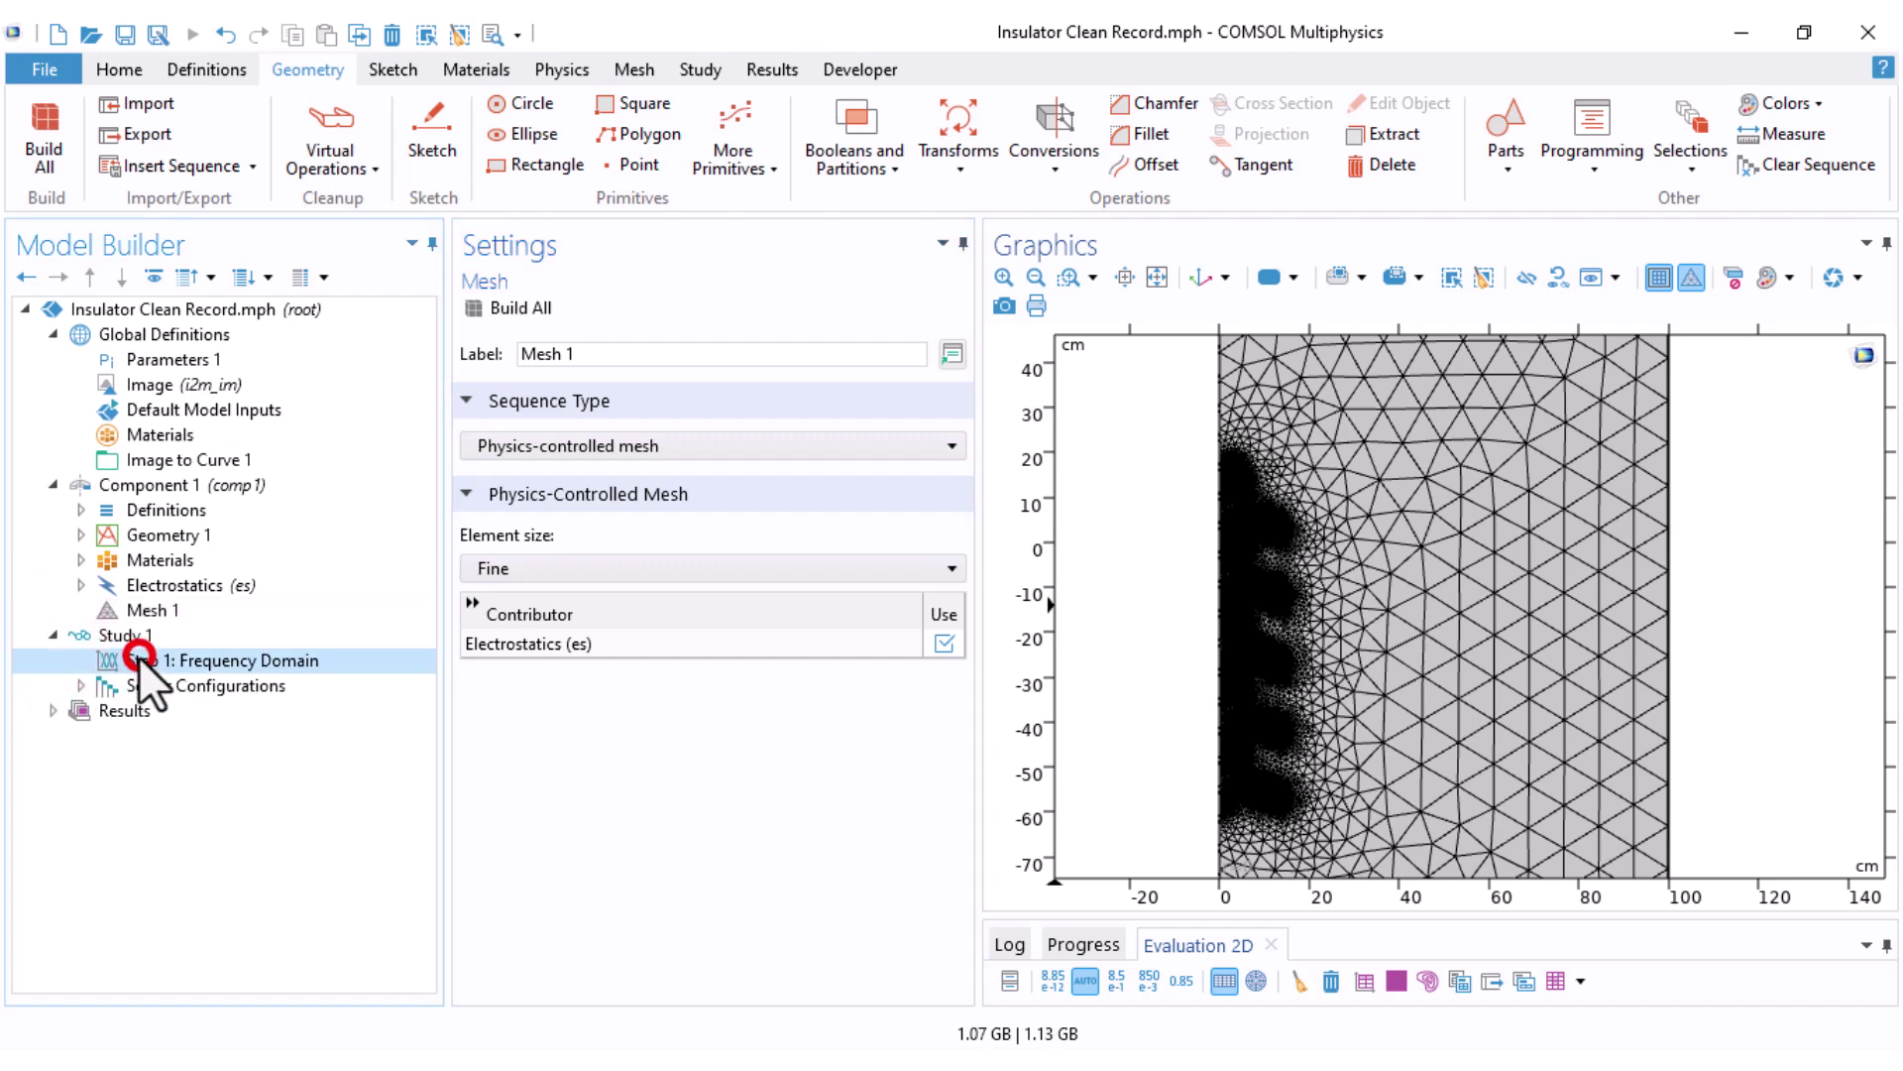
left_click(139, 659)
left_click(754, 484)
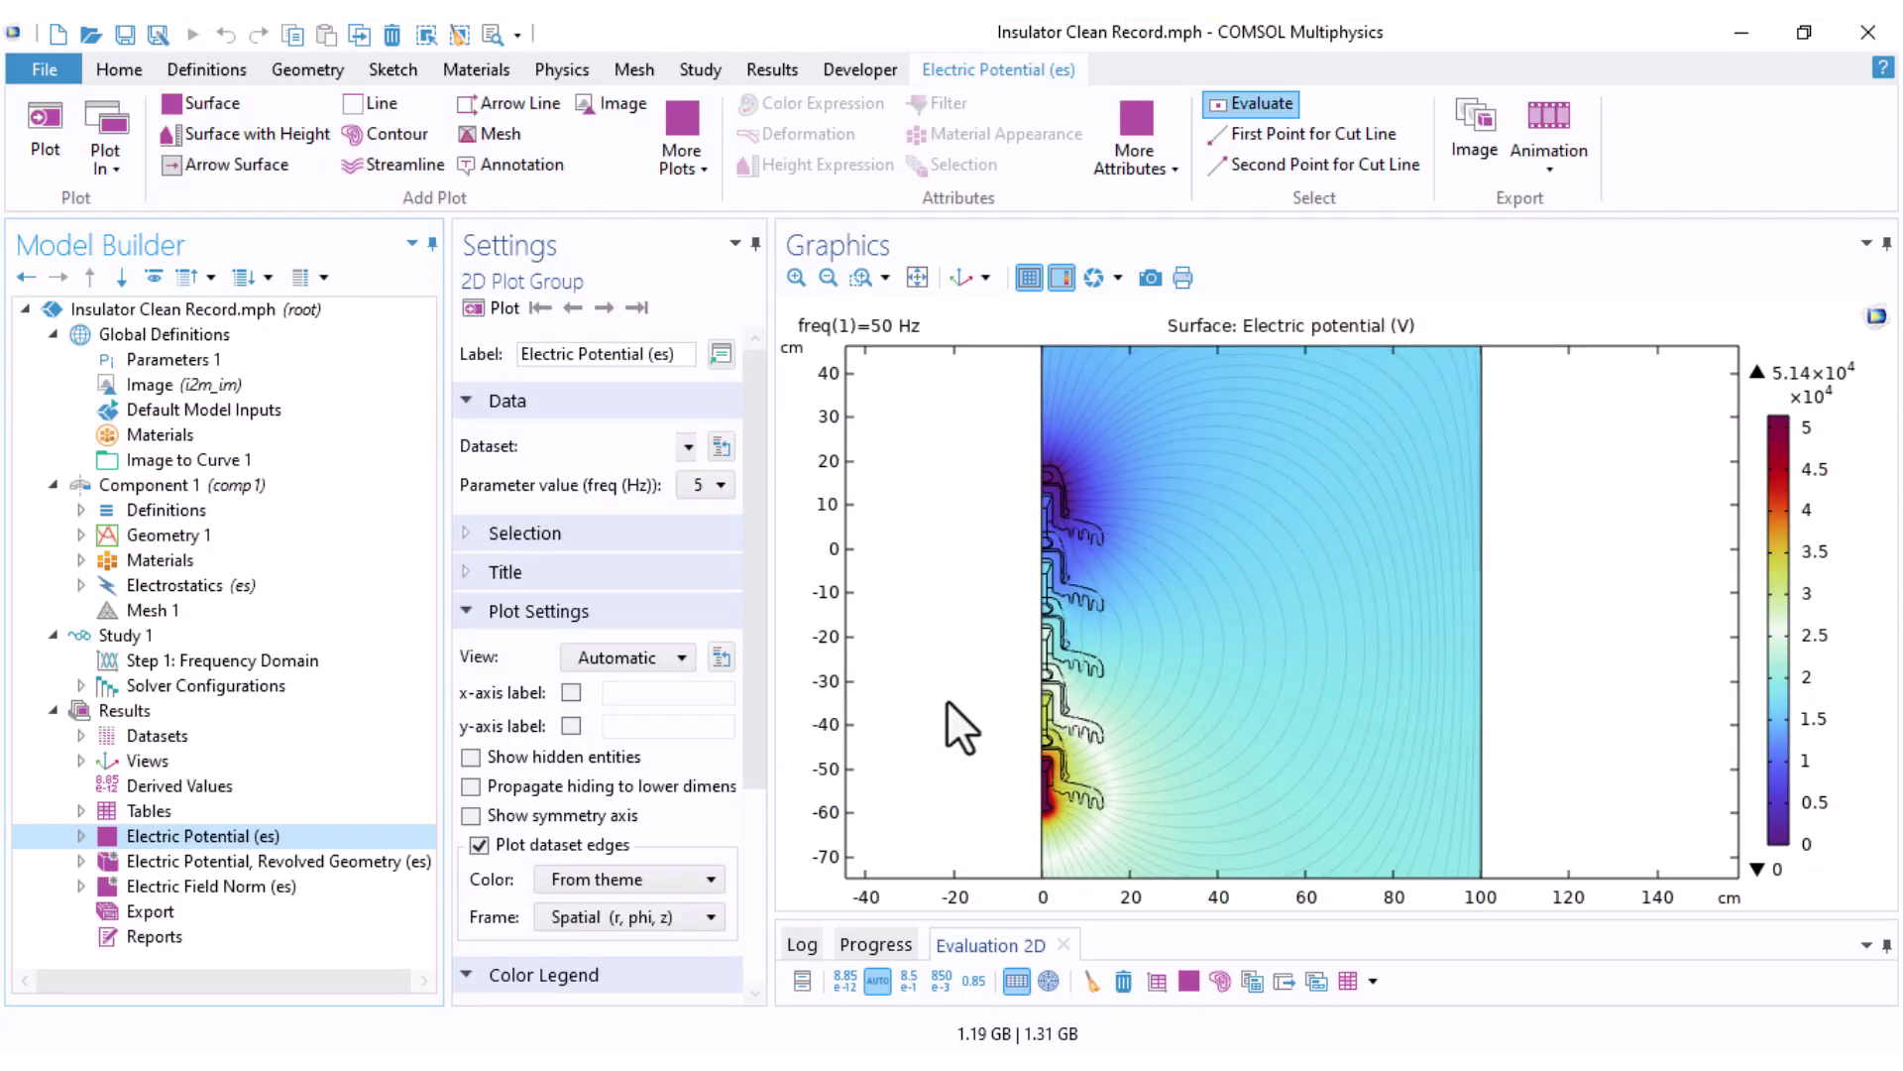
Step: Examine the Electric Potential plot, evaluating the potential beside the lowermost unit's pin and in the uppermost unit's cap
left_click_drag(947, 700, 985, 662)
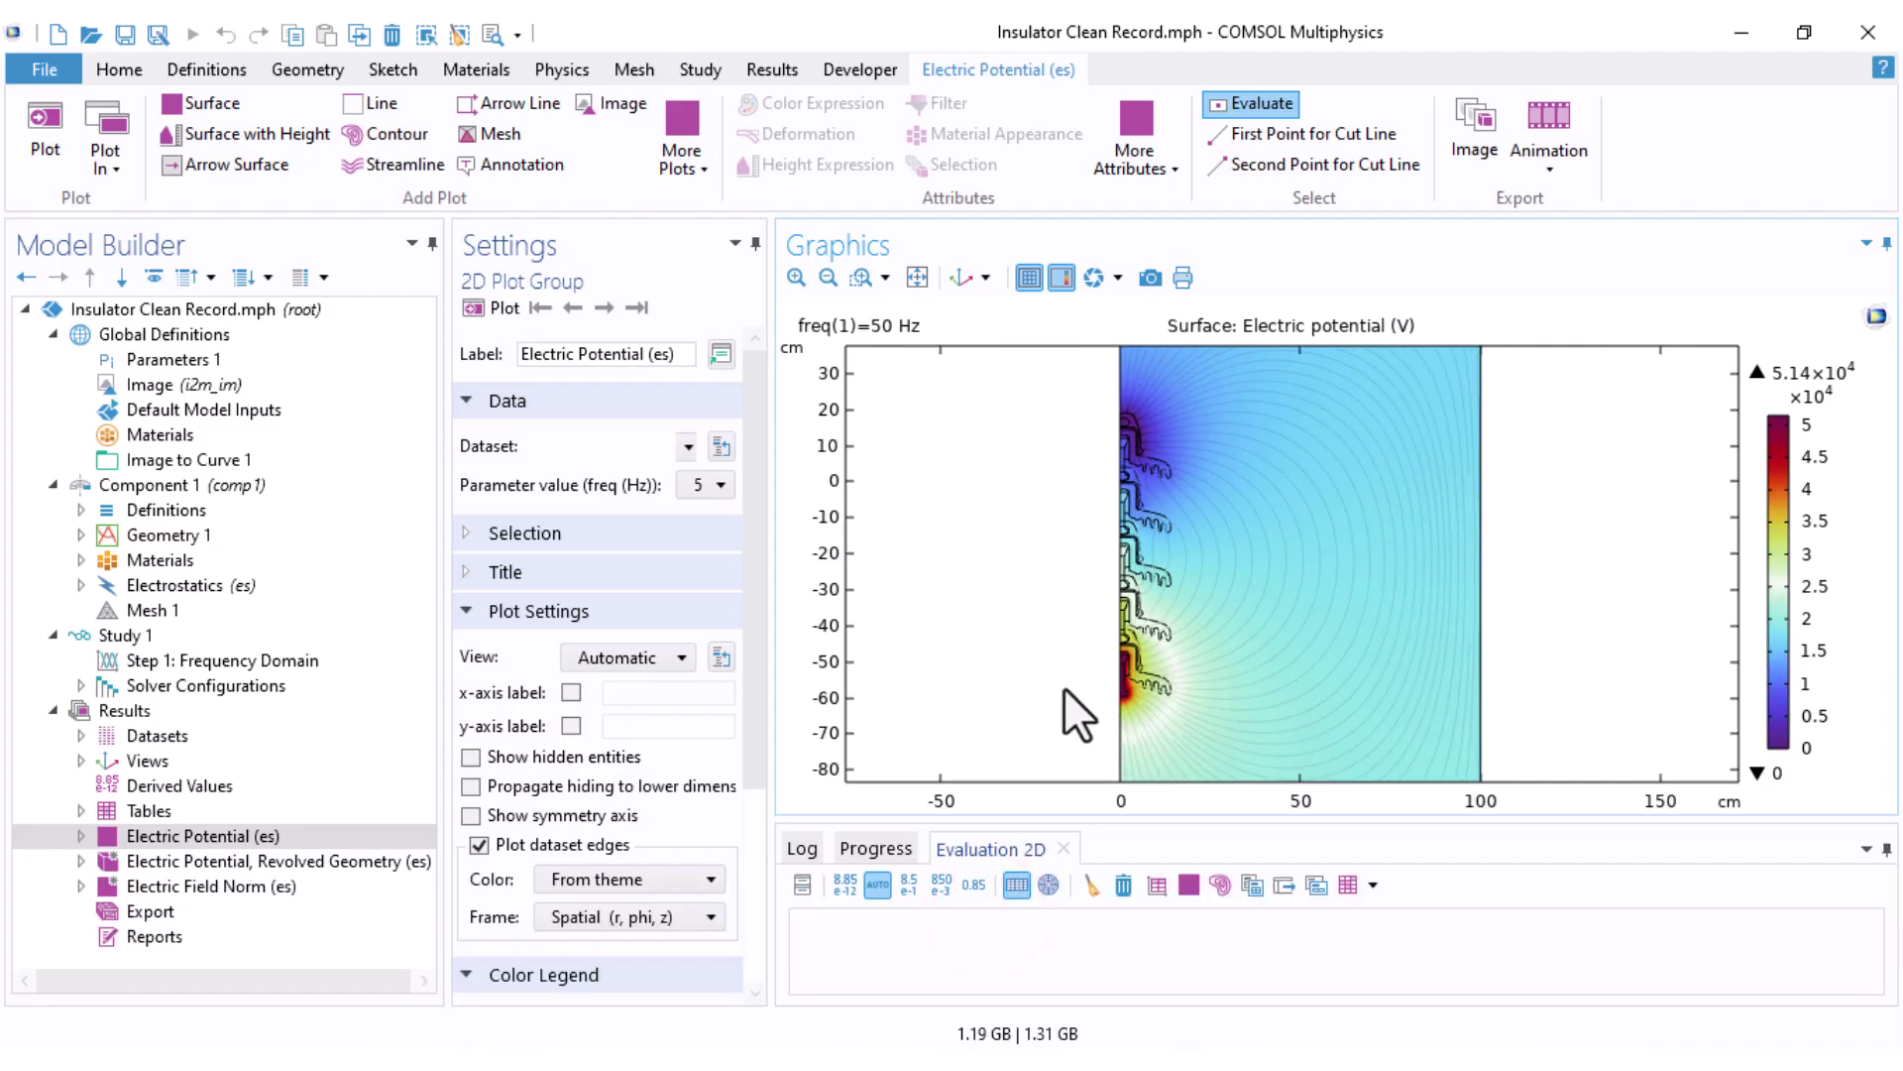
middle_click_drag(1071, 714, 1113, 501)
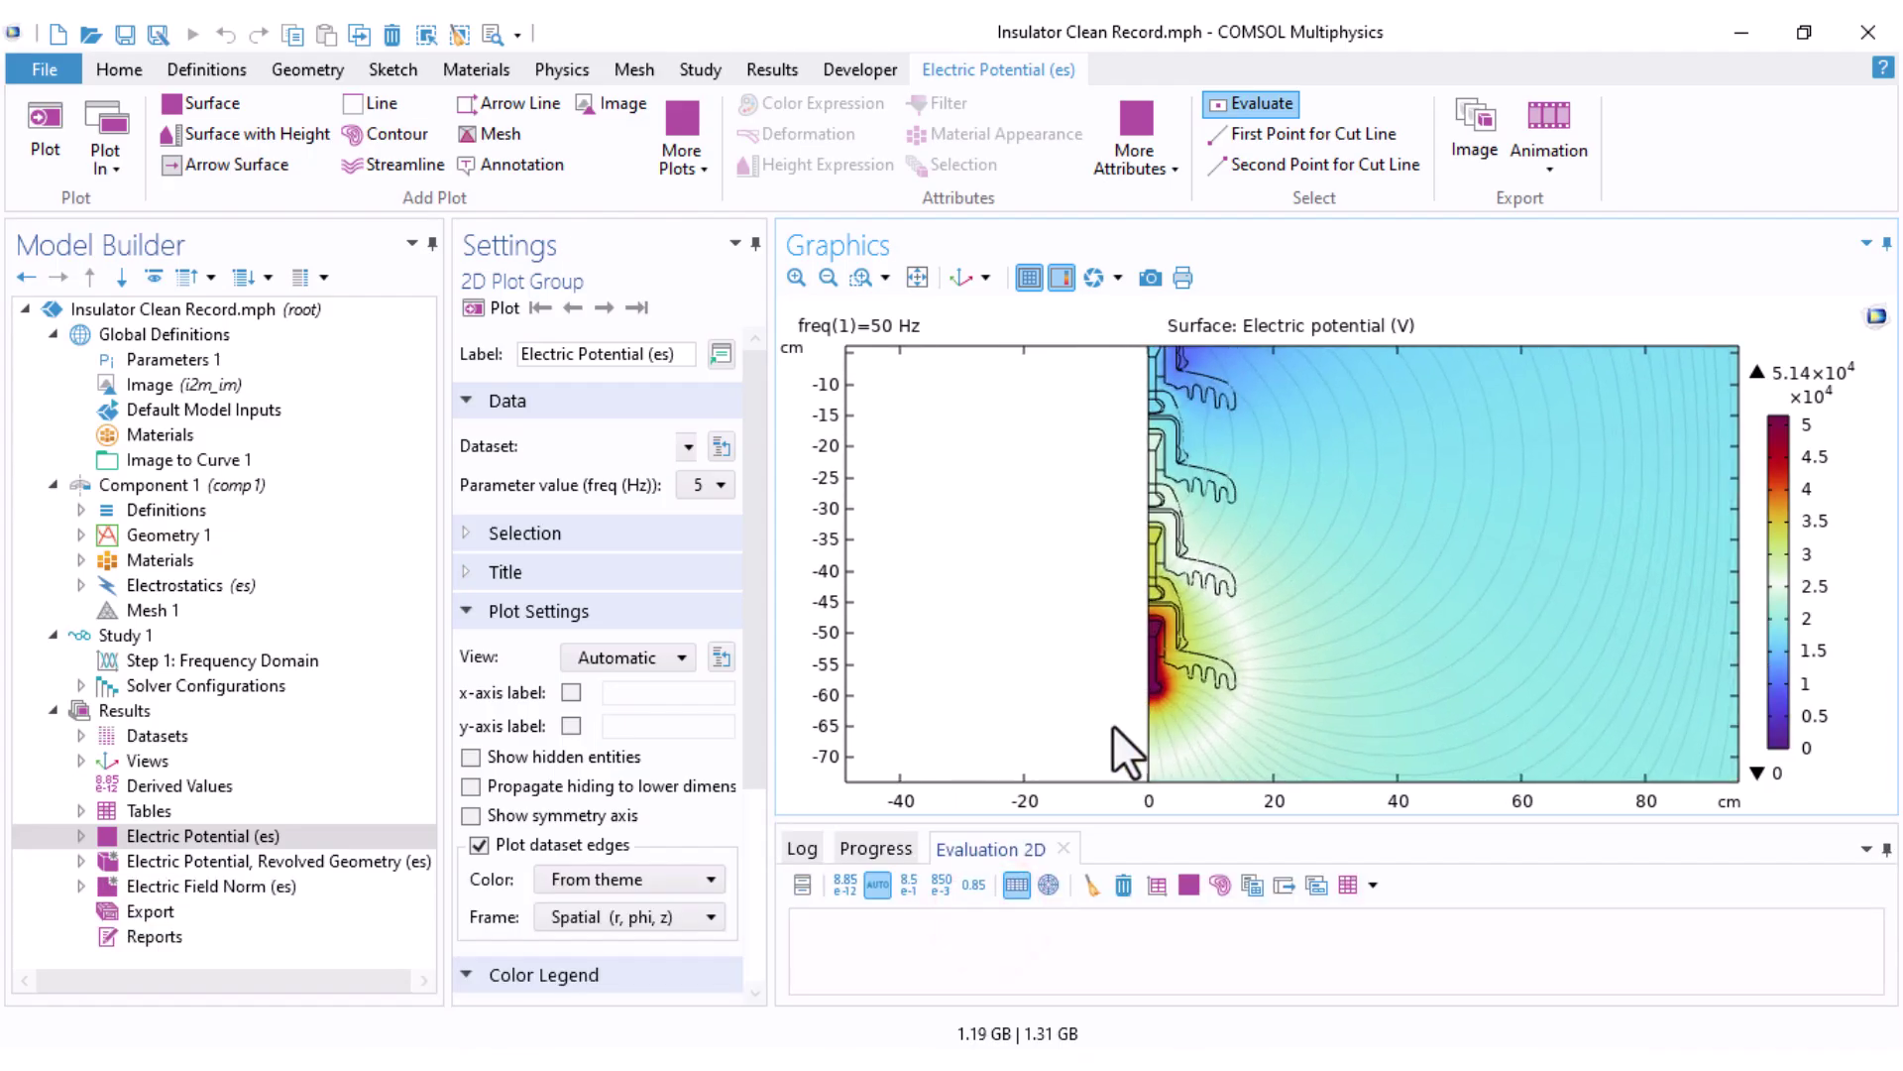
middle_click_drag(1112, 724, 1088, 456)
right_click_drag(1105, 591, 1028, 532)
left_click(1180, 593)
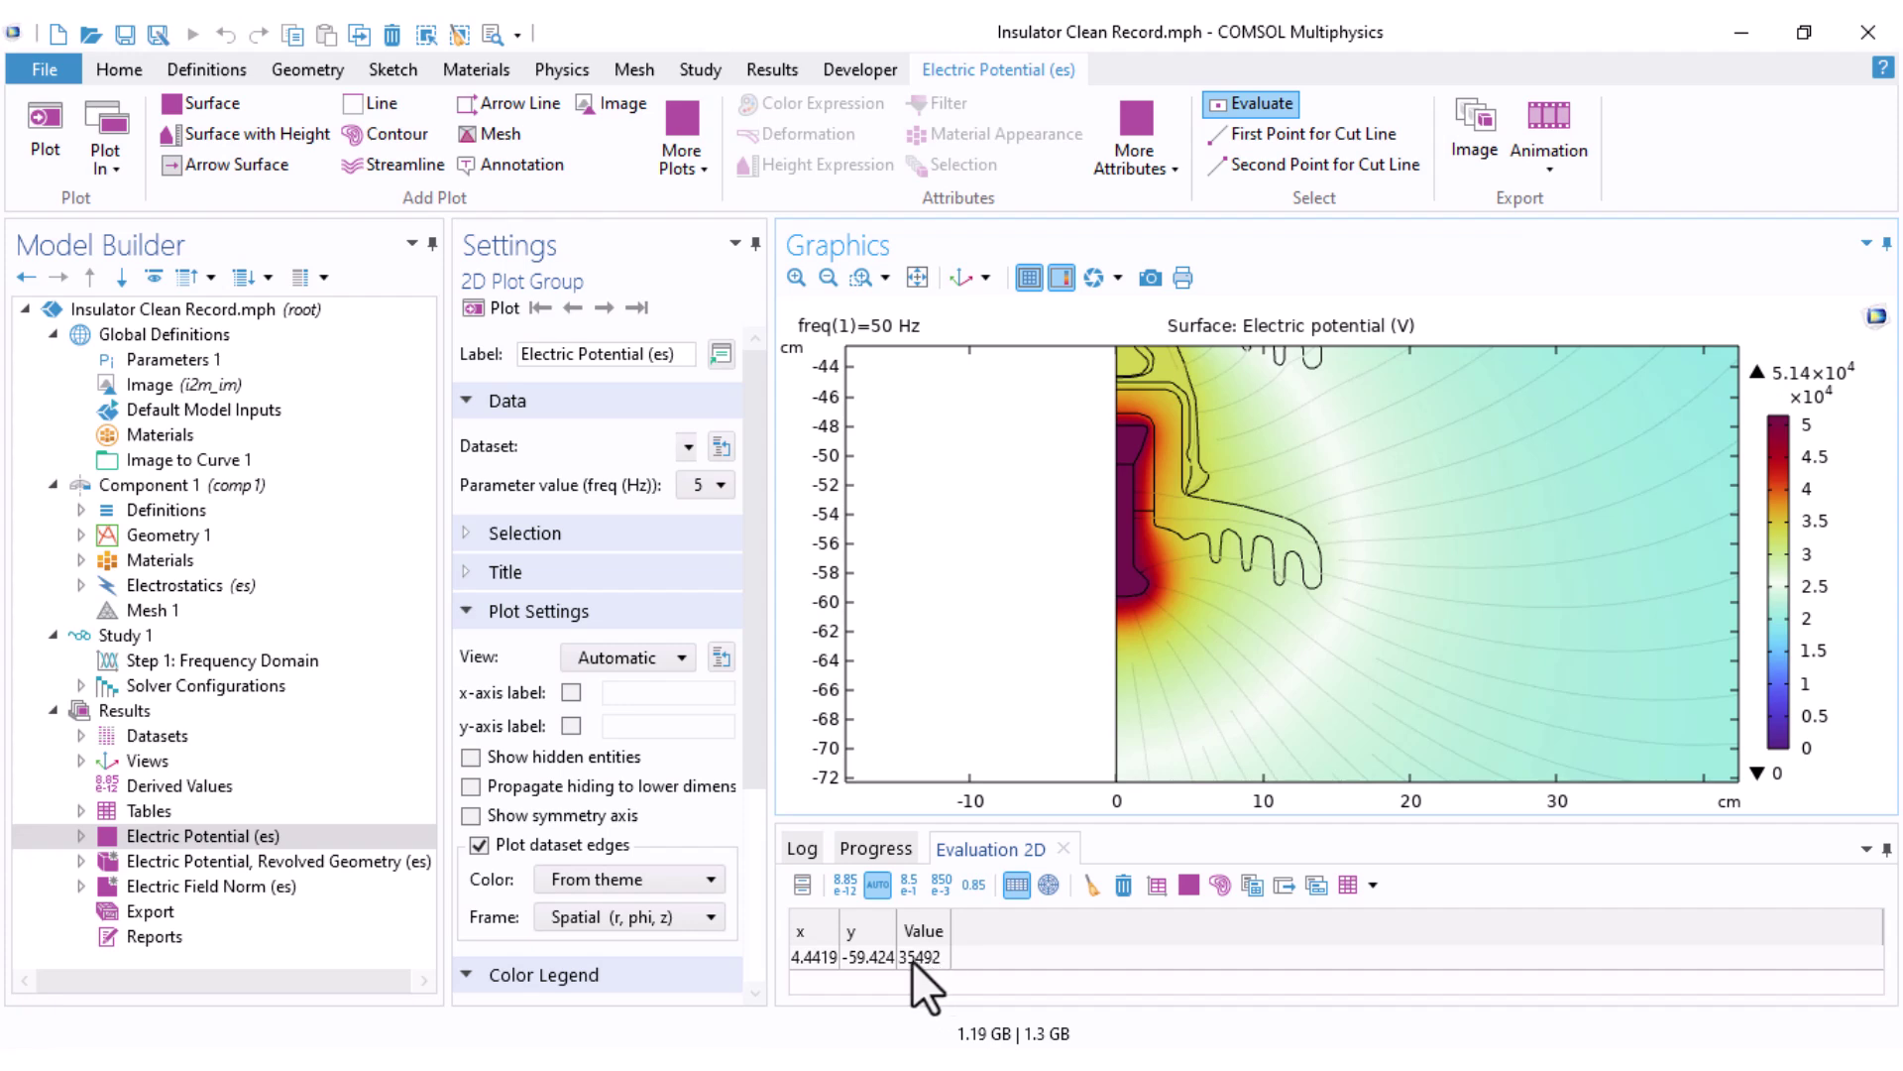
middle_click_drag(1069, 662, 1089, 426)
right_click_drag(1096, 370, 1102, 610)
right_click_drag(1131, 437, 1089, 690)
middle_click_drag(1121, 446, 1078, 525)
left_click(1078, 526)
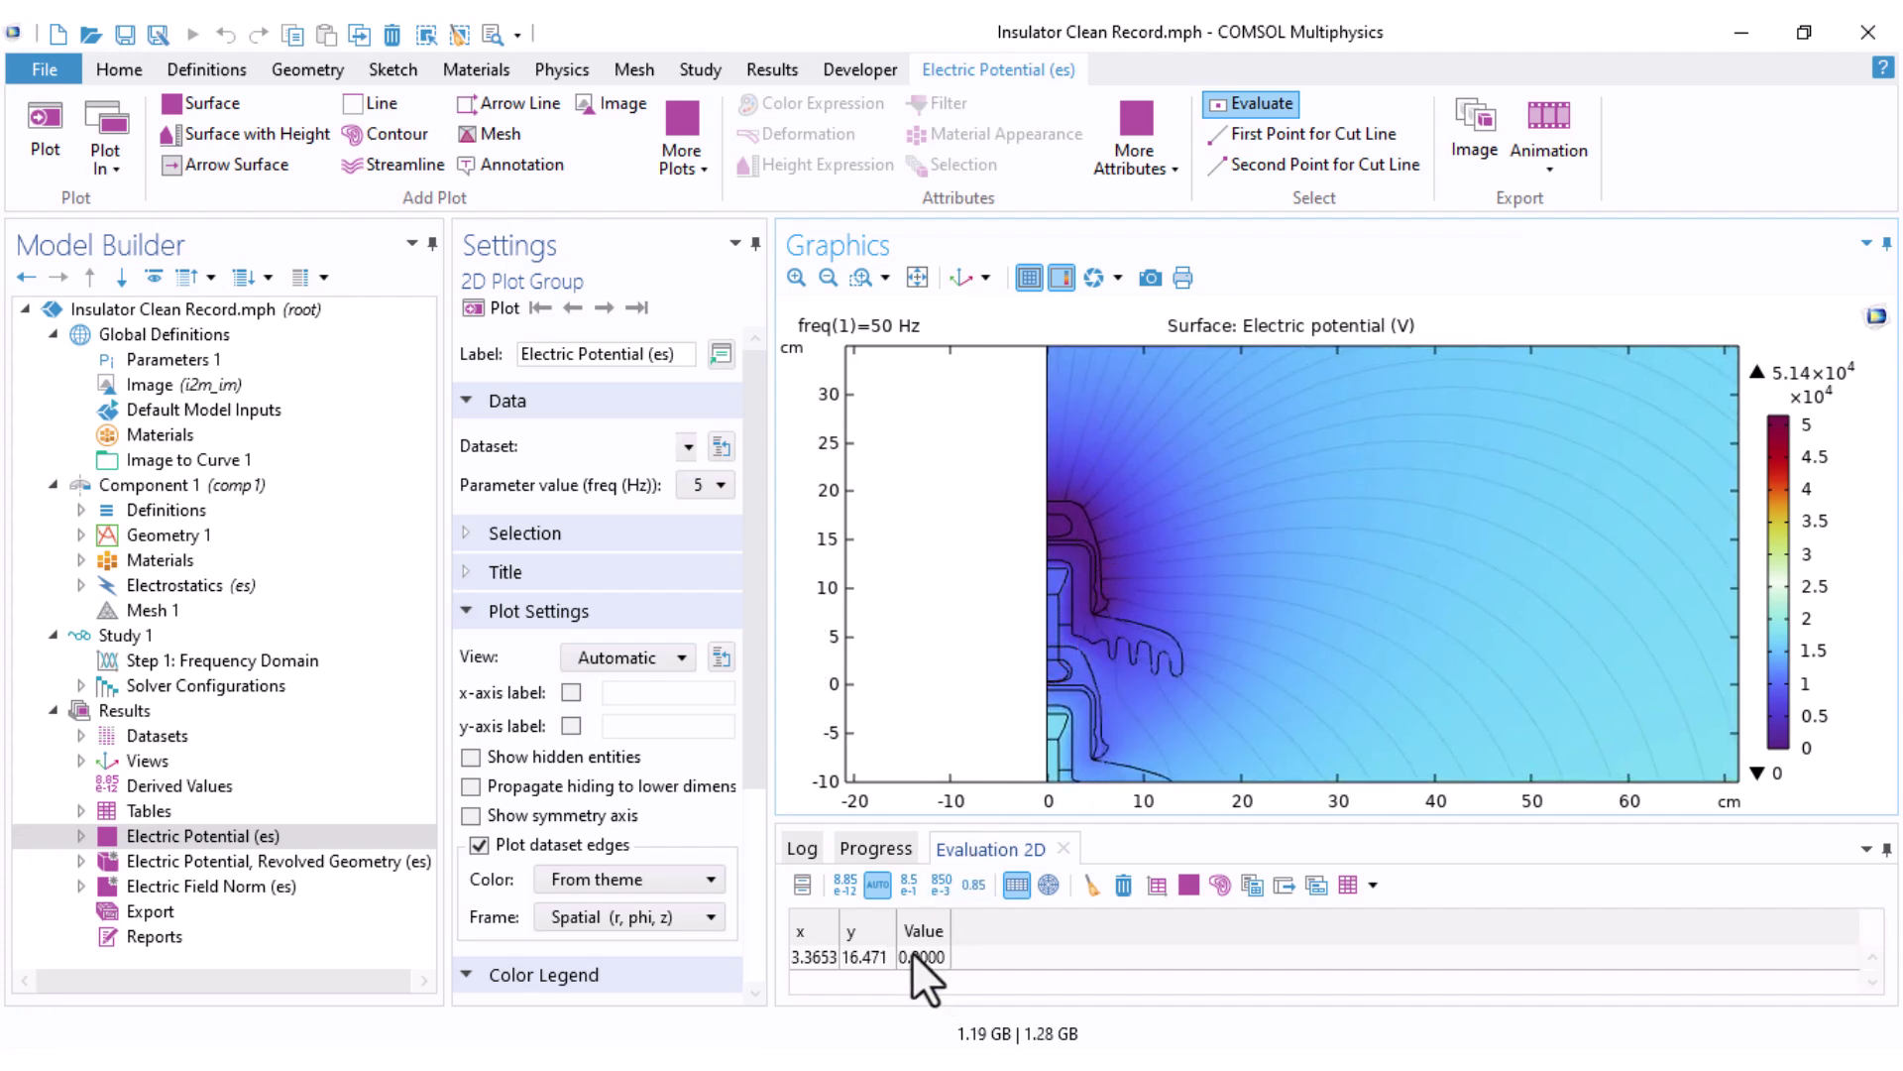
Step: Show the Electric Field Norm plot and examine the field around the lowermost unit's pin
left_click(253, 884)
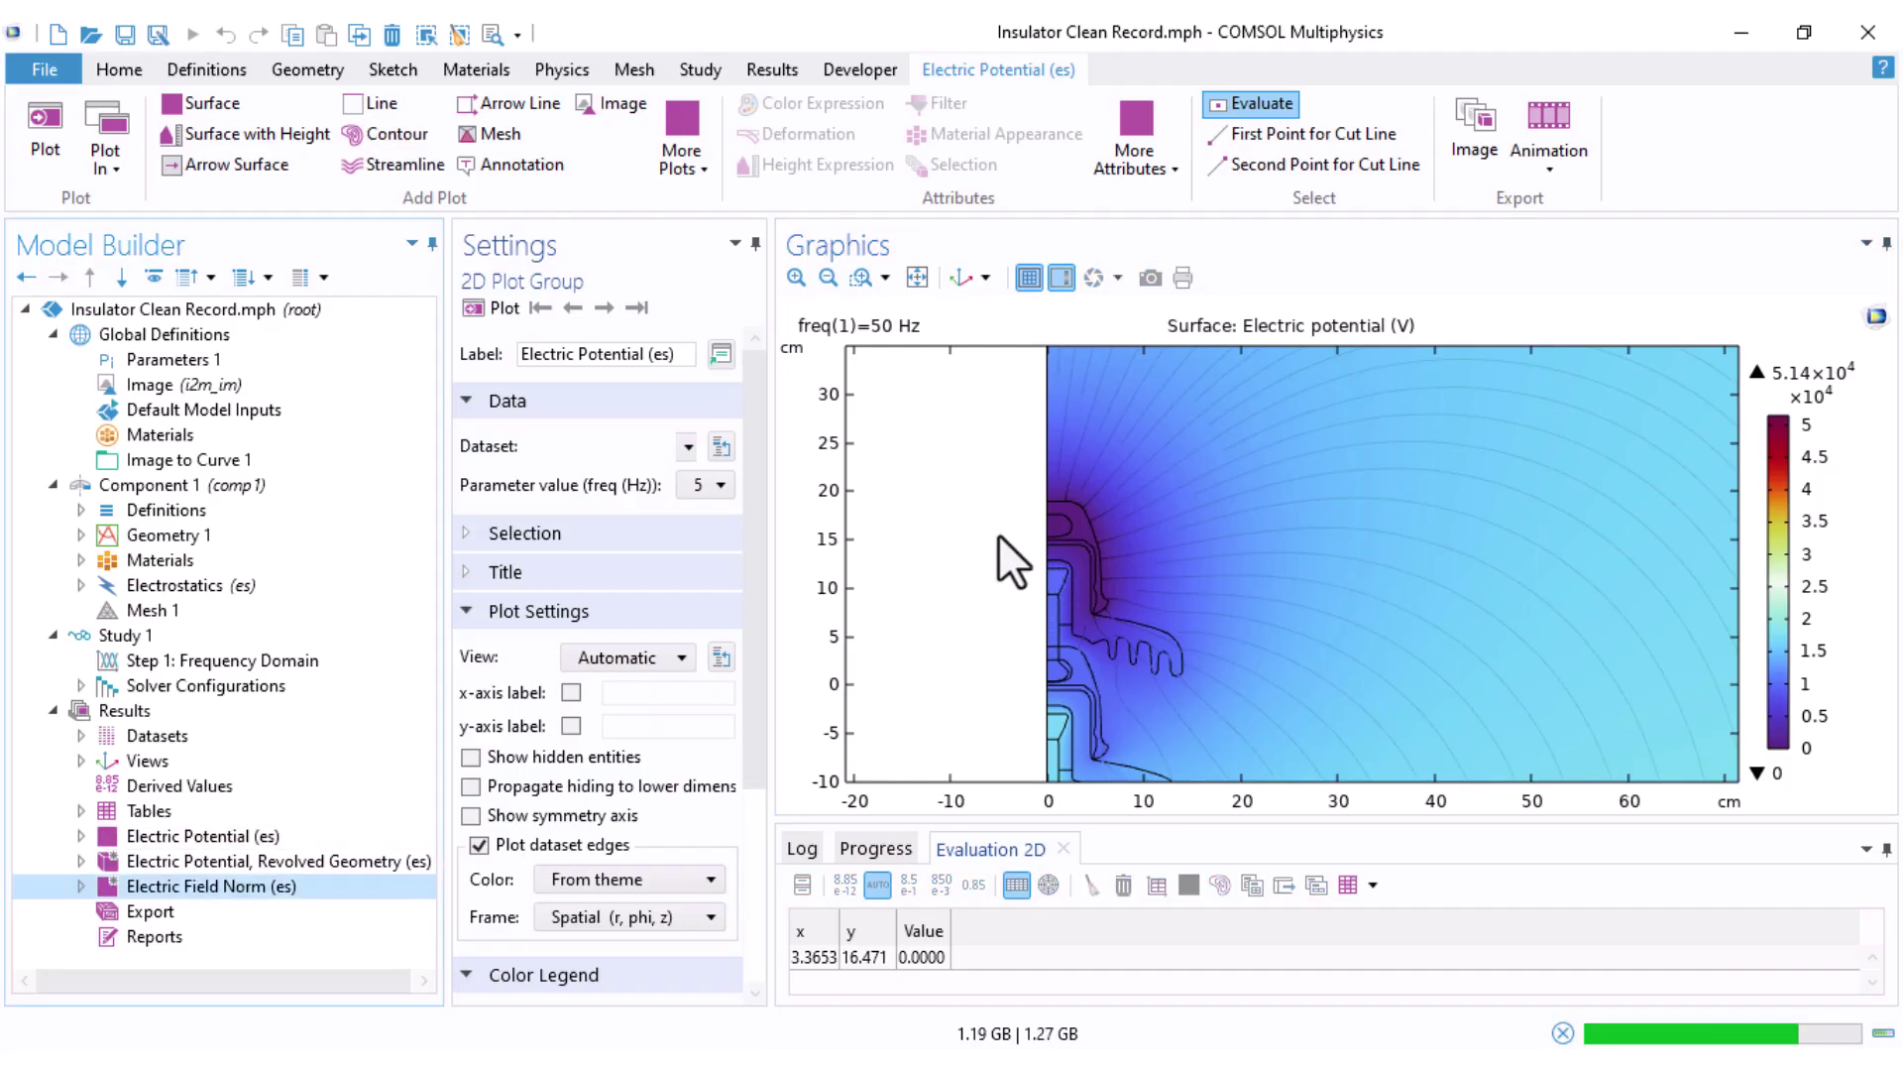
middle_click_drag(983, 524, 983, 670)
right_click_drag(970, 779, 976, 581)
right_click_drag(1149, 772, 1136, 591)
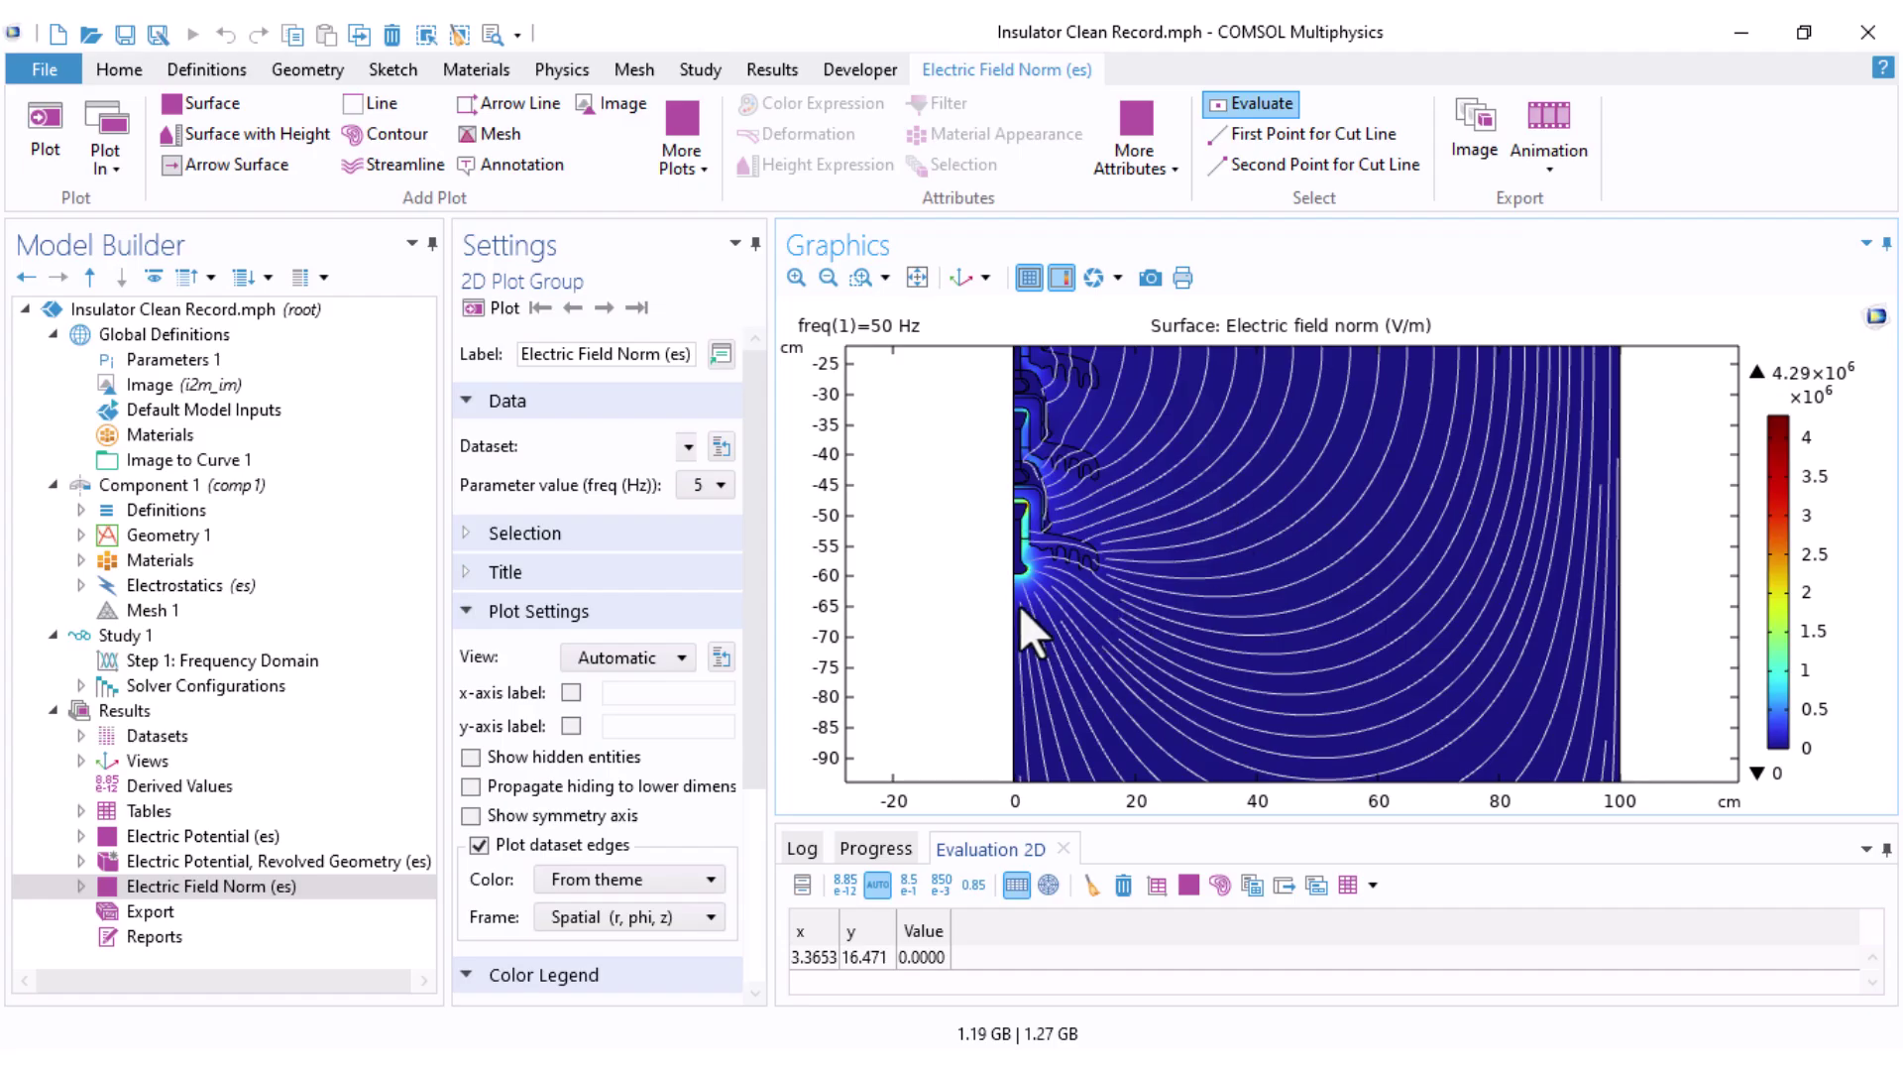
middle_click_drag(977, 610, 968, 385)
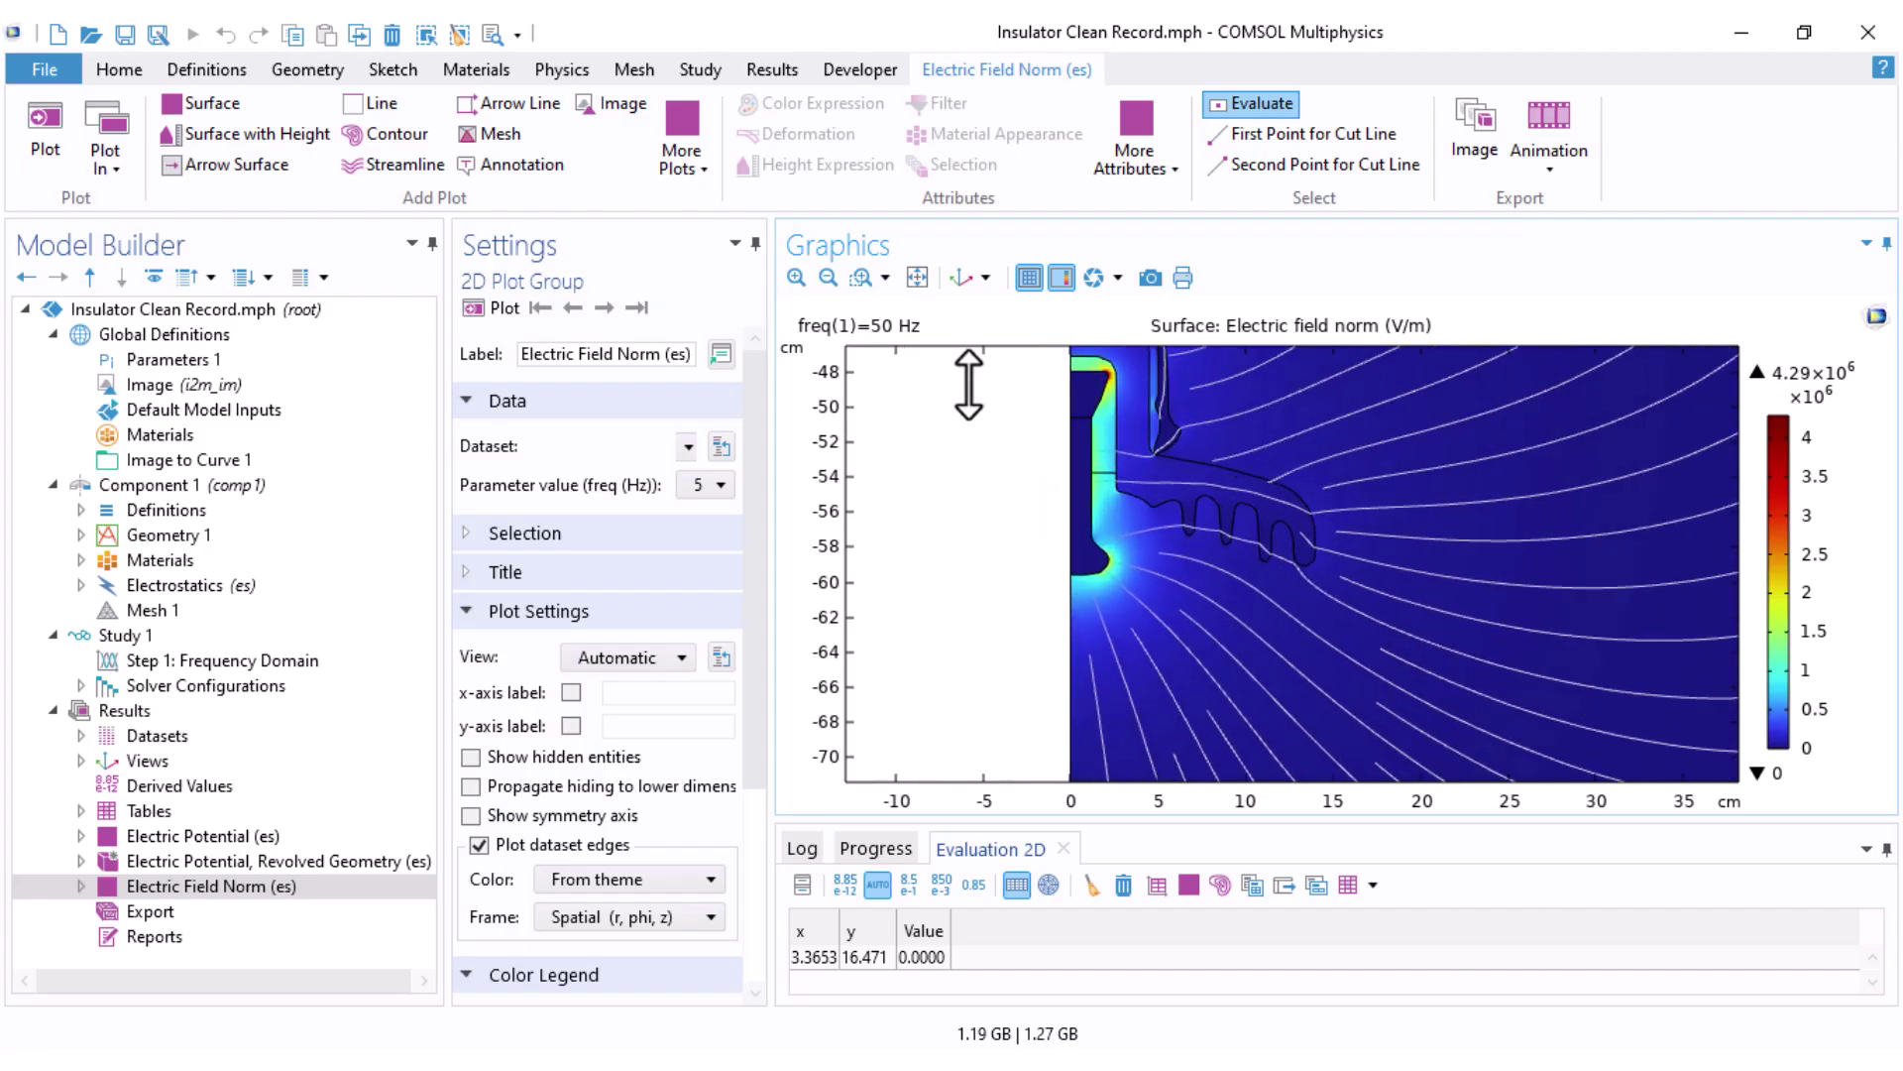
right_click_drag(969, 399, 966, 503)
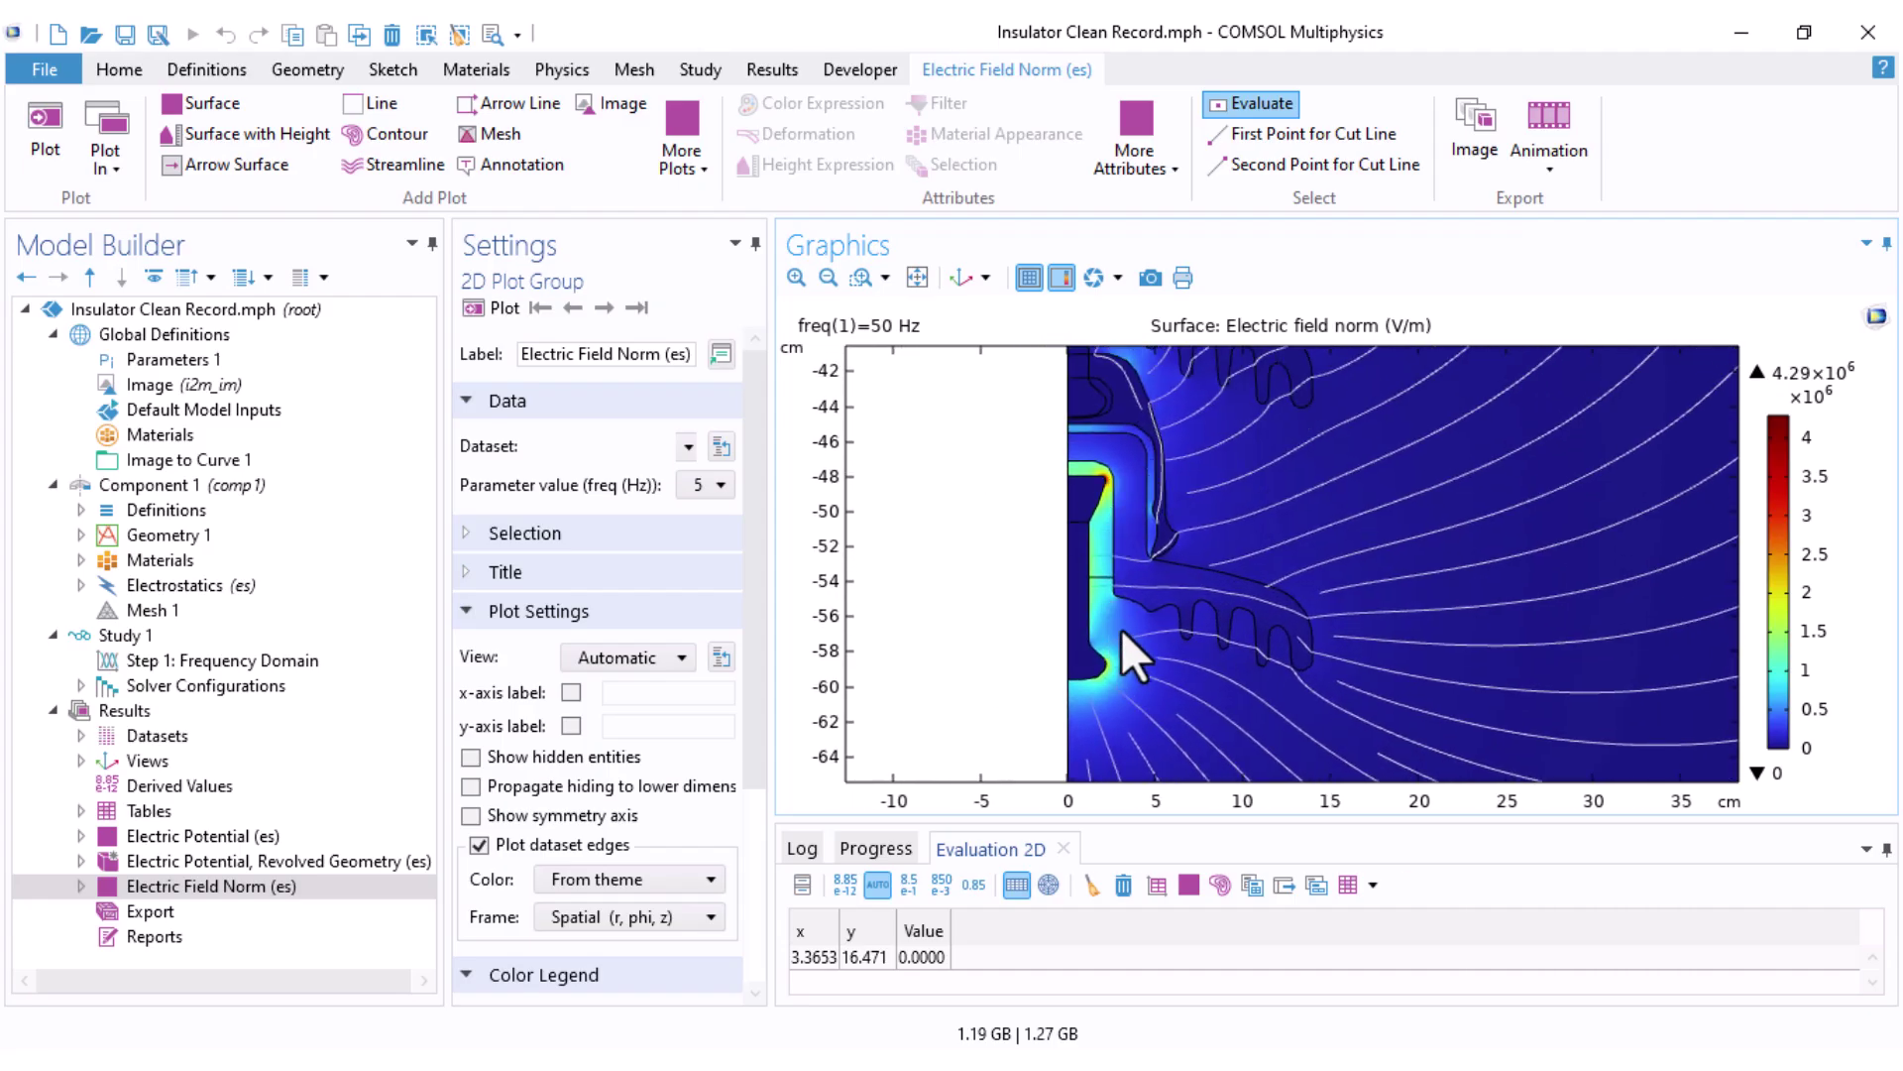
Step: Inspect the electric field norm and streamlines along the remaining insulator units and across the surrounding air
middle_click_drag(1157, 546, 1170, 729)
right_click_drag(1197, 565, 1176, 710)
right_click_drag(1204, 480, 1193, 549)
scroll(1067, 573, "up", 2)
right_click_drag(1100, 654, 1096, 468)
scroll(1163, 602, "down", 2)
right_click_drag(1163, 605, 1120, 536)
scroll(1168, 515, "down", 3)
scroll(1196, 444, "down", 1)
left_click_drag(1174, 545, 1151, 541)
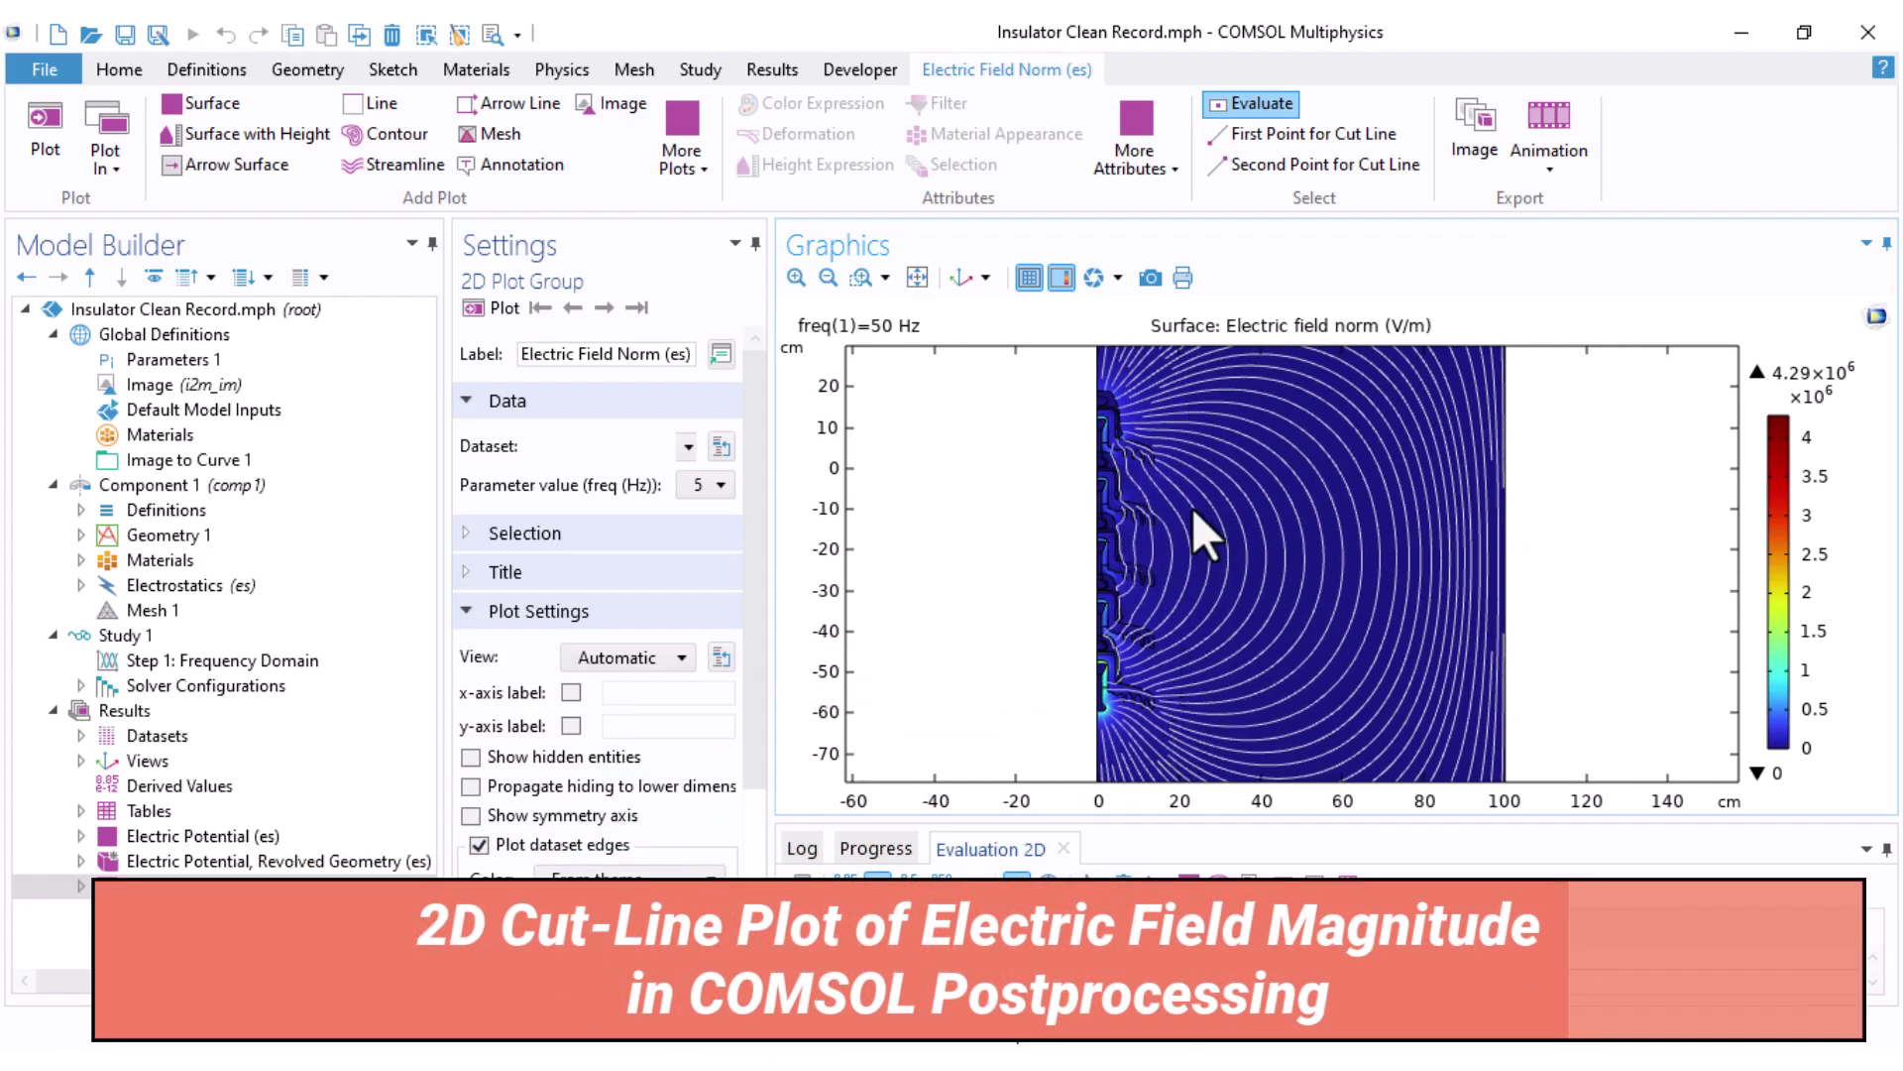
Step: Add a Cut Line 2D dataset running from r = 15, z = 5 cm to r = 15, z = -60 cm
left_click(81, 736)
right_click(115, 740)
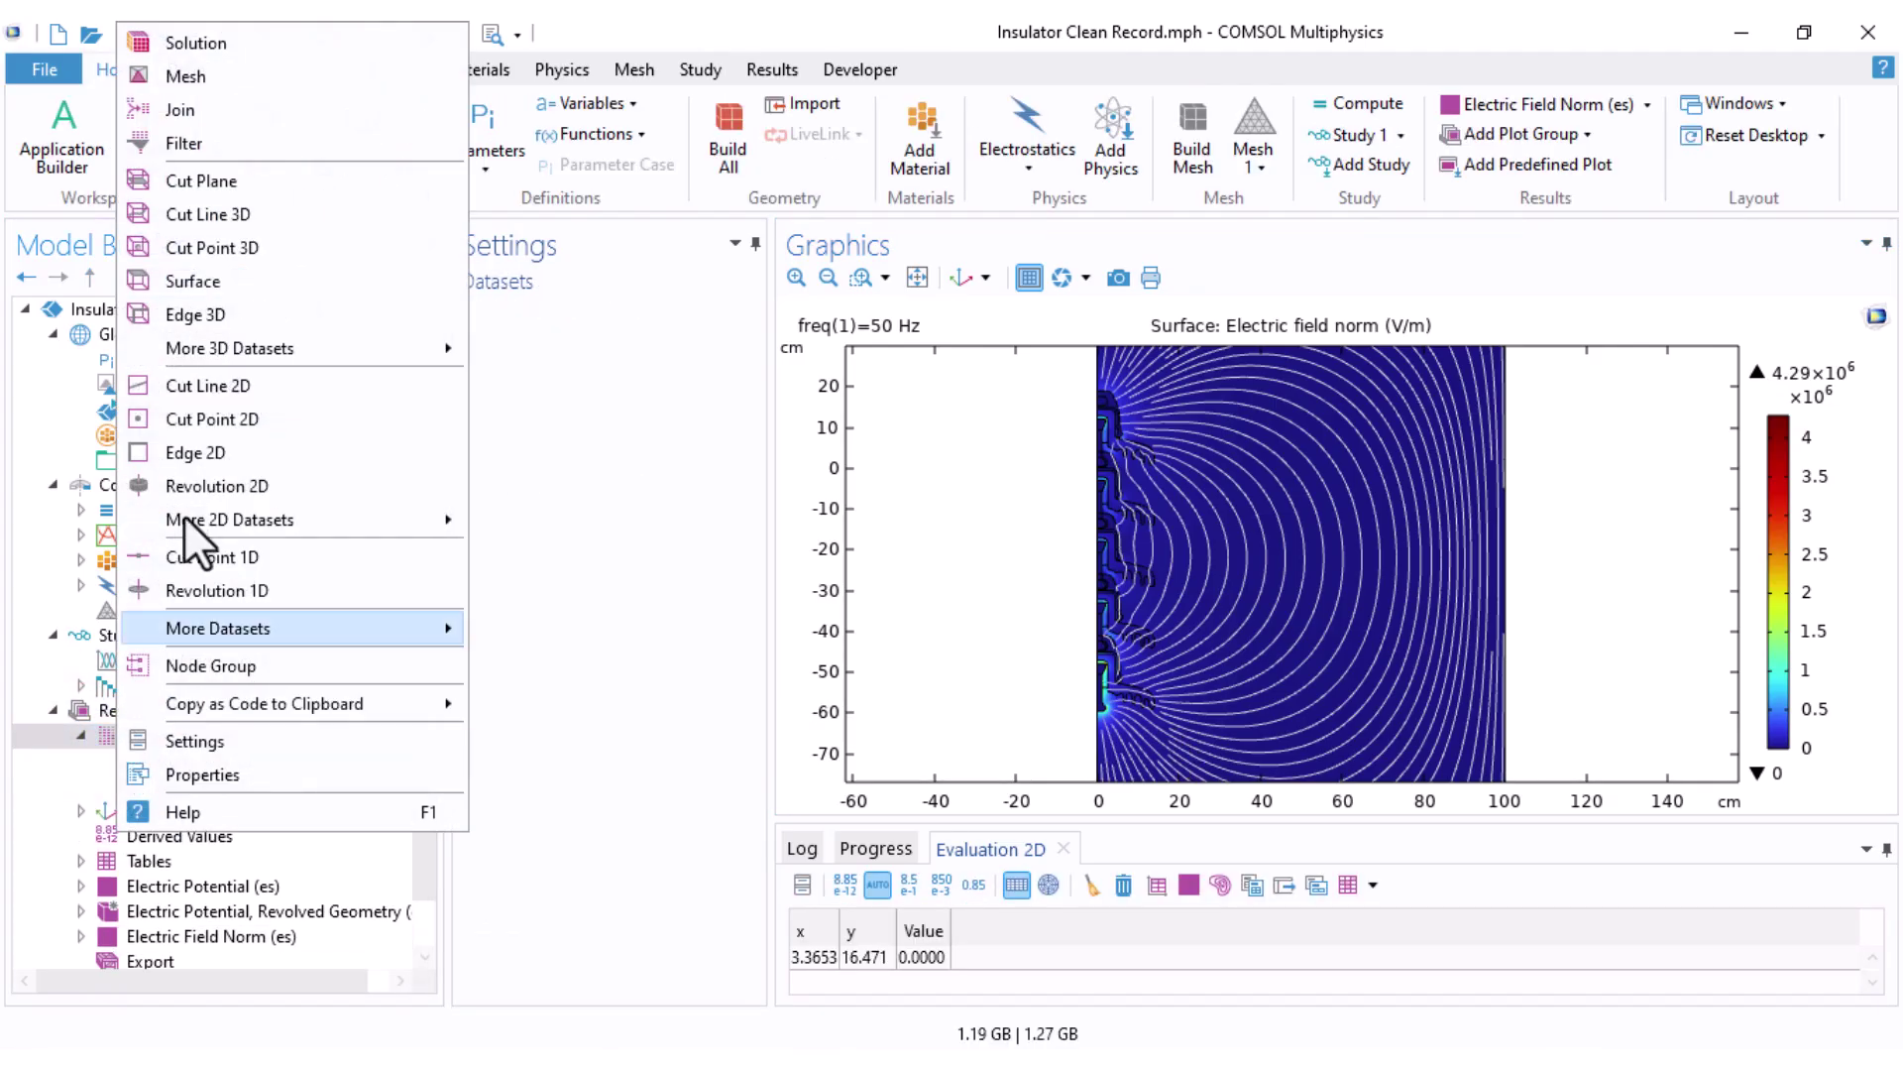
left_click(222, 393)
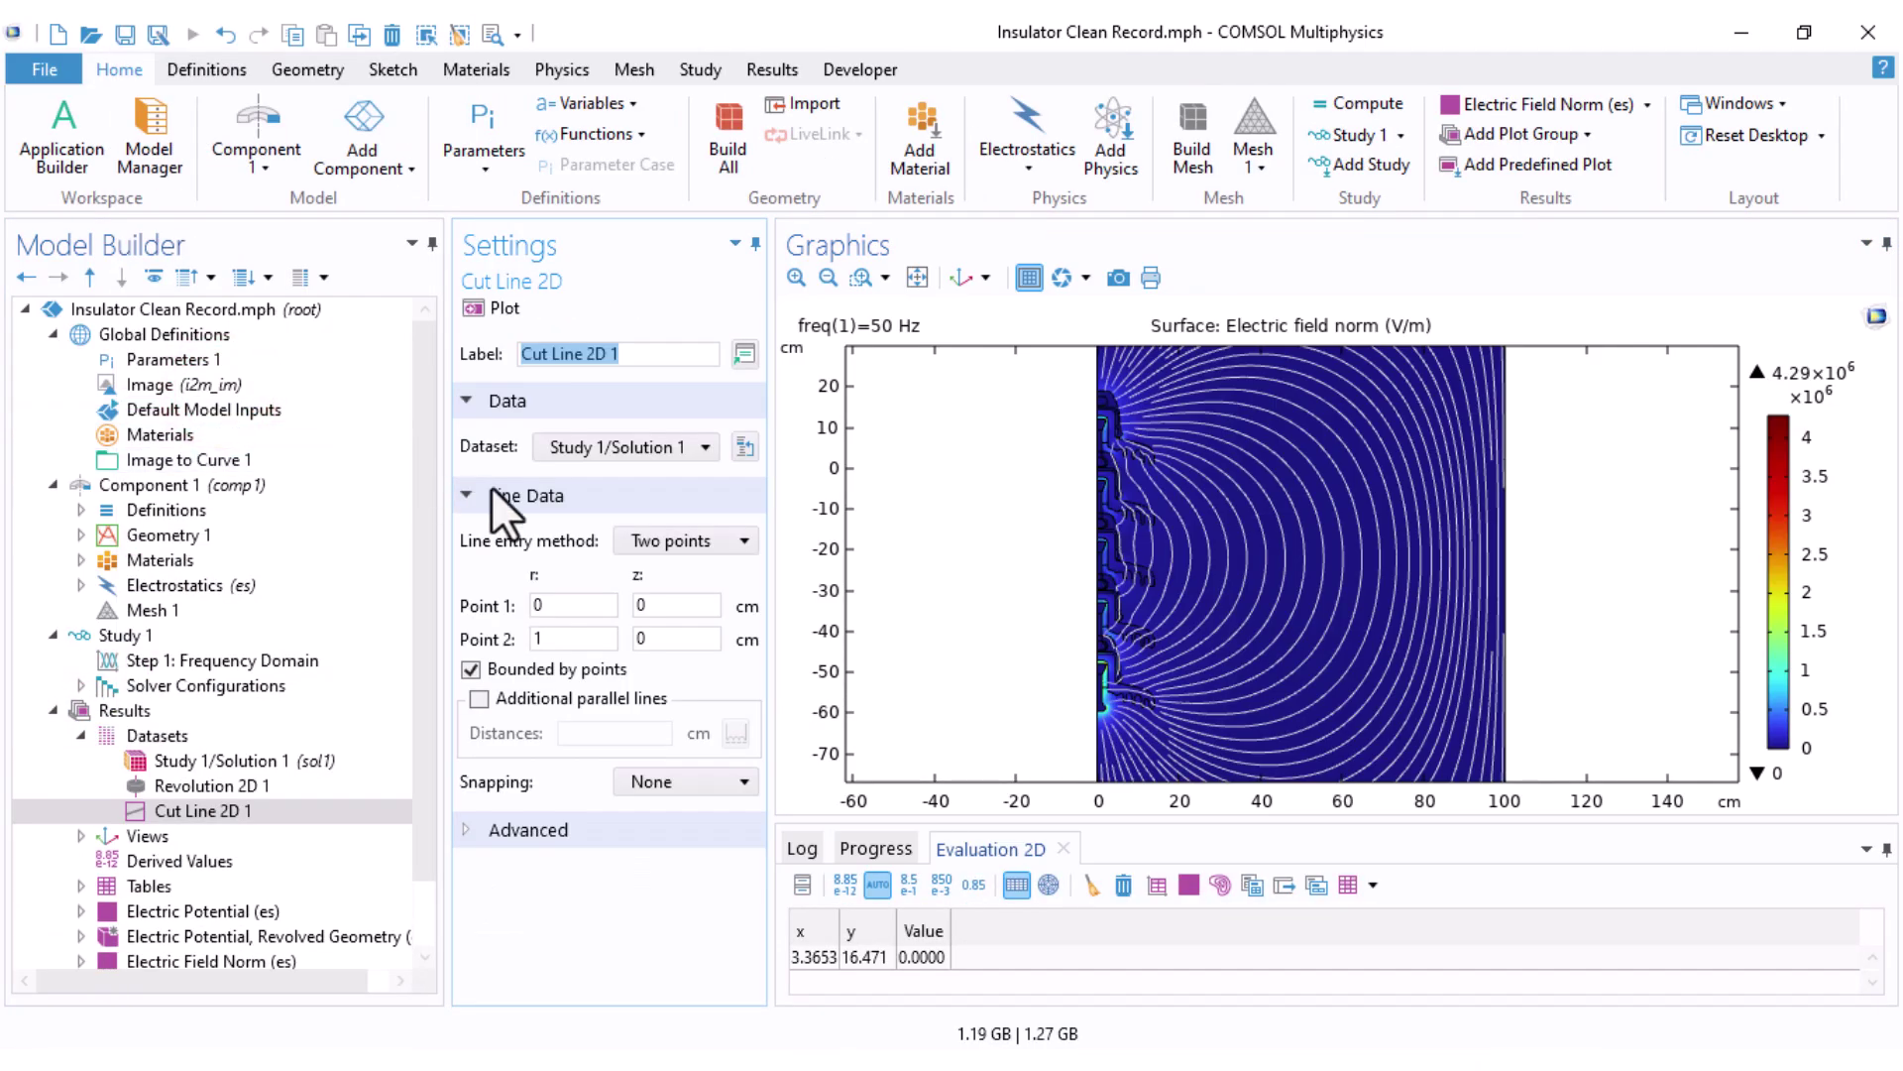
double_click(539, 606)
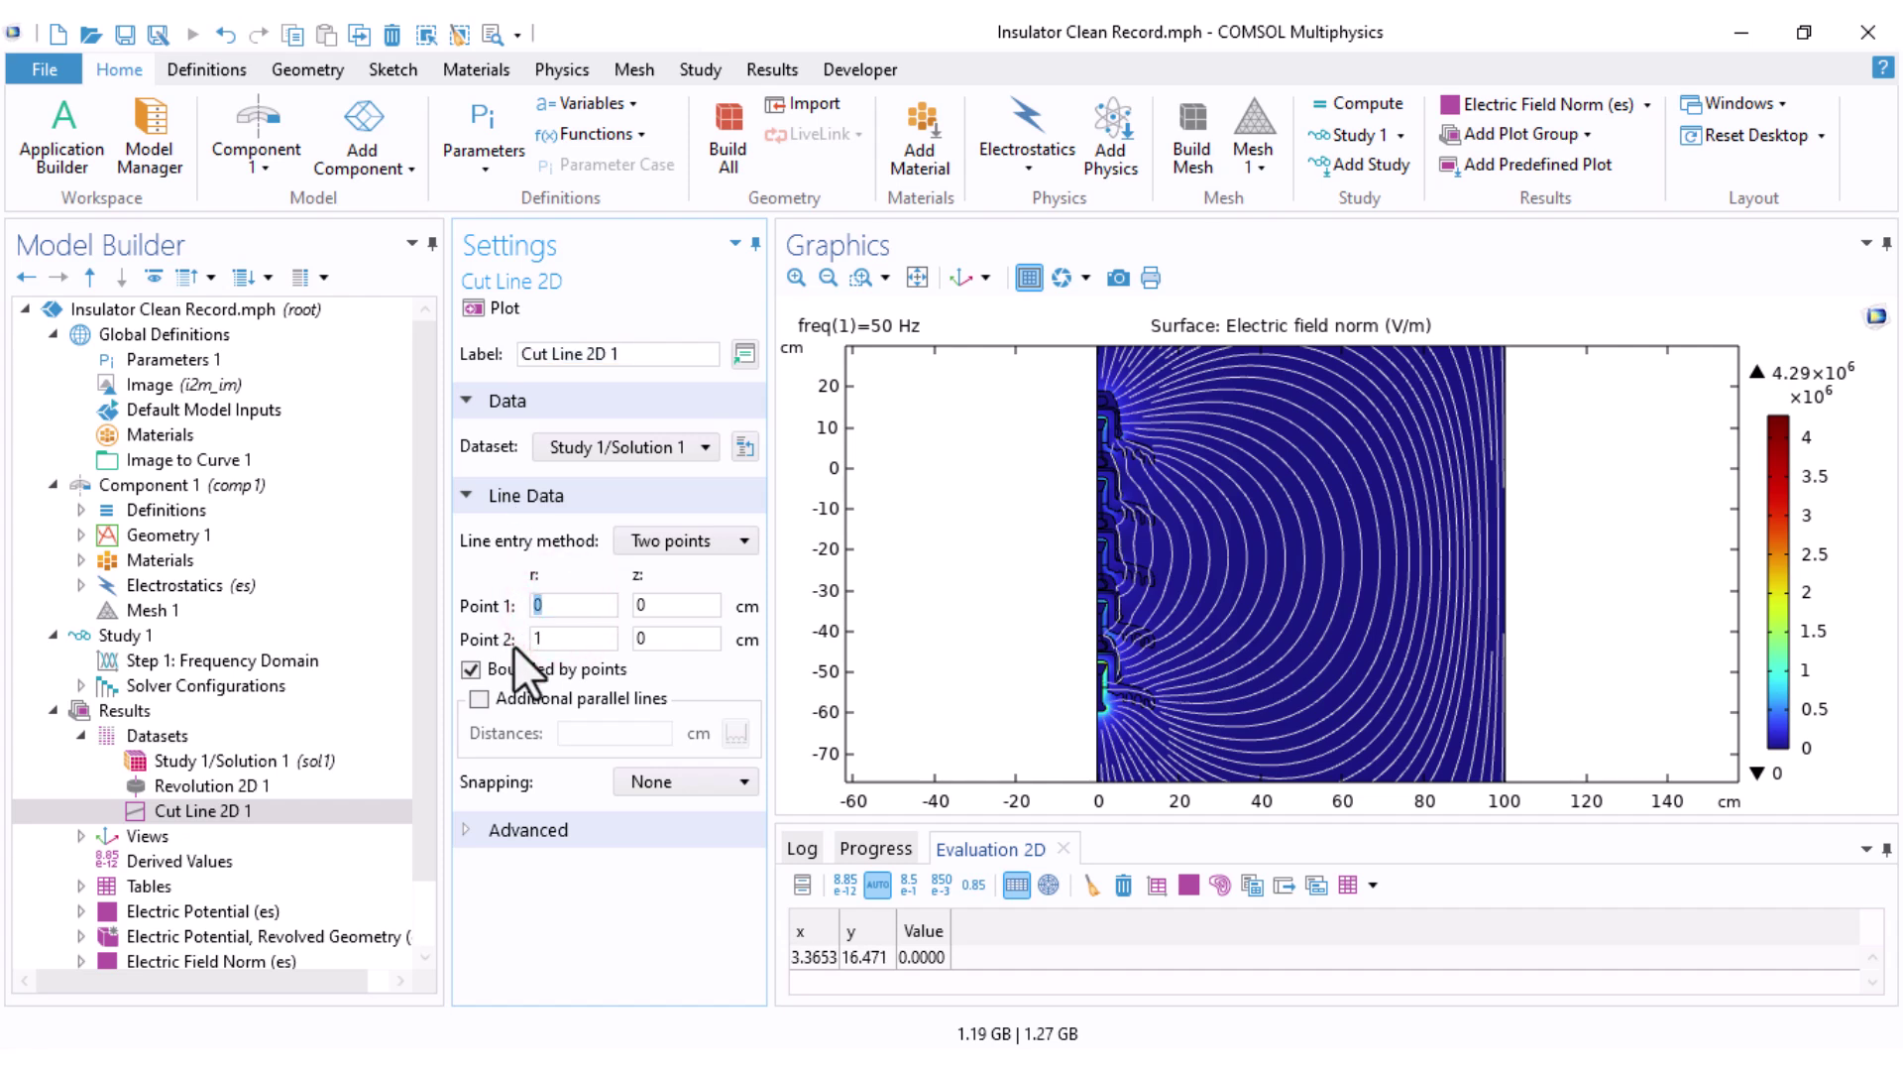
type("15")
key("Tab")
type("5")
key("Tab")
type("15")
key("Tab")
type("-60")
Step: Plot the cut line and check its position beside the sheds of the insulator string
left_click(477, 305)
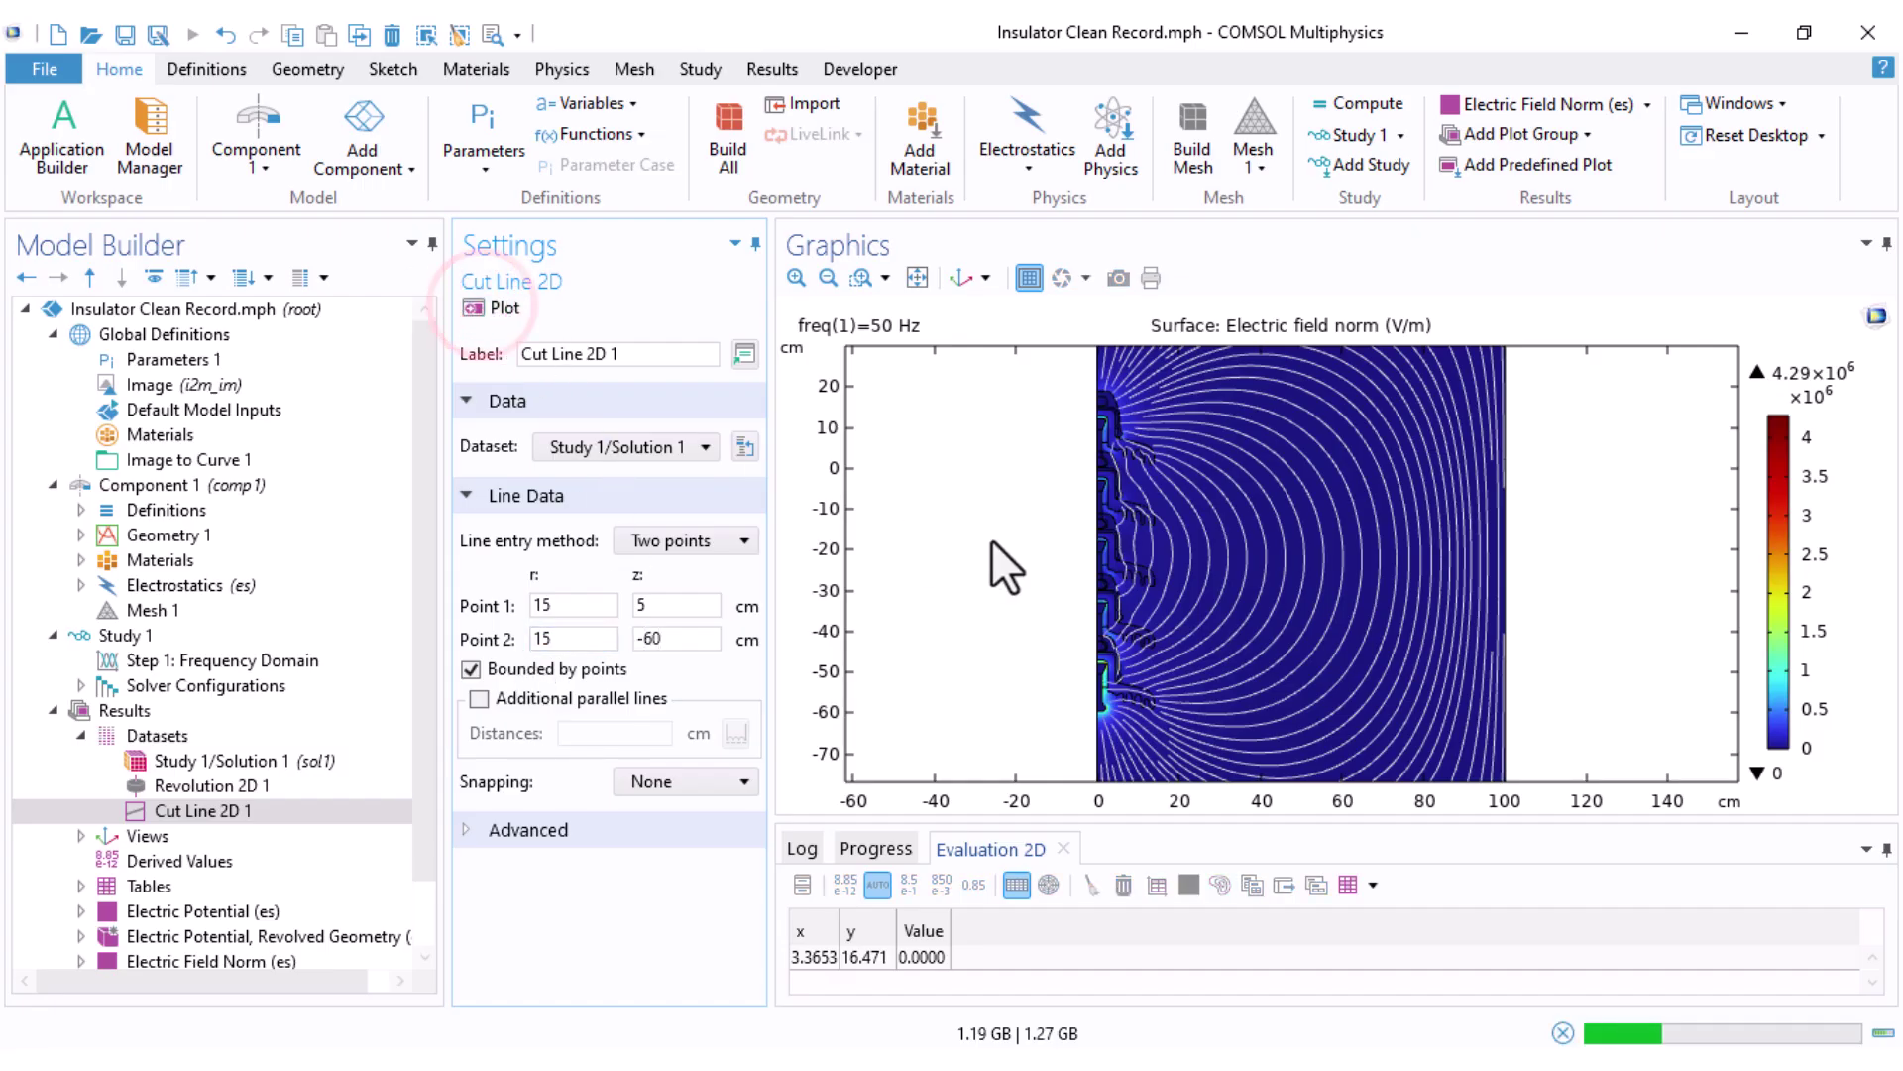
middle_click_drag(1075, 607, 1074, 459)
right_click_drag(1124, 551, 1036, 559)
middle_click_drag(1078, 555, 1076, 679)
right_click_drag(1083, 489, 1050, 467)
middle_click_drag(1033, 487, 977, 595)
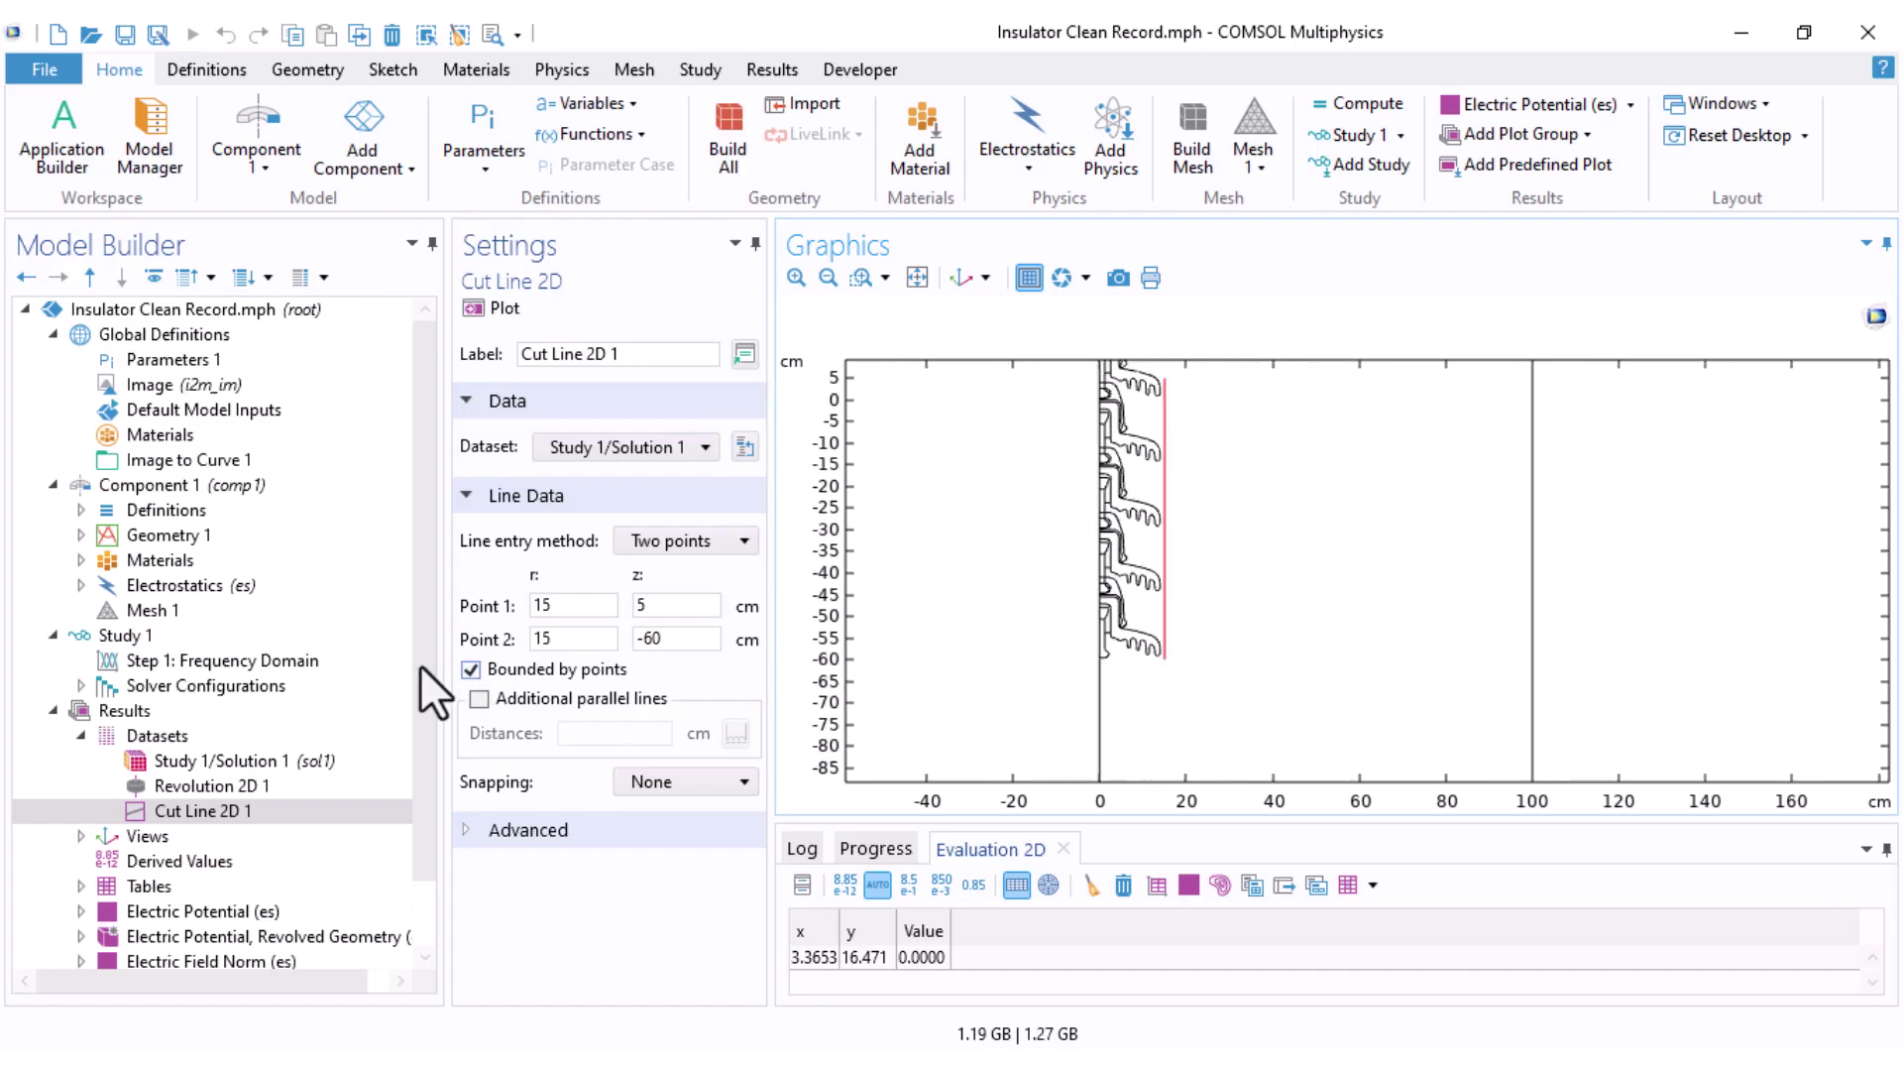
Step: Add a 1D Plot Group to the results with a Line Graph that uses the Cut Line 2D 1 dataset
right_click(104, 712)
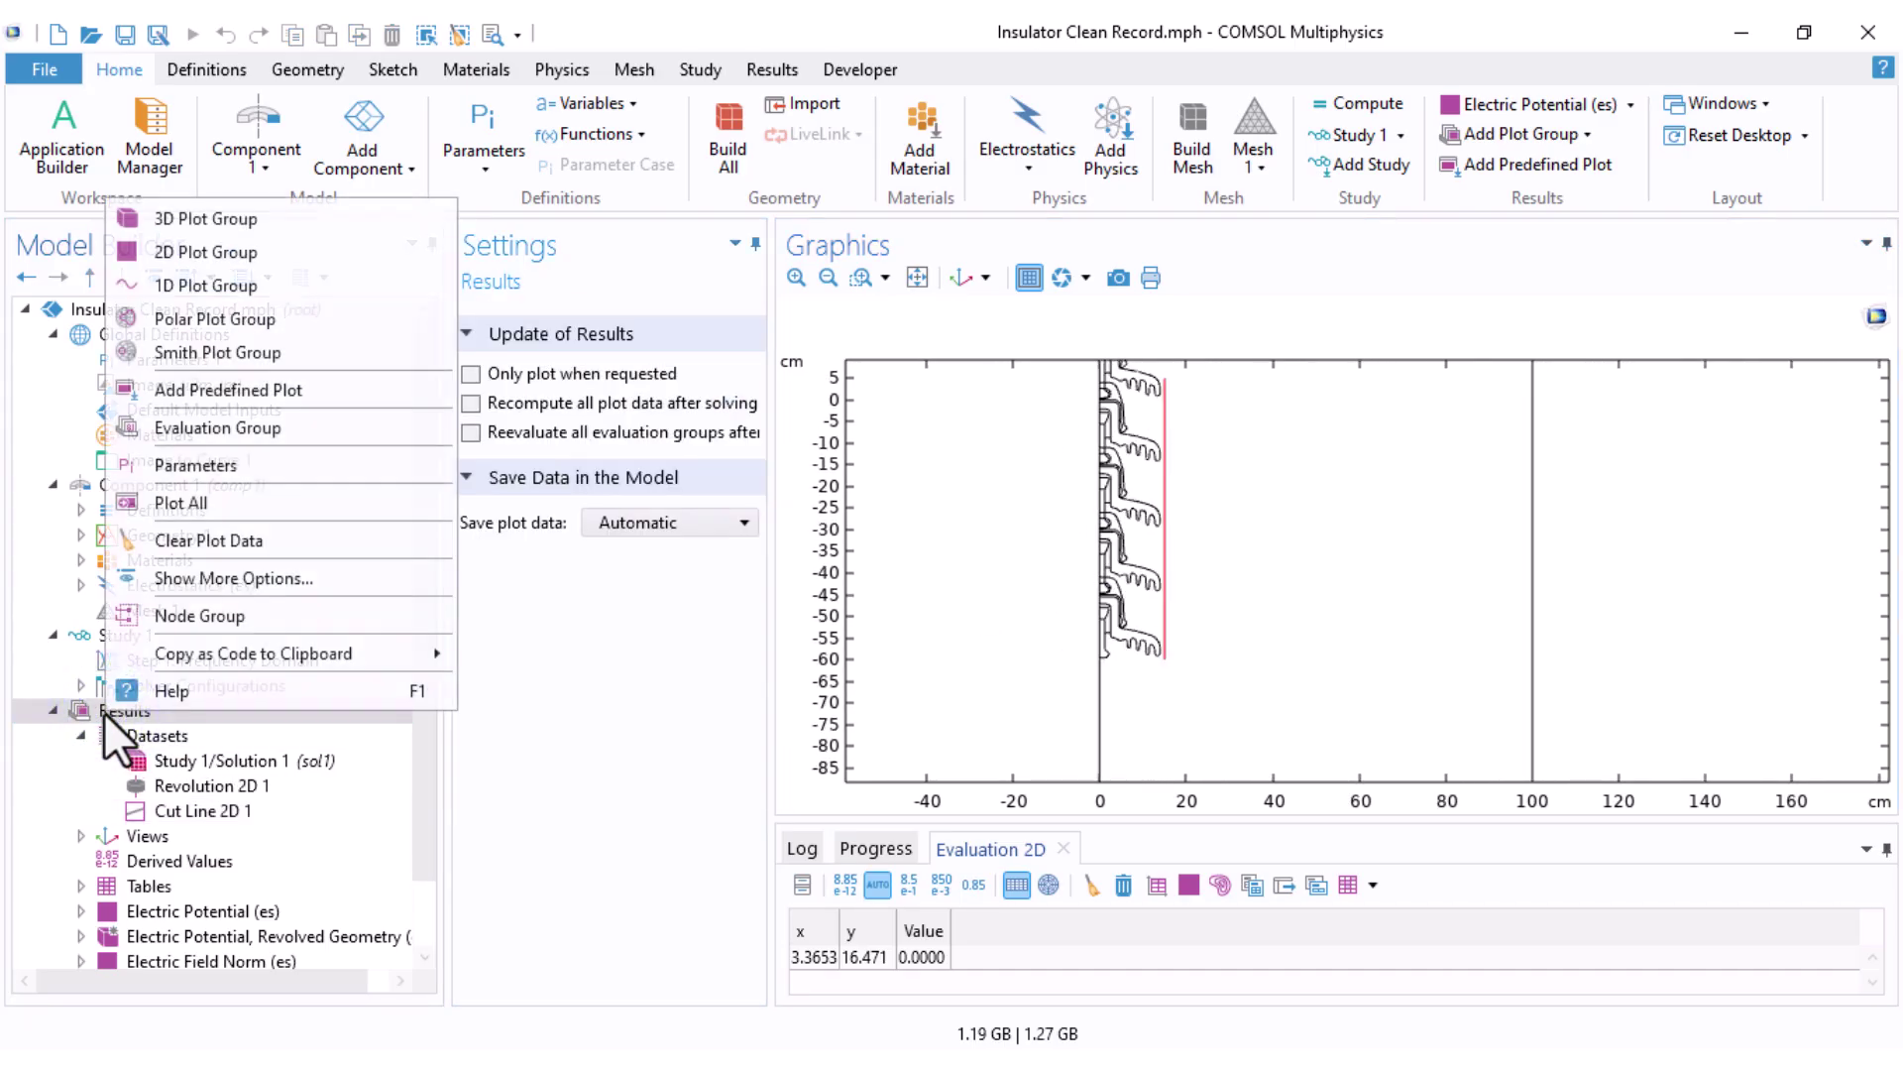
left_click(193, 286)
left_click_drag(421, 495, 420, 536)
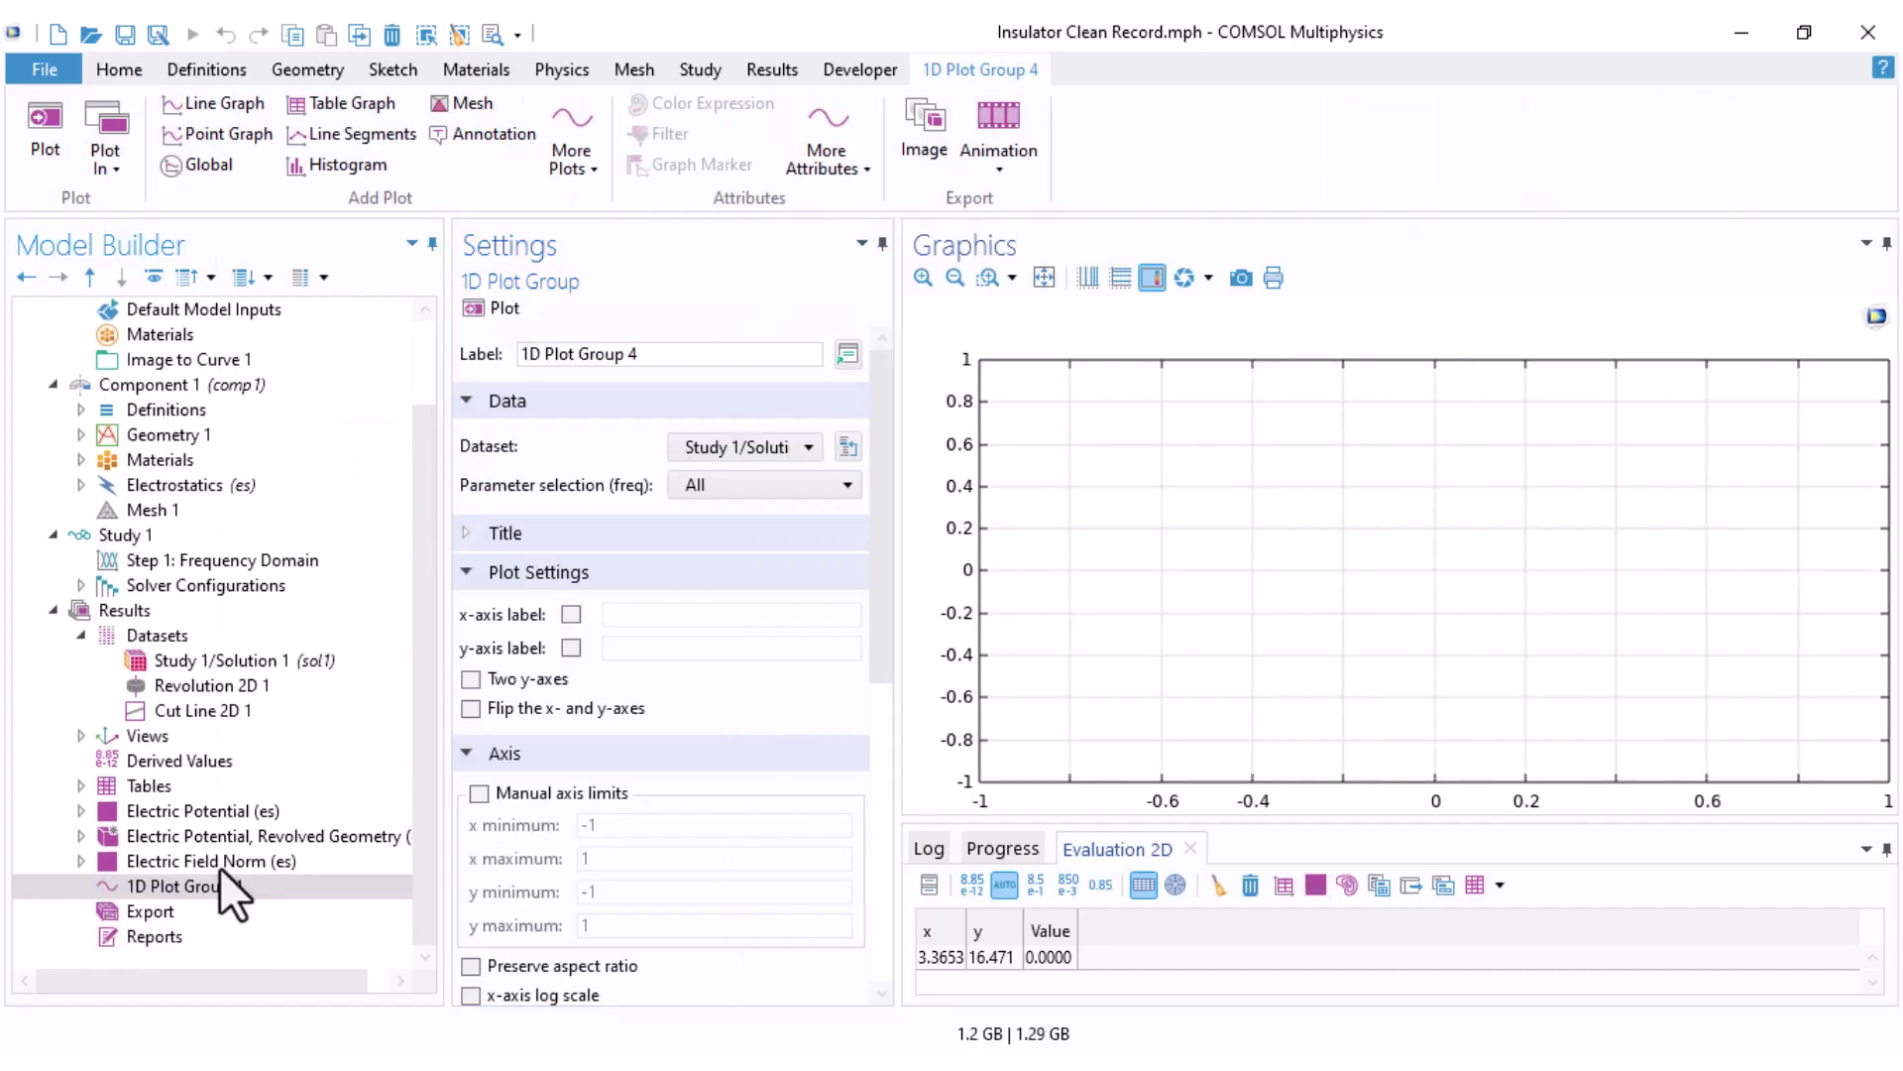
right_click(216, 882)
left_click(307, 172)
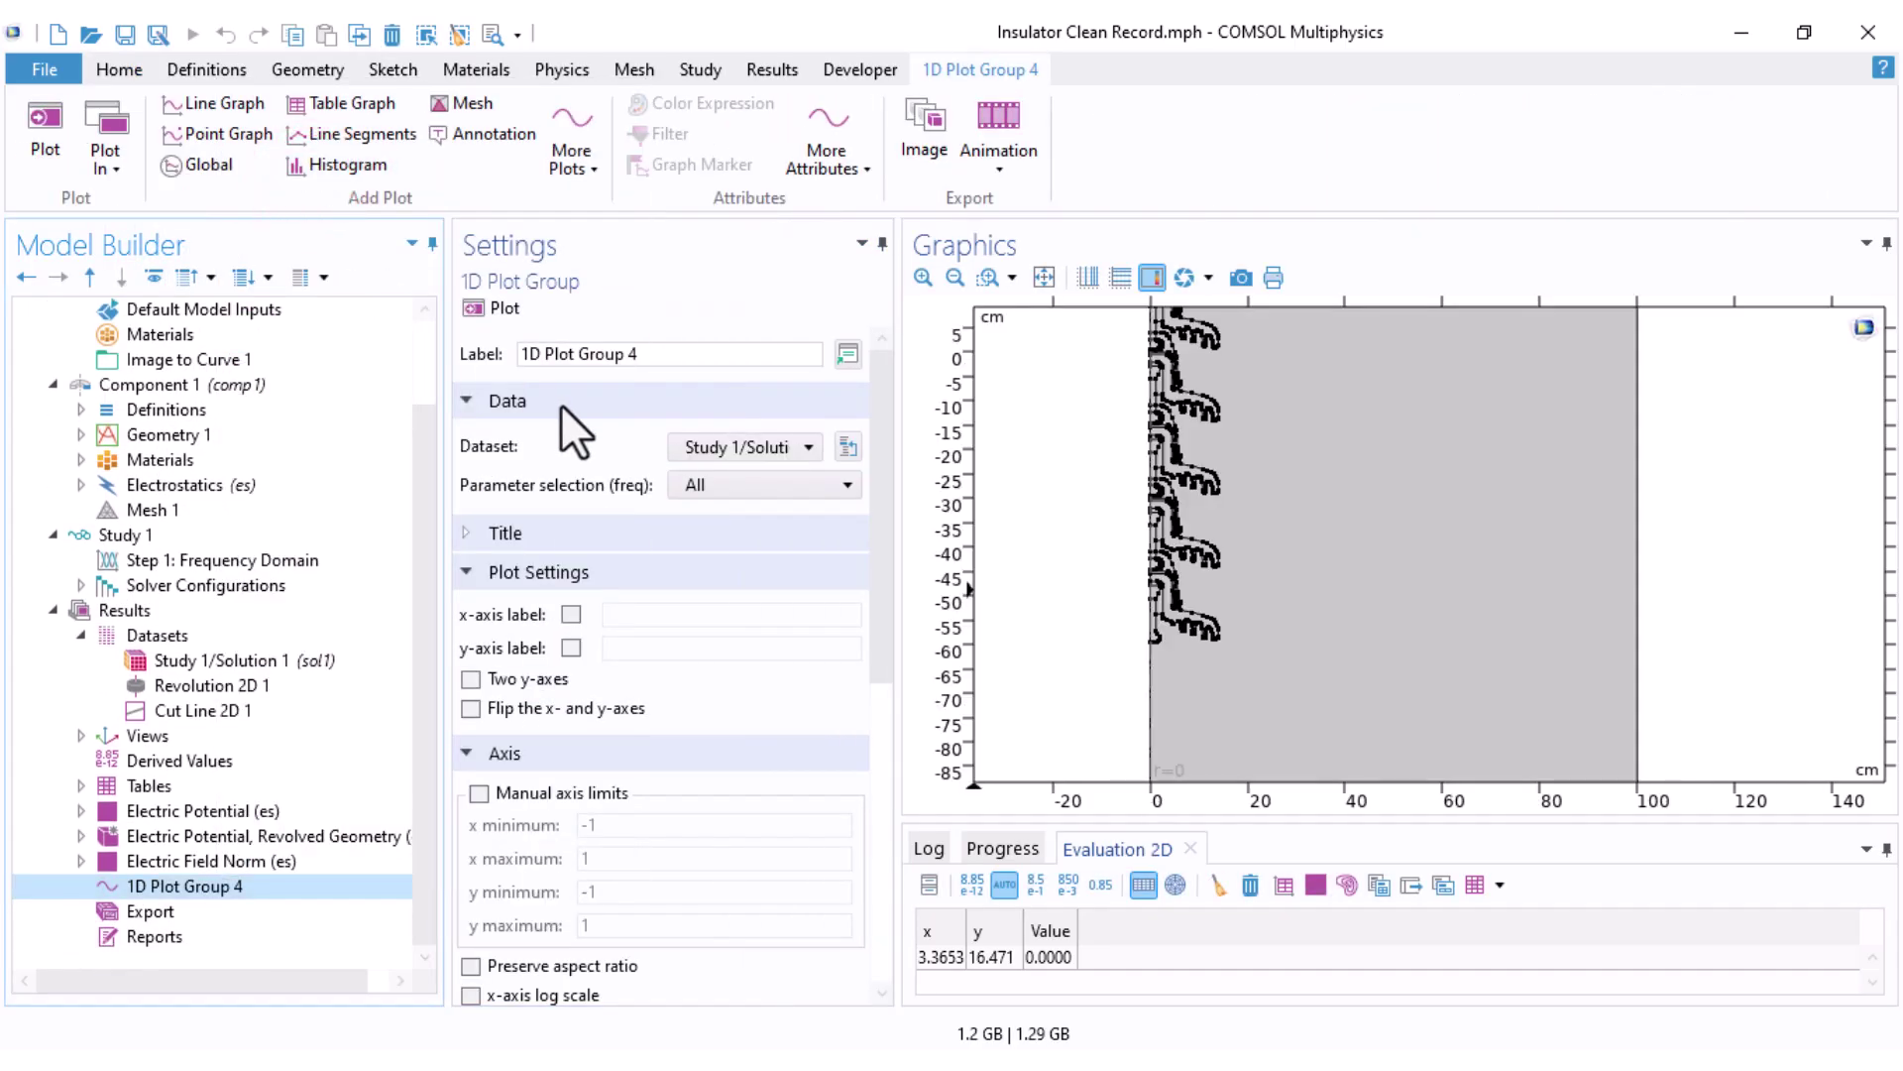
left_click(646, 448)
left_click(631, 557)
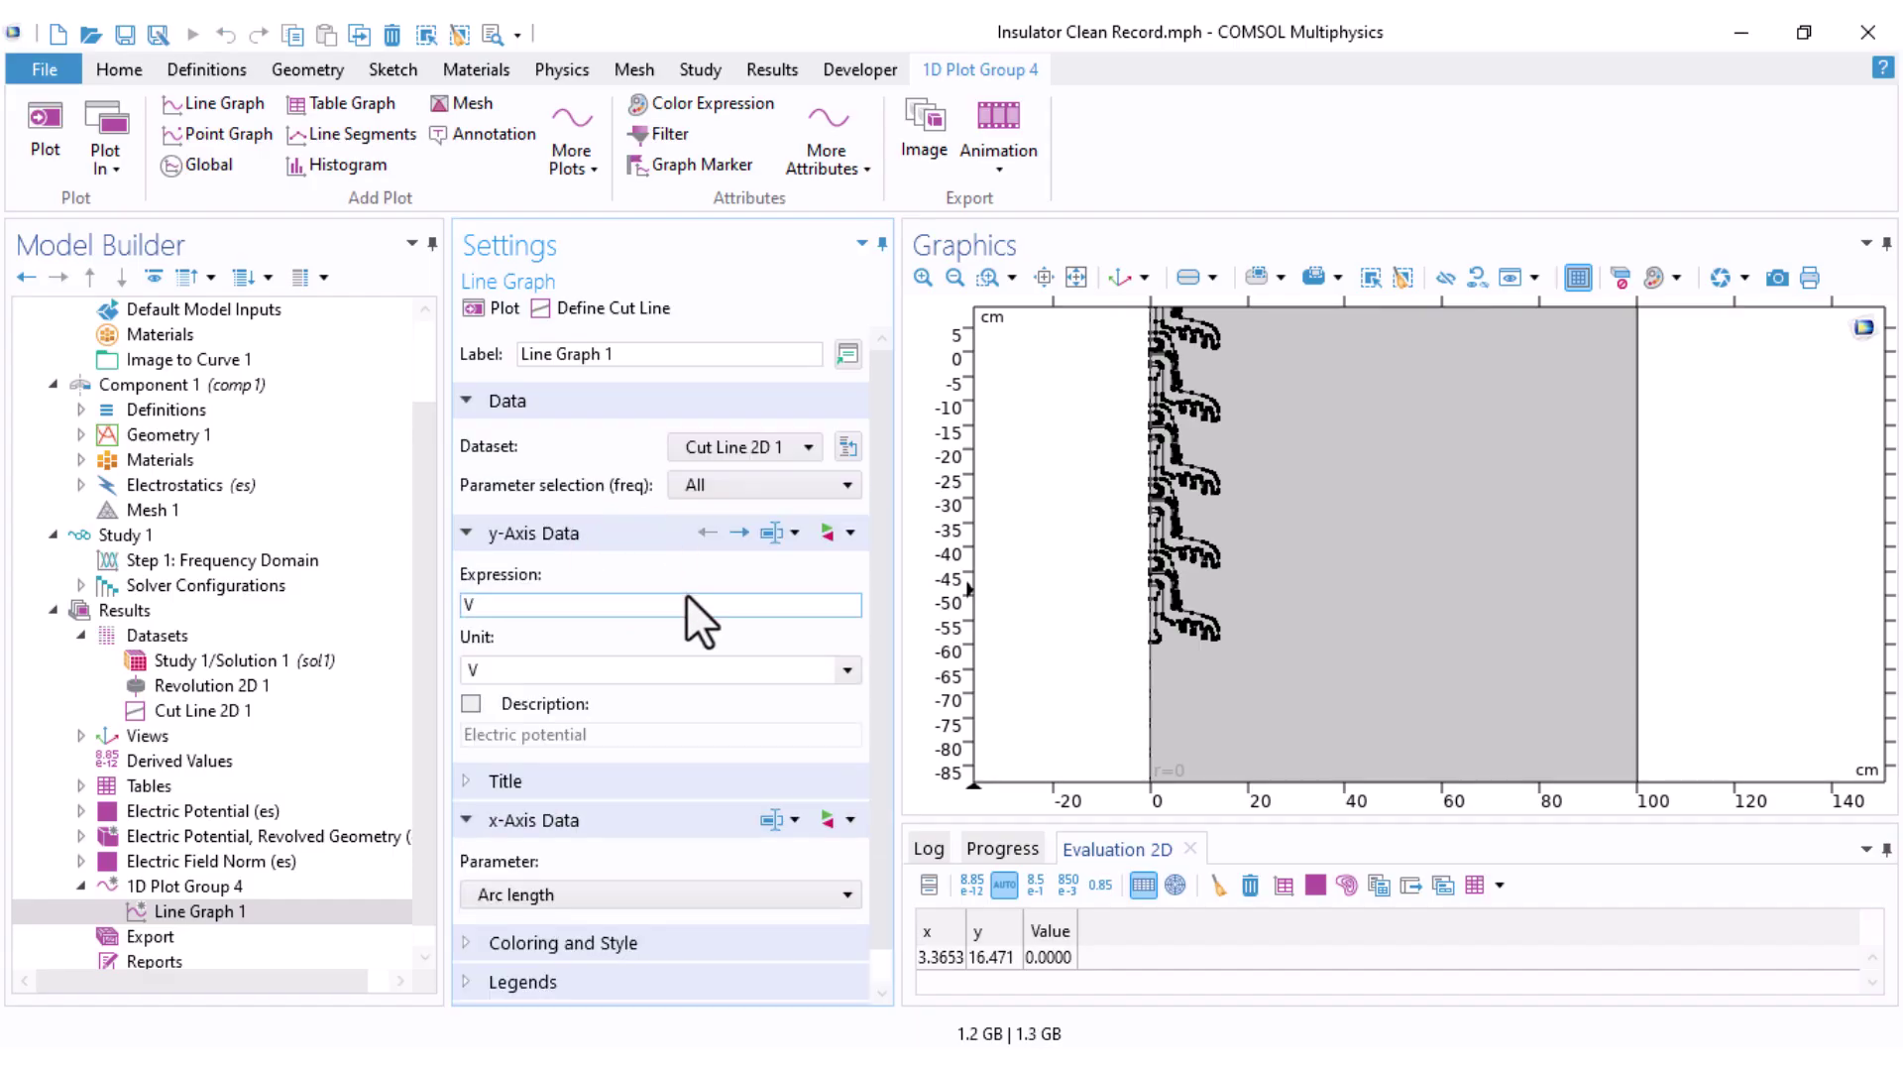
Step: Set the line graph's y-axis expression to the electric field norm, es.normE, and plot it
left_click(827, 533)
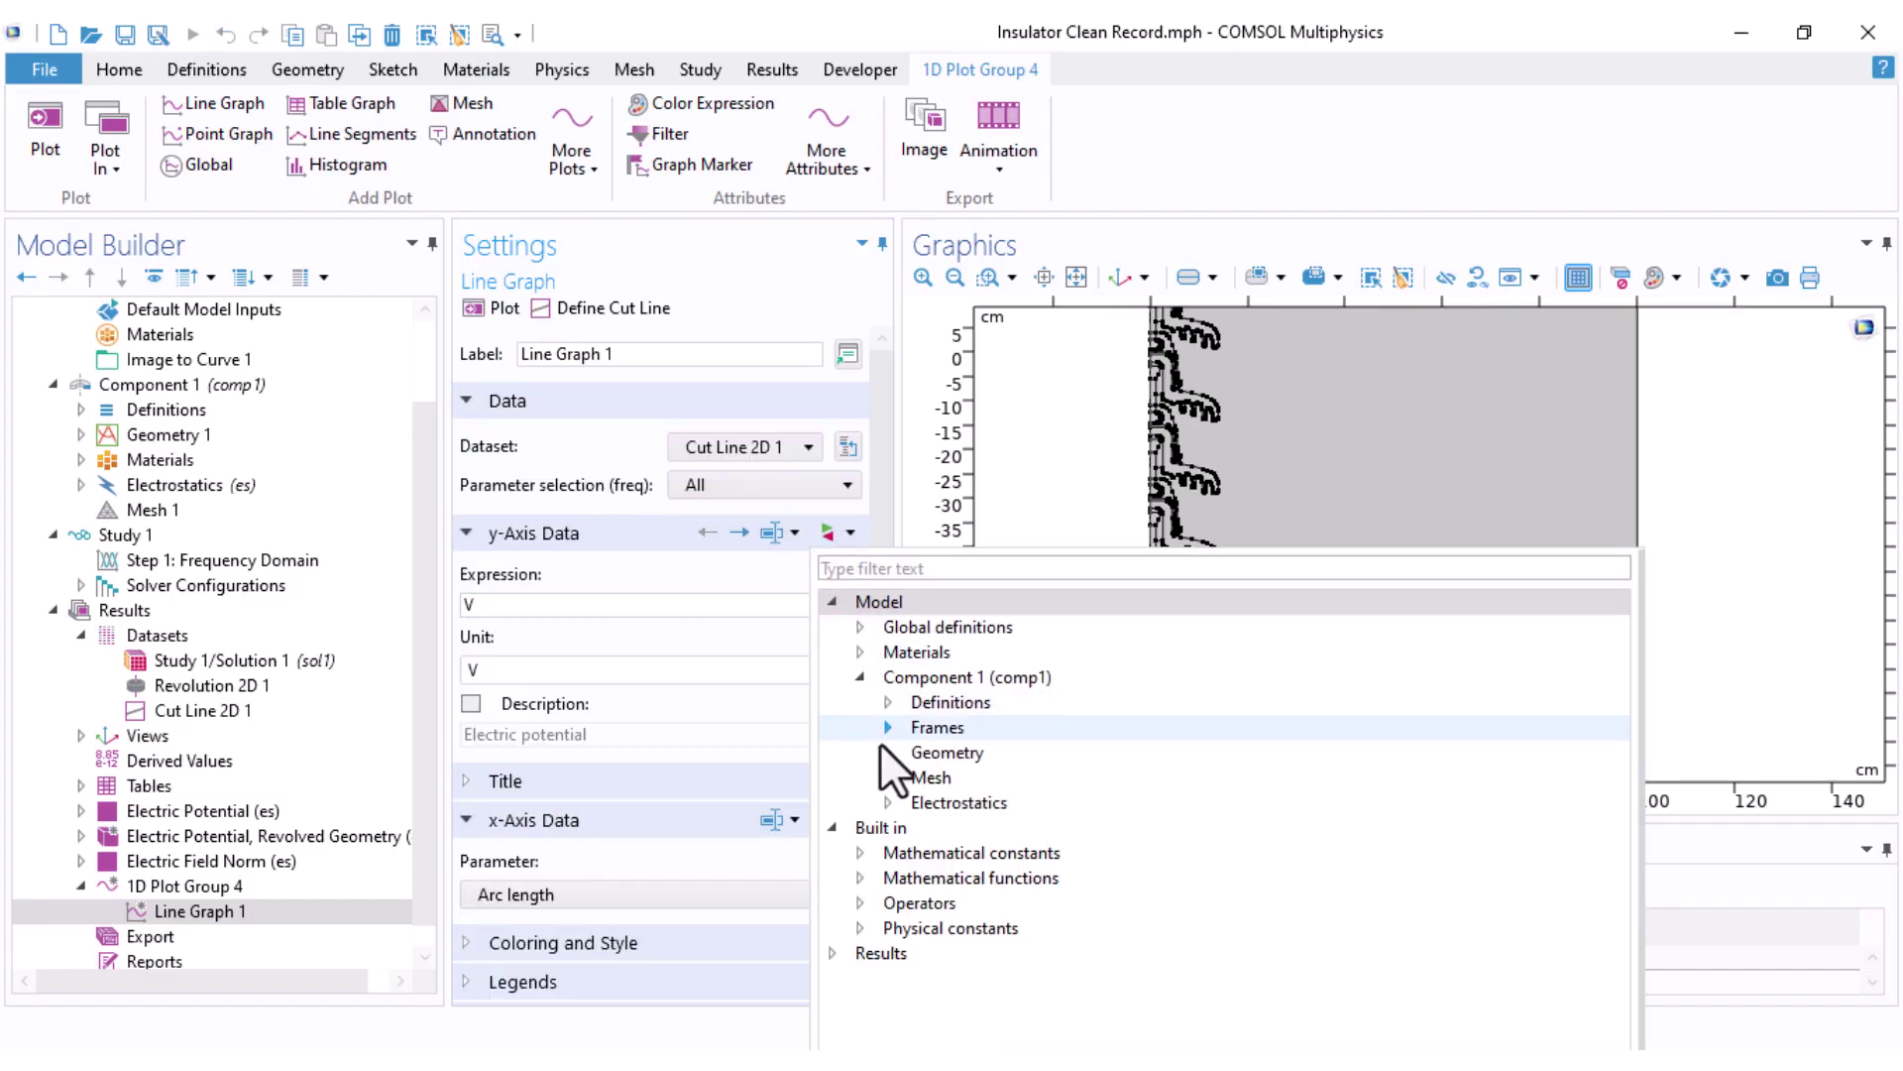
left_click(888, 802)
scroll(944, 845, "down", 3)
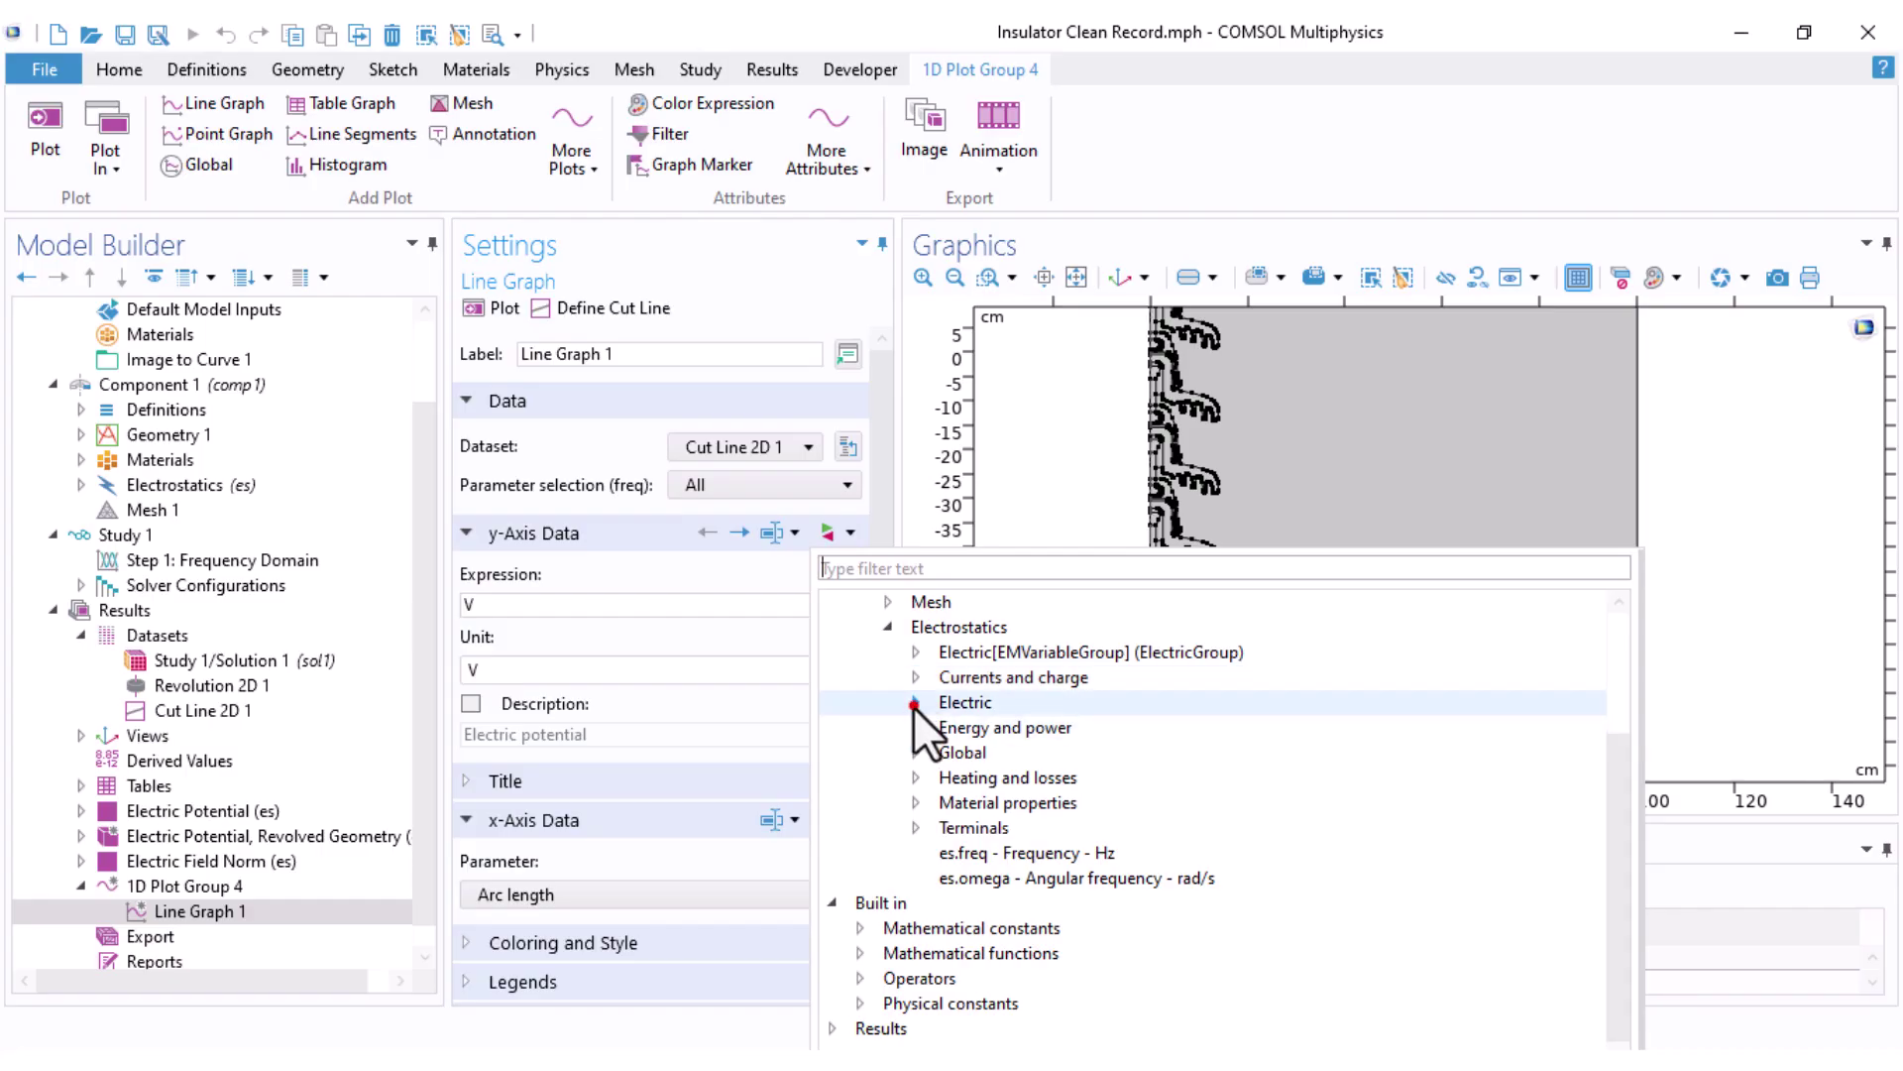
left_click(915, 702)
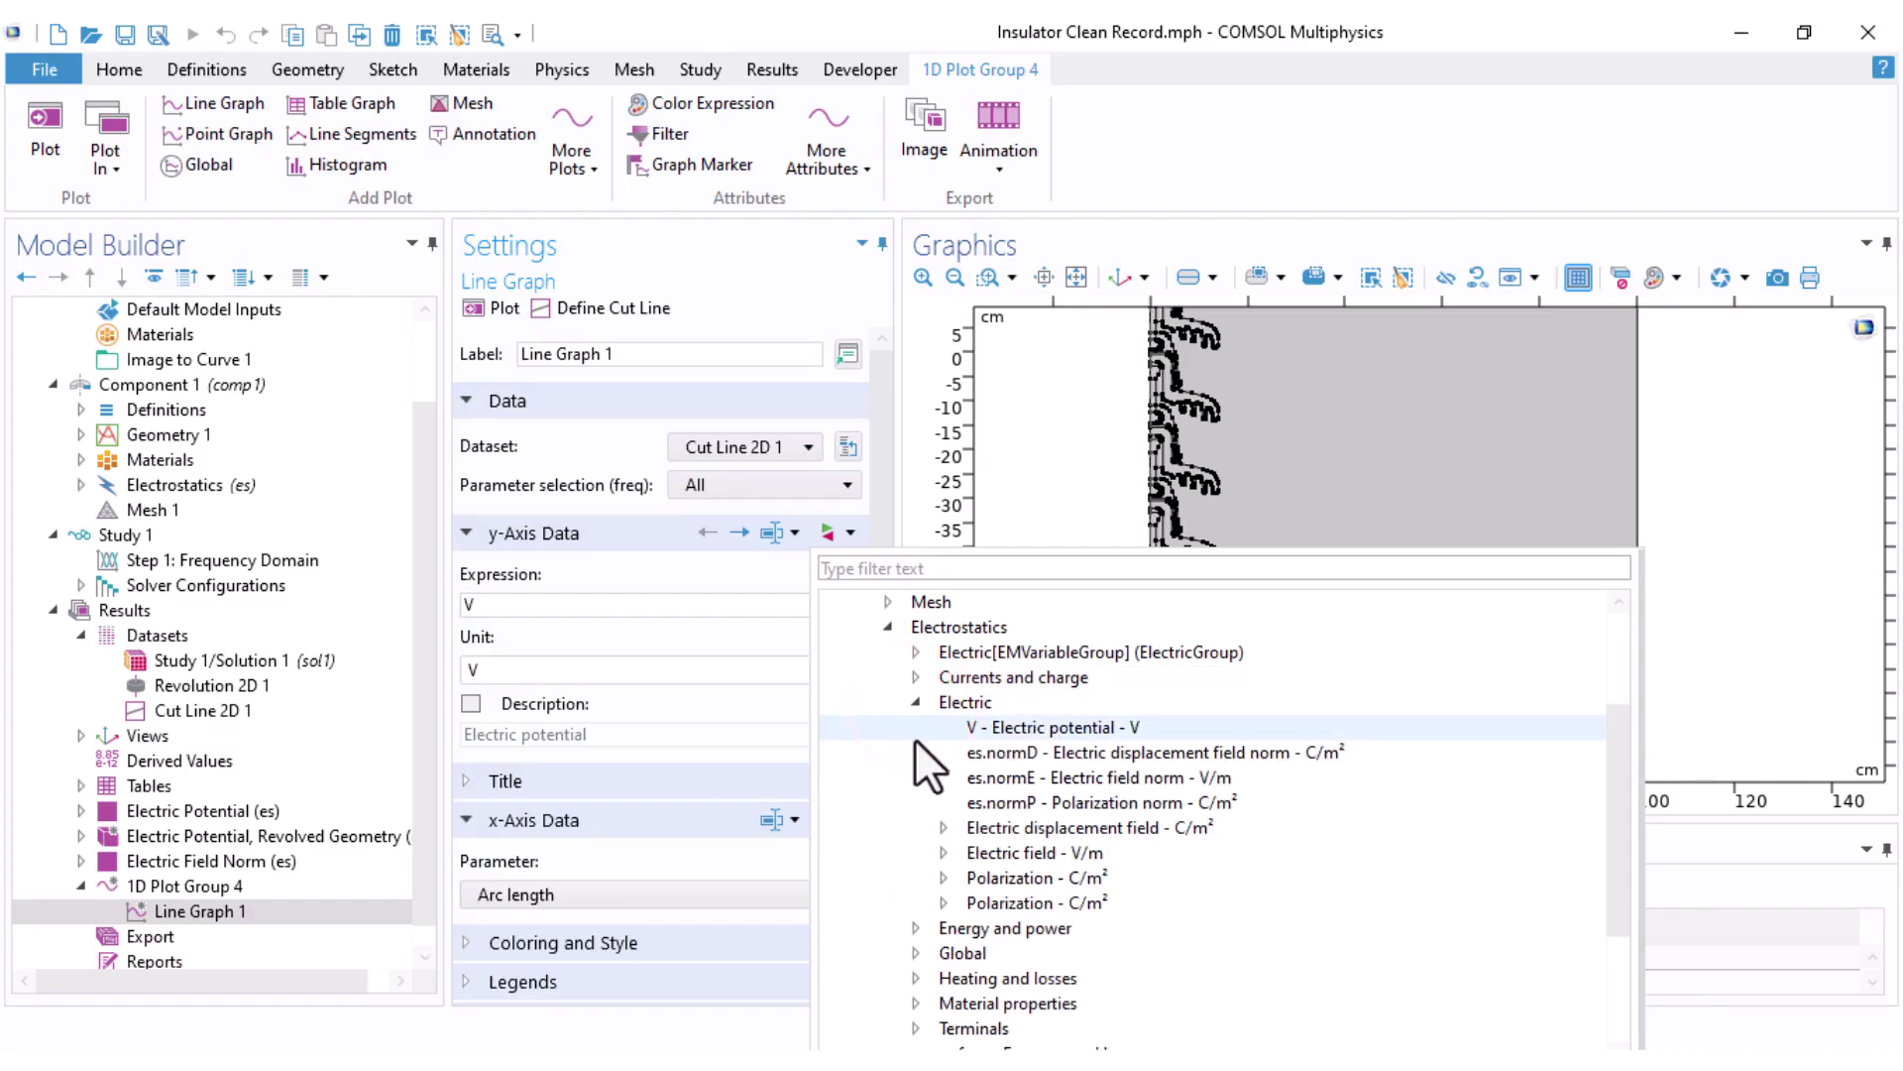
double_click(1031, 782)
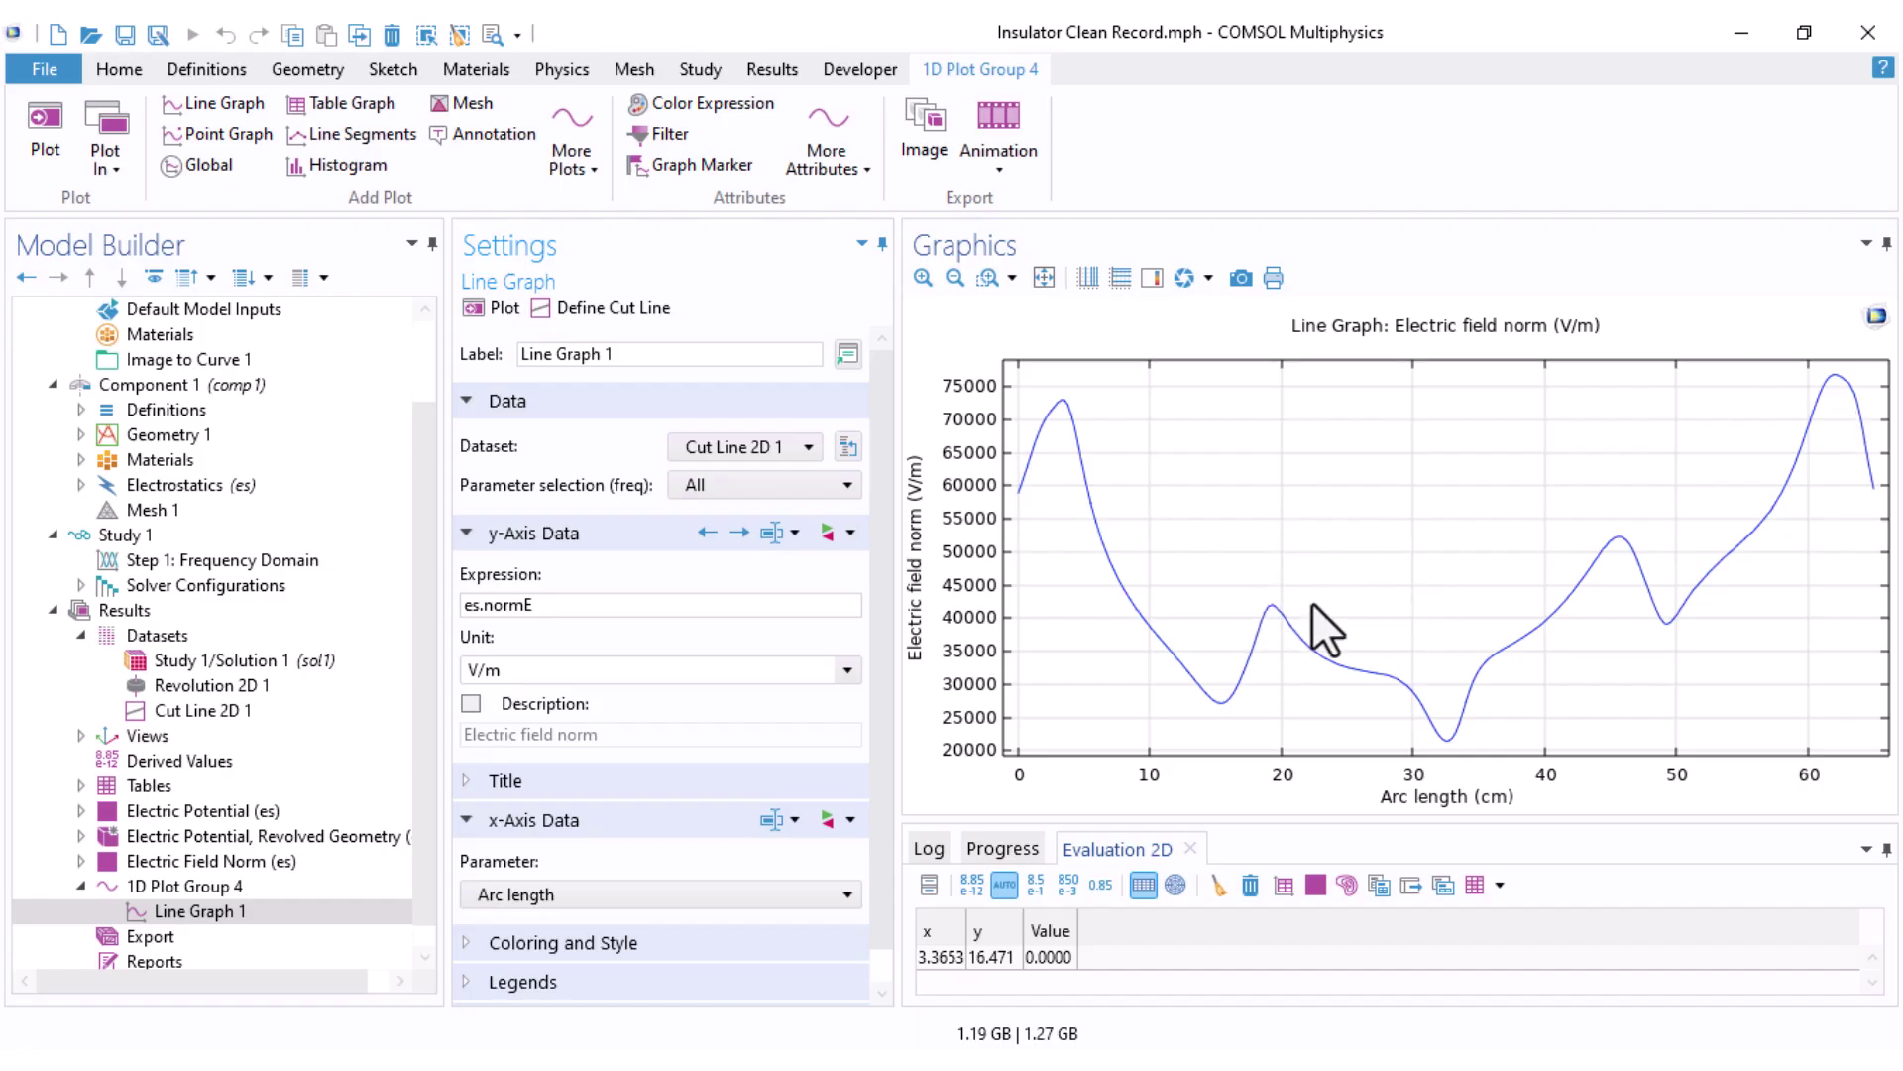
Step: Move both points of the cut line to r = 20 cm, plot it, and show the updated electric field norm graph
left_click(192, 708)
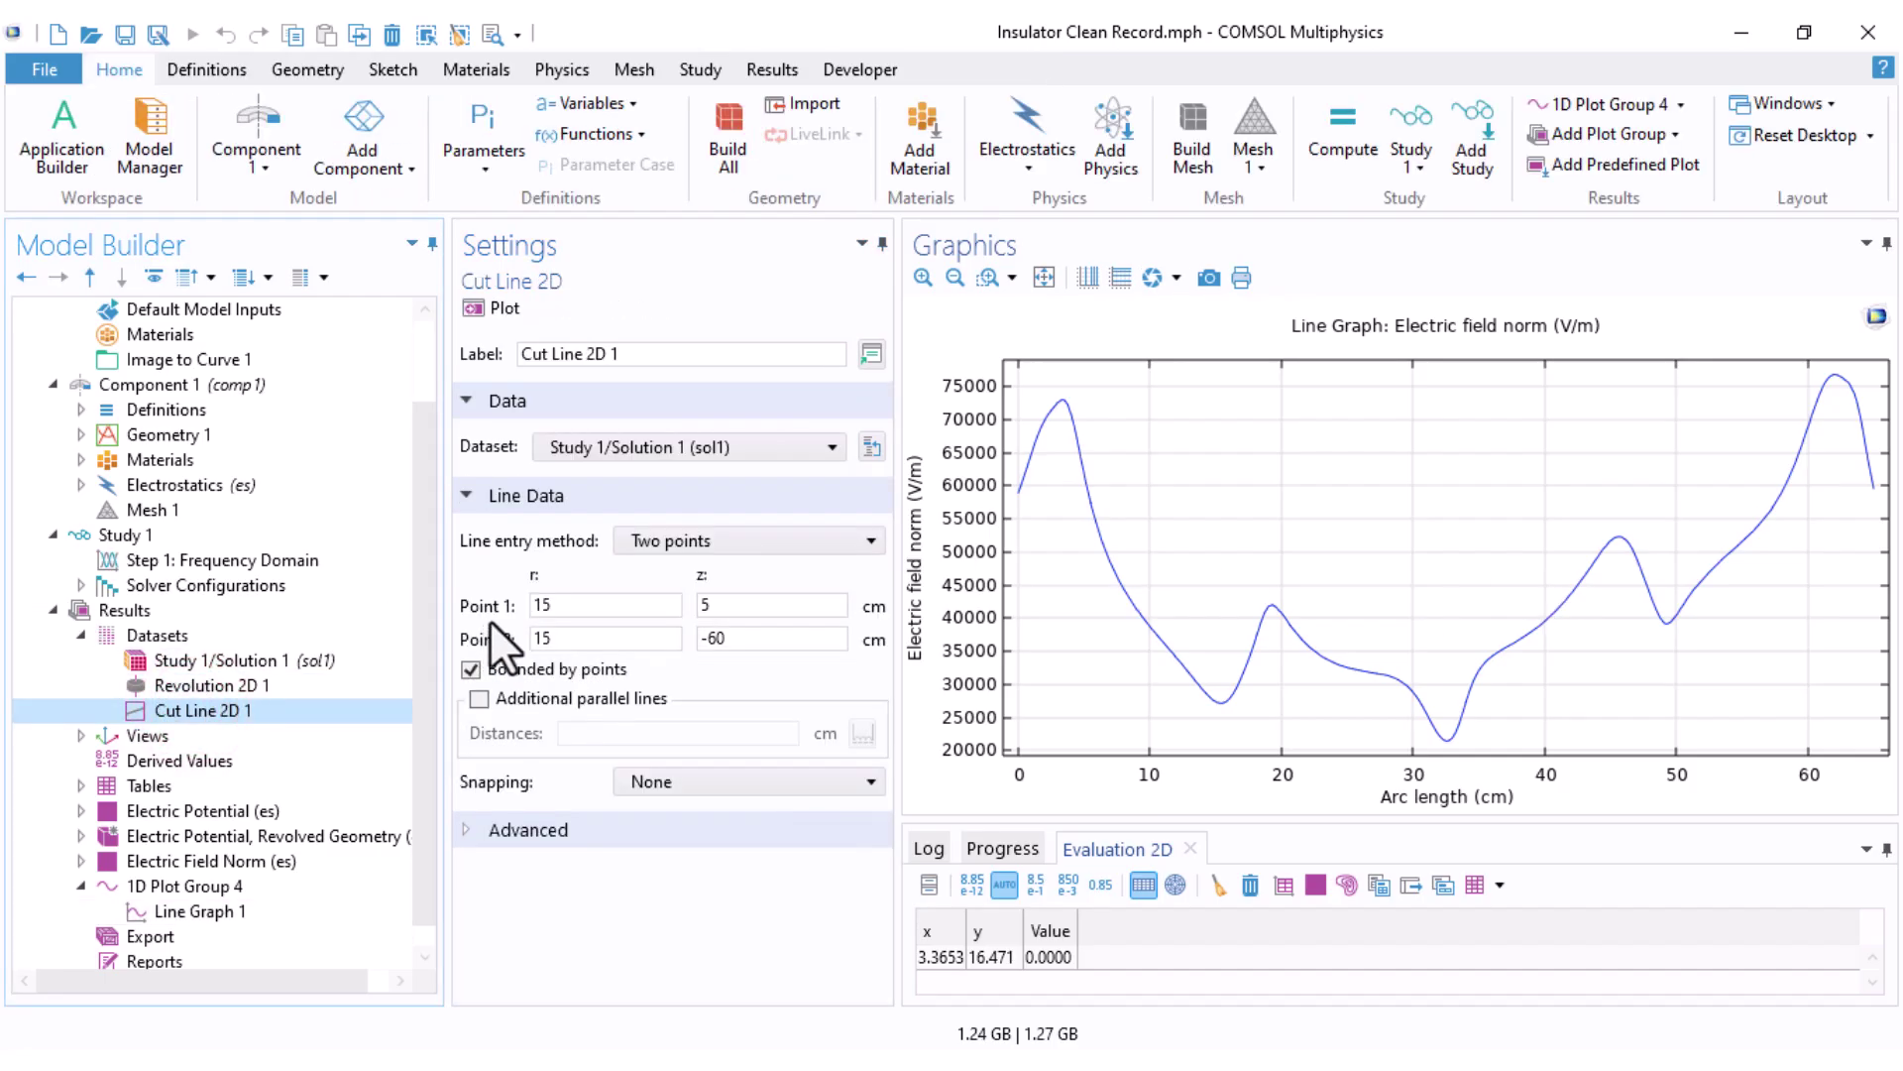
double_click(535, 643)
type("20")
left_click(496, 308)
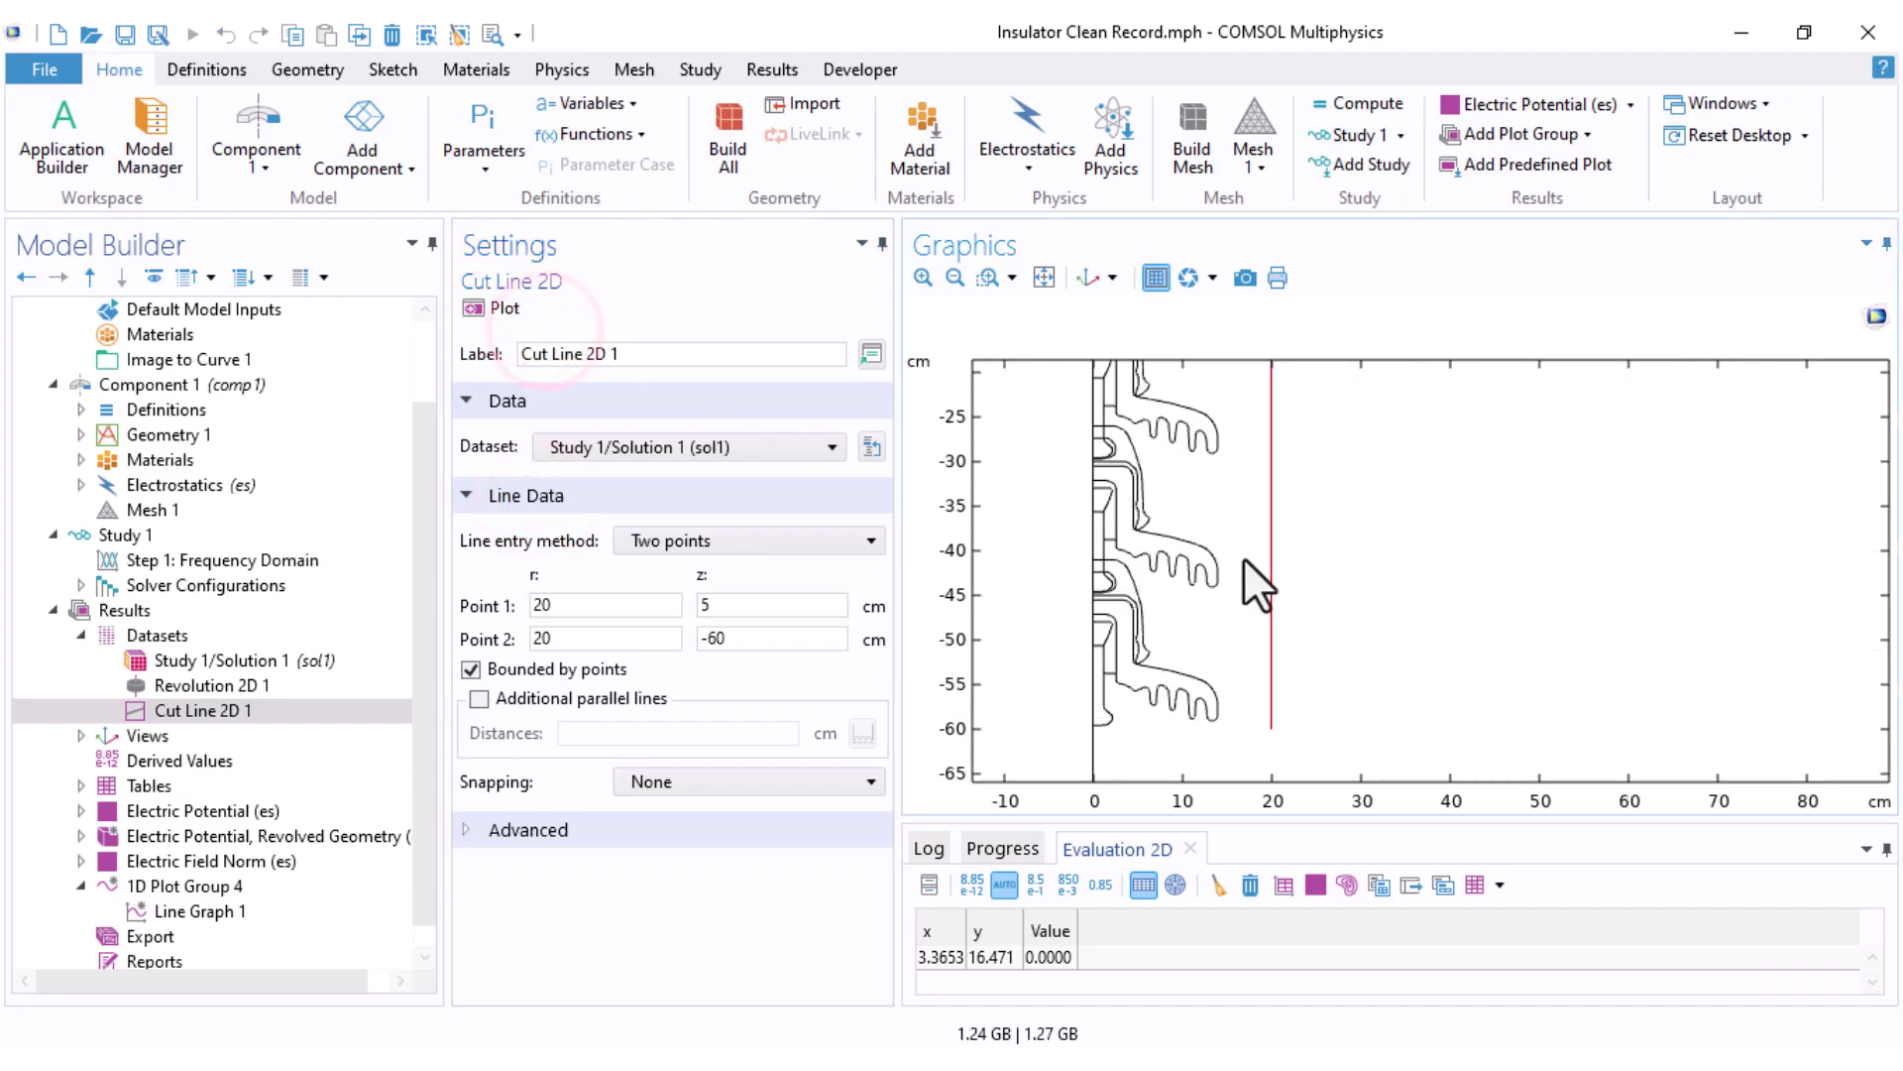
middle_click_drag(1239, 607, 1237, 401)
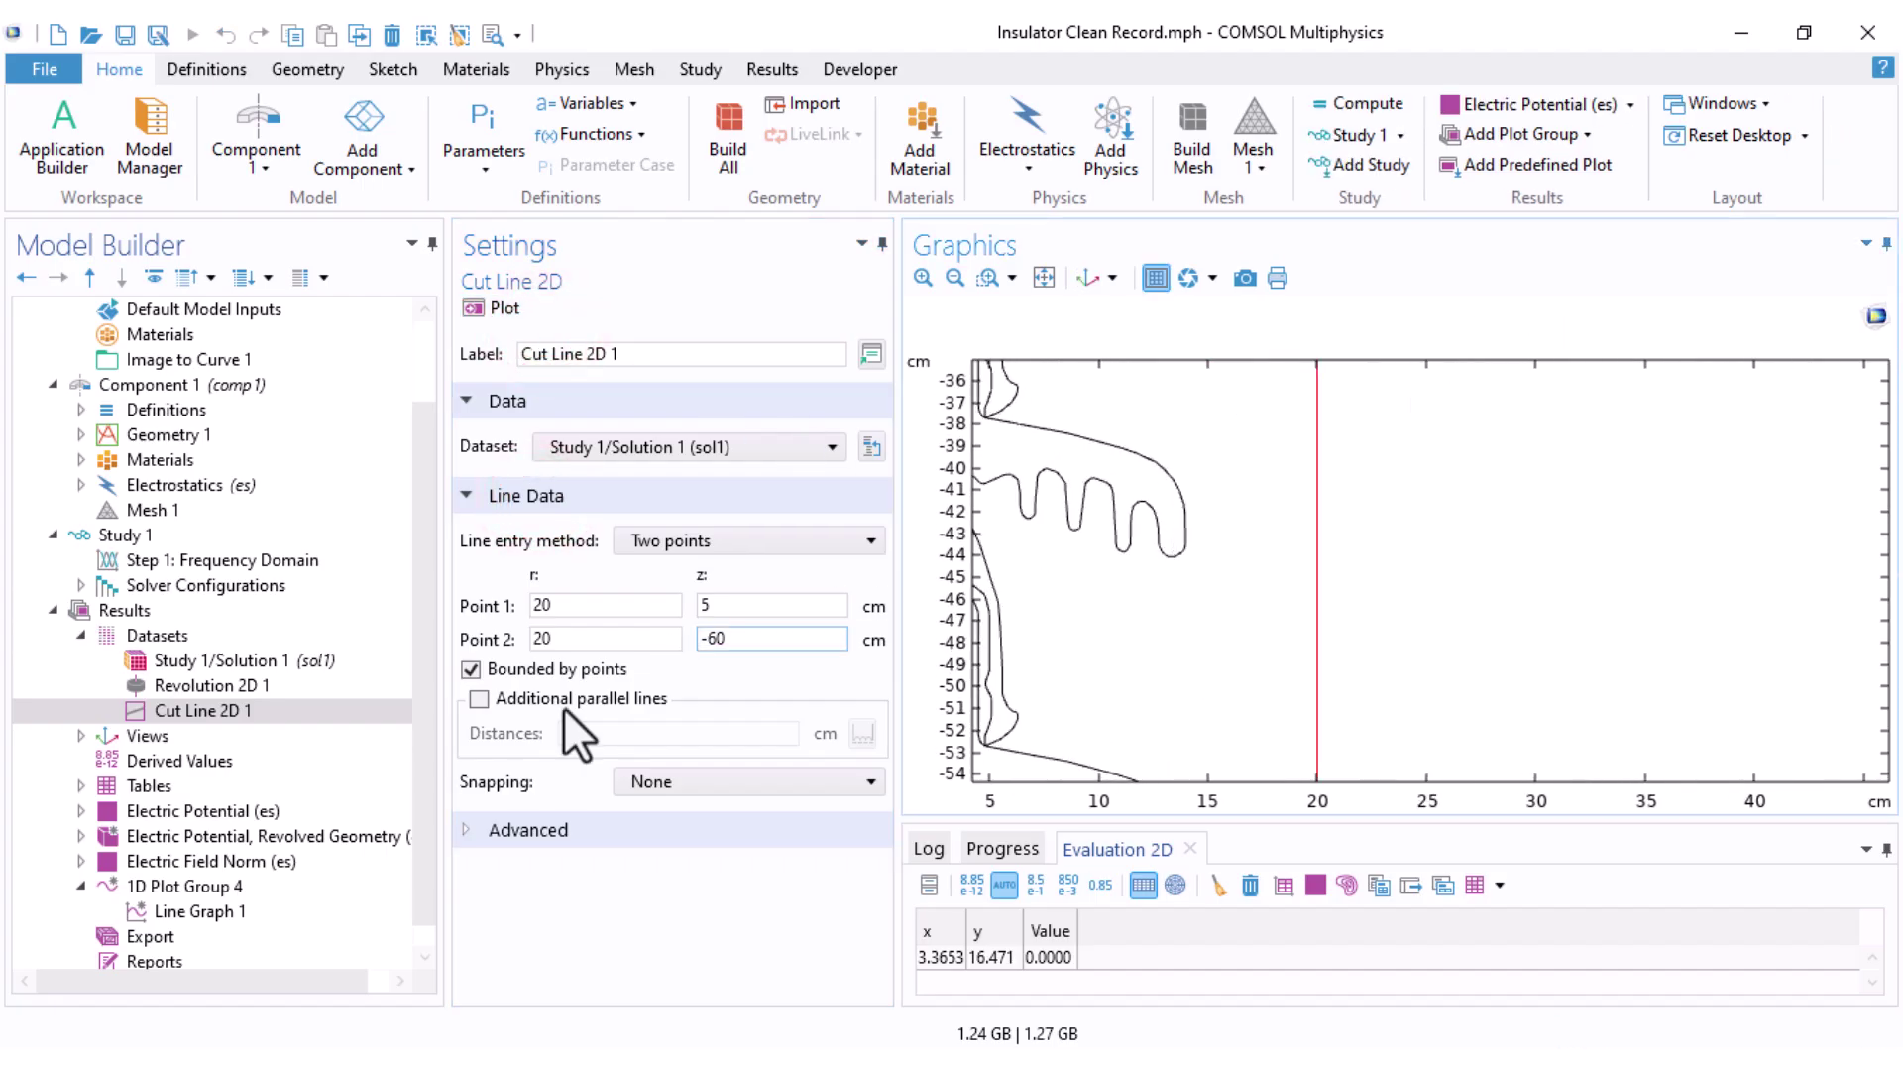
left_click(183, 885)
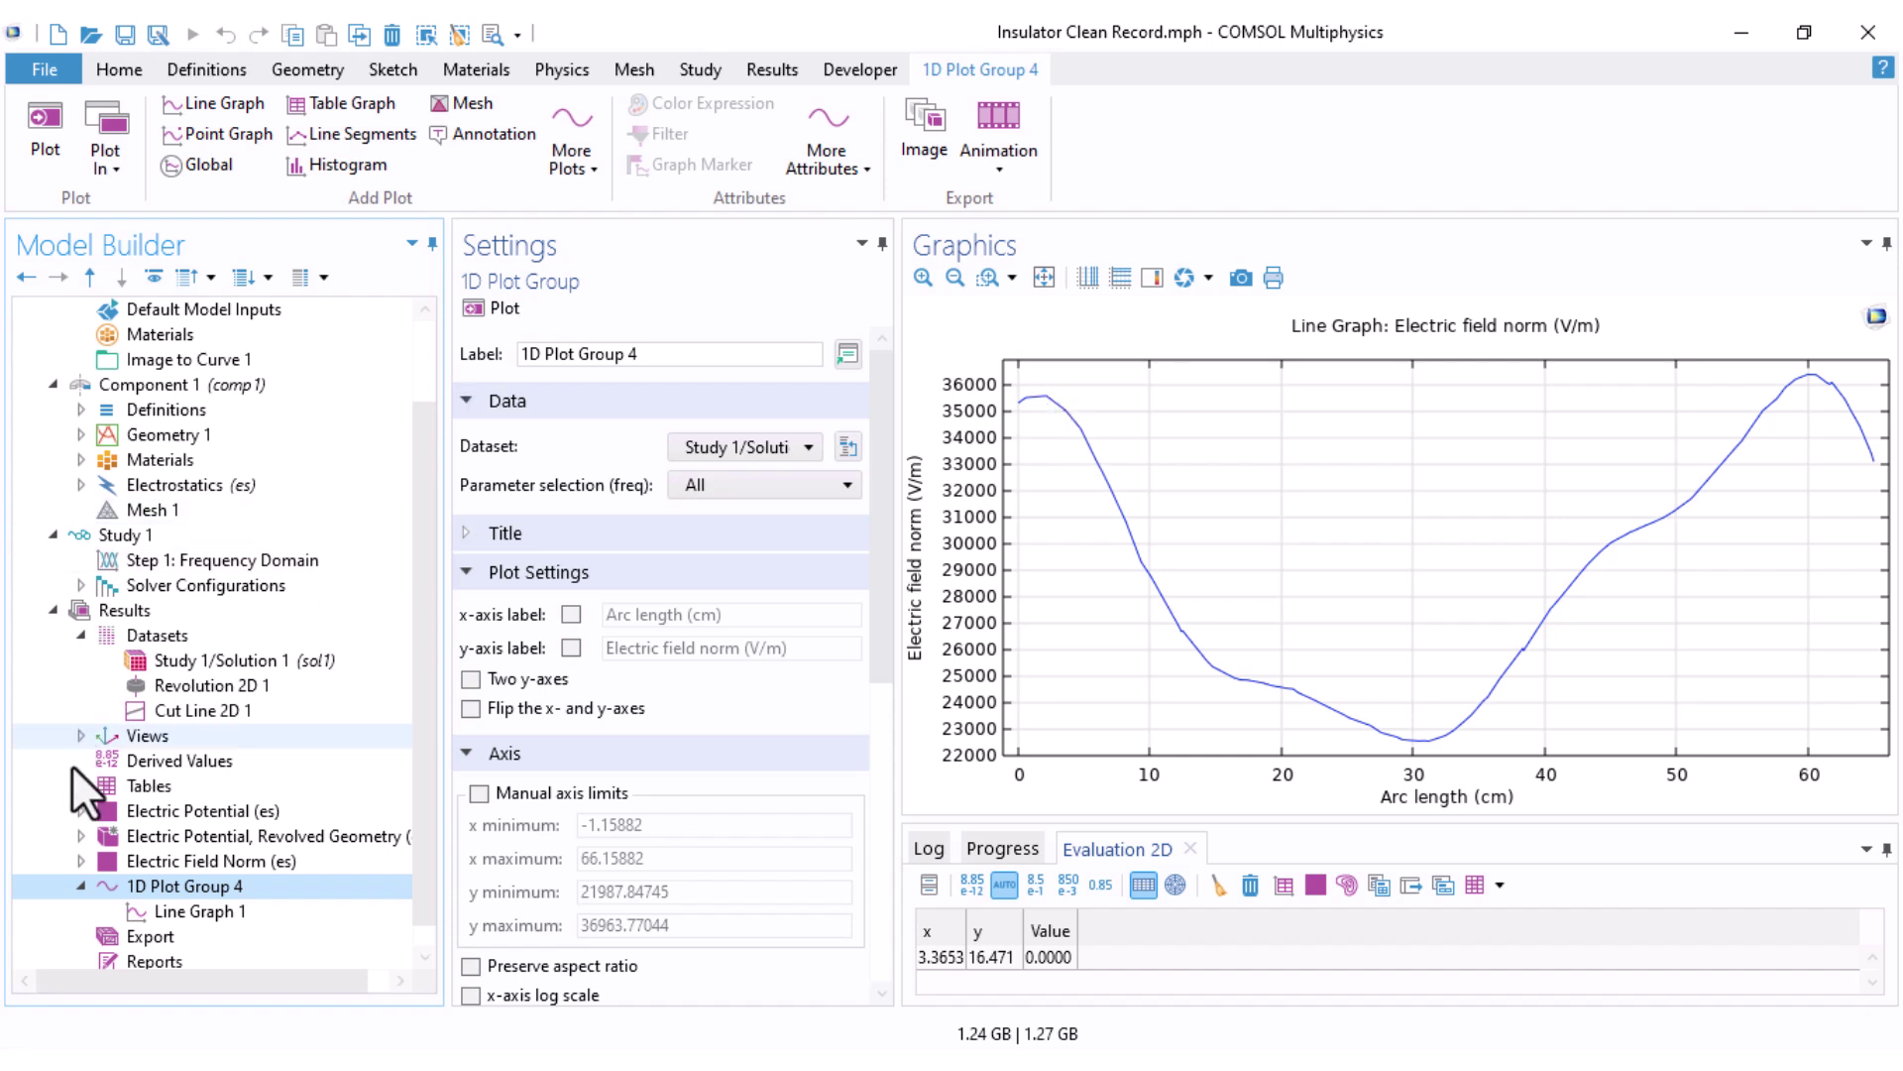
Step: Show the Electric Field Norm (es) plot and examine the field around the cap and pin of the lowest insulator units
left_click(80, 886)
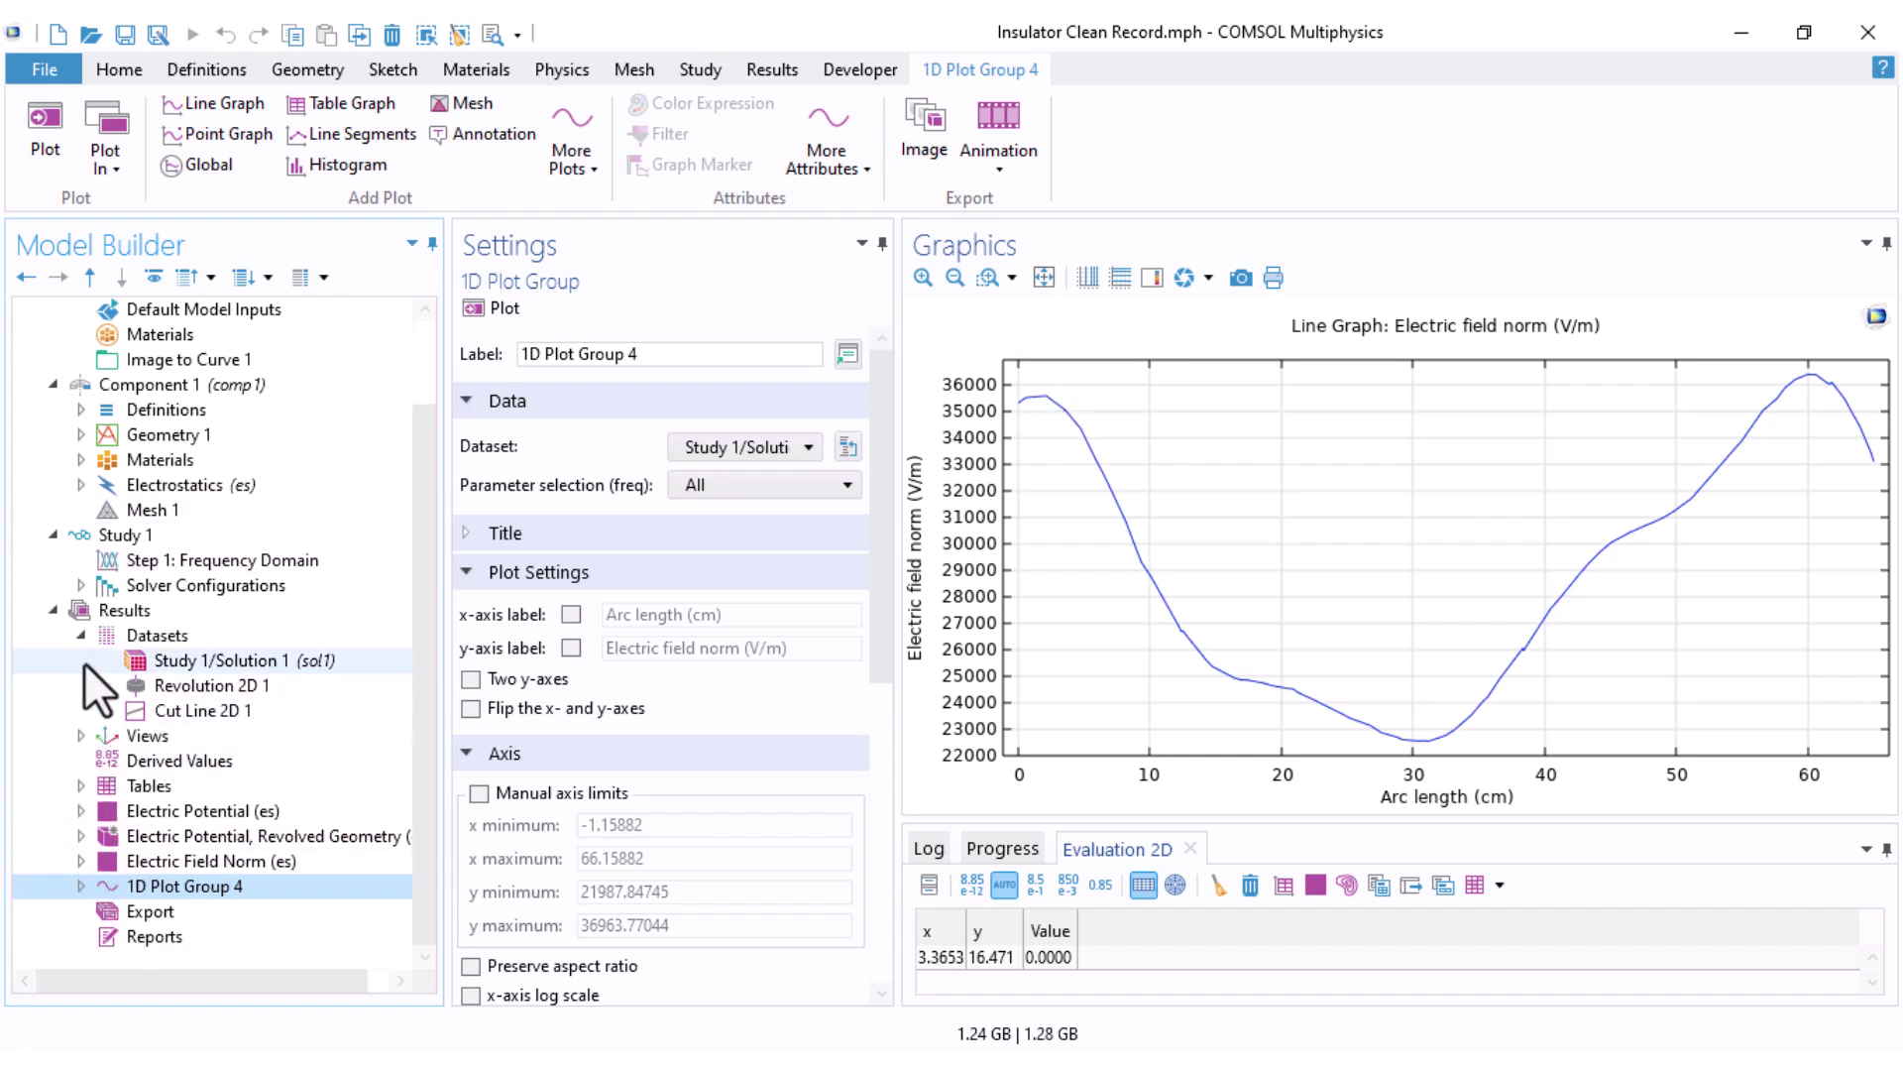
left_click(80, 635)
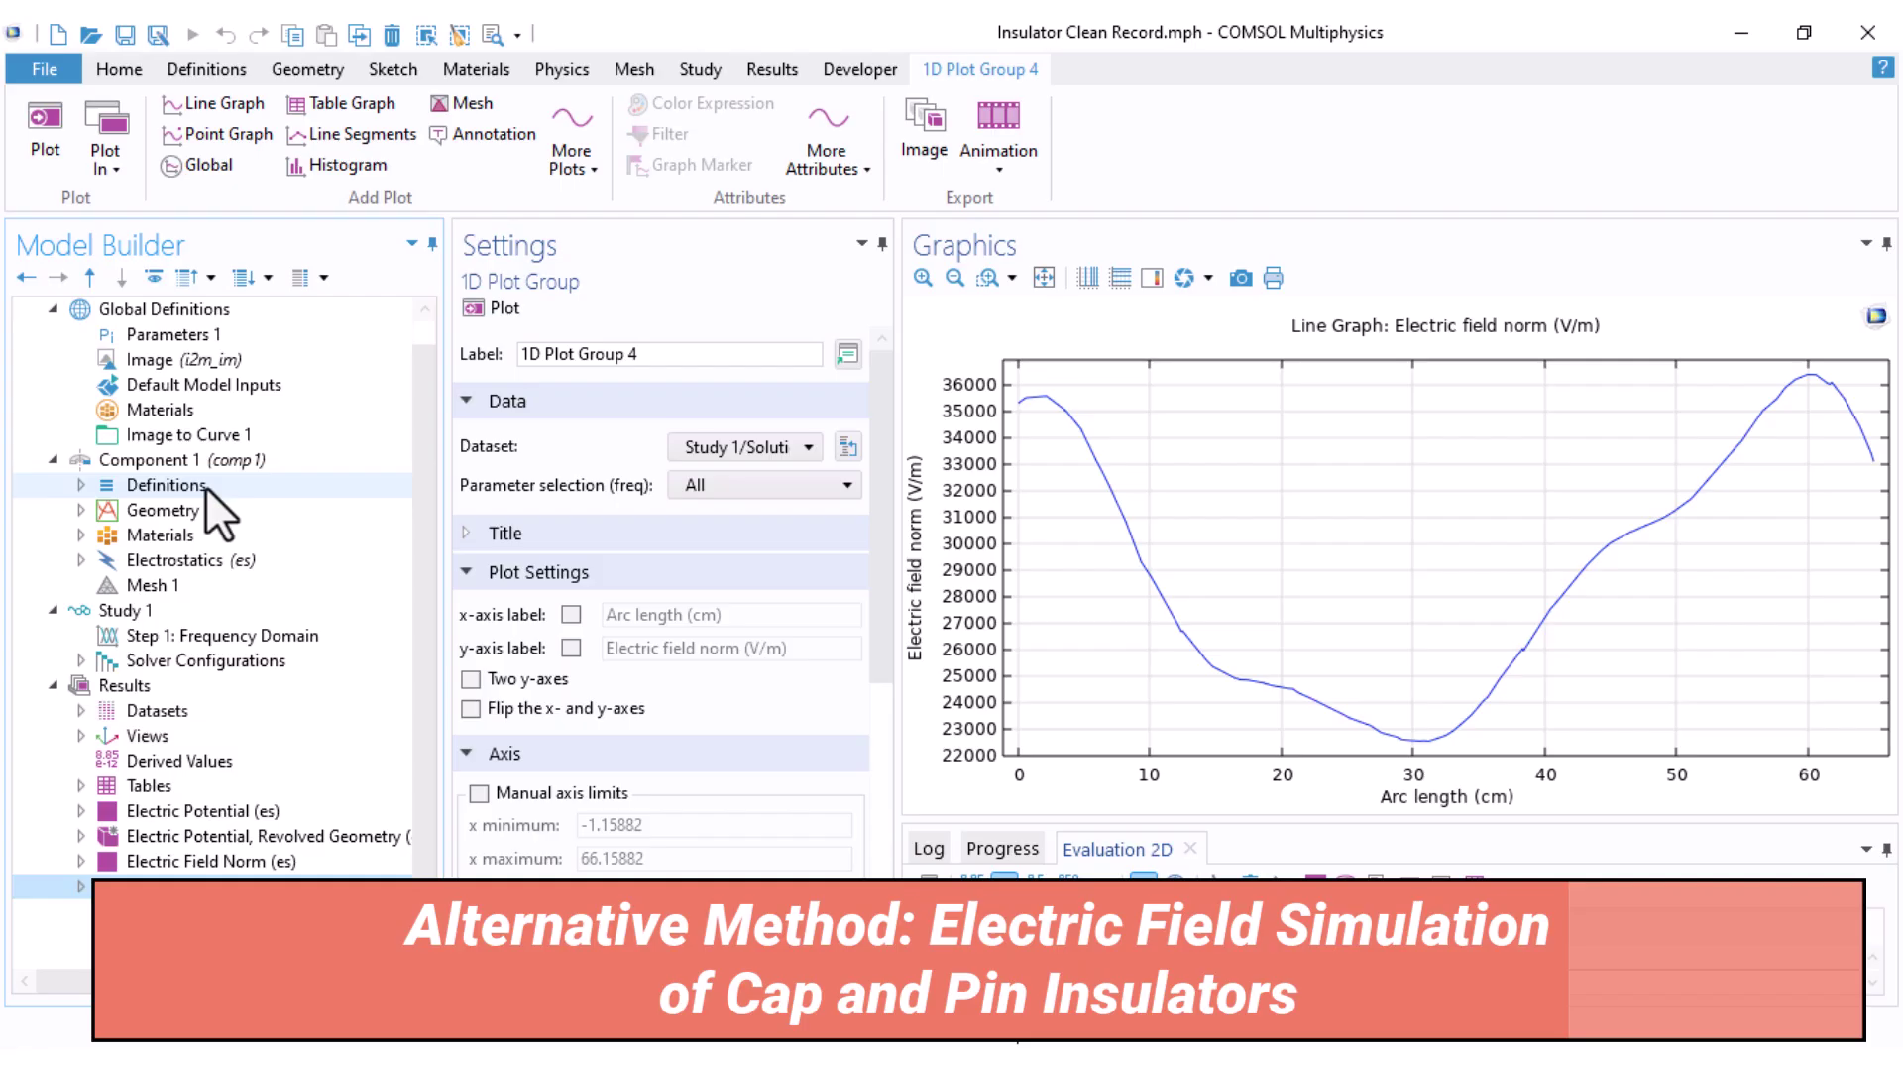
left_click(82, 860)
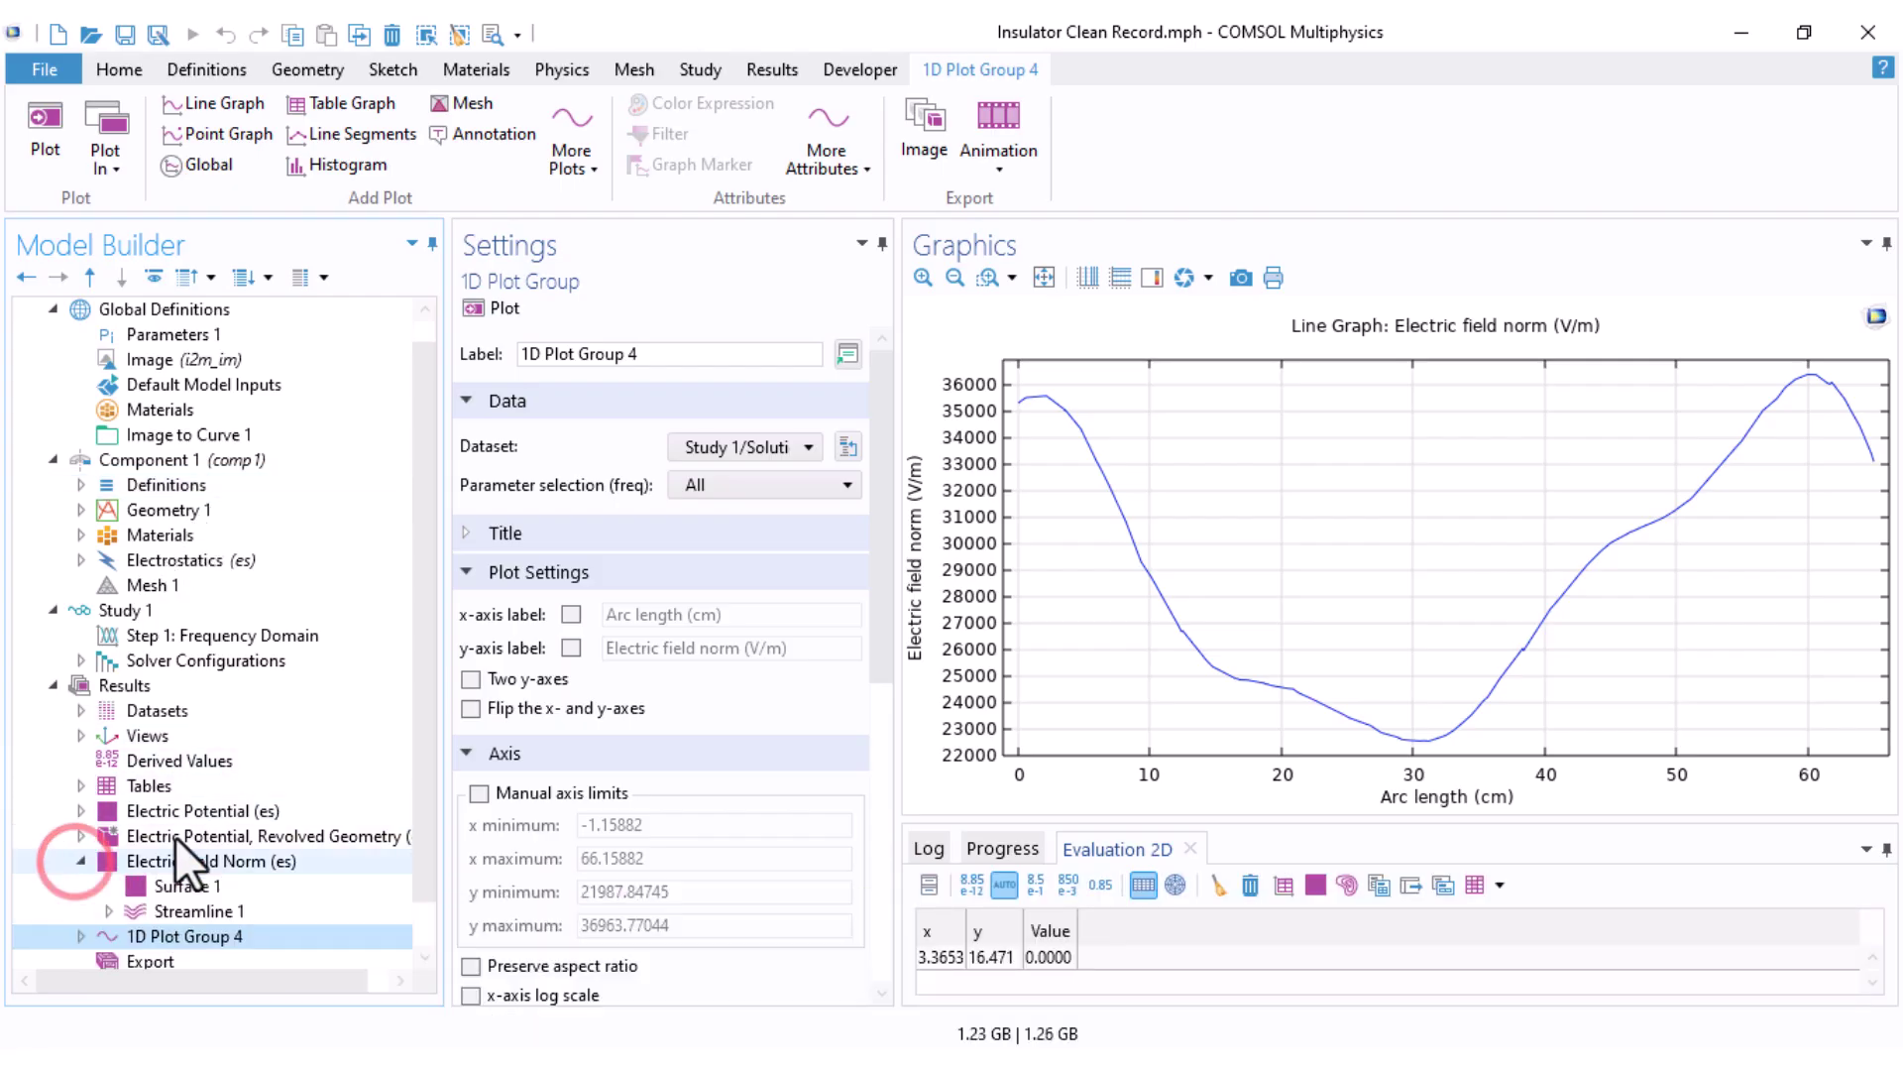
left_click(216, 861)
right_click_drag(1126, 583, 1393, 203)
right_click_drag(1205, 521, 1261, 664)
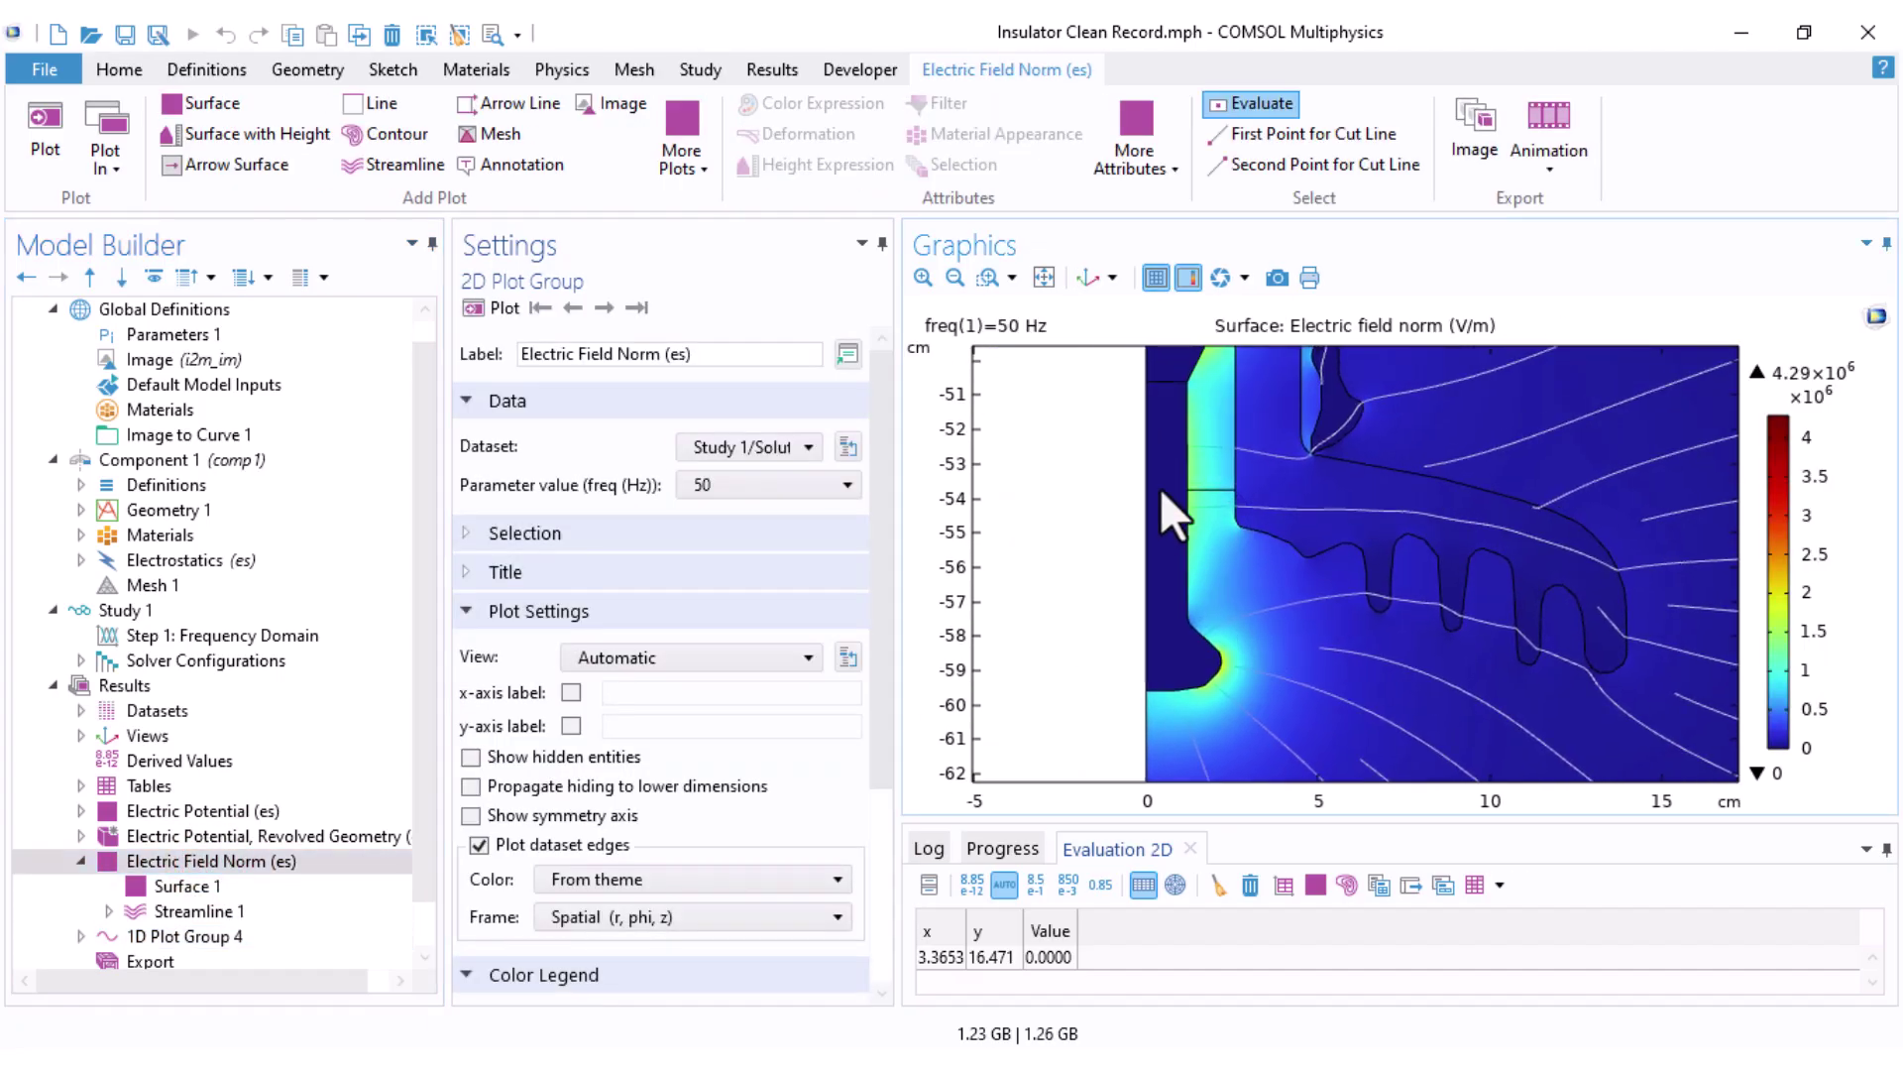
left_click(1160, 488)
left_click_drag(1019, 394, 1127, 480)
left_click(1198, 410)
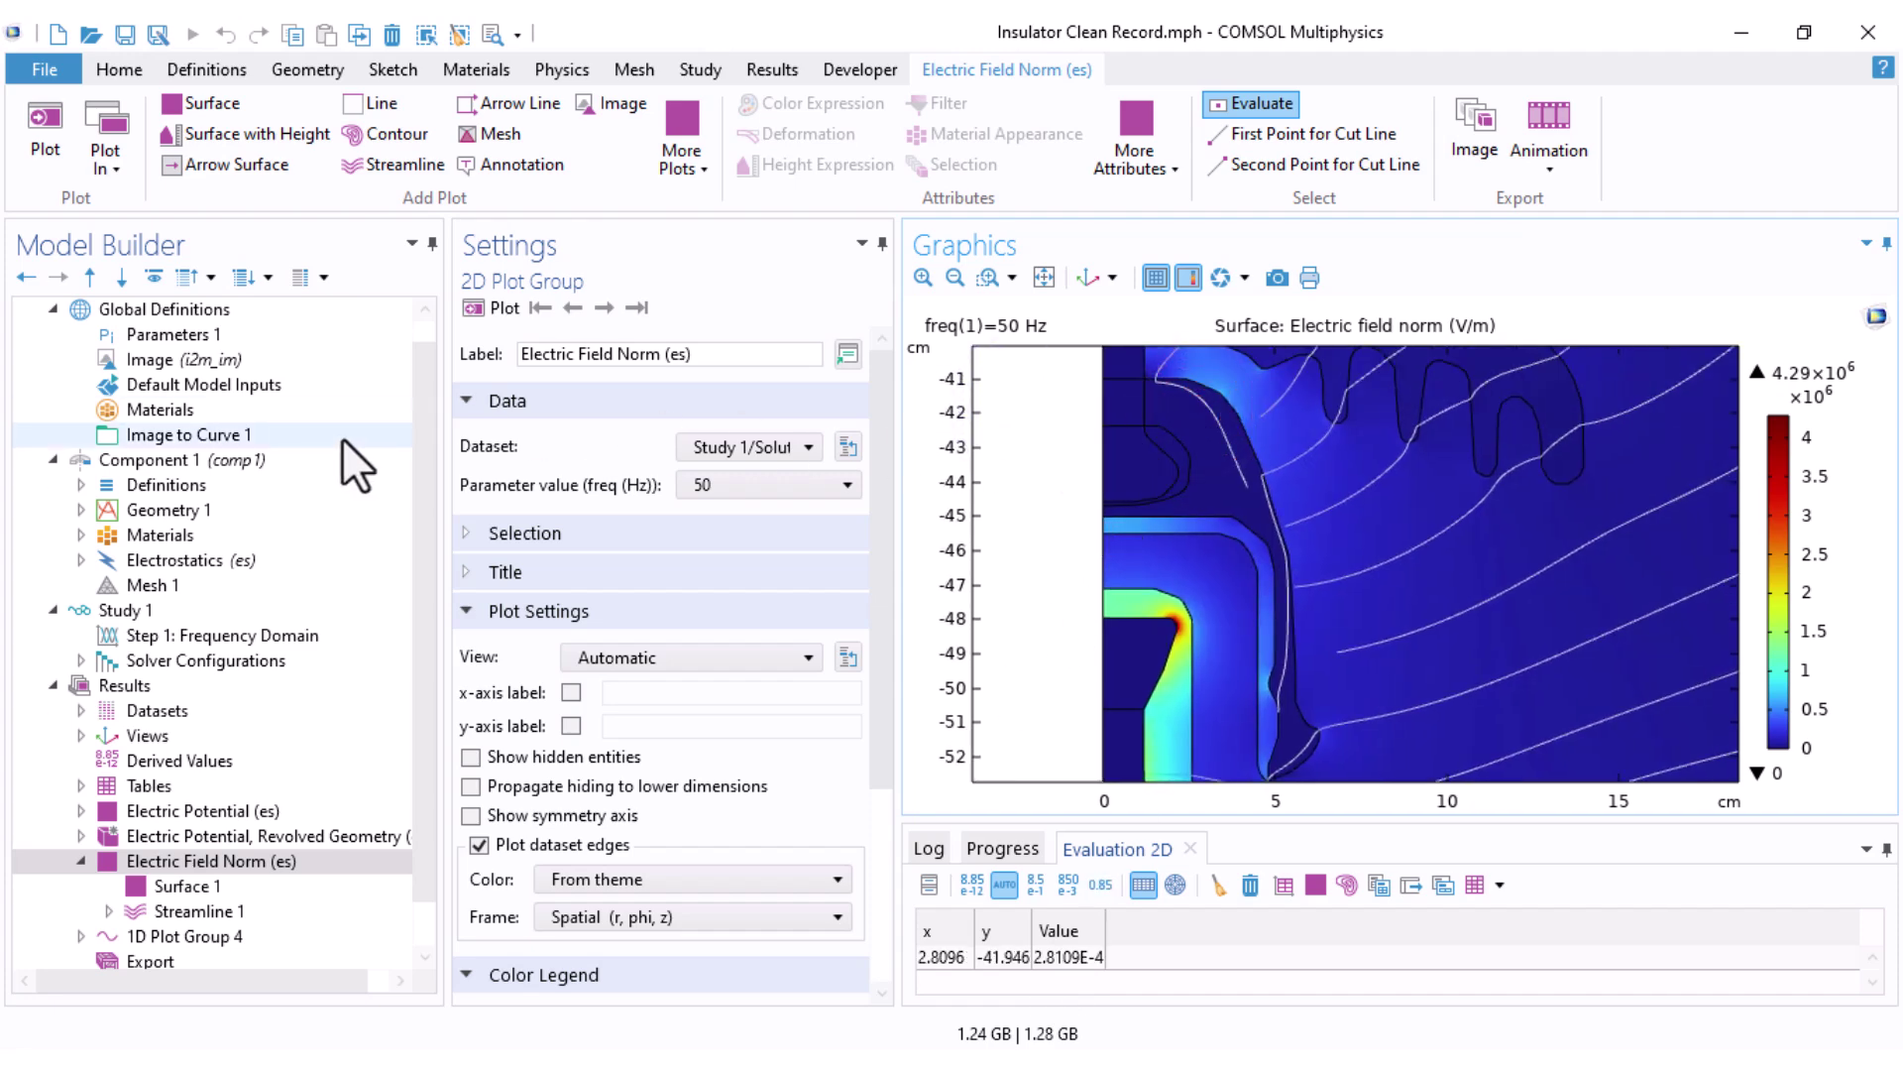
Step: Exclude the metal cap and pin domains of the lowest insulator unit from the Electrostatics domain selection
left_click(110, 560)
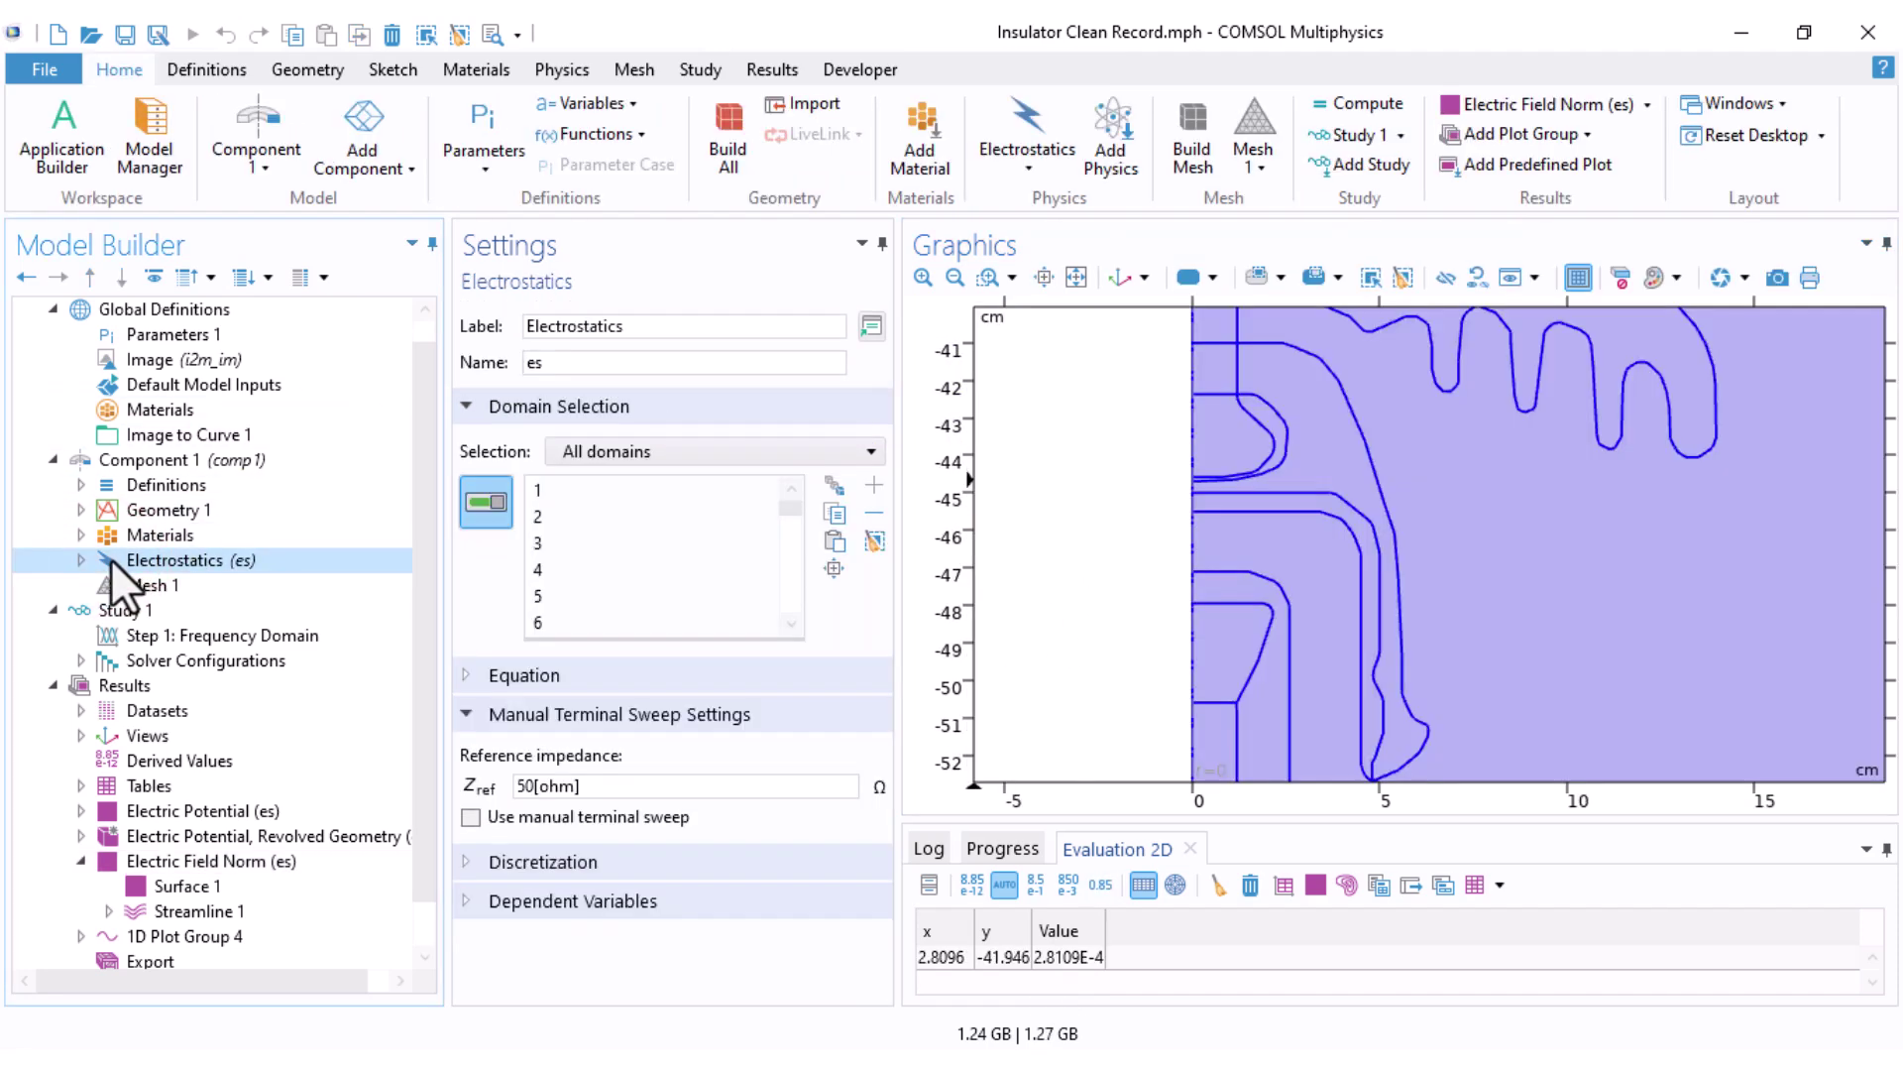
scroll(1028, 565, "down", 3)
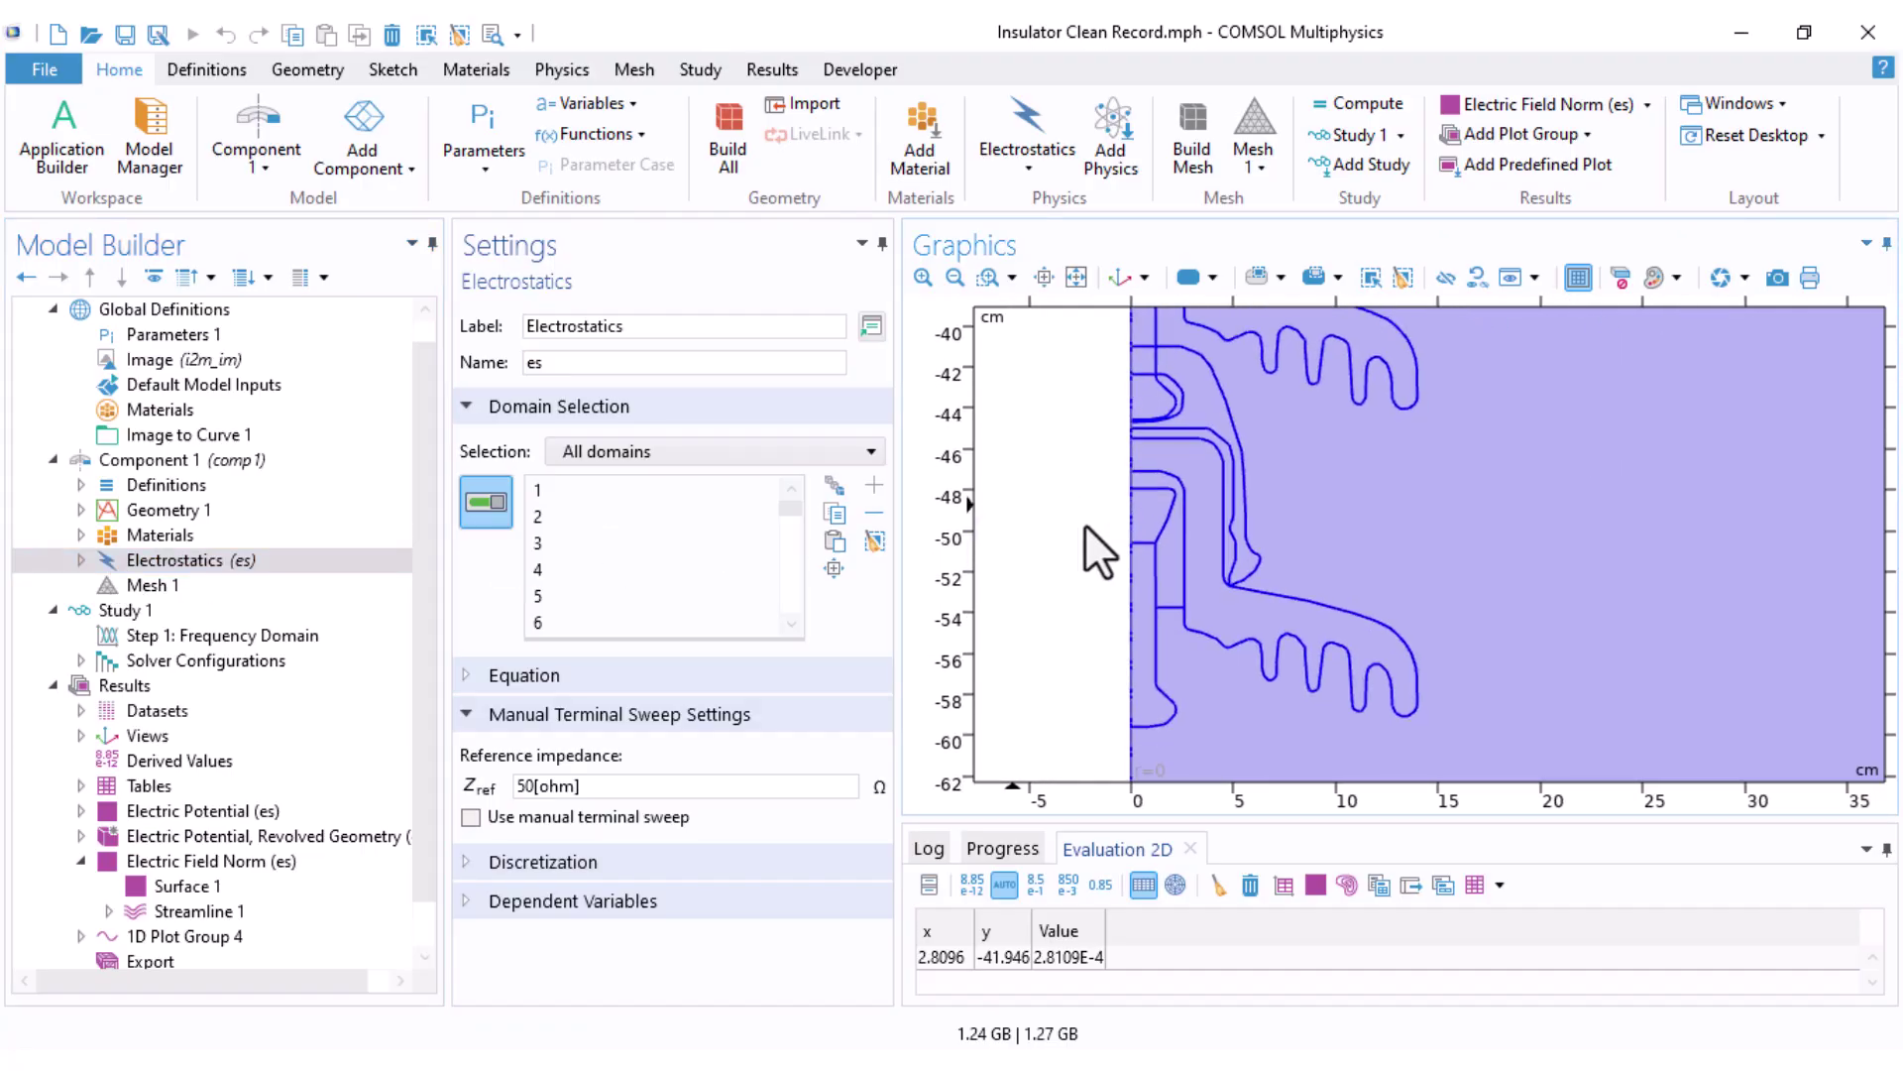
left_click(1143, 515)
left_click(1143, 635)
left_click(1204, 407)
scroll(1205, 396, "up", 2)
Step: Using Entity Intersects for box selection, exclude the metal domains of the fourth cap and adjoining pins from Electrostatics
left_click(1338, 277)
left_click(1418, 310)
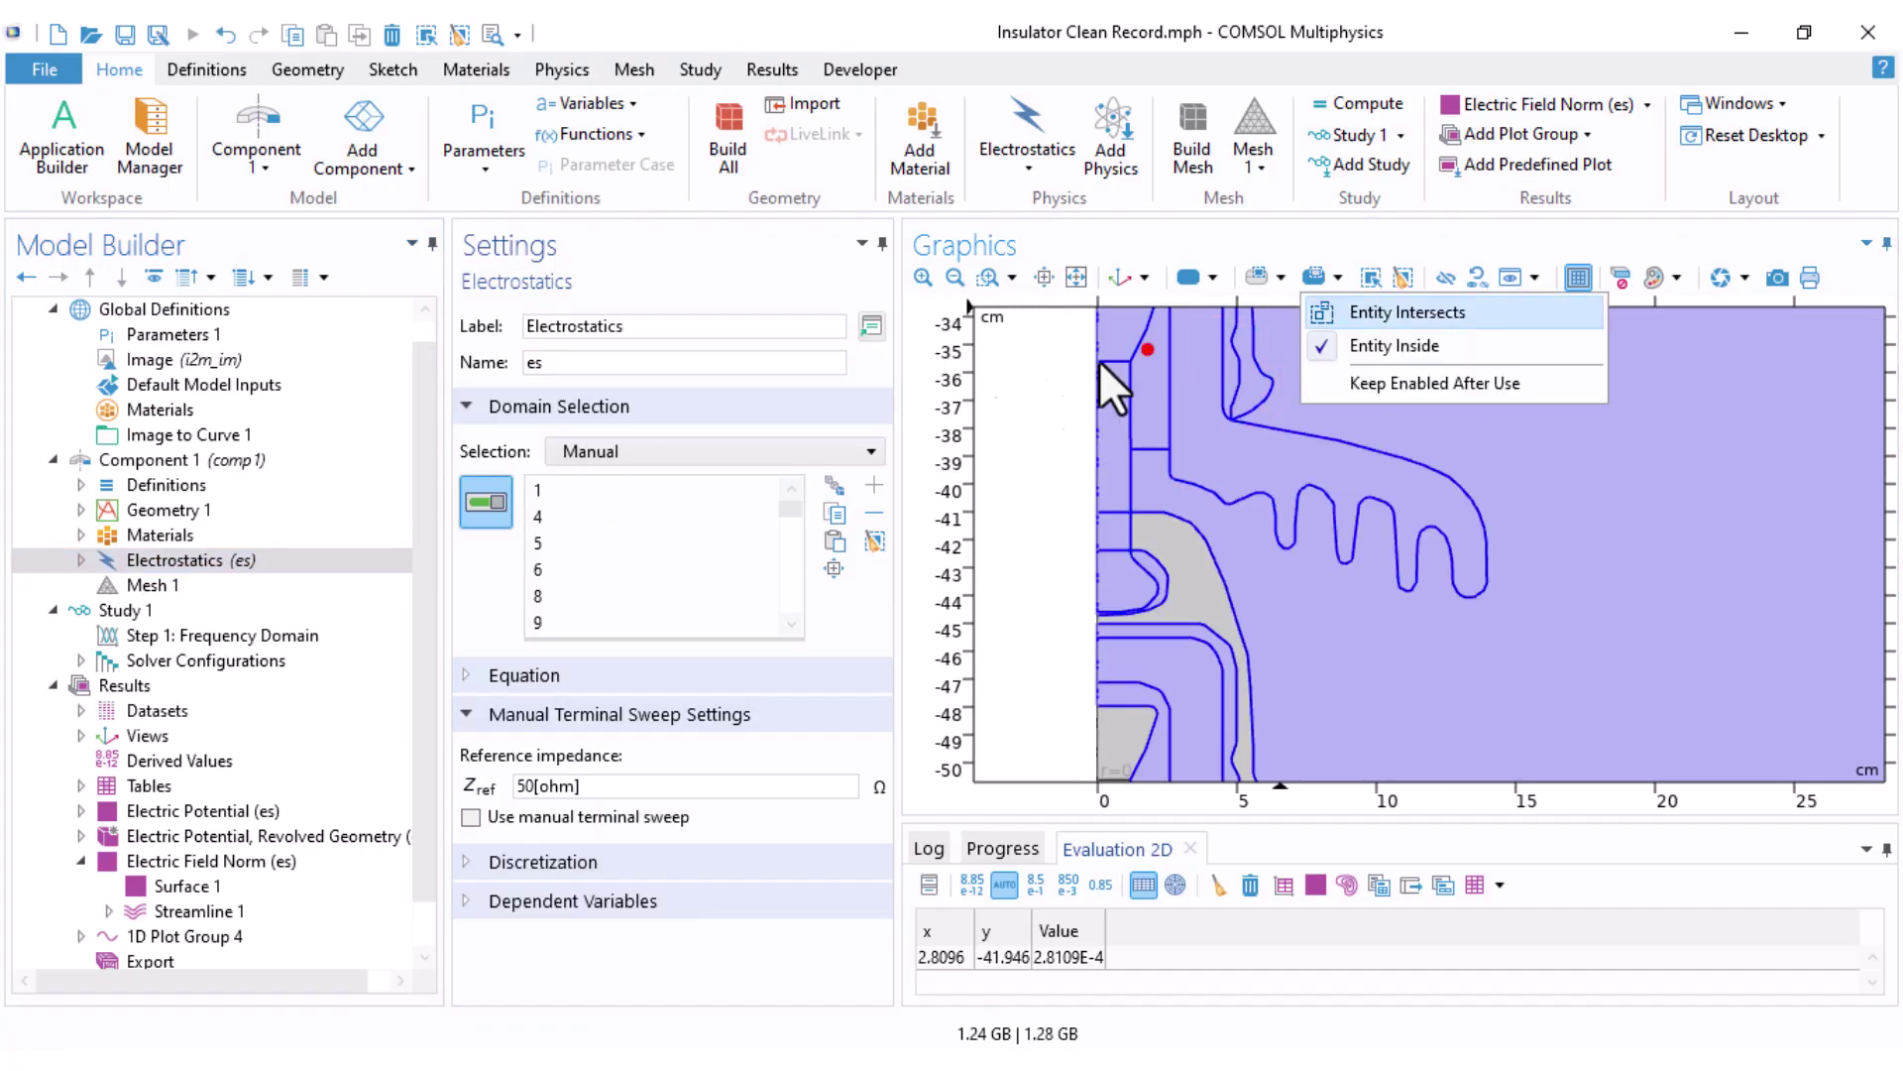
right_click_drag(1175, 343, 1135, 595)
left_click(1310, 277)
left_click_drag(1140, 371, 1021, 421)
right_click_drag(1017, 422, 1002, 628)
left_click(1070, 374)
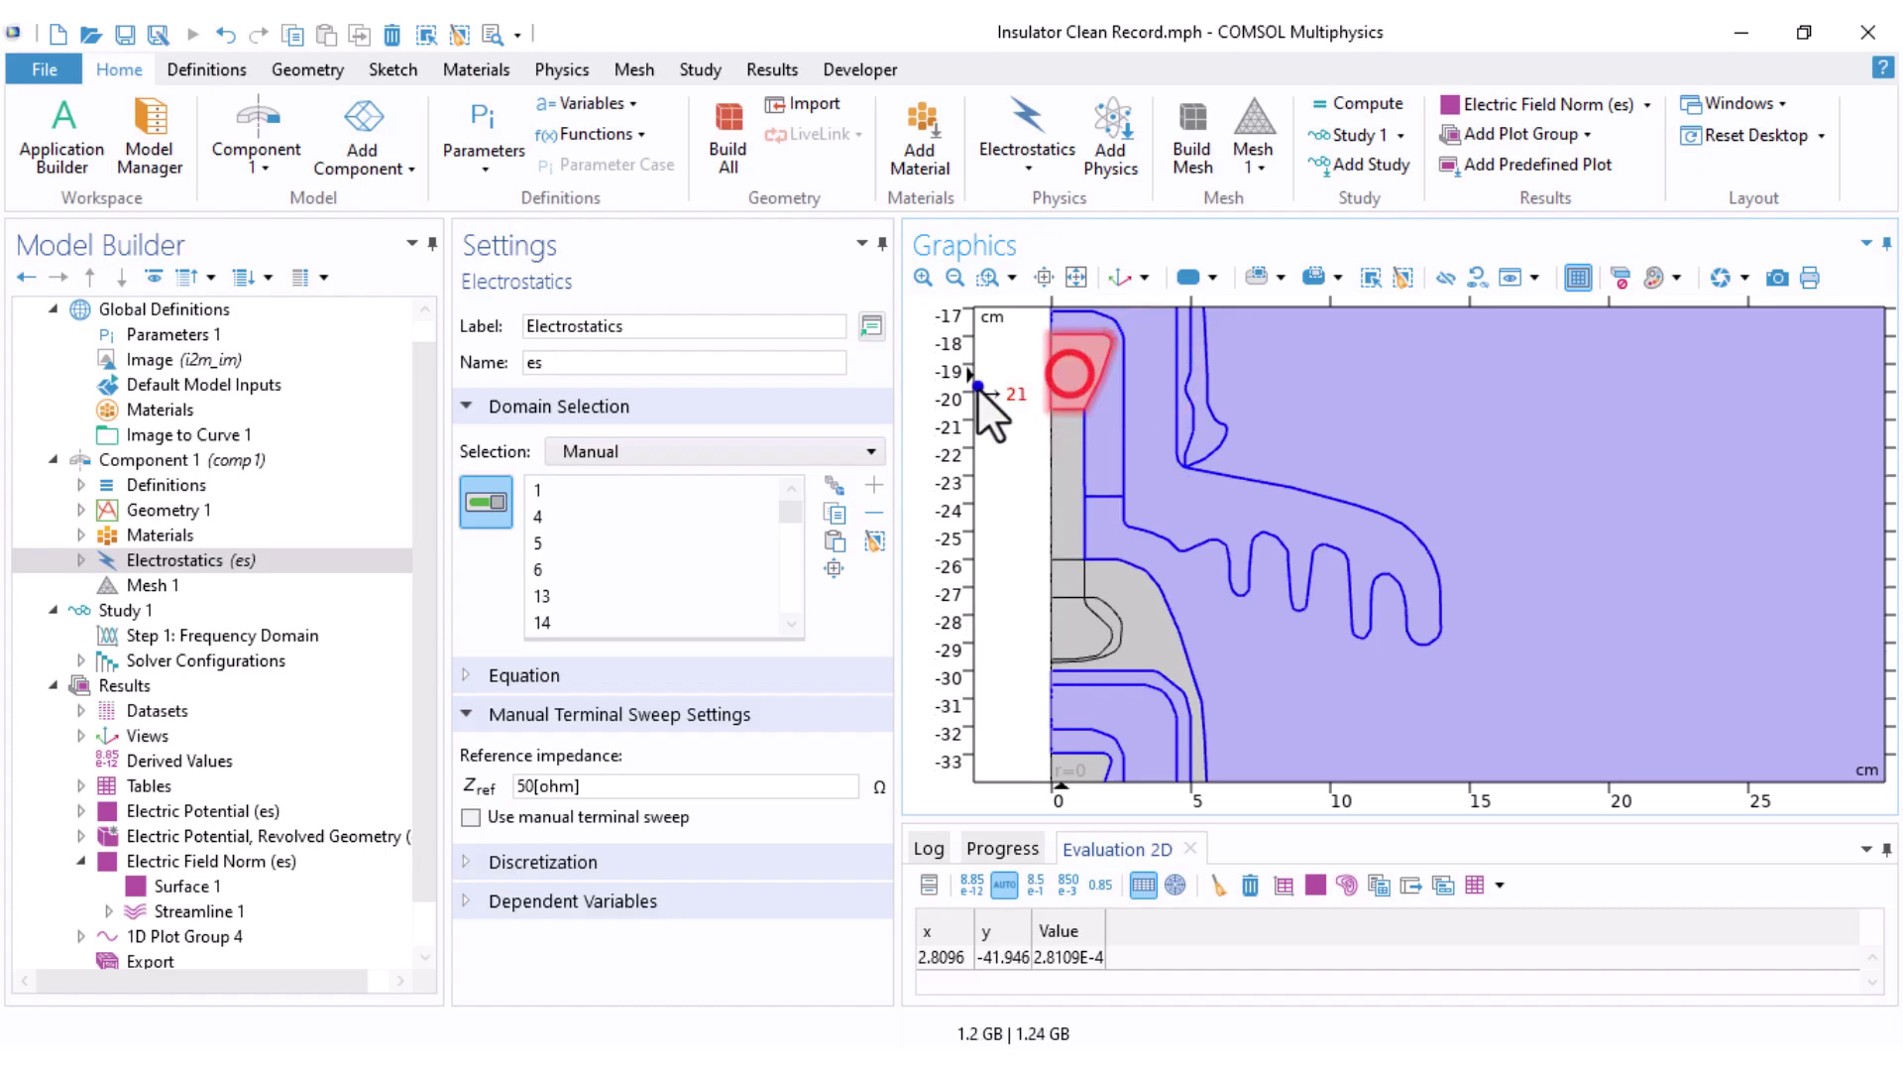
Step: Remove the middle unit's metal cap and the pin connected to it from the Electrostatics domain selection
right_click_drag(982, 395, 1016, 654)
left_click(1312, 277)
left_click_drag(1150, 420, 1058, 515)
right_click_drag(1002, 459, 980, 605)
left_click(1060, 514)
left_click(1079, 416)
Step: Exclude the metal caps and pins of the two uppermost units from Electrostatics and check the whole string
right_click_drag(977, 362, 1009, 498)
left_click(1310, 278)
left_click_drag(1162, 511, 1064, 584)
left_click(1087, 424)
right_click_drag(1027, 419, 1040, 650)
left_click(1098, 536)
left_click(1164, 366)
scroll(1019, 417, "down", 4)
mouse_move(961, 593)
right_mouse_down()
mouse_move(959, 377)
mouse_move(975, 459)
right_mouse_up()
right_click_drag(968, 652, 1016, 455)
mouse_move(1031, 618)
right_mouse_down()
mouse_move(1037, 397)
mouse_move(1021, 670)
right_mouse_up()
scroll(1023, 585, "down", 3)
right_click_drag(1039, 485, 1040, 582)
scroll(1044, 541, "down", 2)
right_click_drag(1033, 445, 1032, 585)
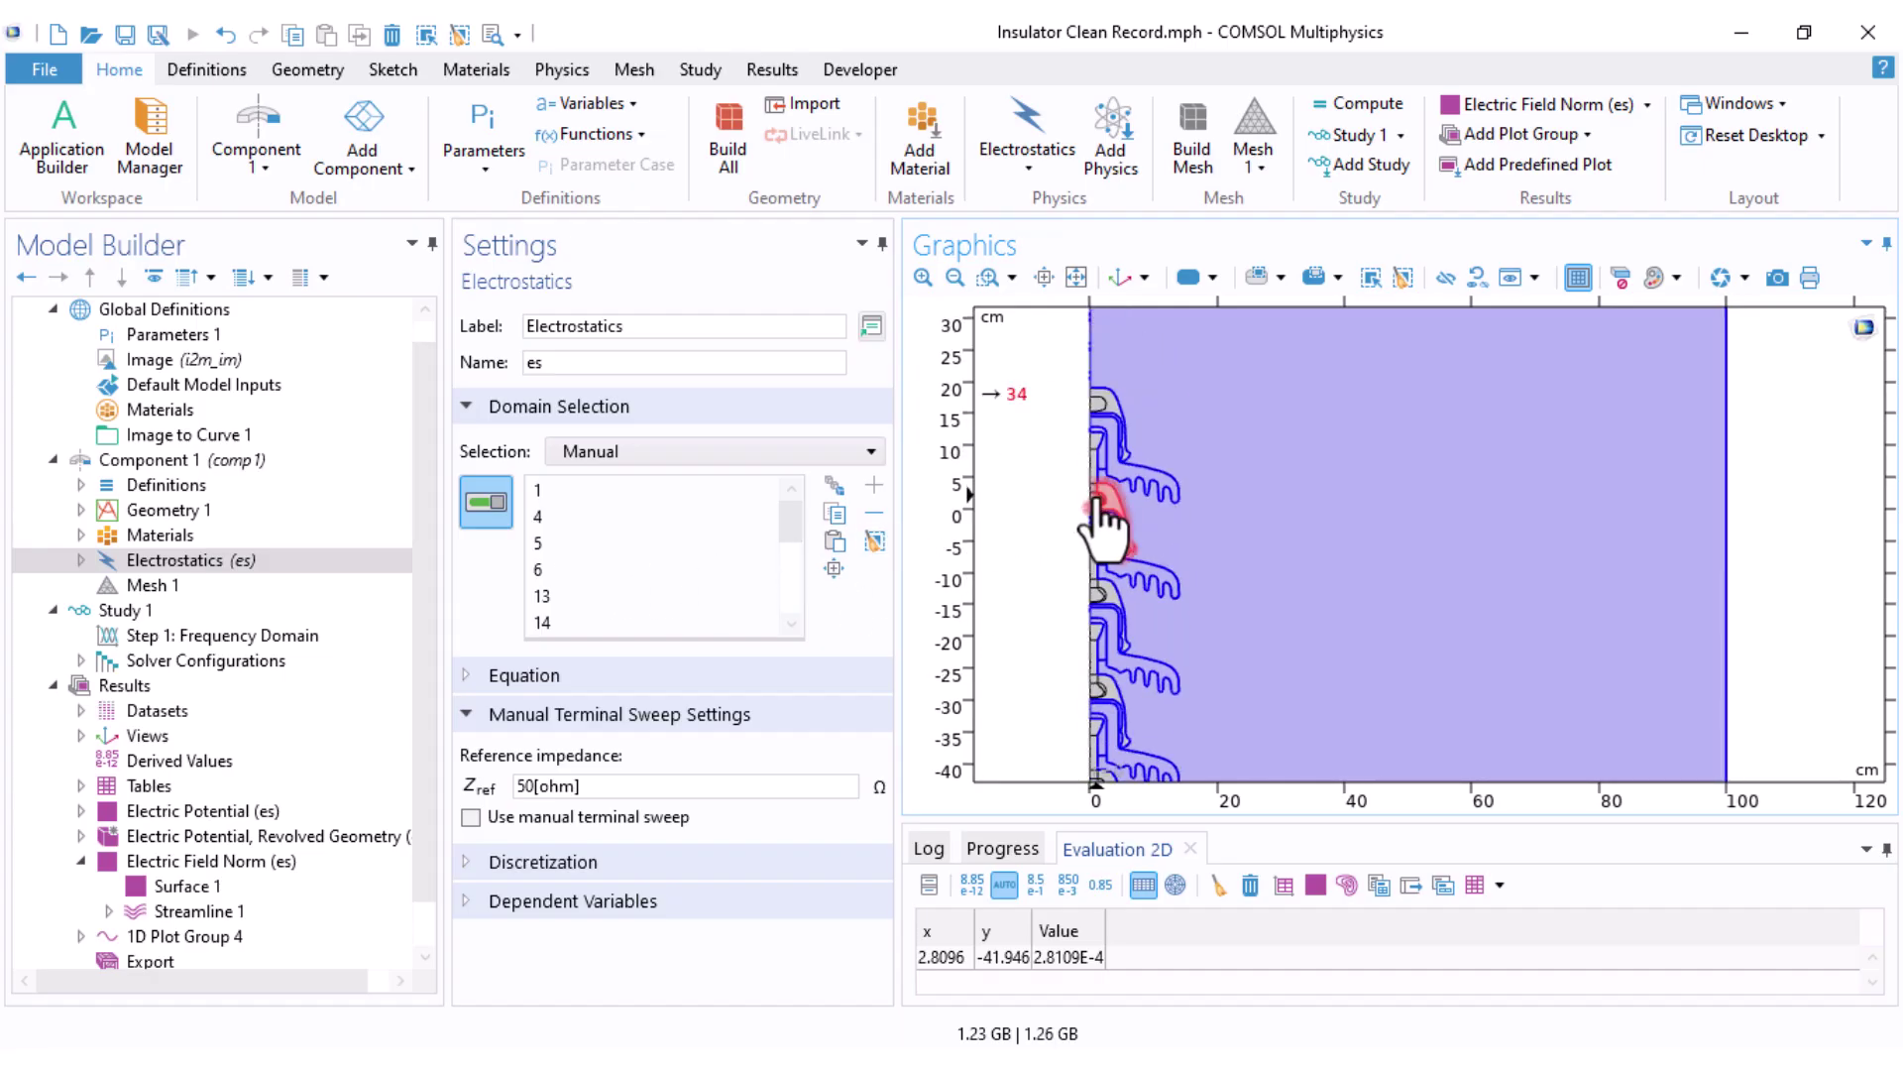
Step: Disable the Terminal 1 and Terminal 2 conditions under Electrostatics
left_click(80, 560)
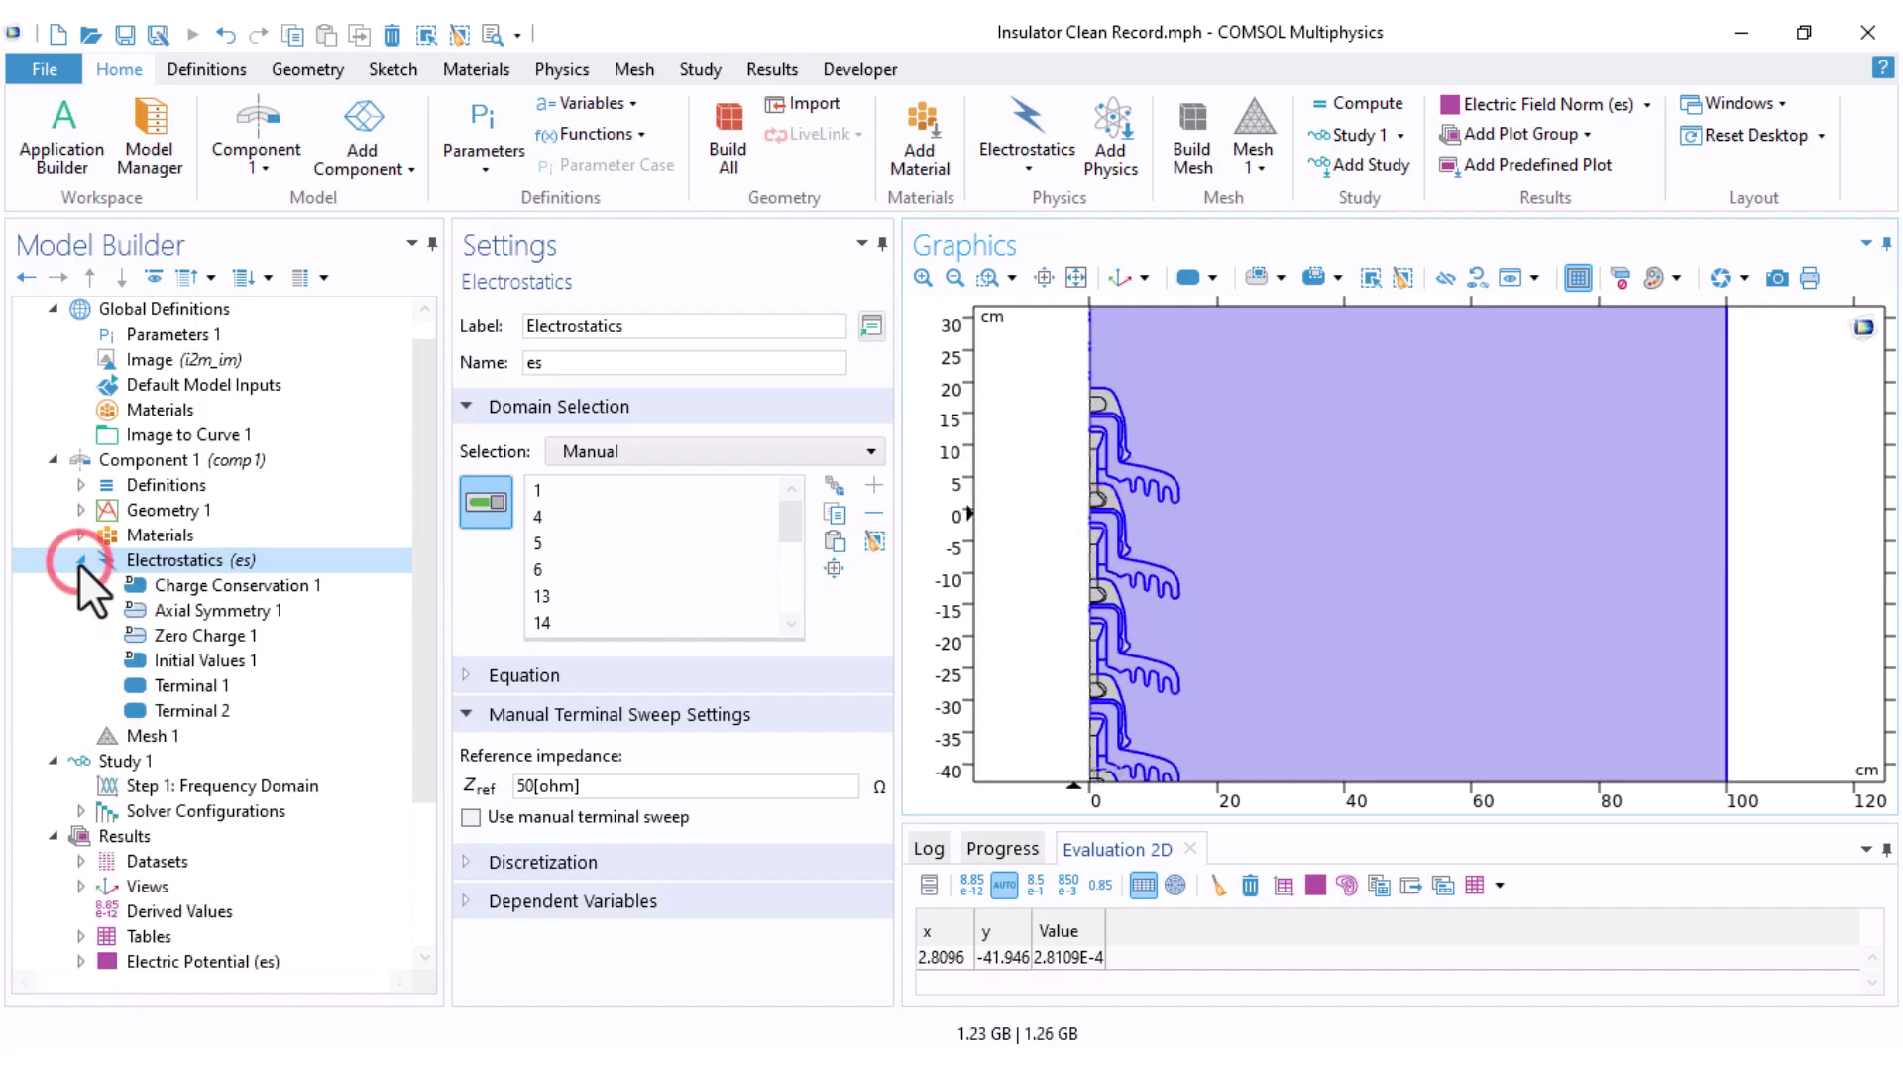
left_click(150, 684)
left_click(174, 710, "ctrl")
right_click(174, 712)
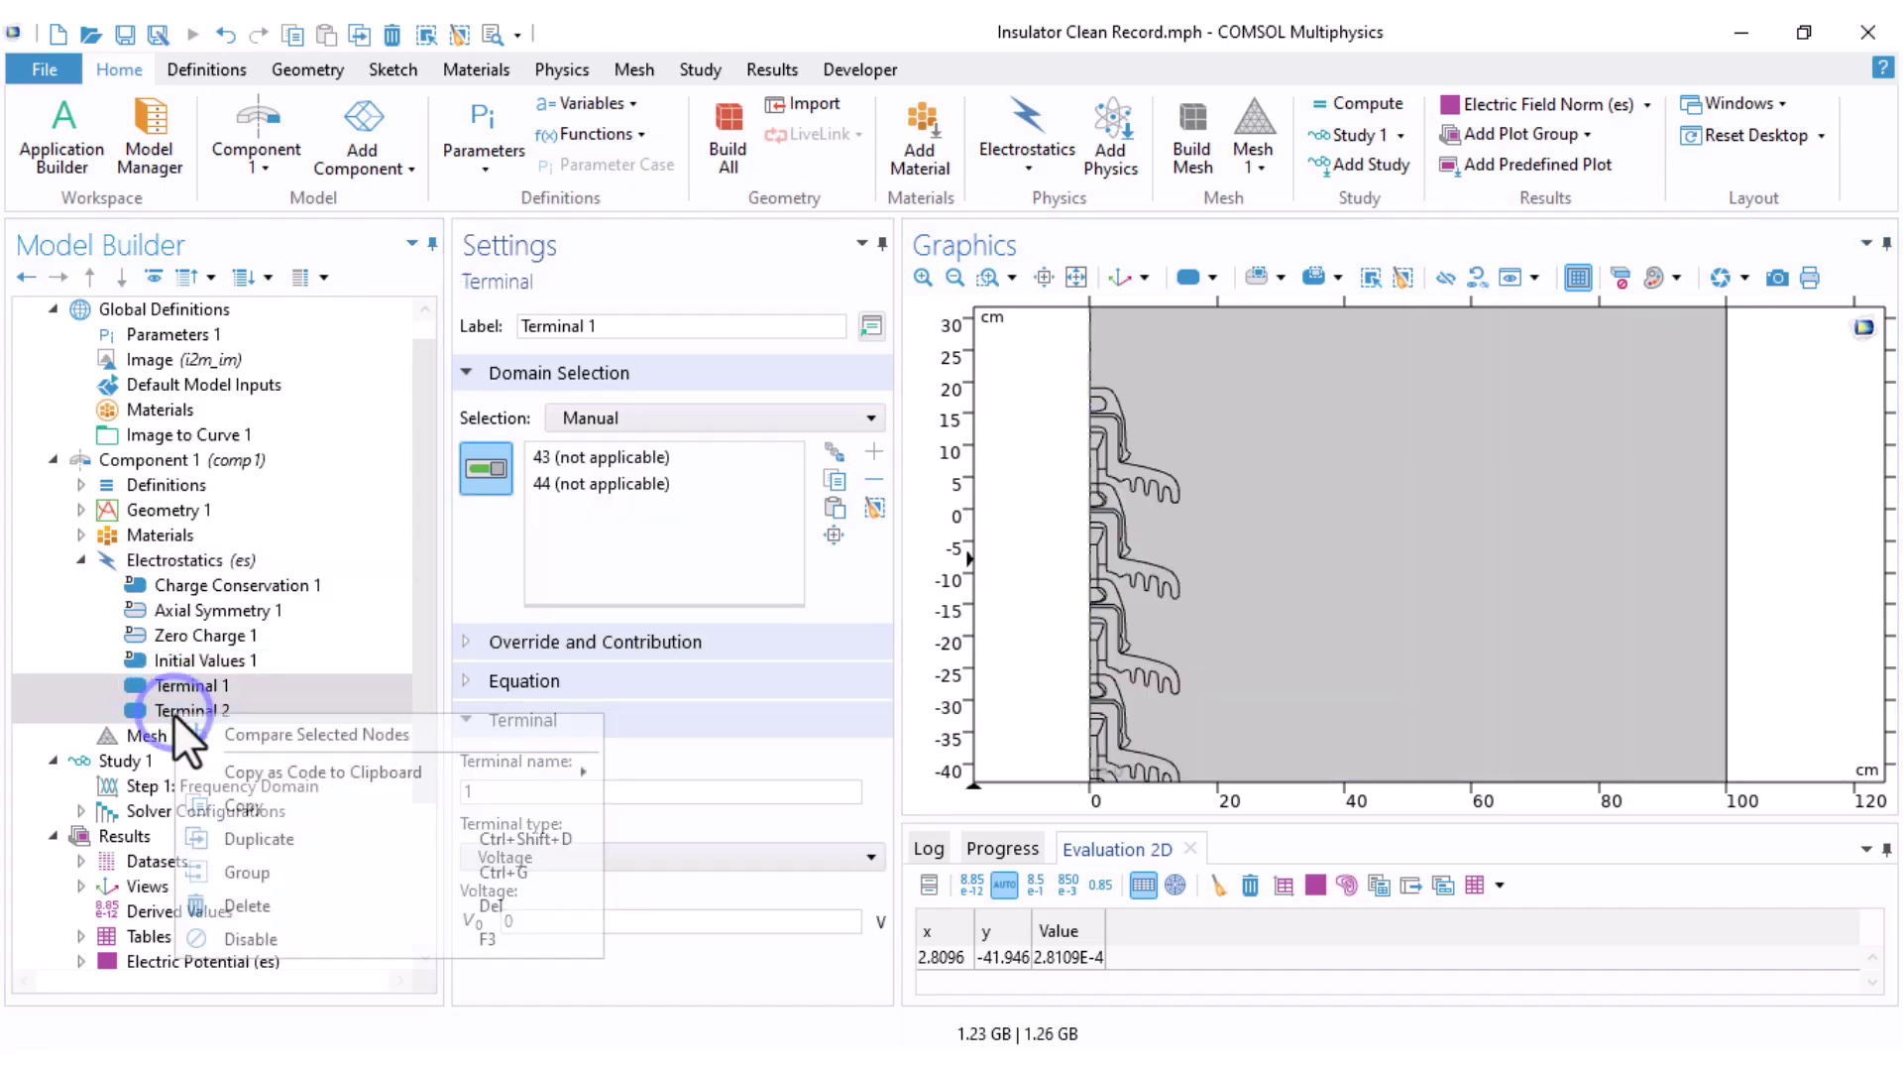
left_click(257, 938)
Step: Add a Ground condition to Electrostatics and assign the upper outline boundaries of the topmost cap to it
scroll(1114, 581, "up", 5)
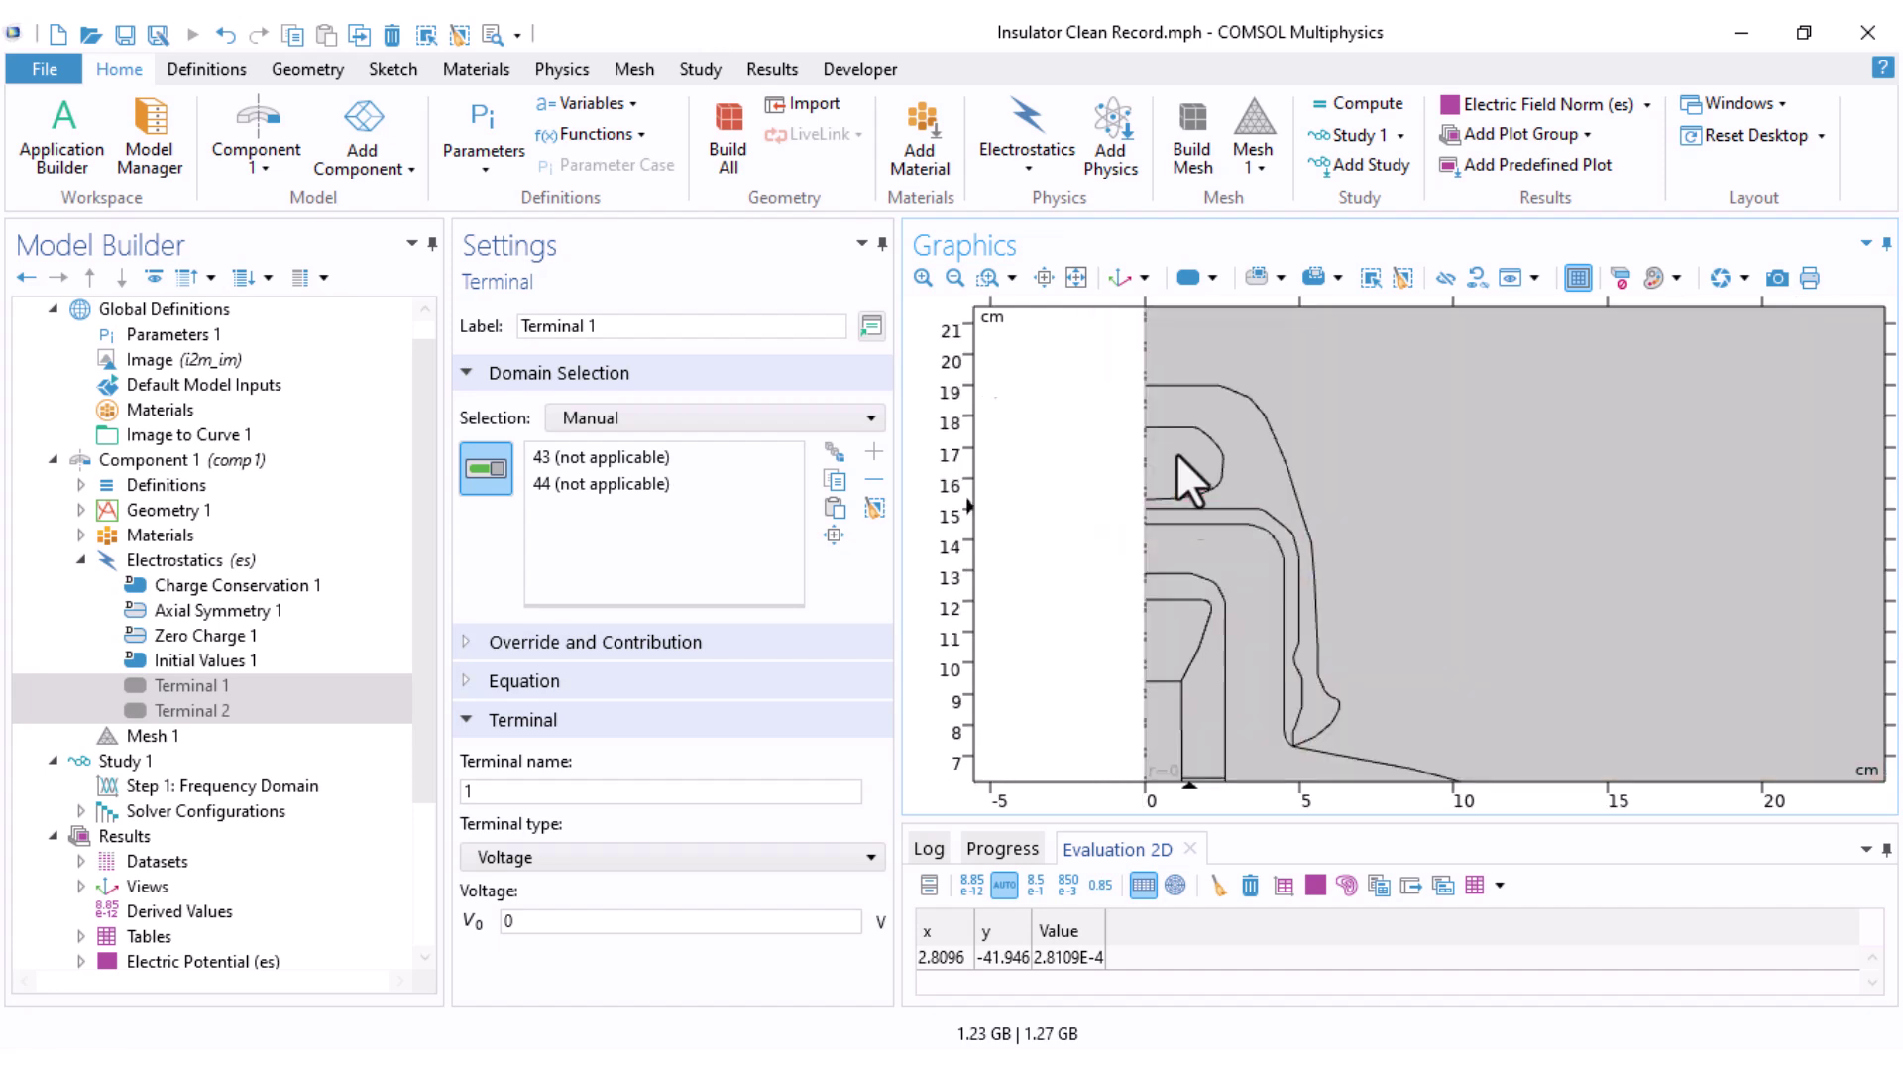
middle_click_drag(1239, 480, 1257, 764)
right_click_drag(1257, 766, 1254, 149)
right_click_drag(1183, 713, 1180, 416)
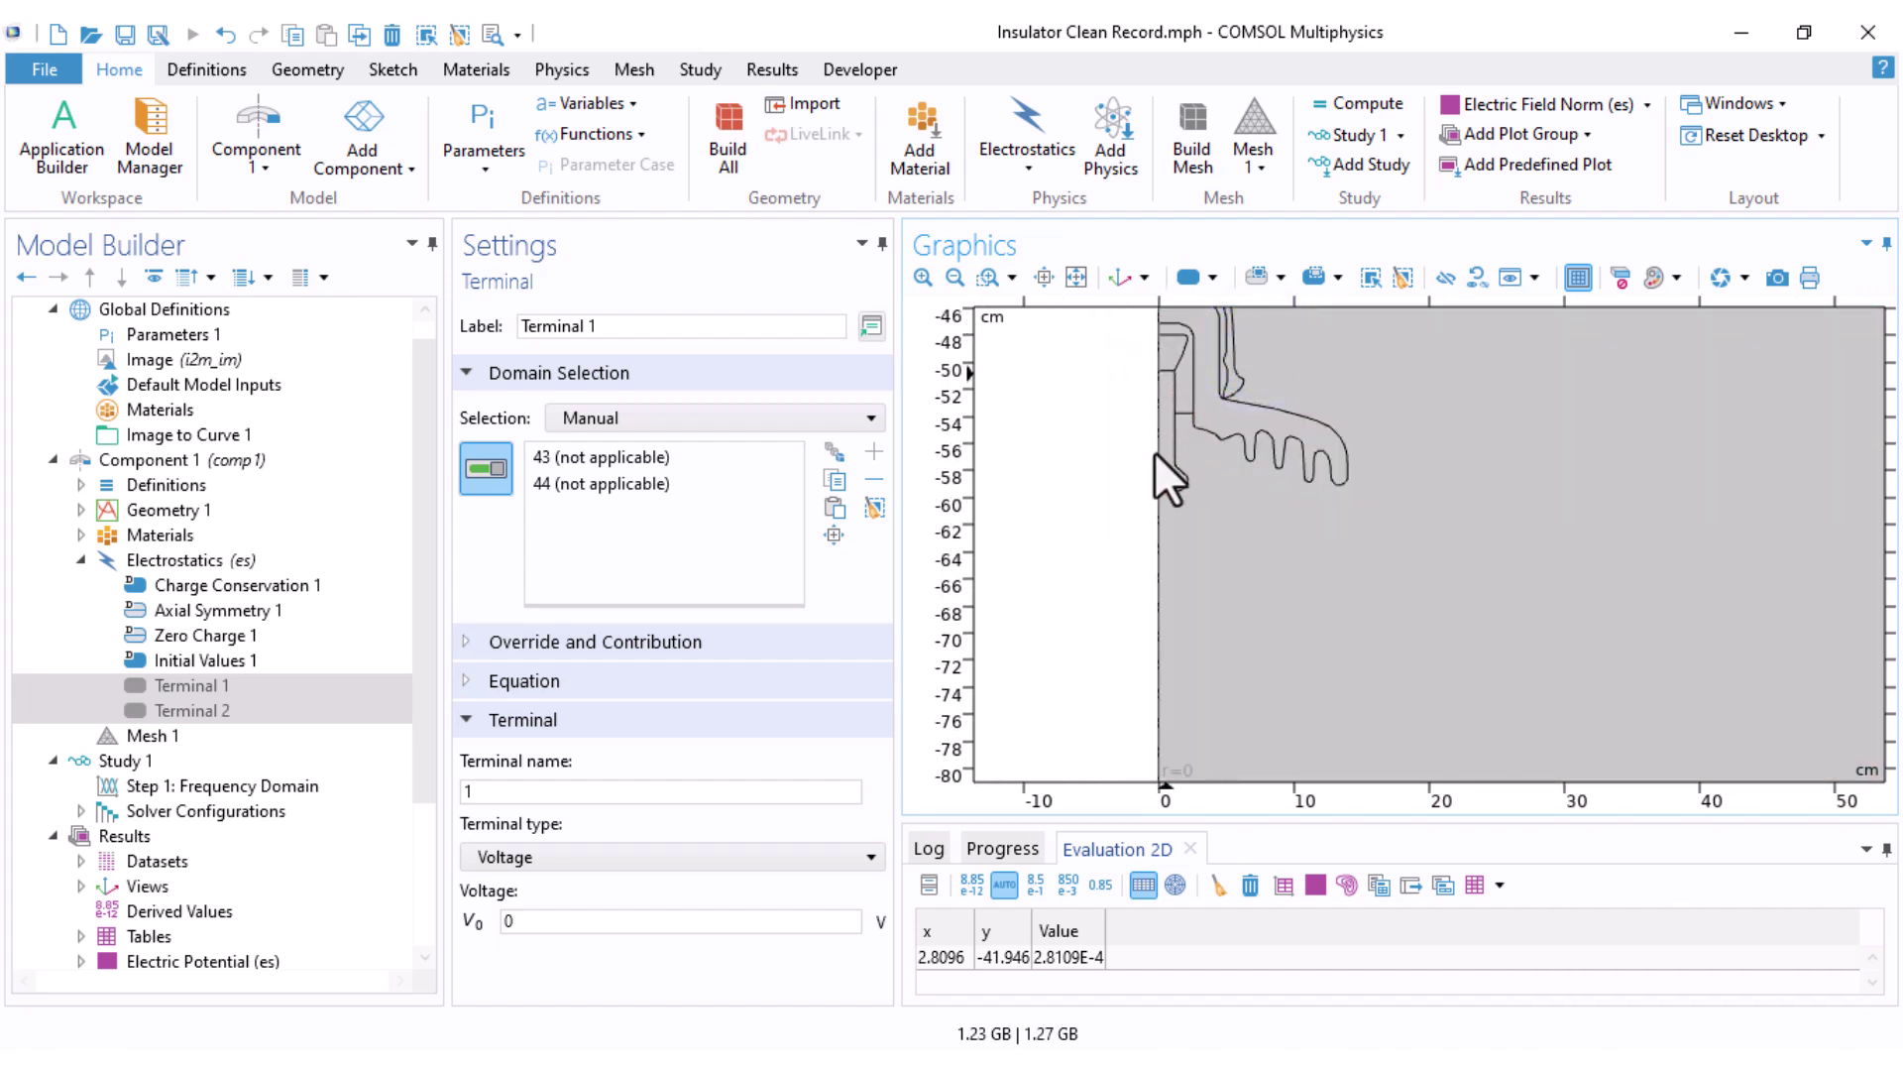
right_click(154, 563)
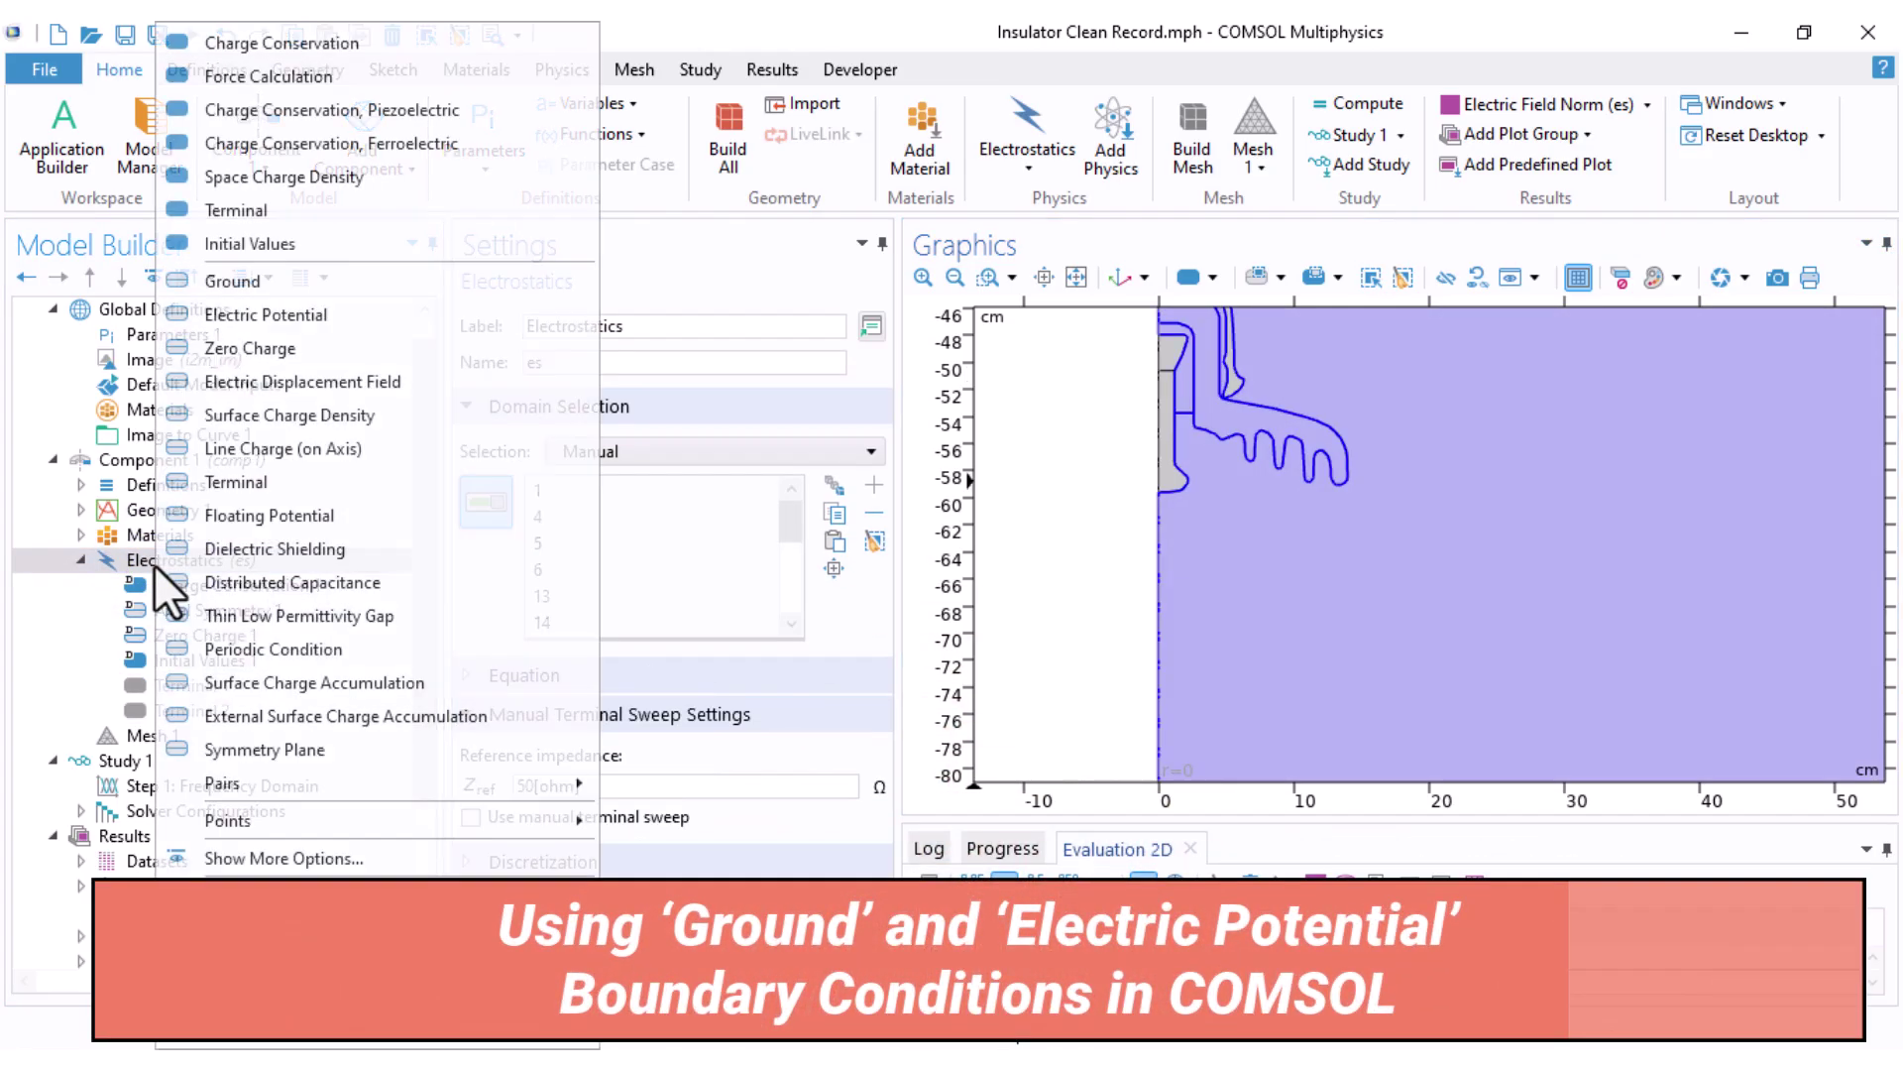
left_click(226, 285)
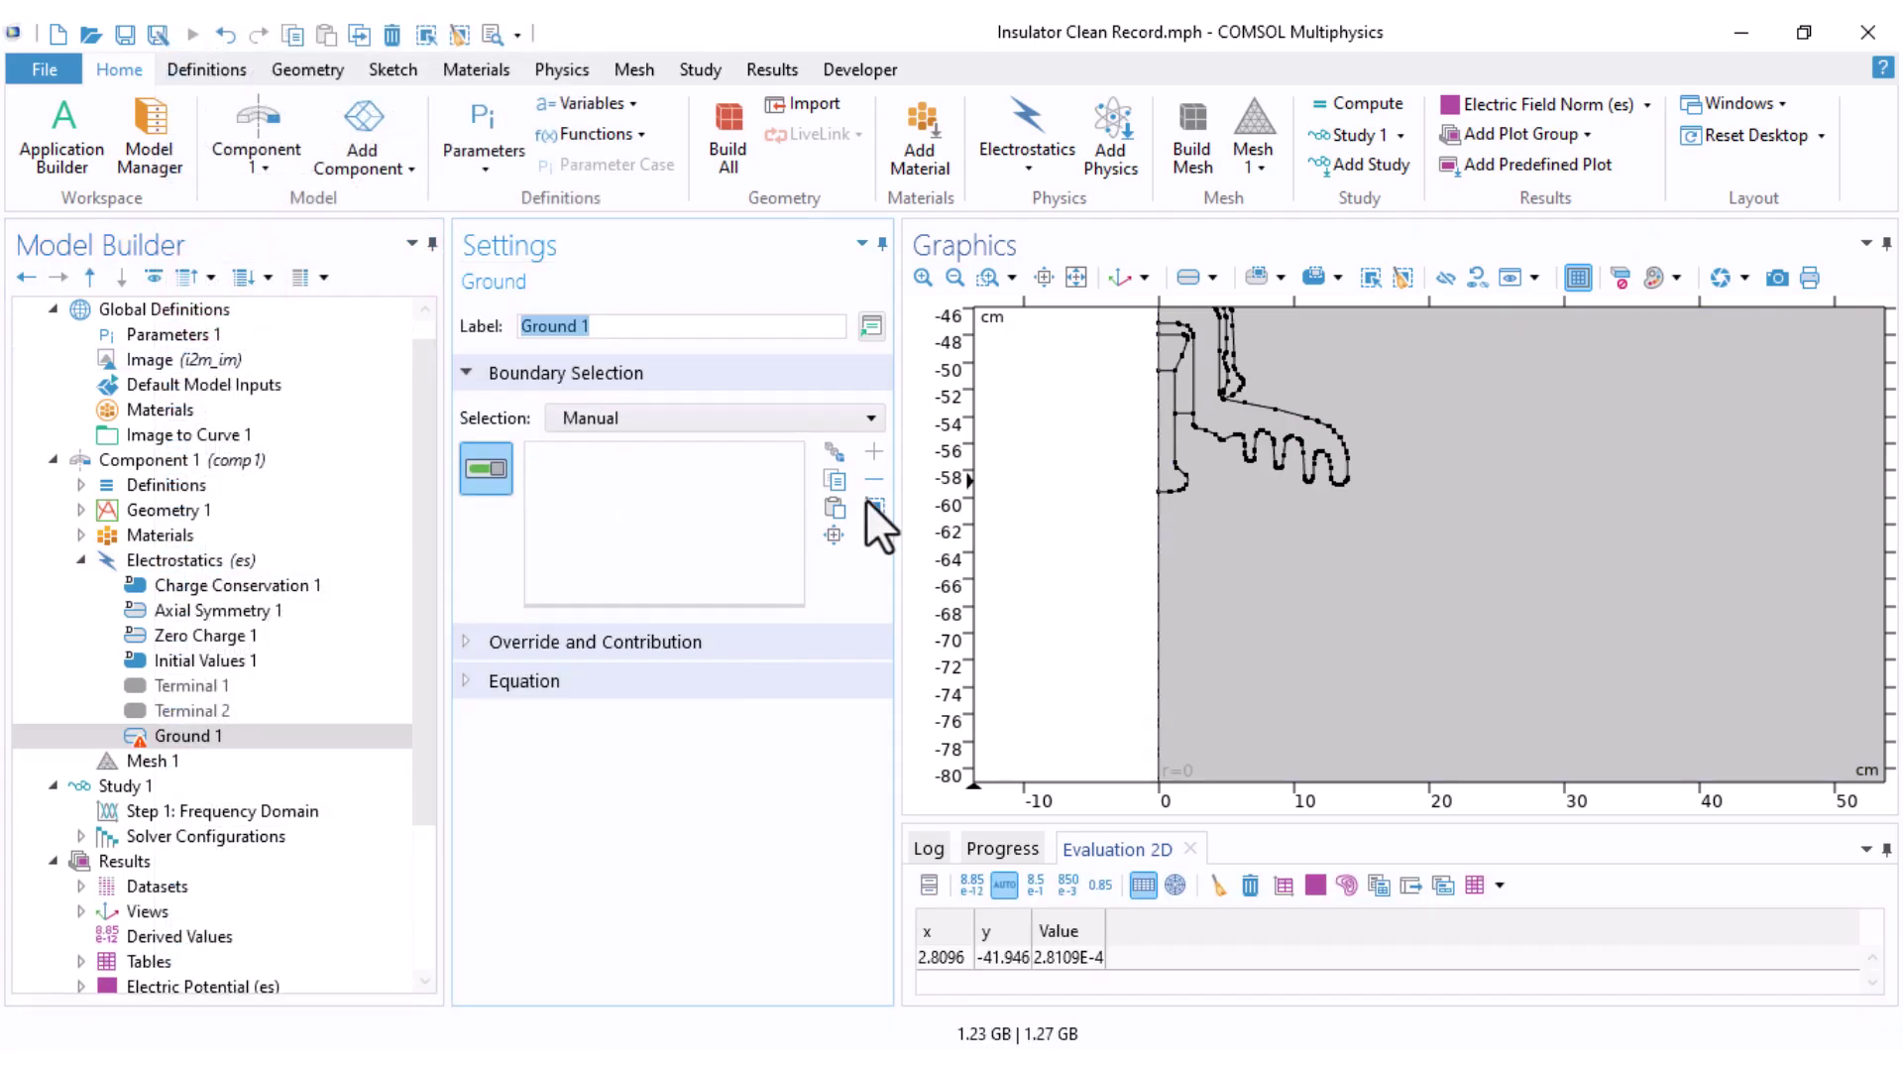
middle_click_drag(1103, 495, 1121, 360)
right_click_drag(1121, 360, 1059, 615)
left_click(1257, 275)
left_click_drag(1319, 514, 1125, 451)
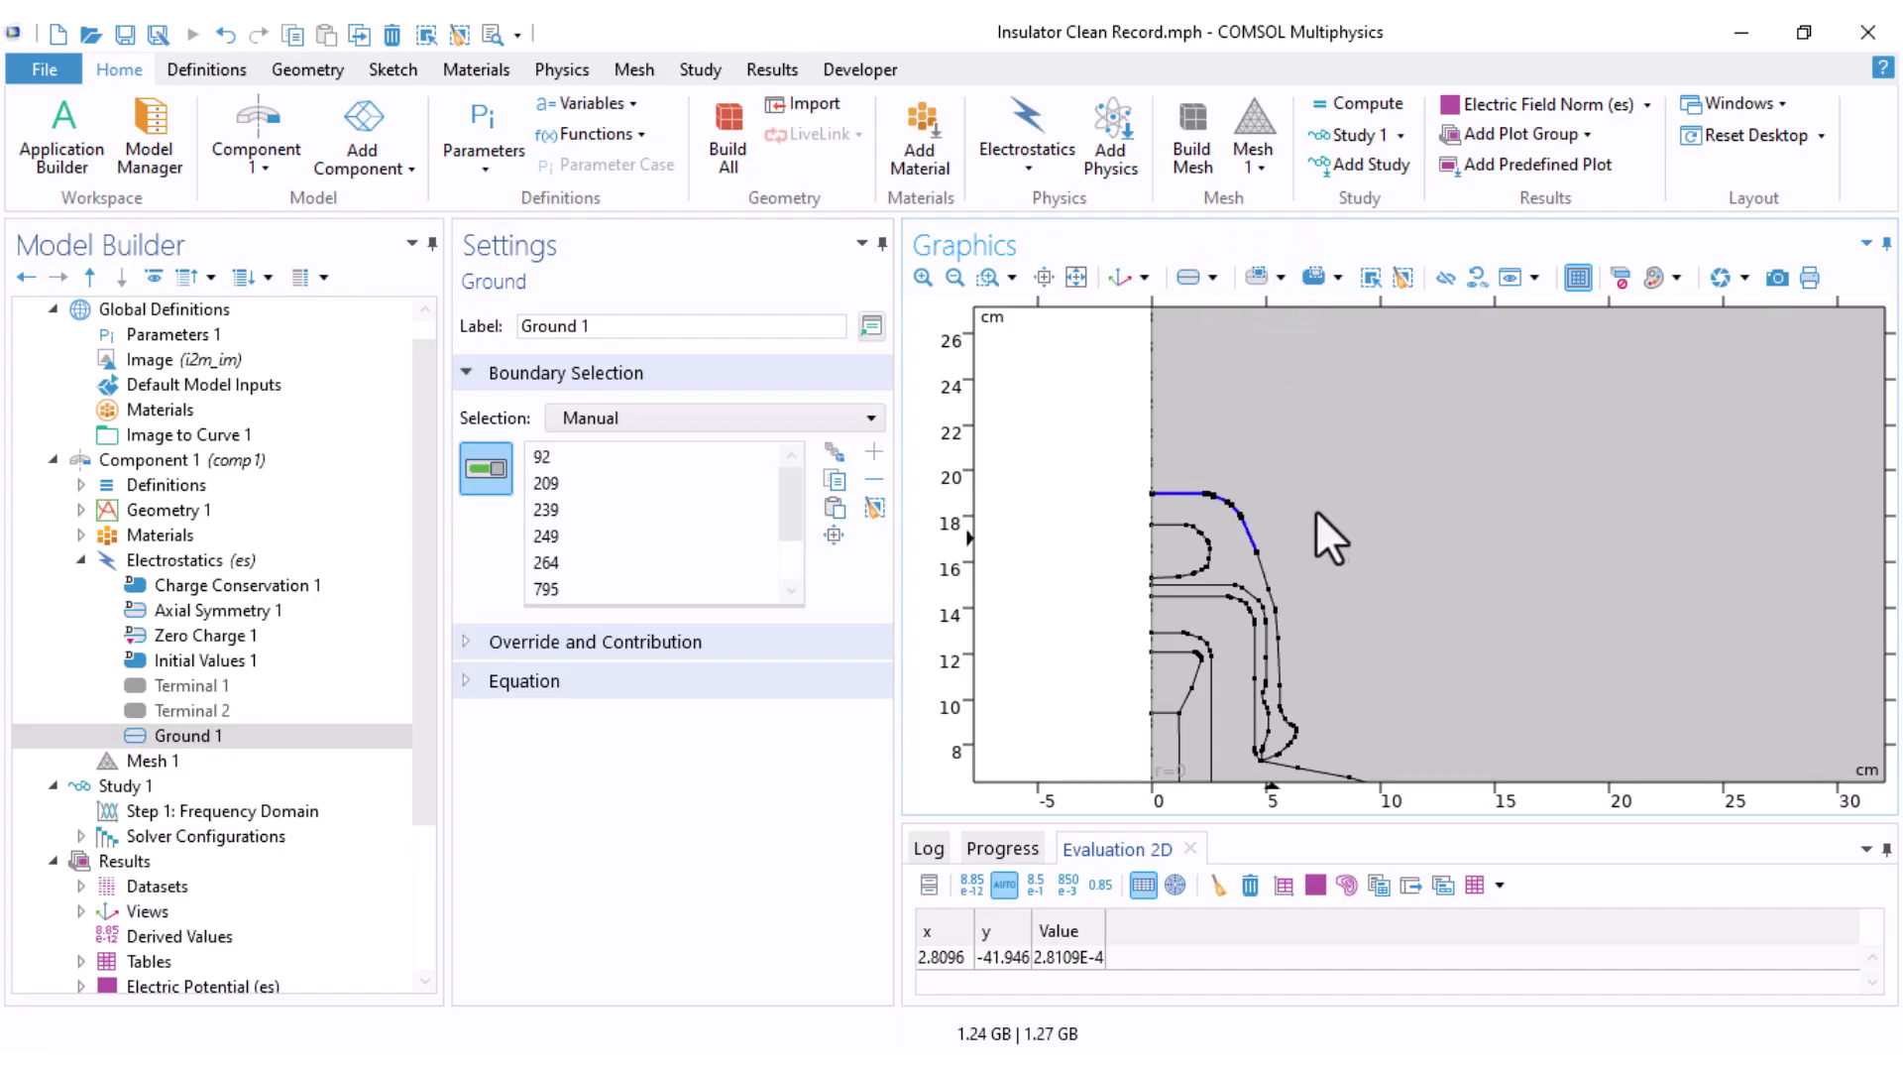
Step: Add the remaining outer boundaries of the topmost cap, down to its lower tip, to the Ground condition
left_click(1261, 279)
left_click_drag(1360, 559, 1262, 753)
right_click_drag(1320, 694, 1306, 488)
middle_click_drag(1313, 491, 1312, 363)
middle_click_drag(1261, 594, 1279, 468)
right_click_drag(1097, 749, 1309, 507)
middle_click_drag(1347, 436, 1334, 309)
left_click(1311, 396)
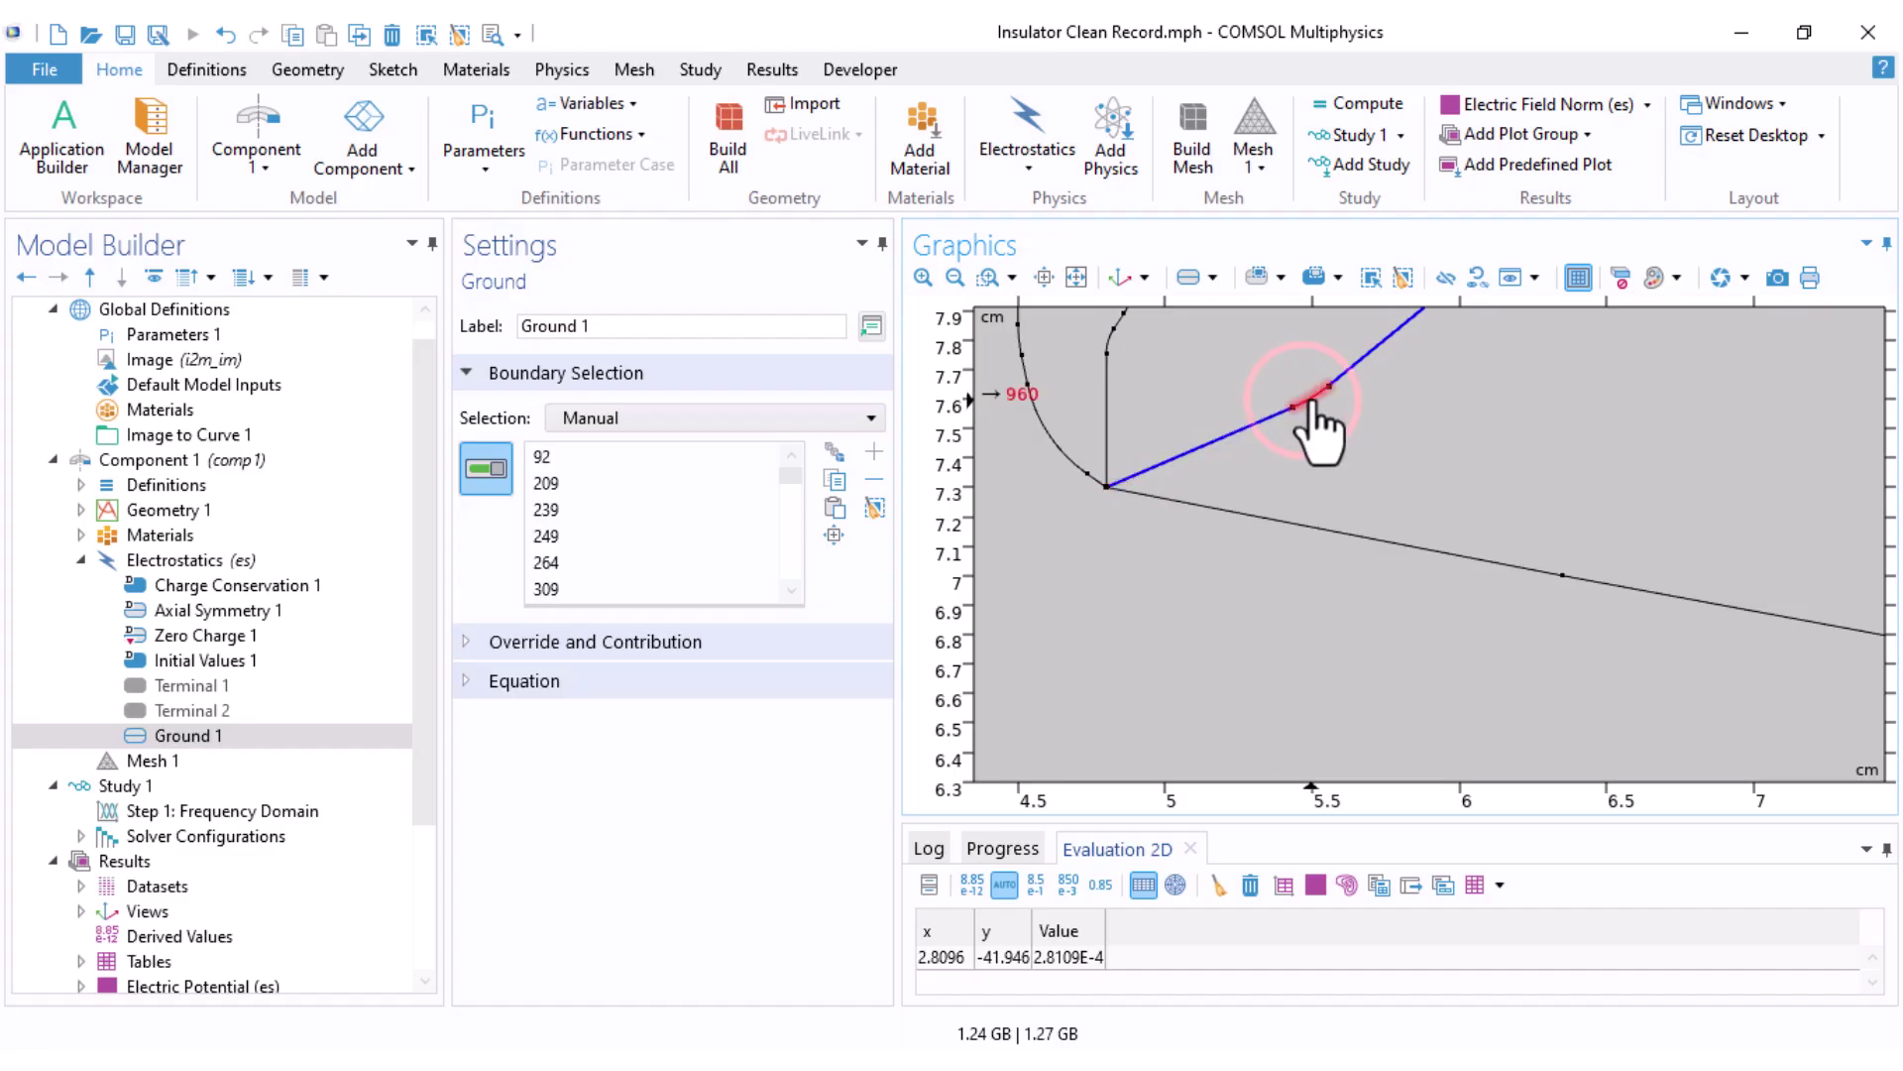
Step: Add the inner boundaries of the topmost cap to the Ground condition, including the short segments at its corner
right_click_drag(1159, 347, 1234, 459)
left_click(1251, 276)
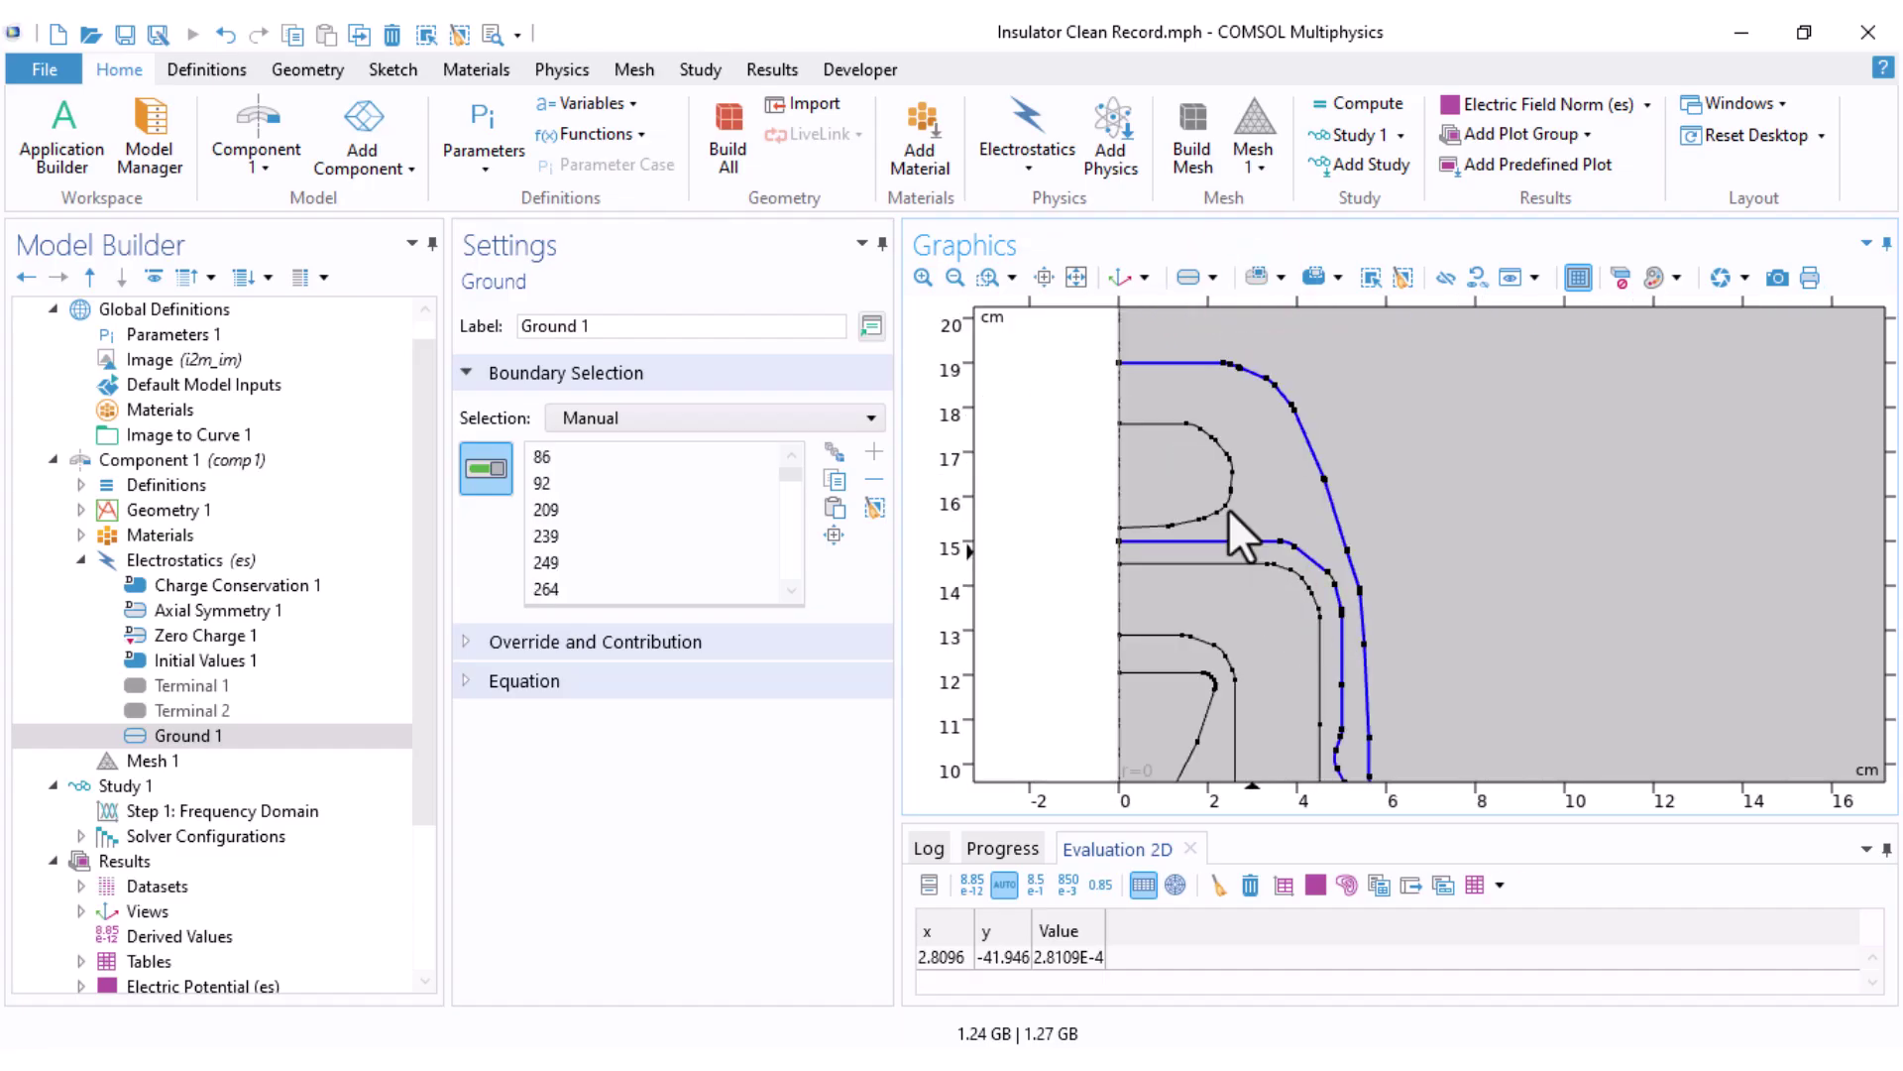
middle_click_drag(1320, 609, 1354, 312)
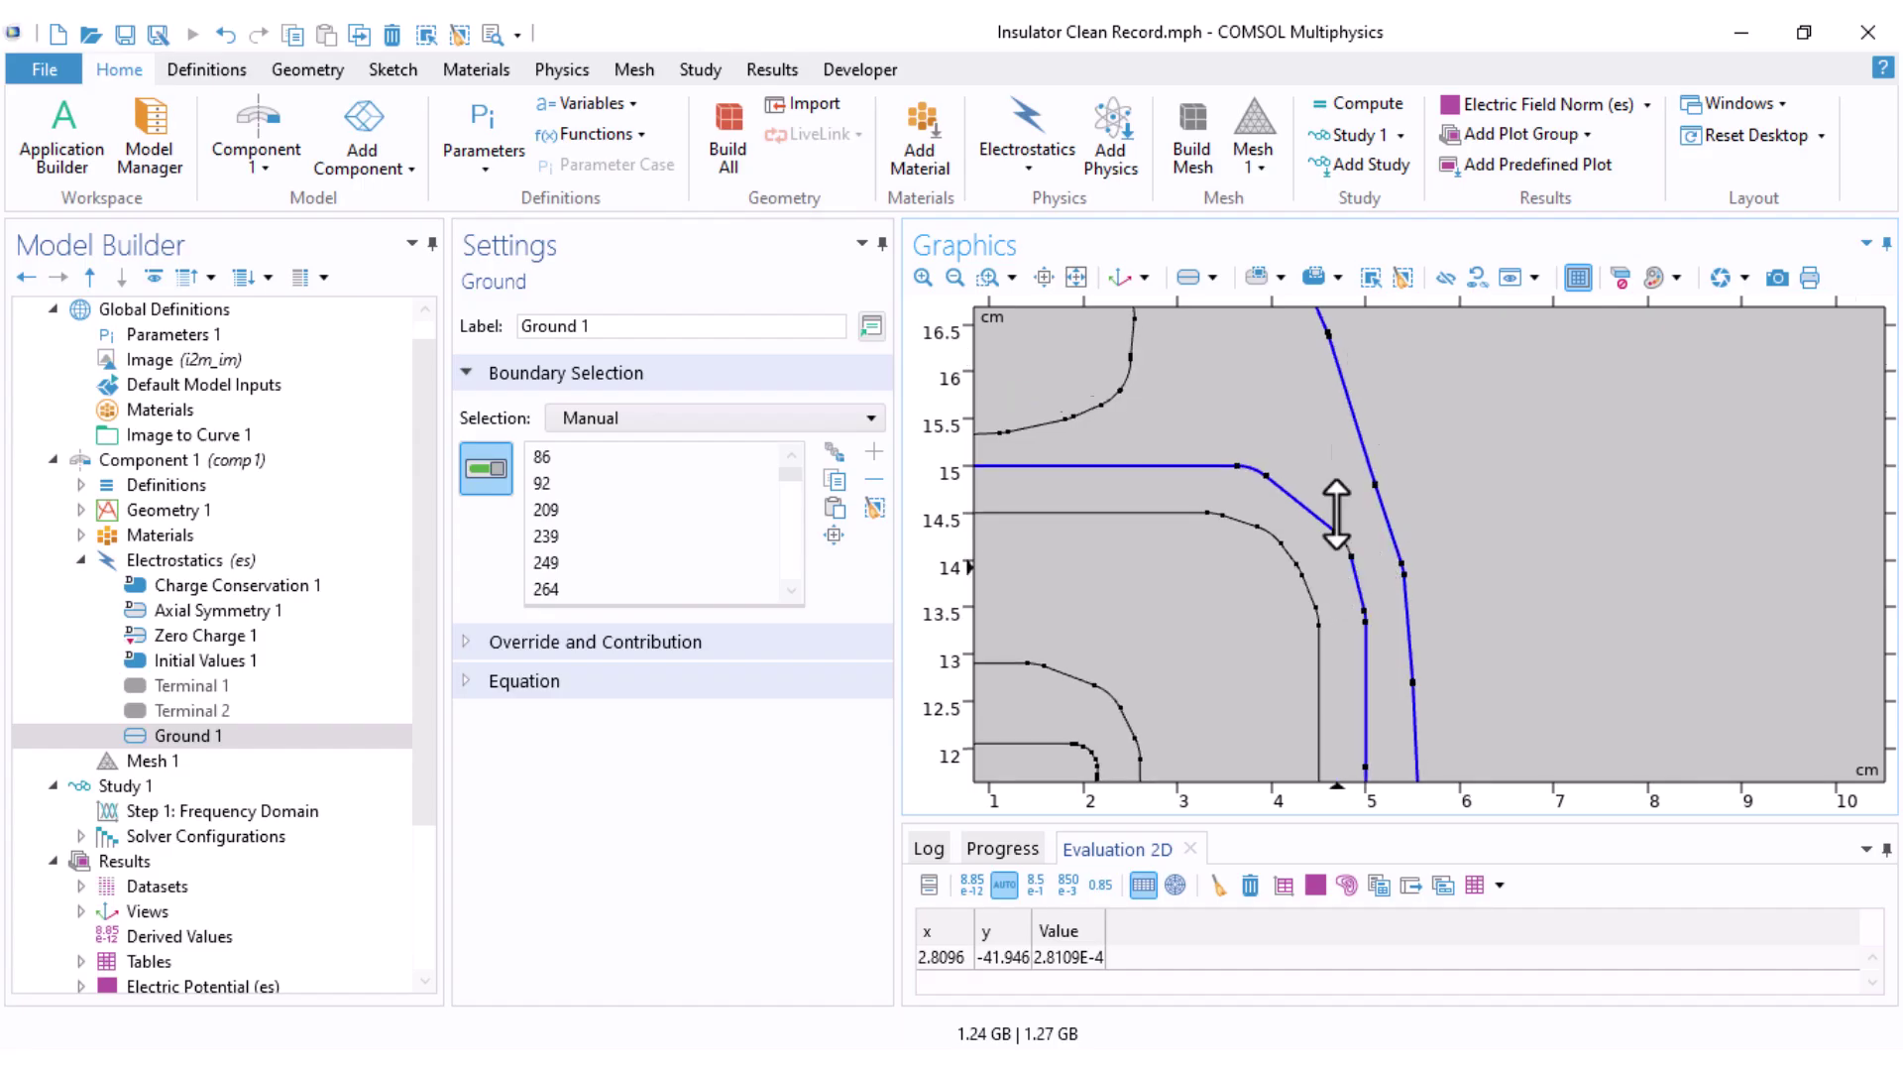
scroll(1336, 568, "up", 3)
left_click(1356, 521)
scroll(1357, 522, "down", 6)
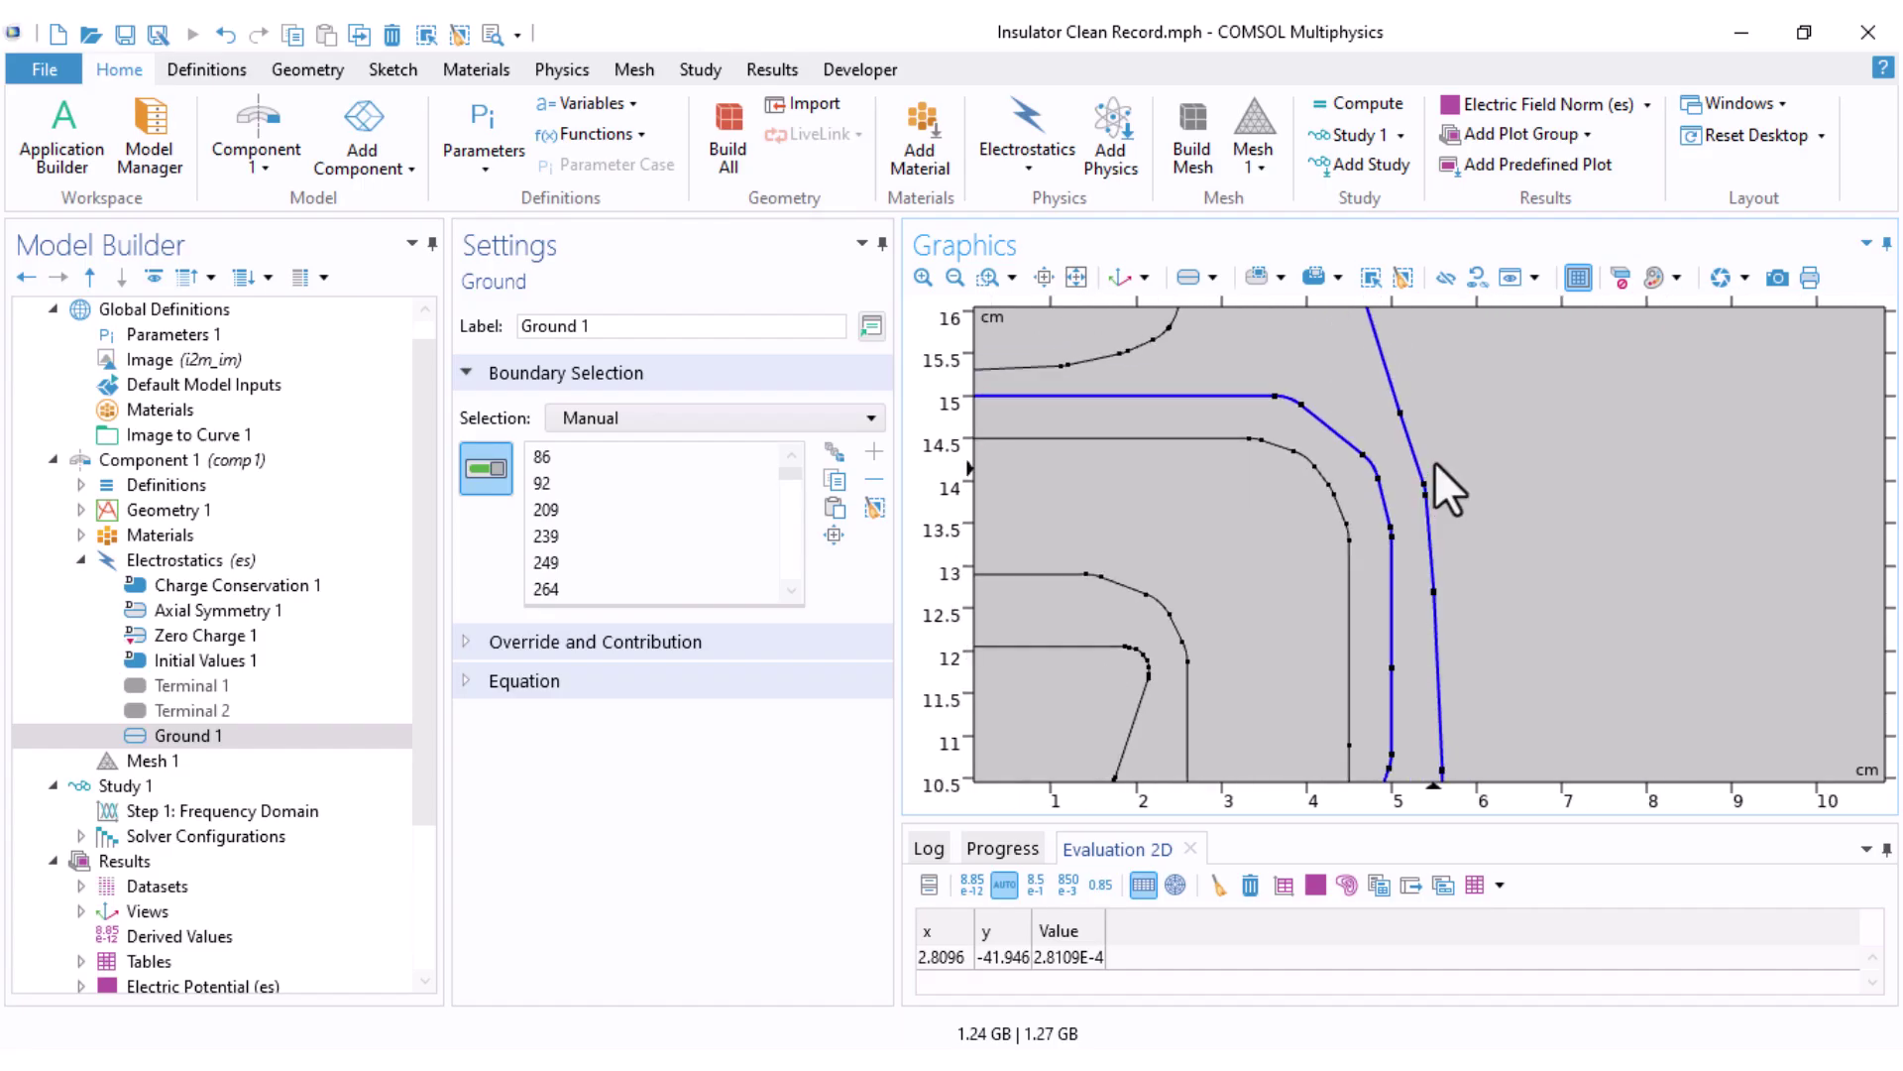
Step: Add an Electric Potential condition to Electrostatics and assign the lower end and shank boundaries of the lowest pin
left_click(181, 567)
right_click(181, 567)
left_click(253, 314)
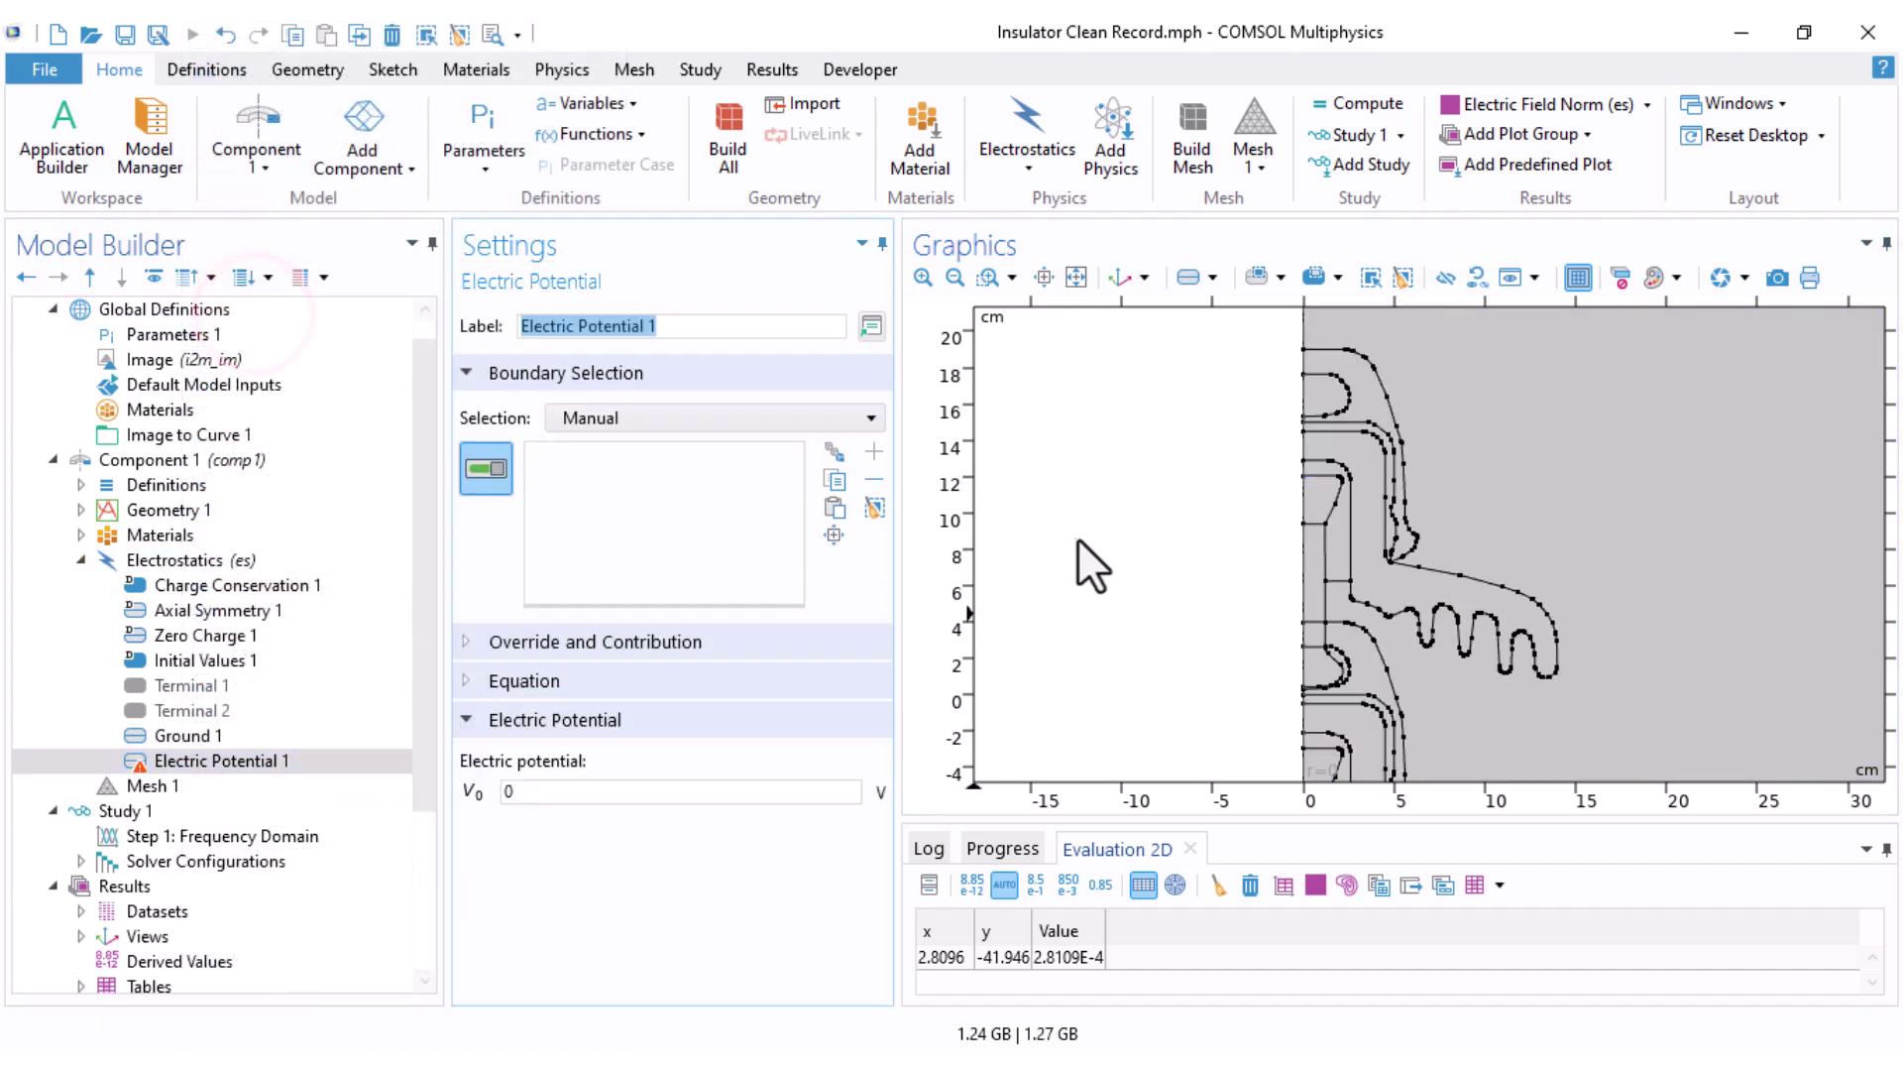
scroll(1180, 734, "down", 5)
scroll(1195, 594, "up", 6)
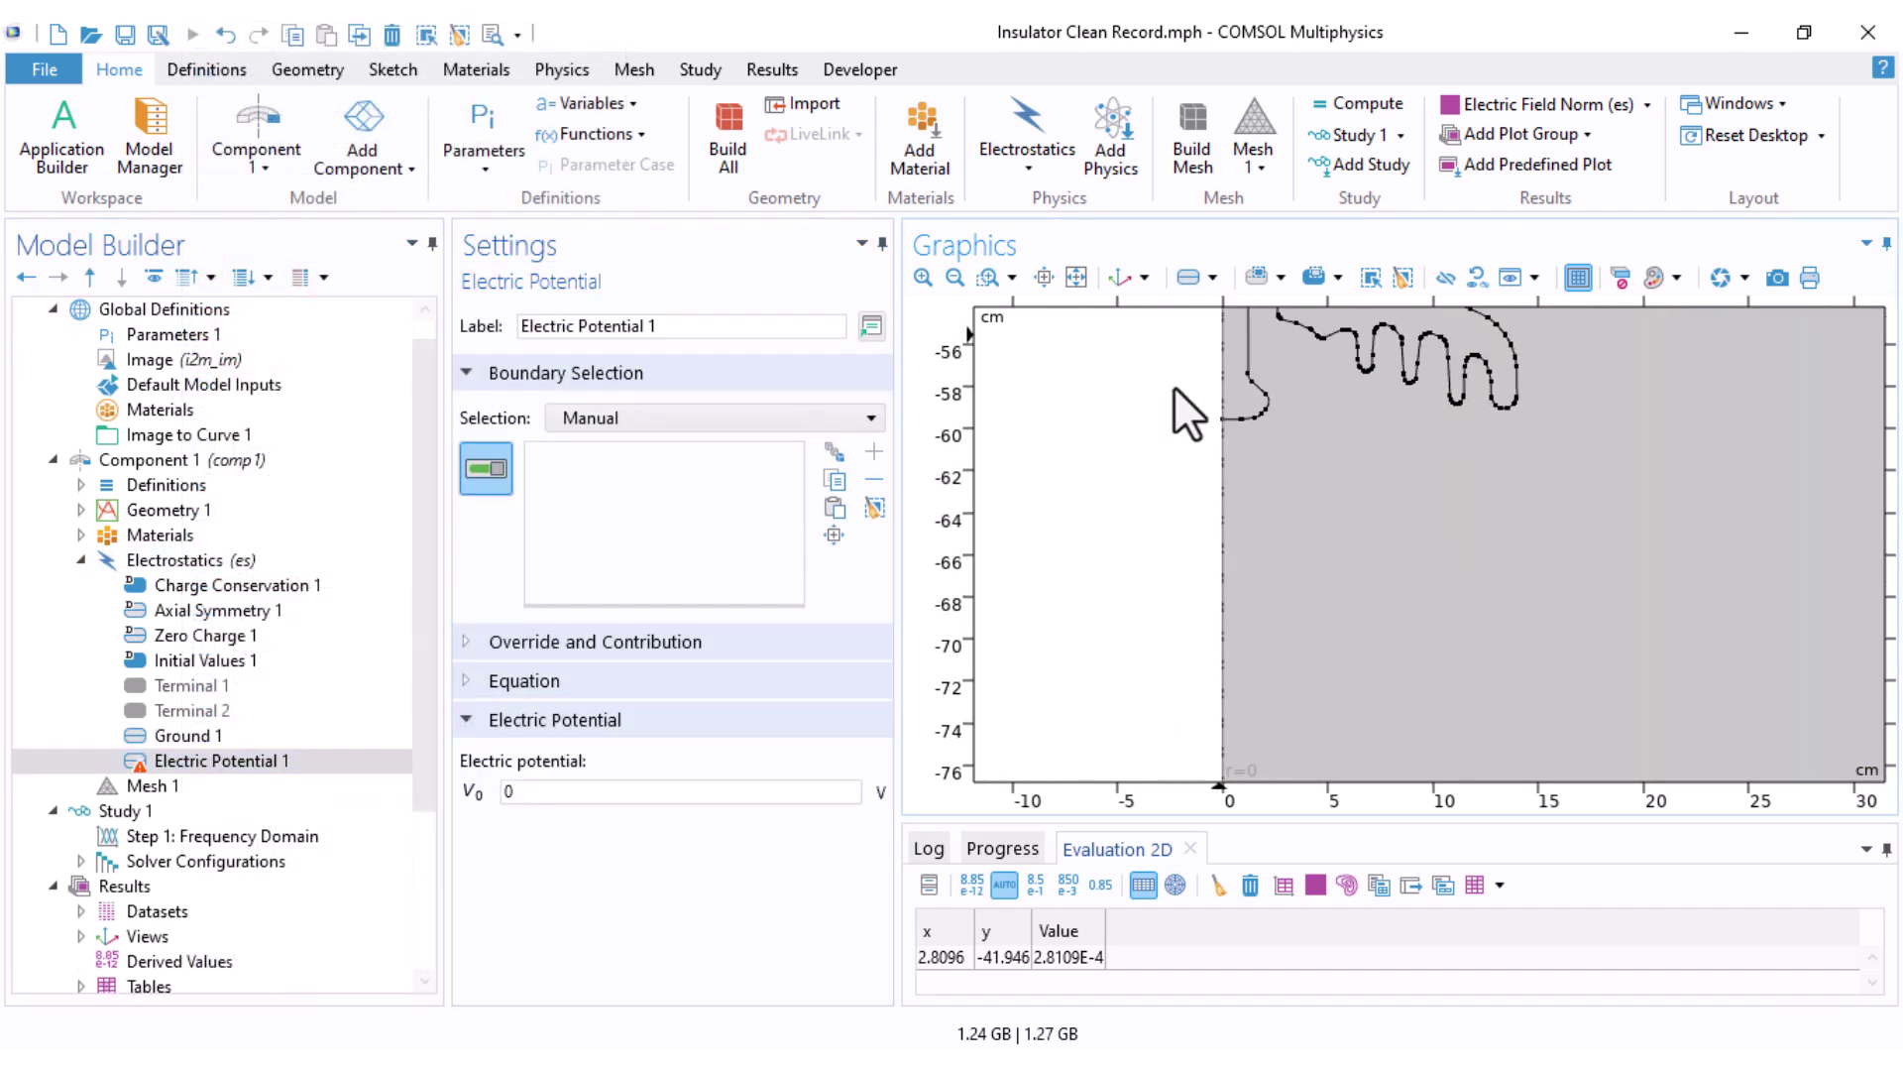
left_click(1256, 278)
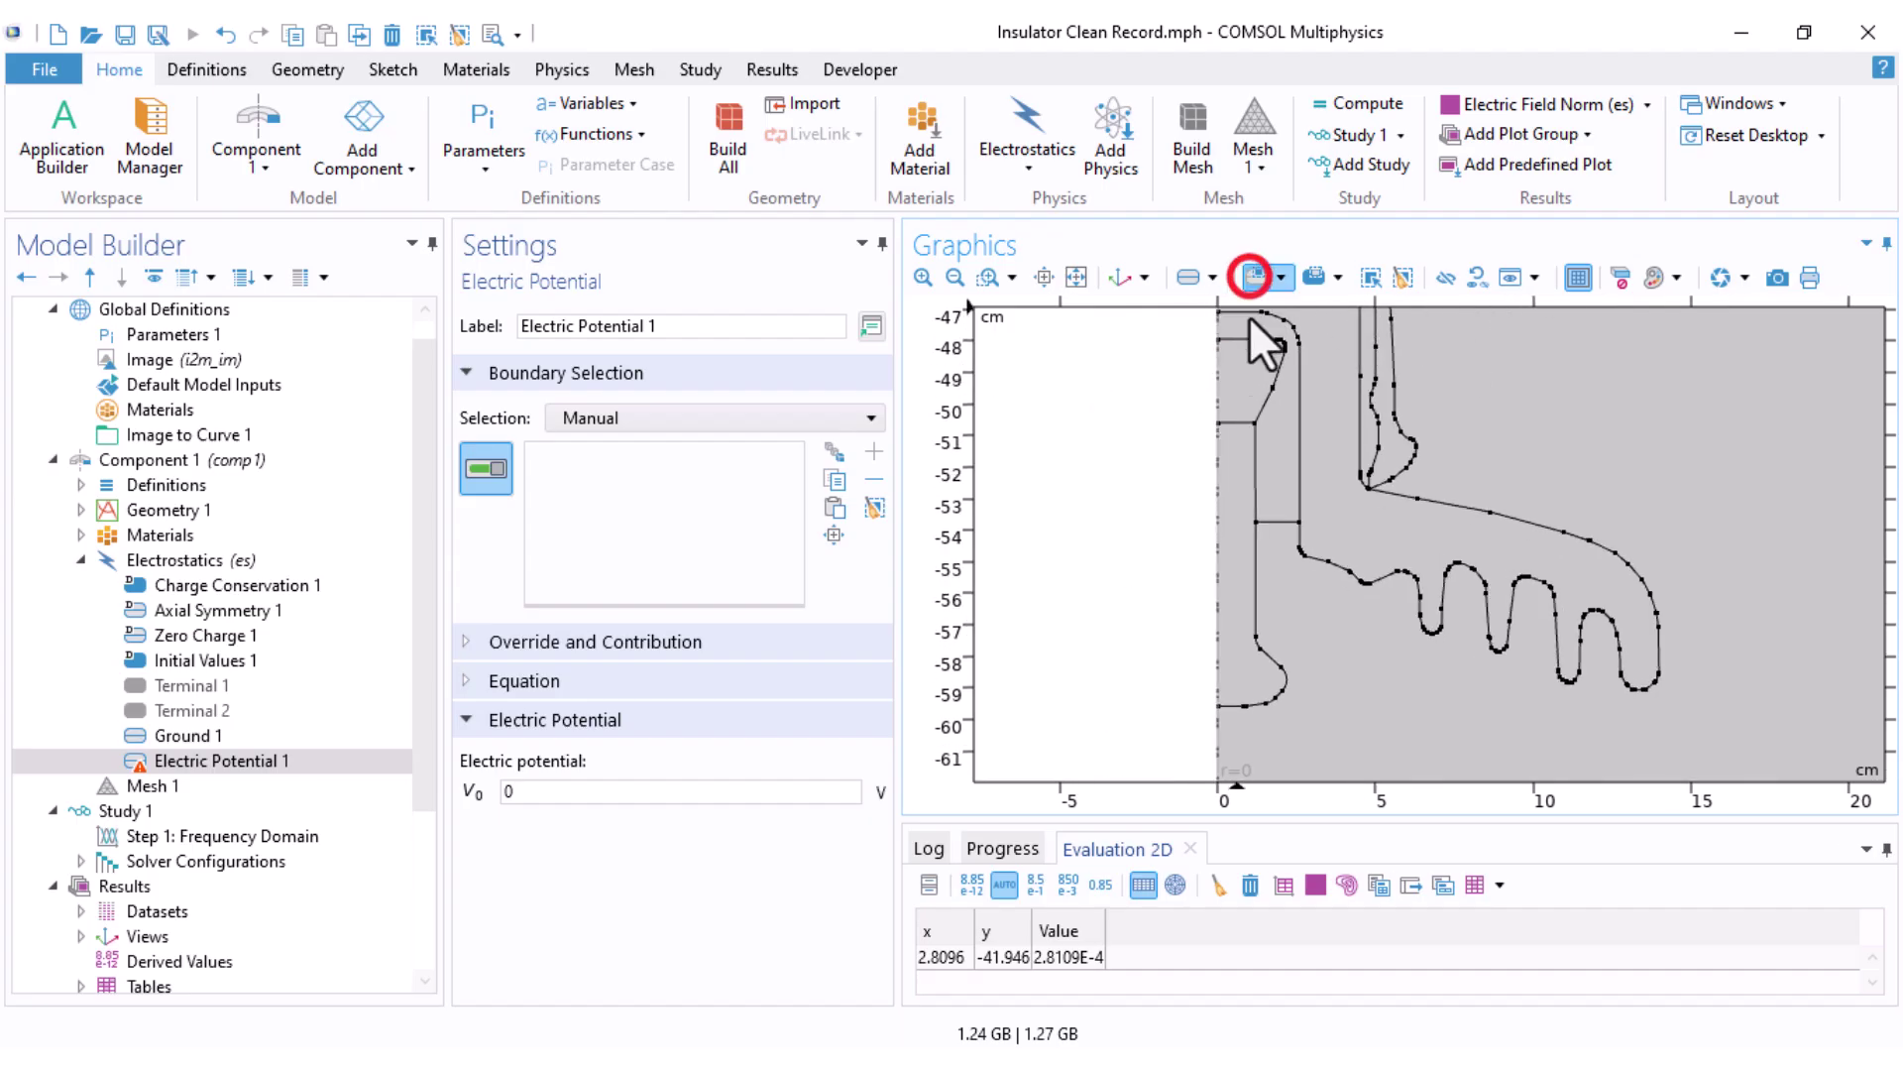
left_click_drag(1251, 707, 1185, 761)
left_click(1255, 494)
right_click_drag(1146, 647, 1083, 735)
left_click(1209, 537)
left_click(1180, 538)
left_click(1178, 568)
Step: Add the head boundaries of the lowest pin to the Electric Potential condition
scroll(1168, 503, "up", 4)
left_click(1219, 557)
left_click(1255, 279)
left_click_drag(1270, 400, 1086, 543)
scroll(1040, 436, "down", 3)
Step: Set the electric potential V0 to 63000*sqrt(2)/sqrt(3) V
double_click(500, 793)
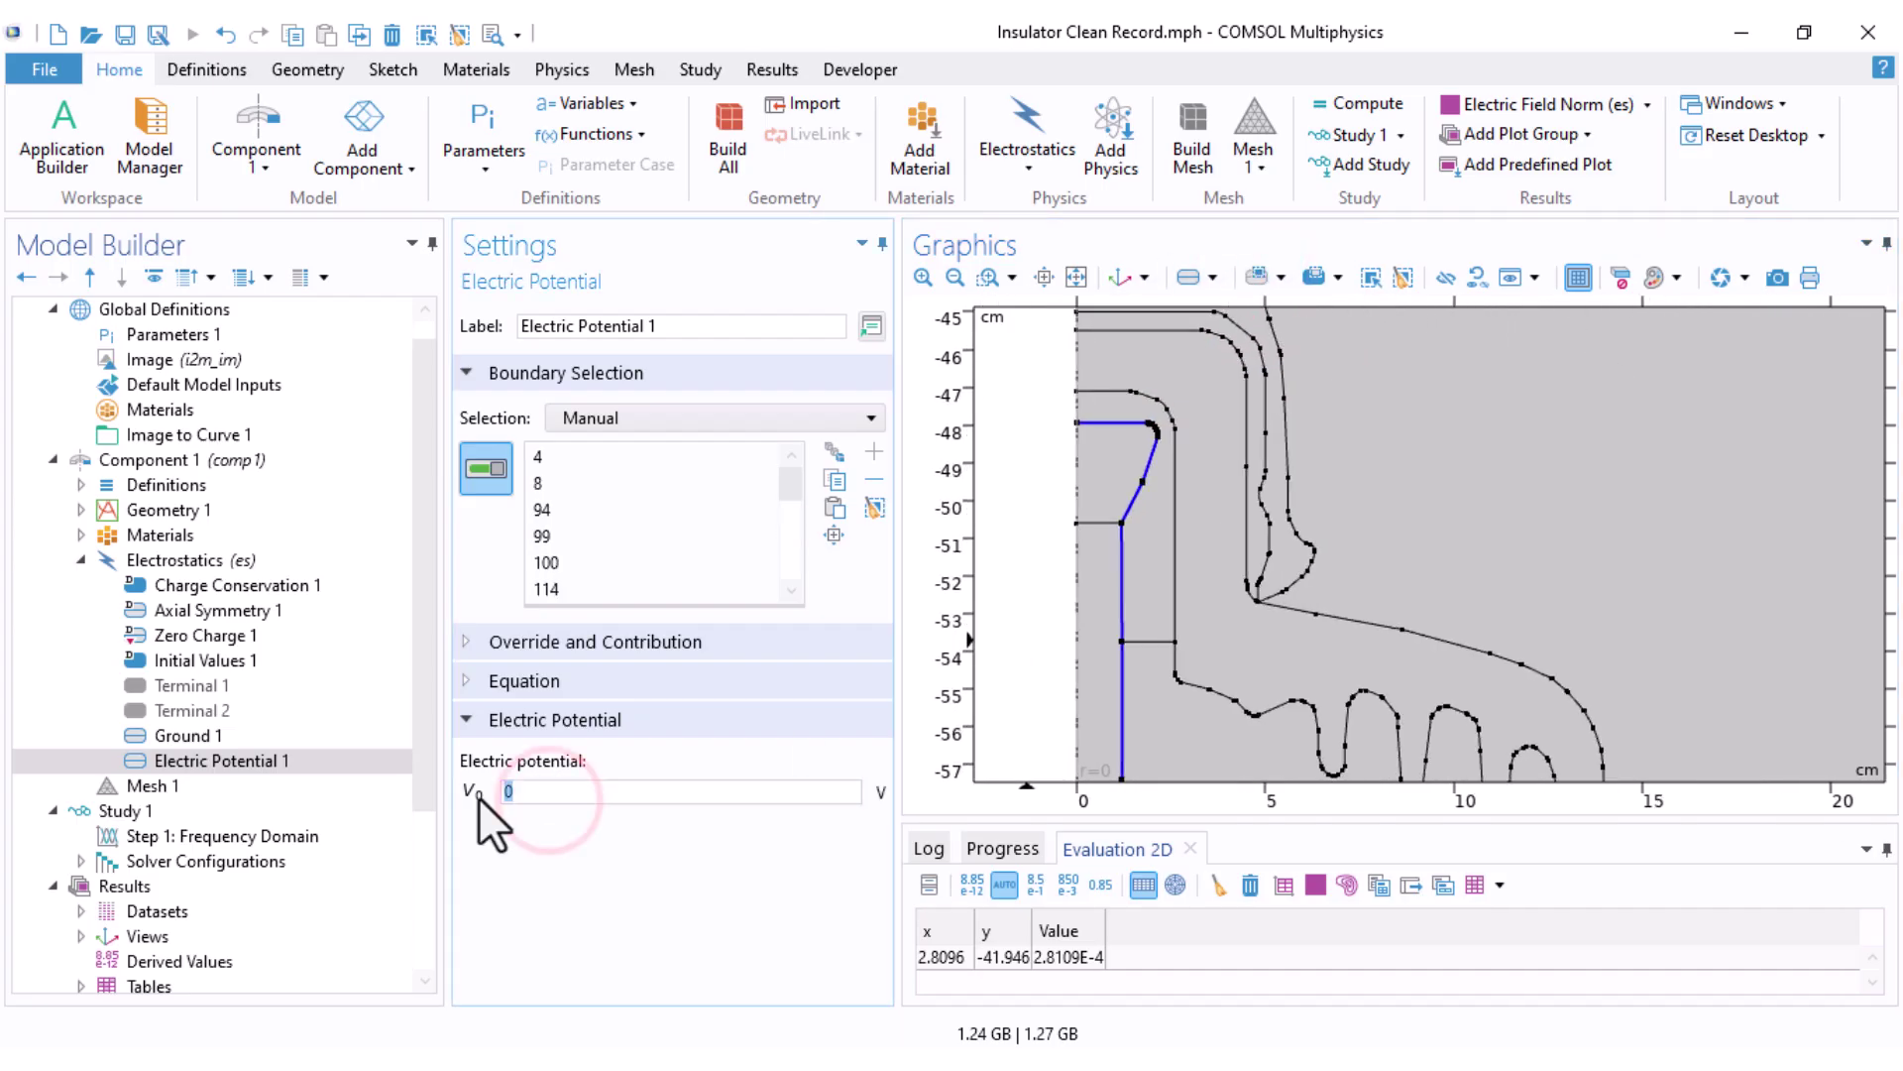
type("63000*")
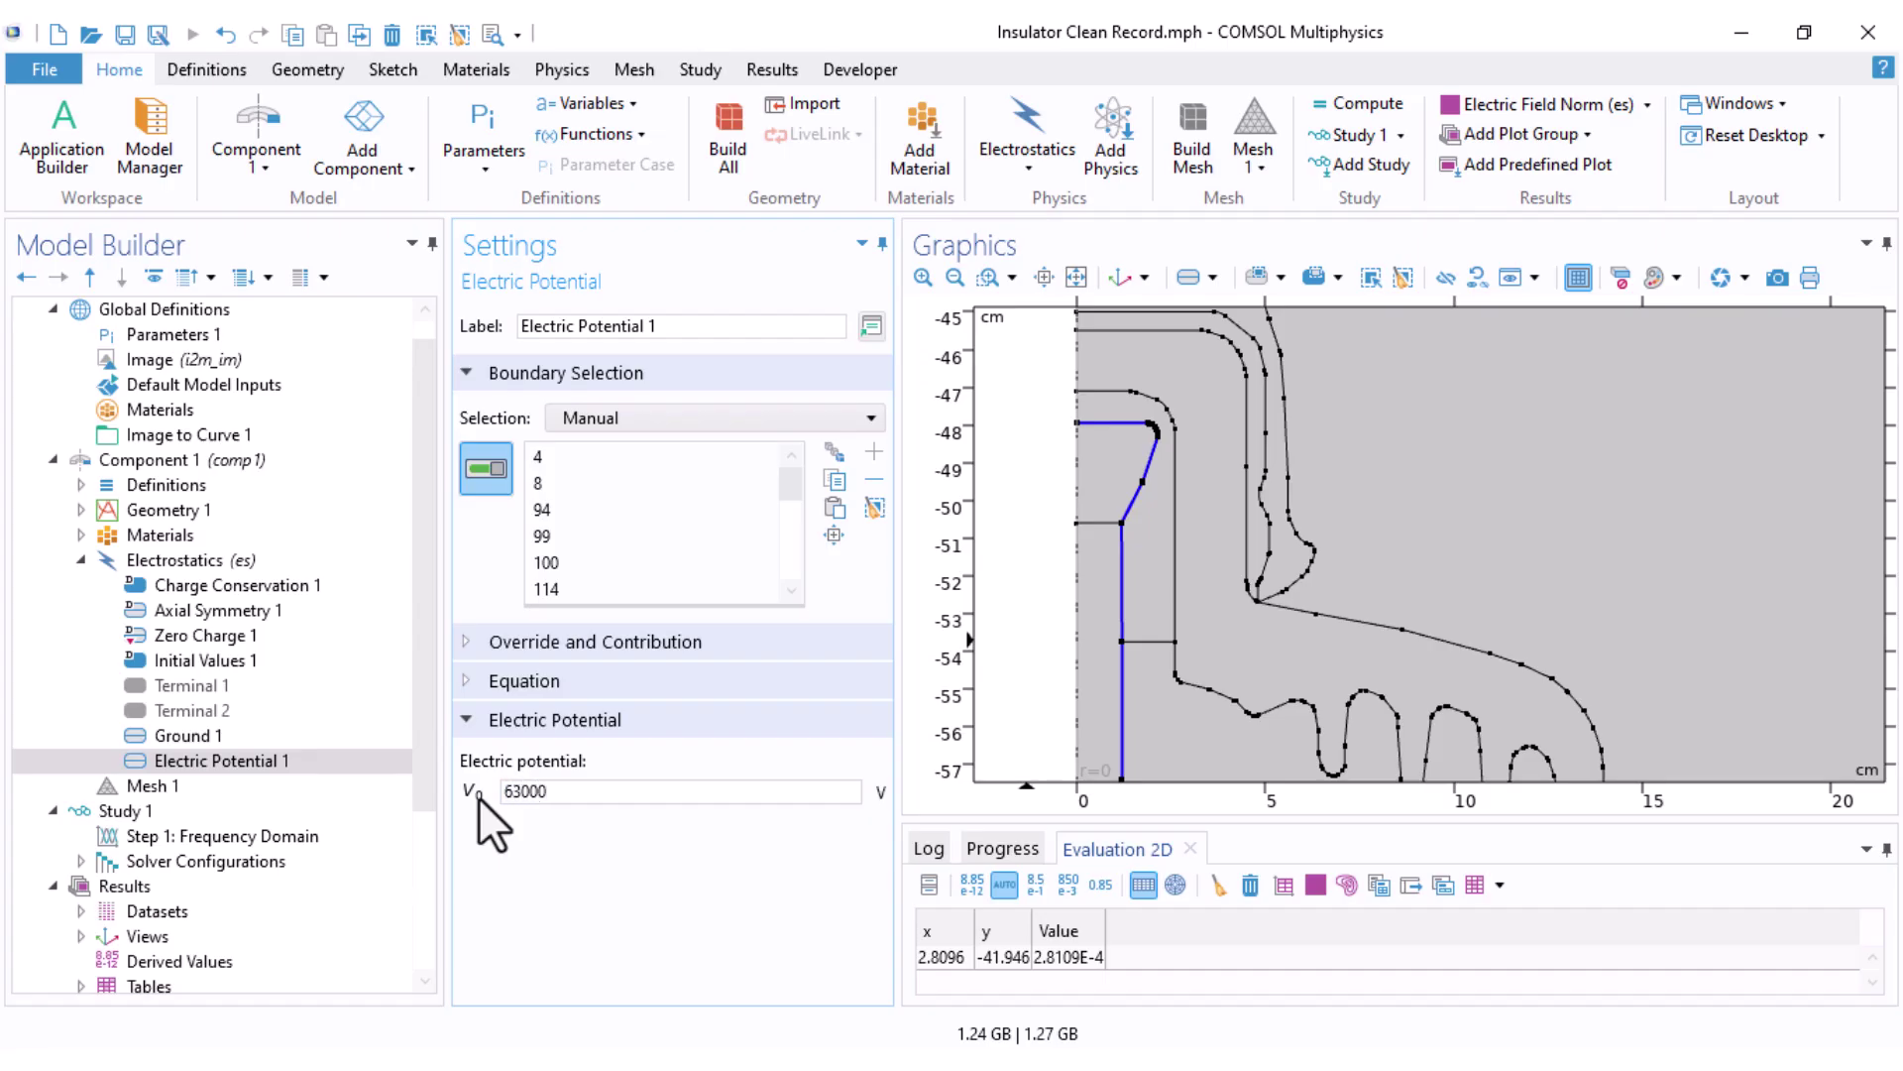
type("sqrt(2)/sqrt(3)")
Step: Add a Floating Potential boundary condition to Electrostatics
scroll(1051, 654, "down", 3)
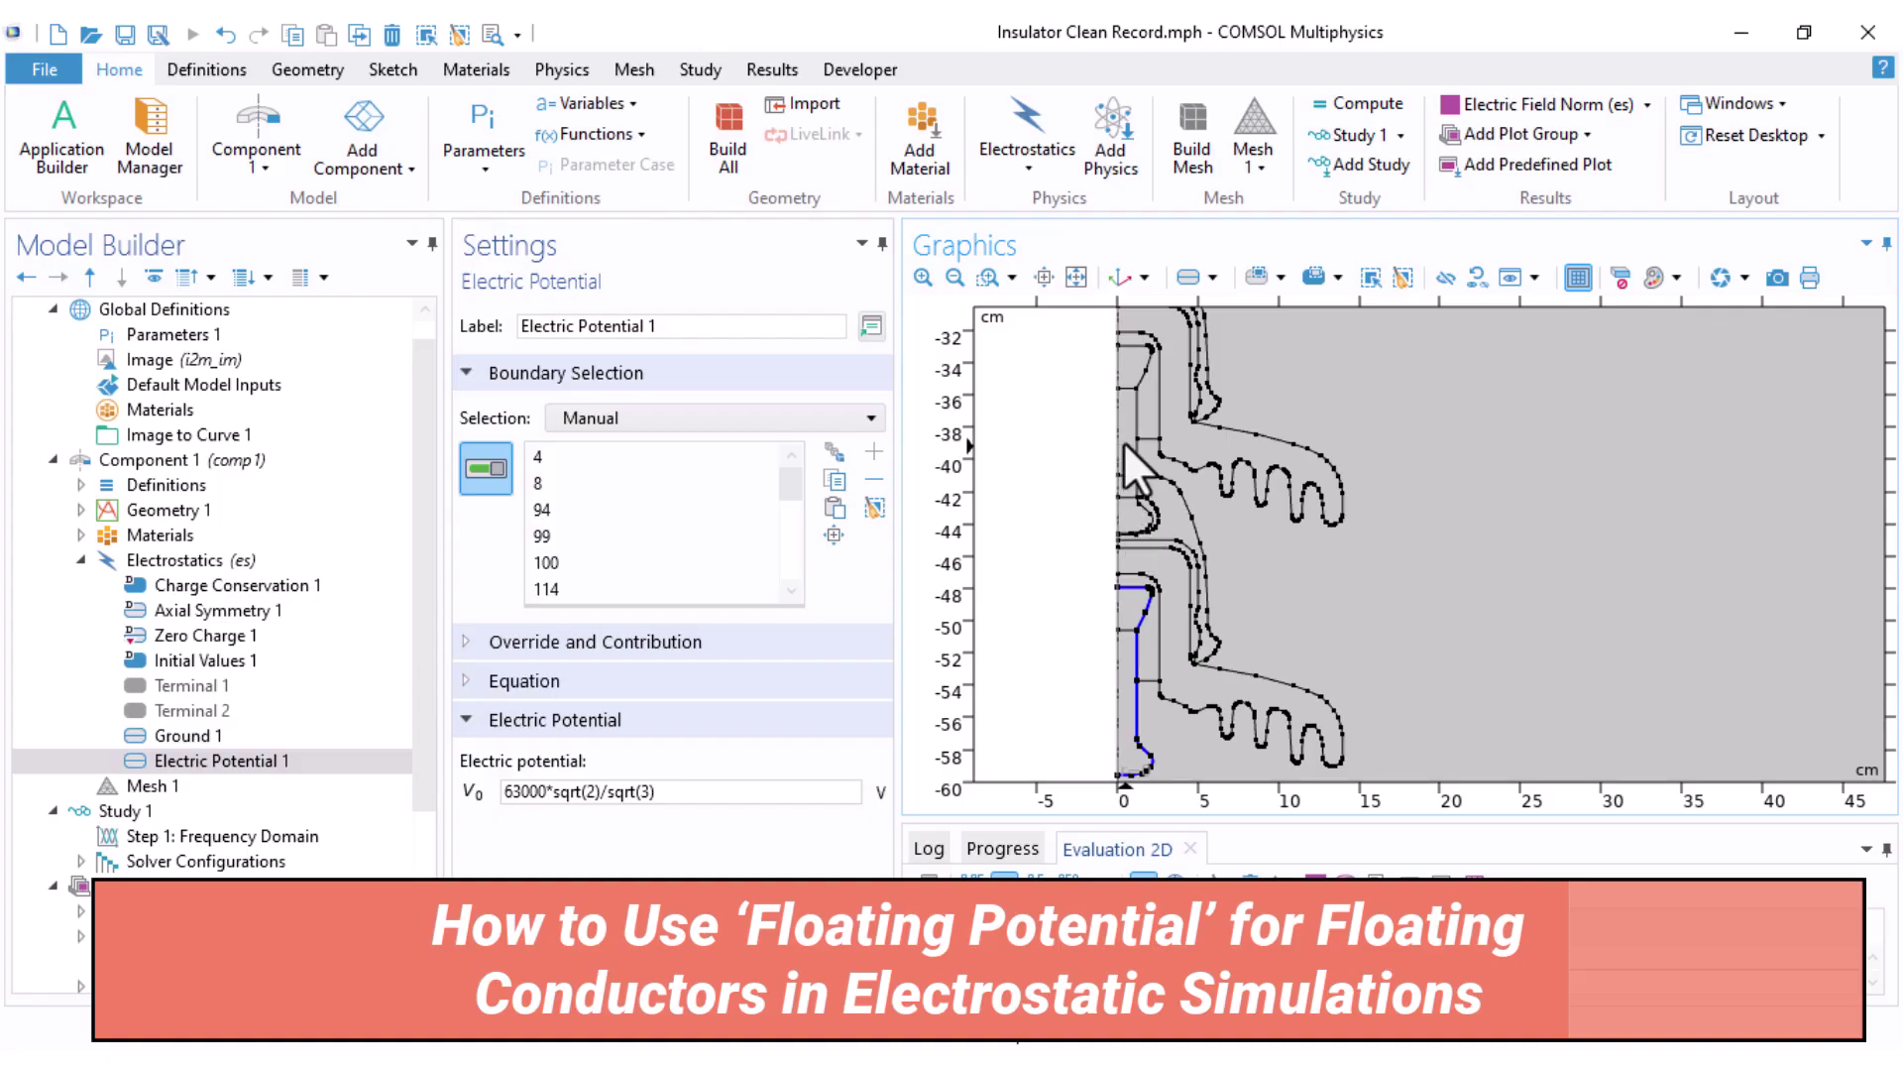
right_click(139, 563)
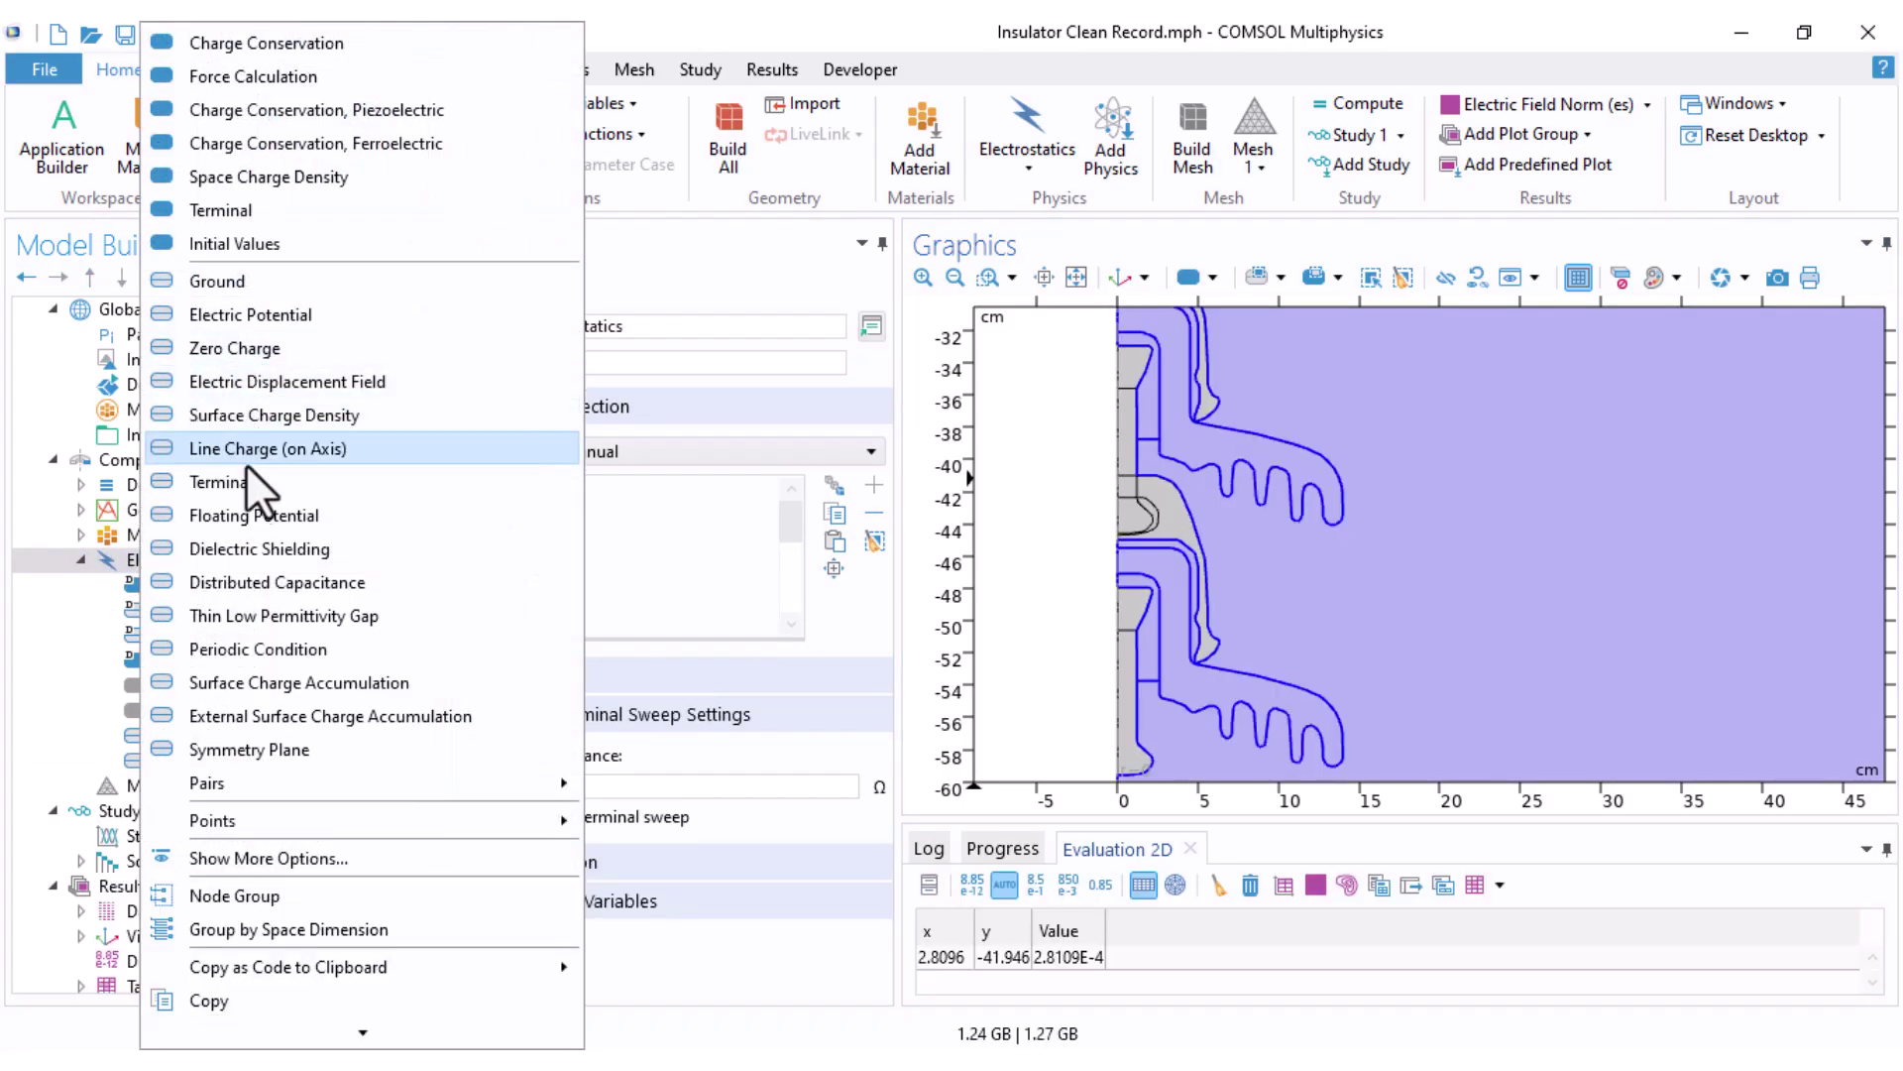
left_click(252, 515)
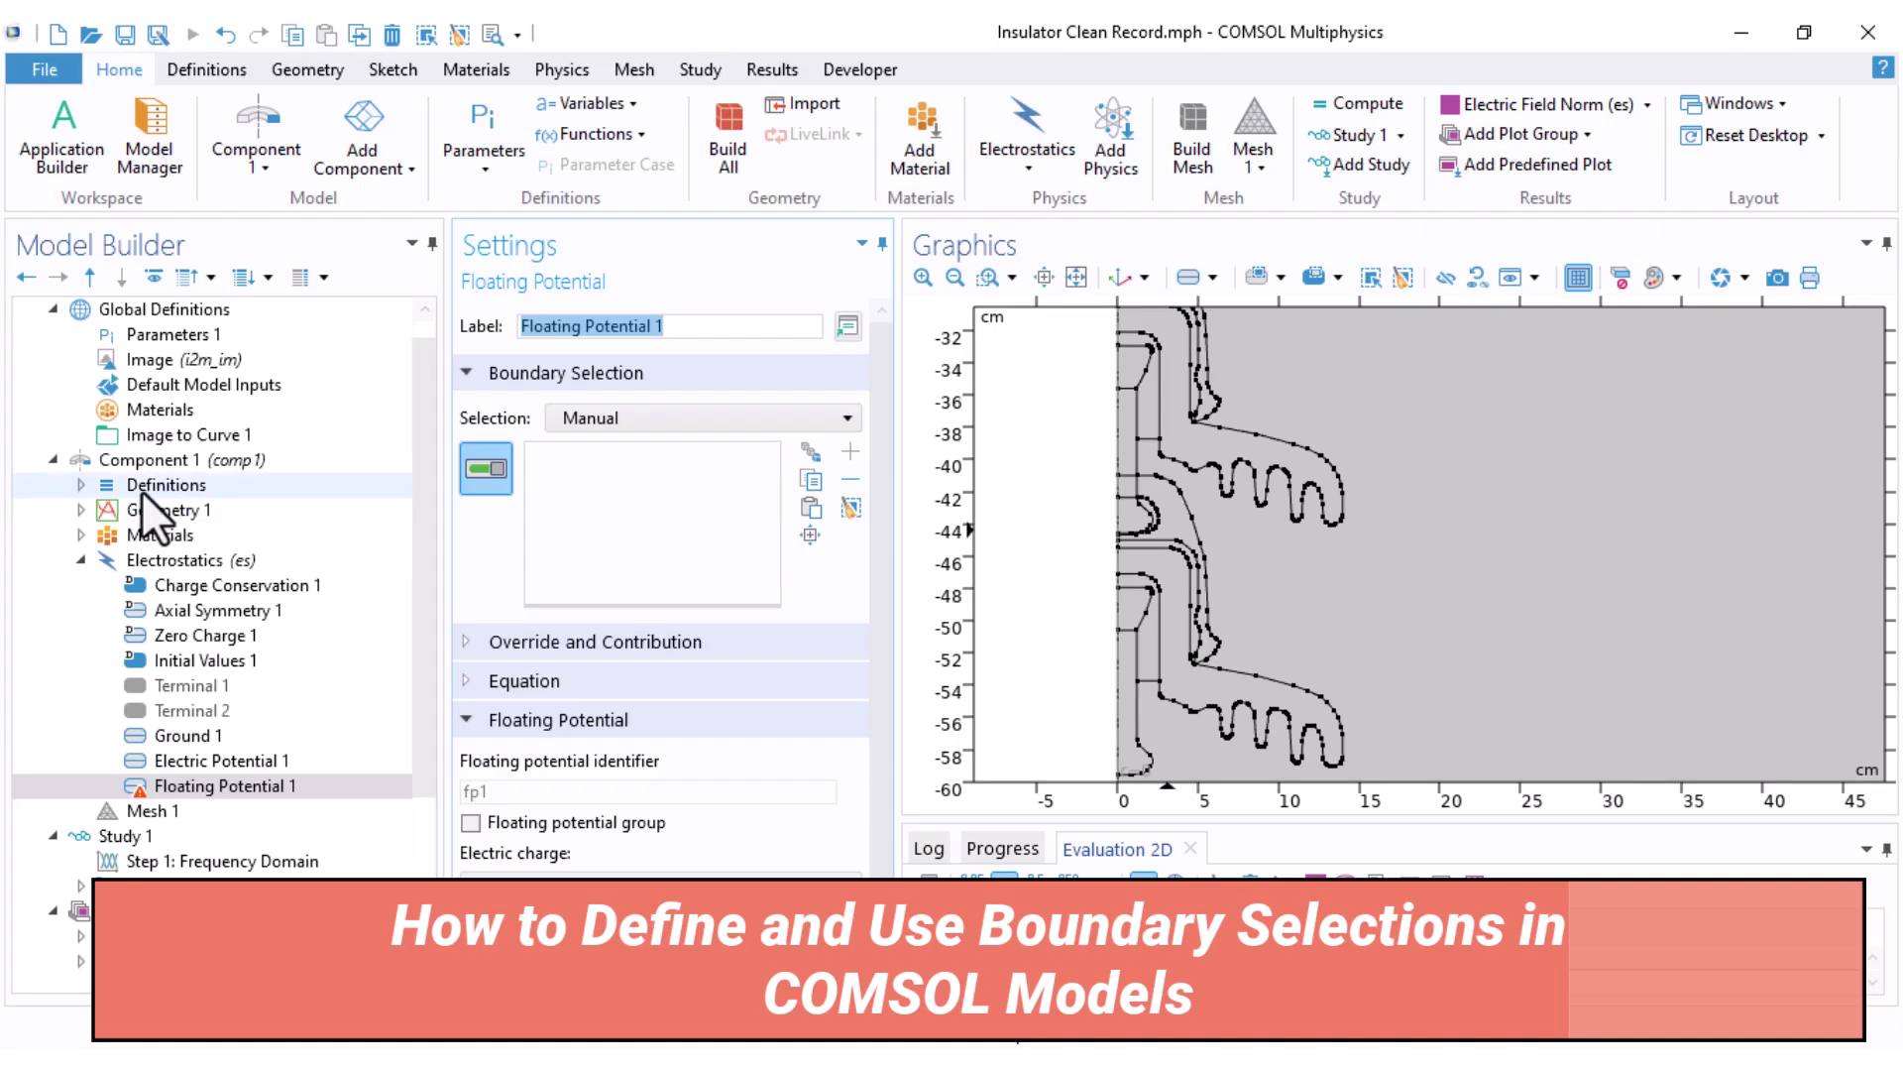
Step: Create an Explicit selection under the component's Definitions
left_click(81, 485)
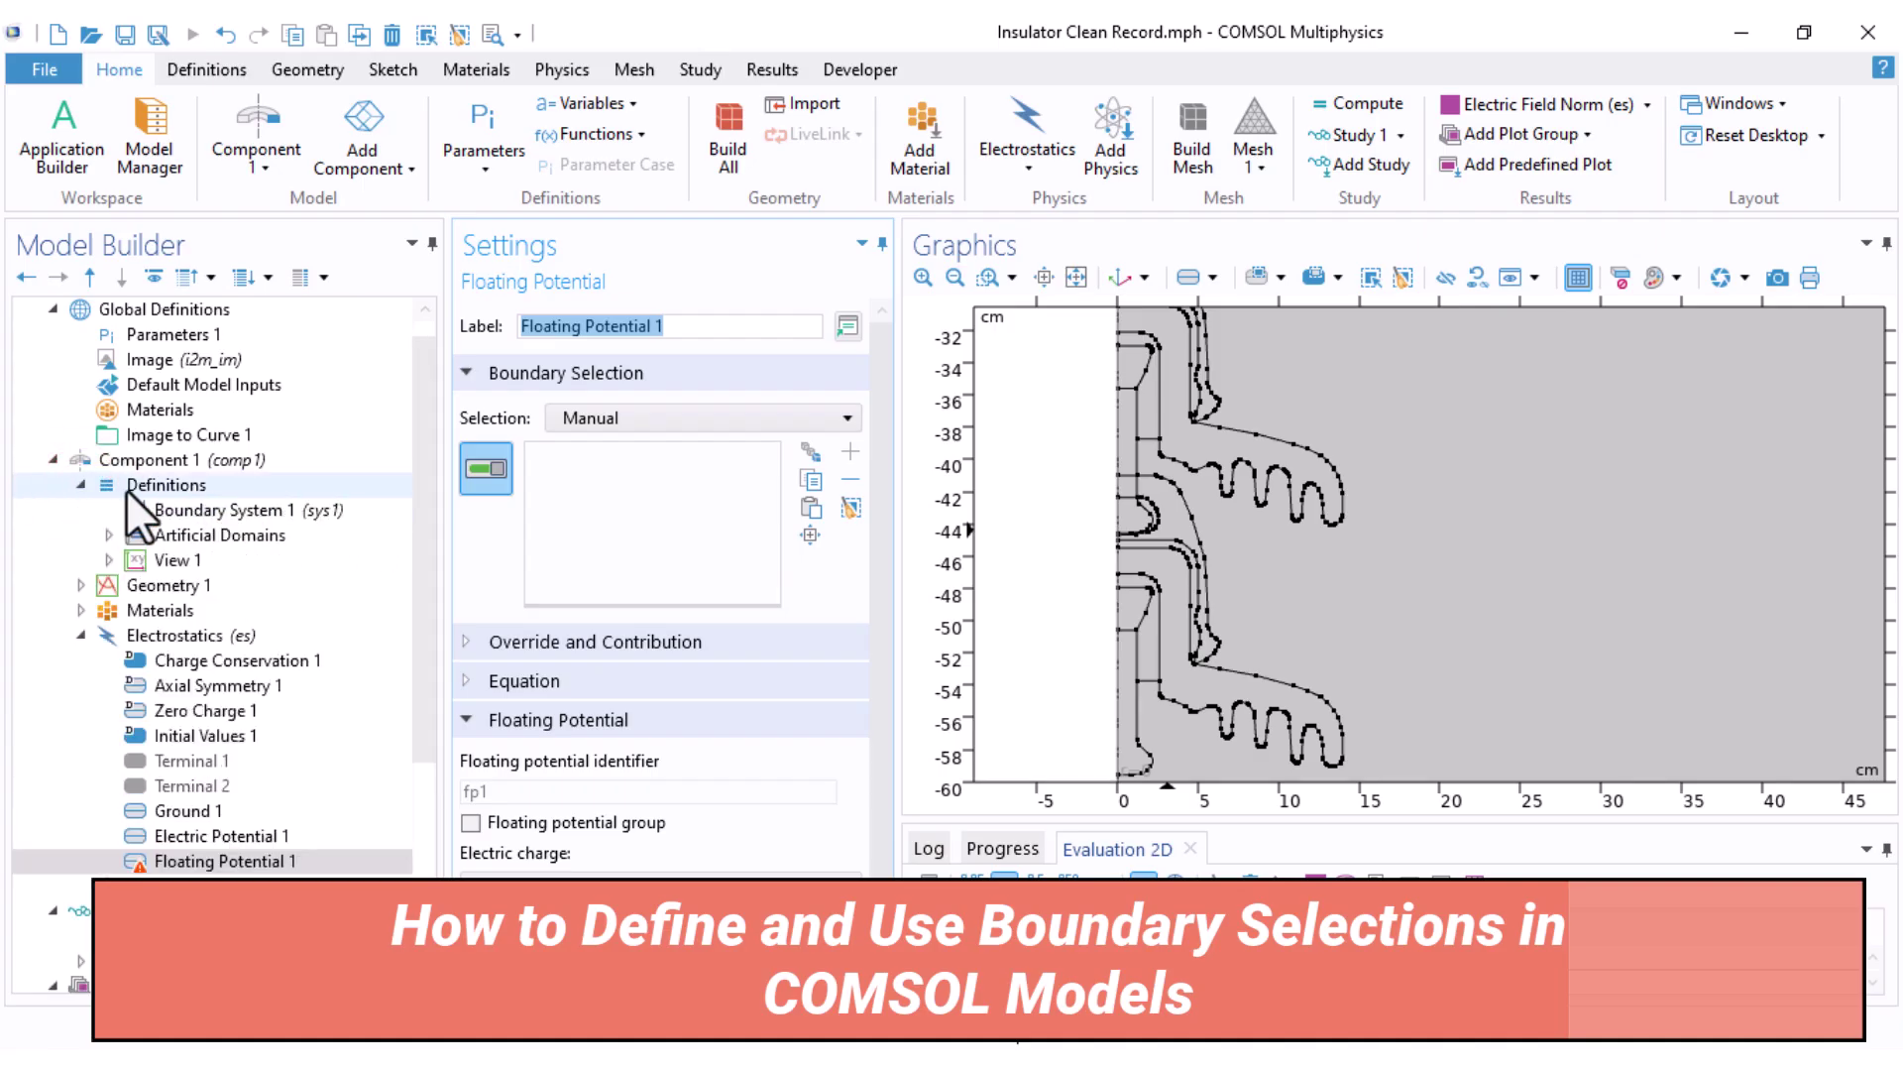
right_click(127, 490)
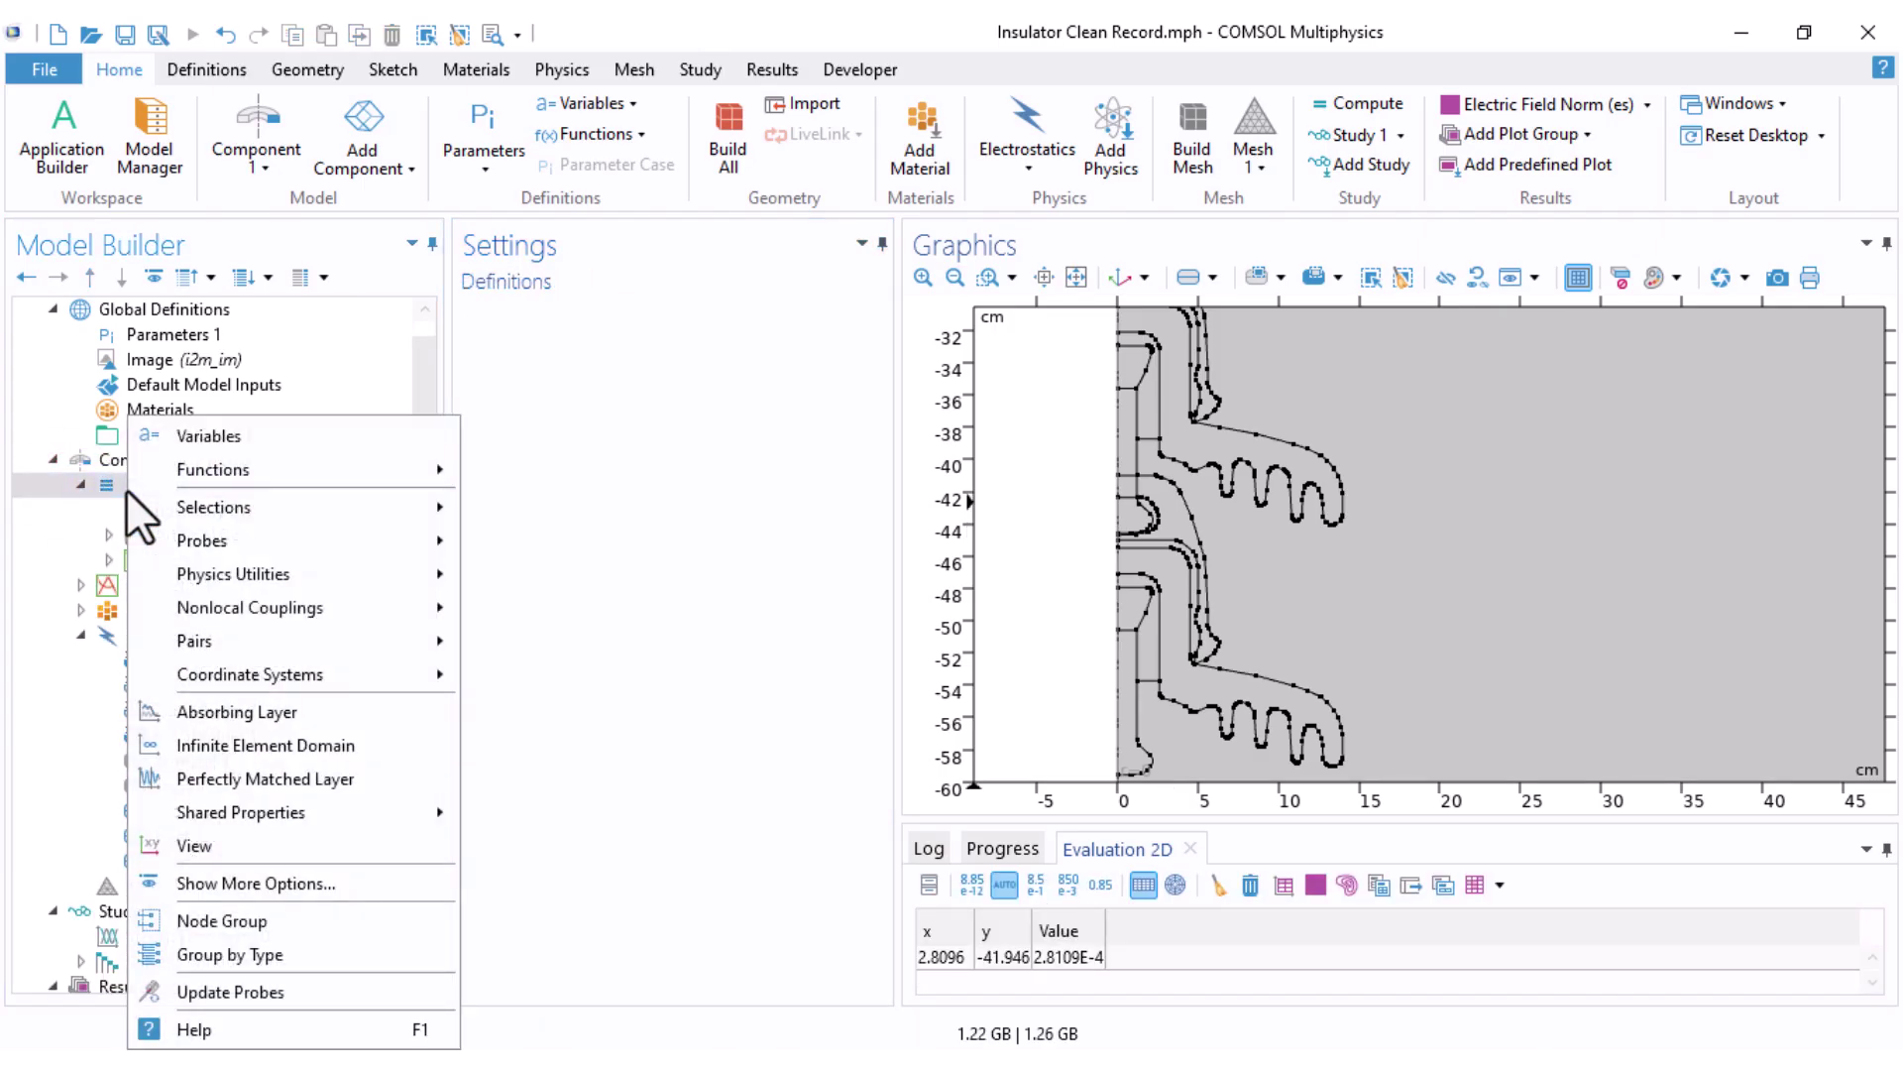
mouse_move(250, 514)
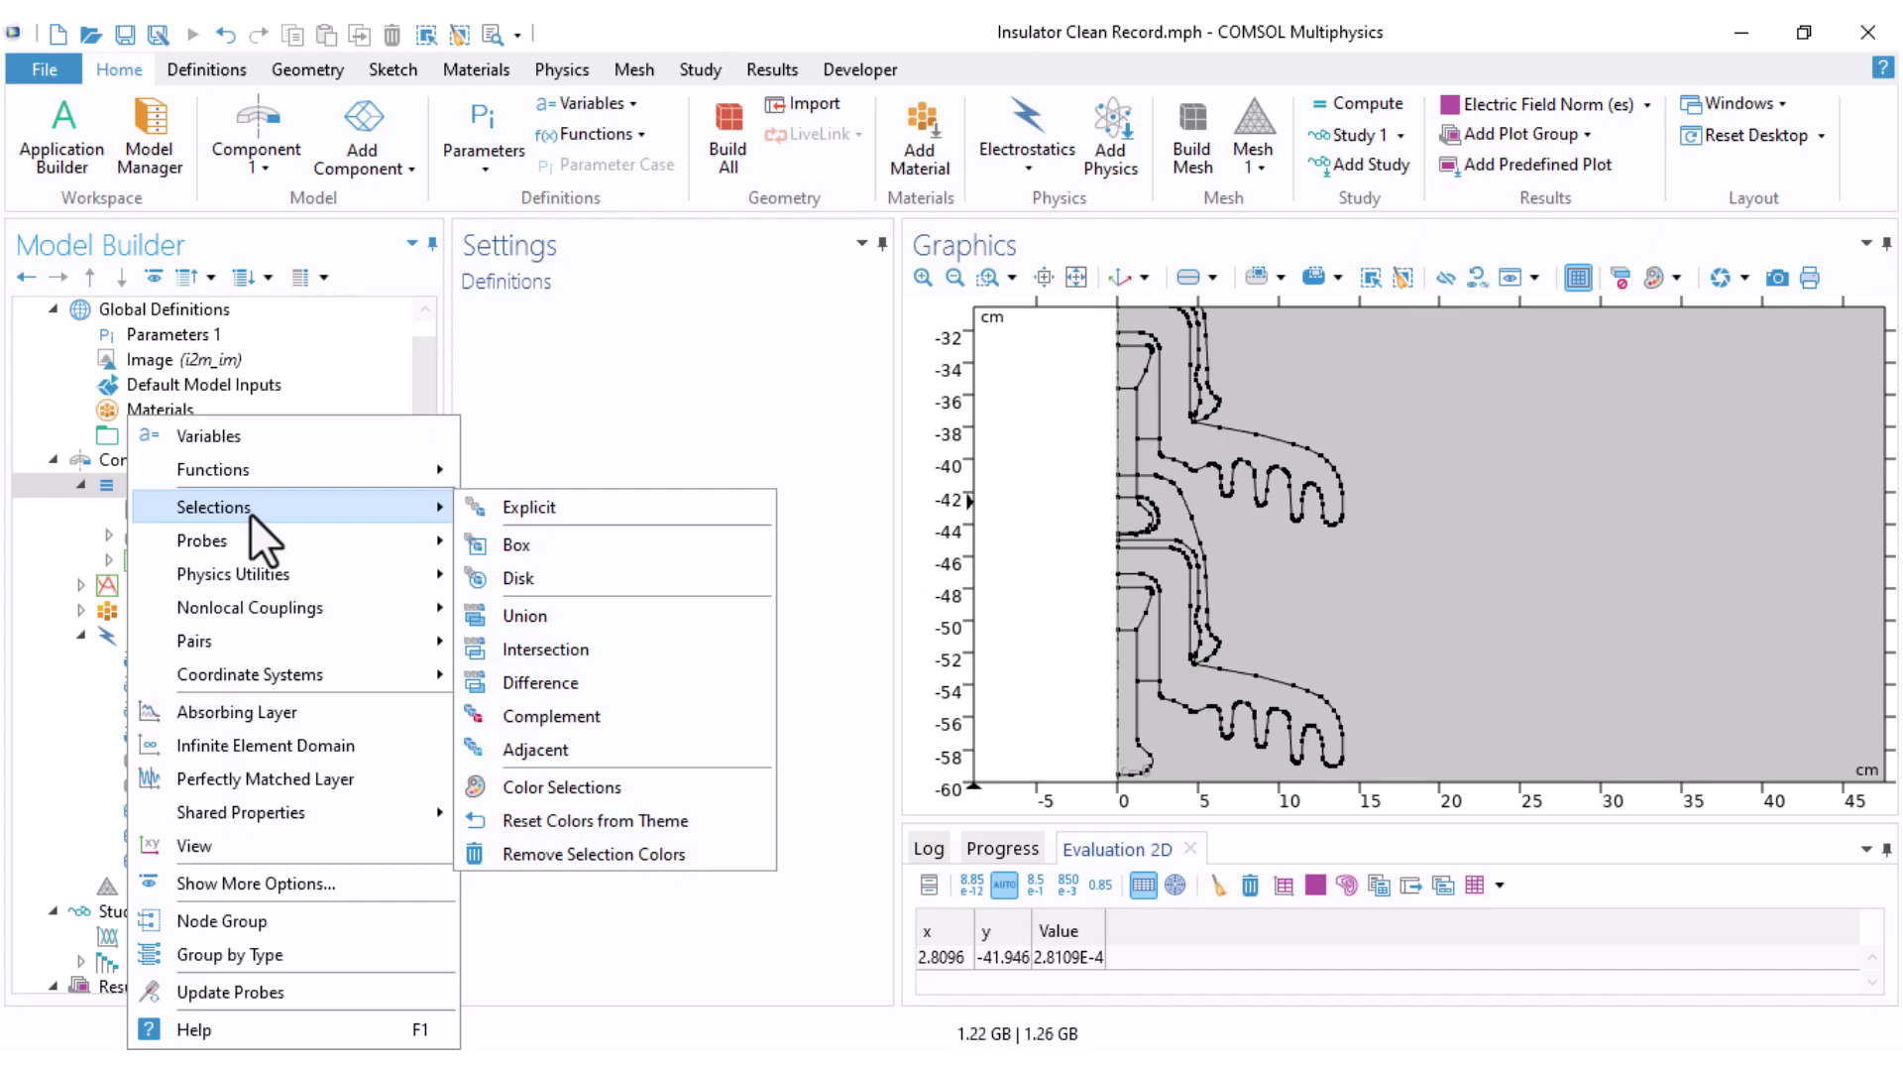
left_click(531, 508)
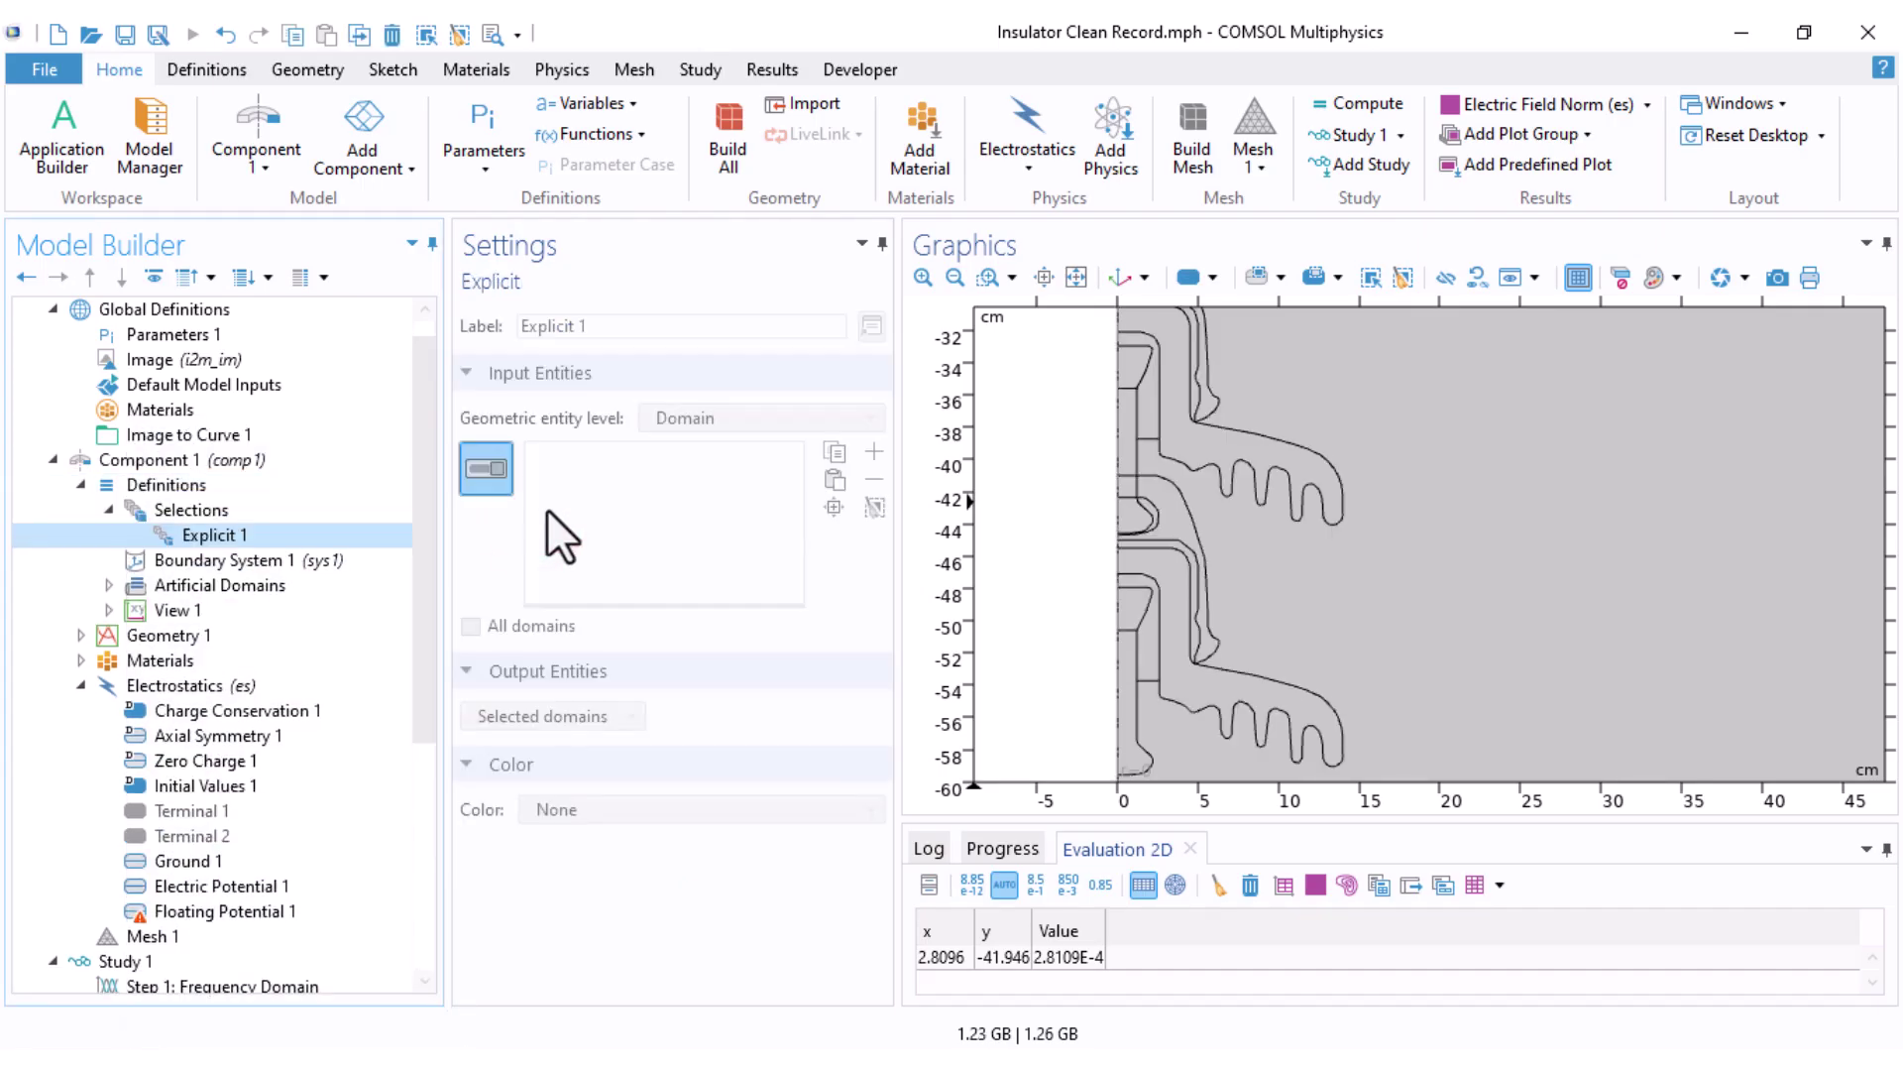
Step: Assign the topmost unit's pin domains and the adjoining second cap's domains to the Explicit 1 selection
right_click_drag(1016, 498, 1036, 774)
right_click_drag(1071, 556, 1074, 617)
middle_click_drag(1074, 616, 1071, 729)
right_click_drag(1068, 678, 1038, 541)
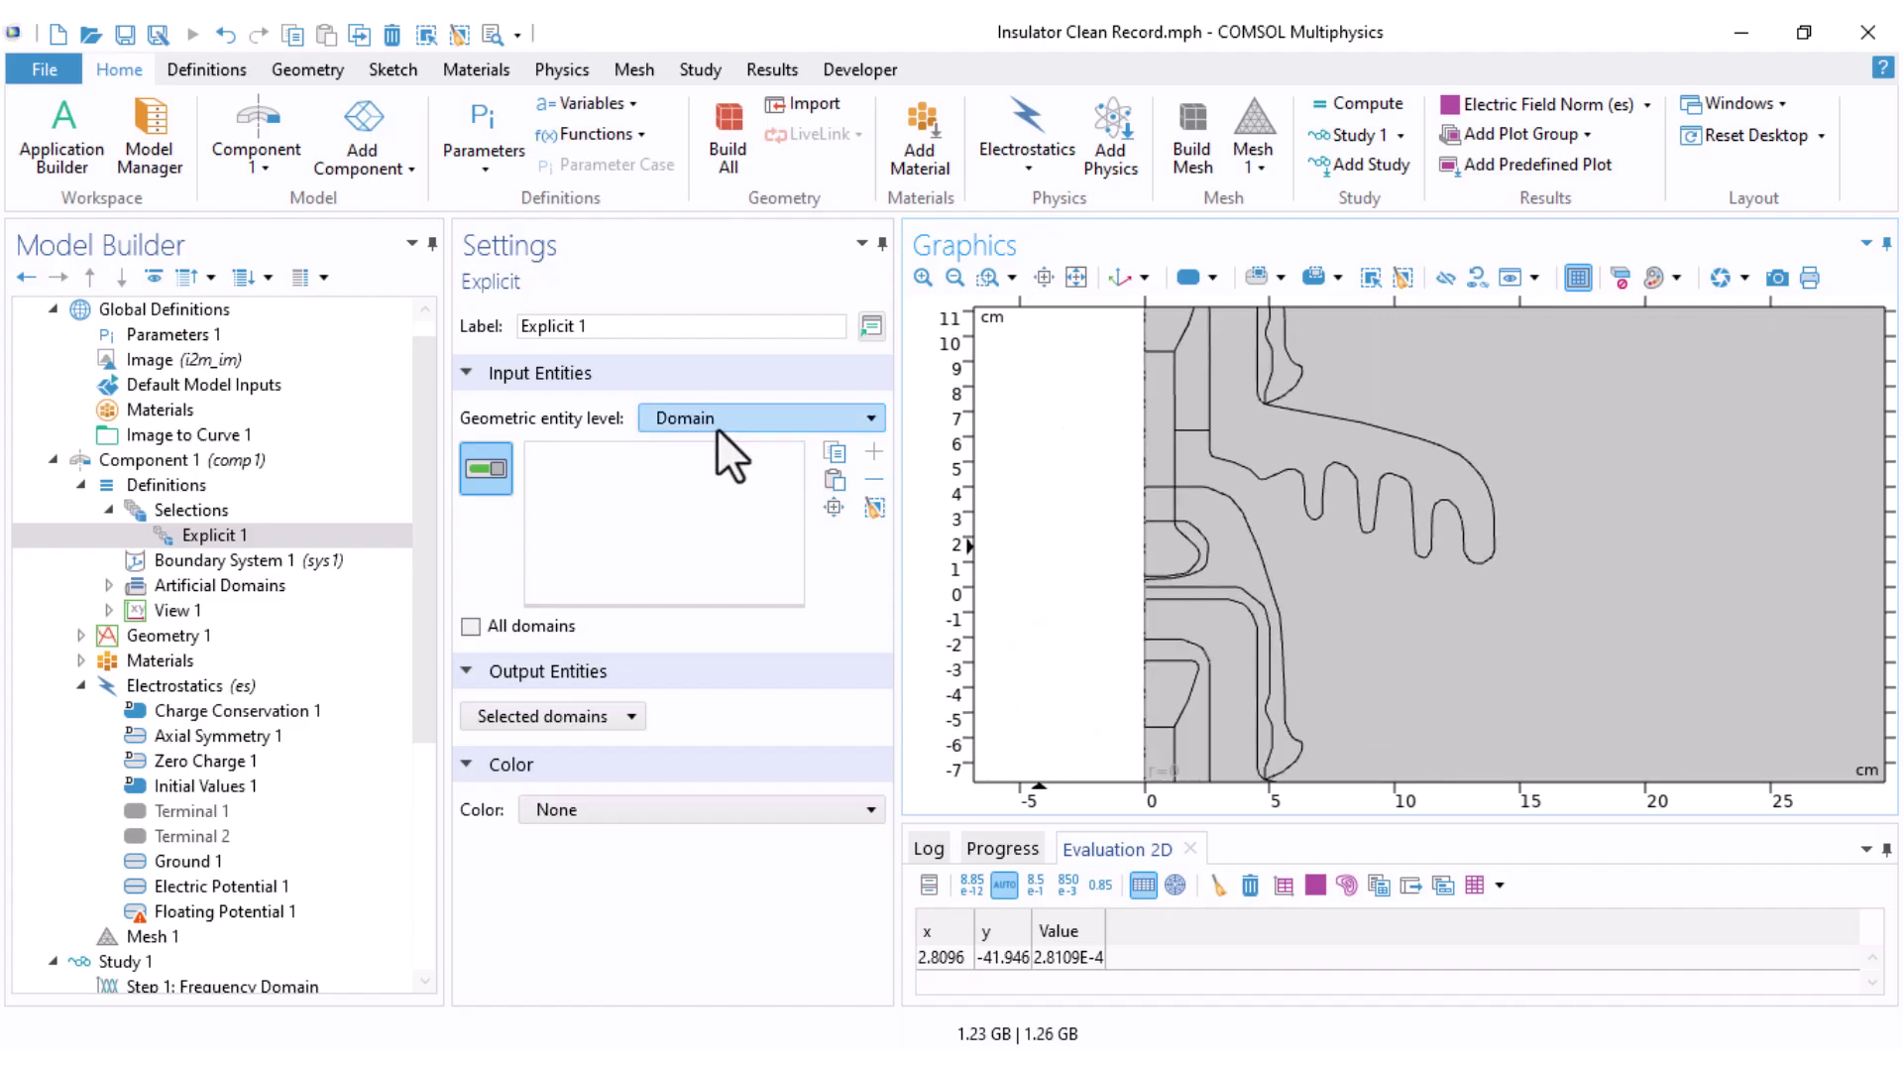
right_click_drag(1041, 403, 1044, 484)
left_click(1164, 408)
left_click(1160, 488)
left_click(1158, 595)
left_click(1158, 635)
left_click(1219, 600)
middle_click_drag(1205, 642, 1197, 405)
left_click(1155, 558)
middle_click_drag(1062, 481, 1011, 577)
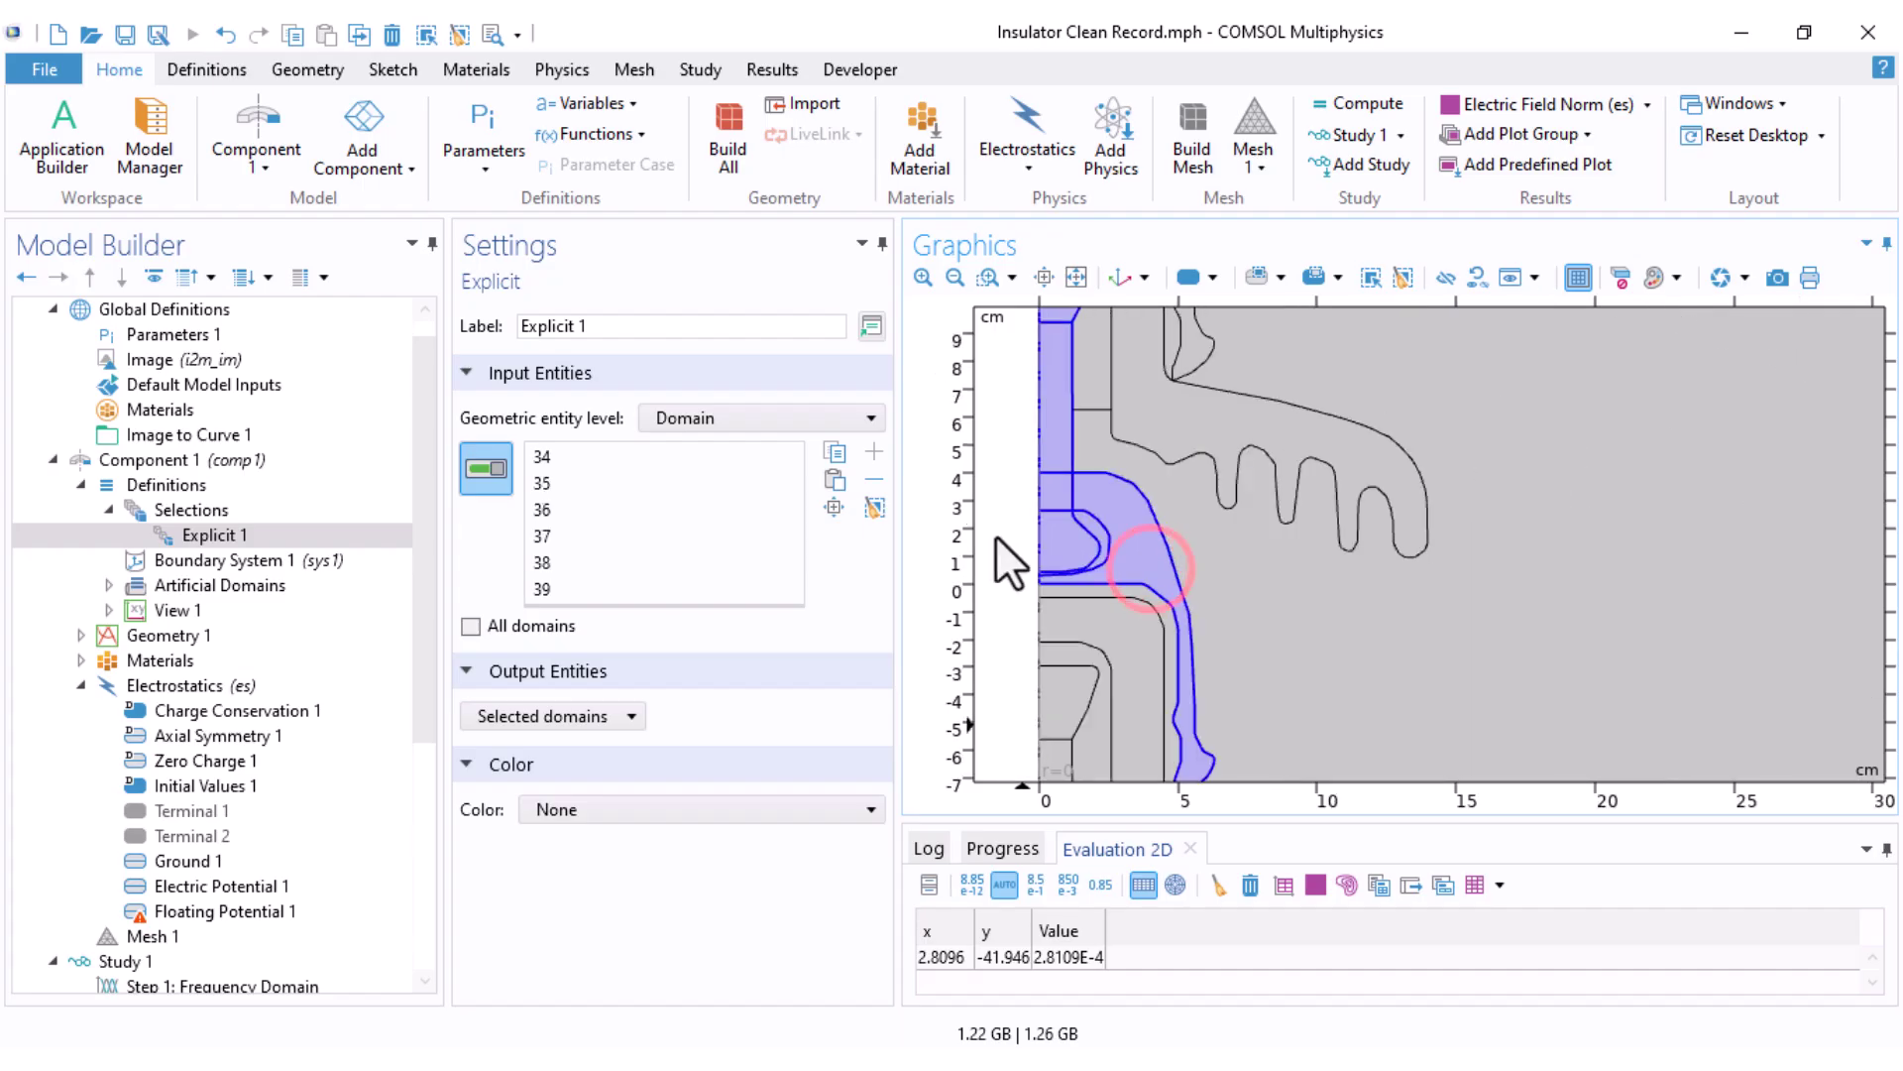
Step: Set the Explicit selection's output to adjacent boundaries and rename the selection Cap1
left_click(591, 716)
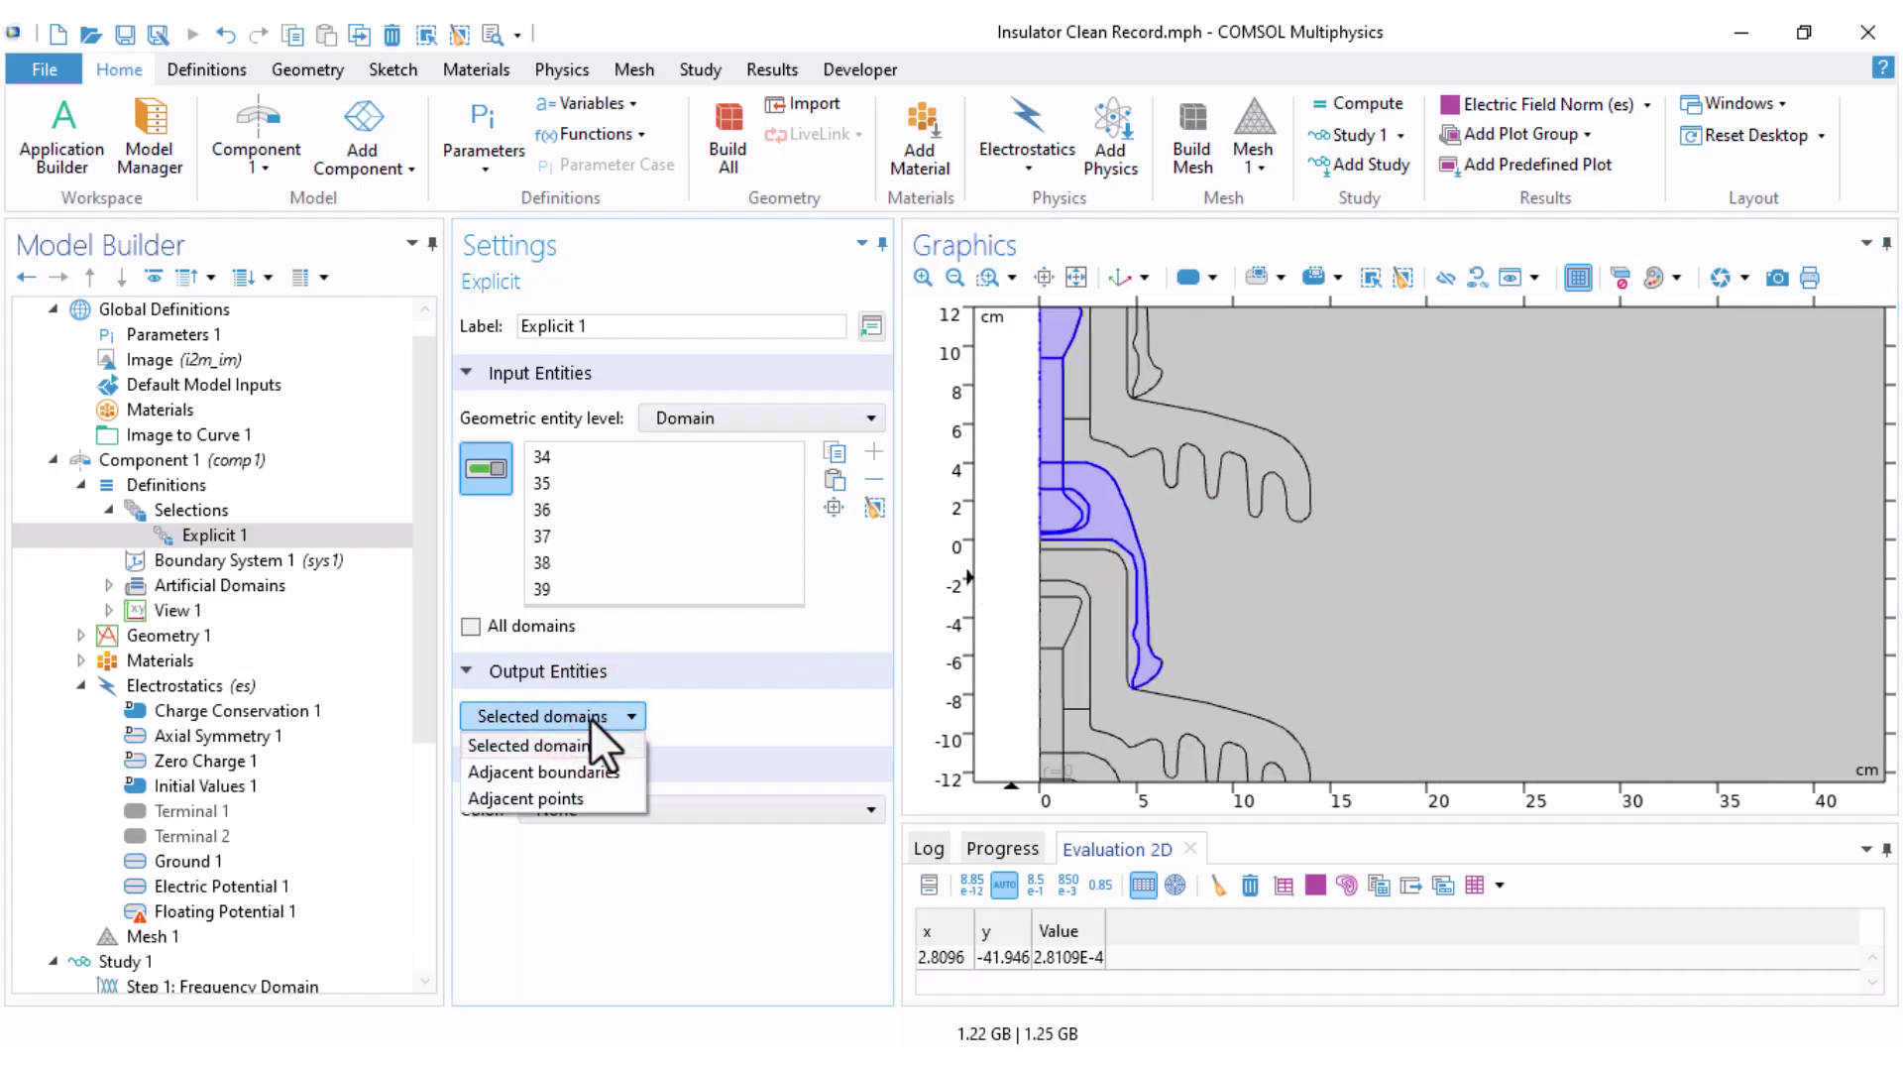
left_click(549, 769)
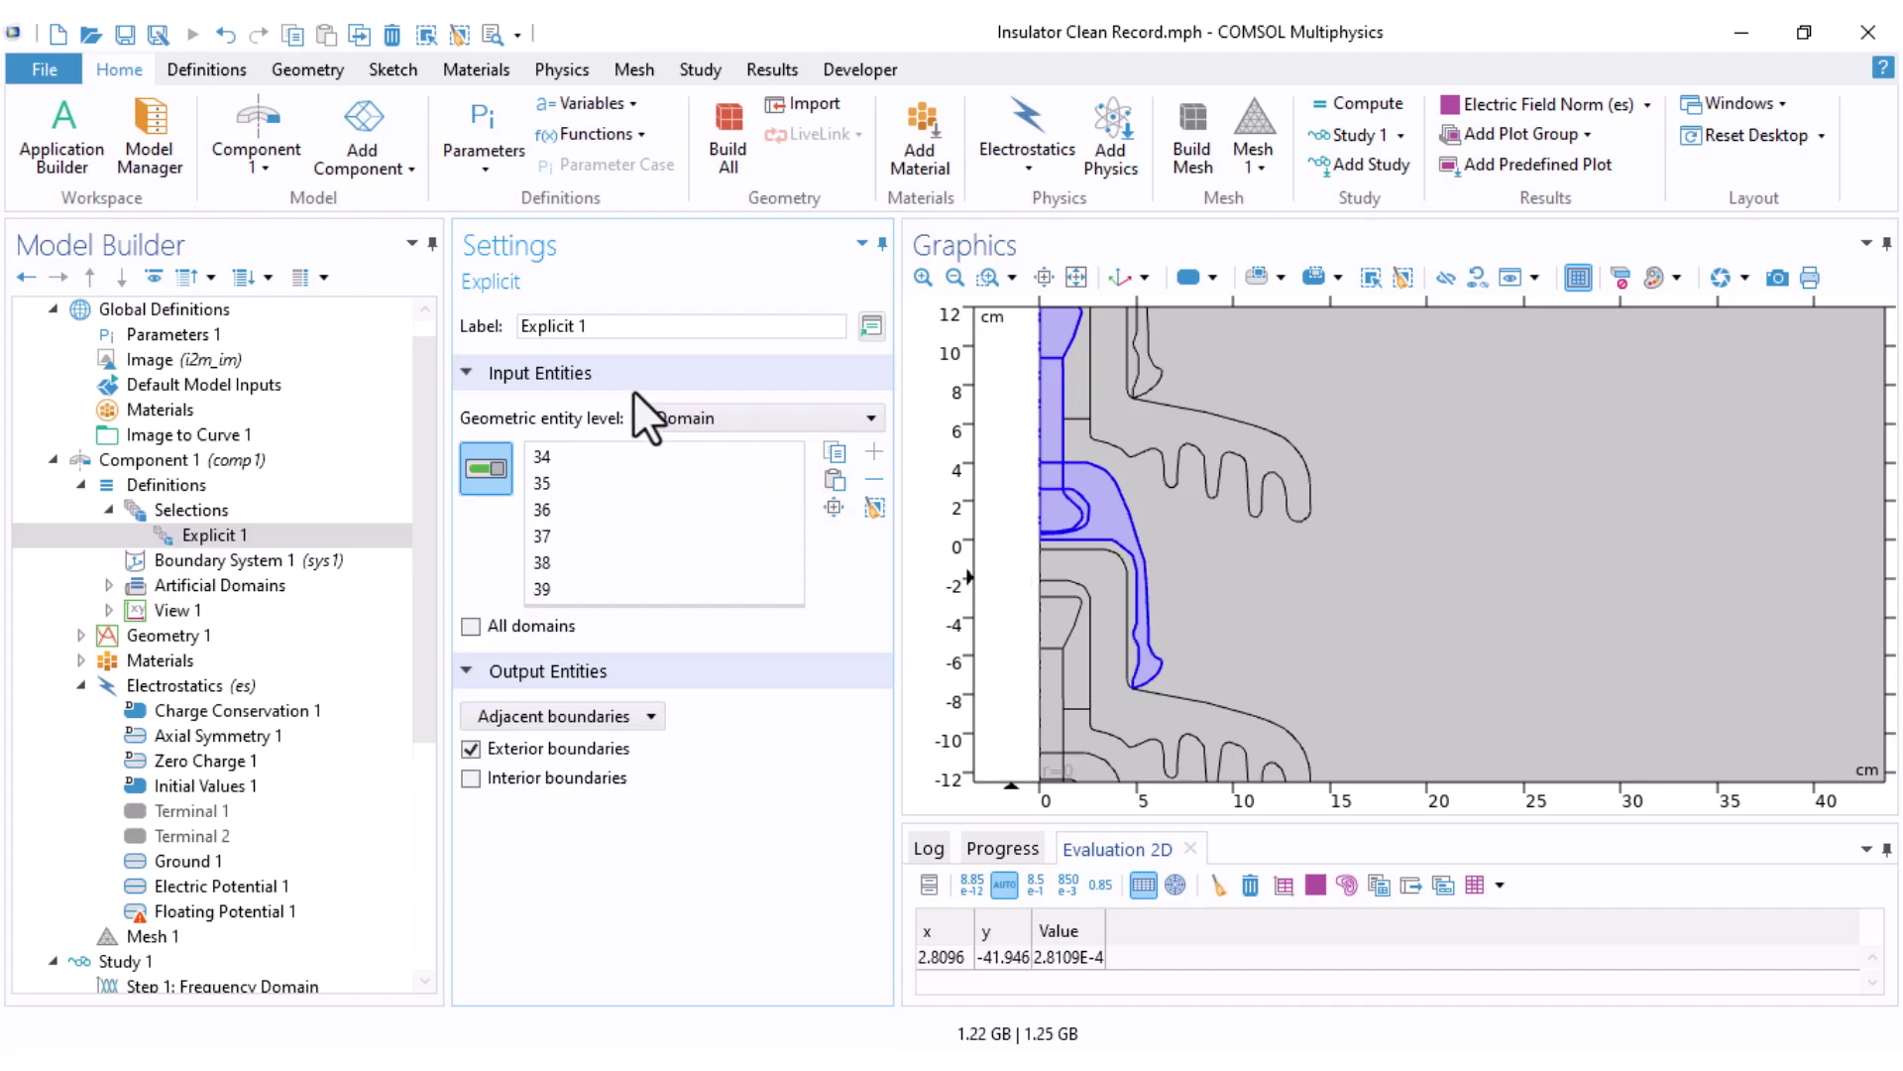
left_click(450, 329)
type("Cap1")
Step: Duplicate the Cap1 selection and name the copy Cap2
middle_click_drag(992, 397, 989, 408)
right_click_drag(989, 407, 996, 450)
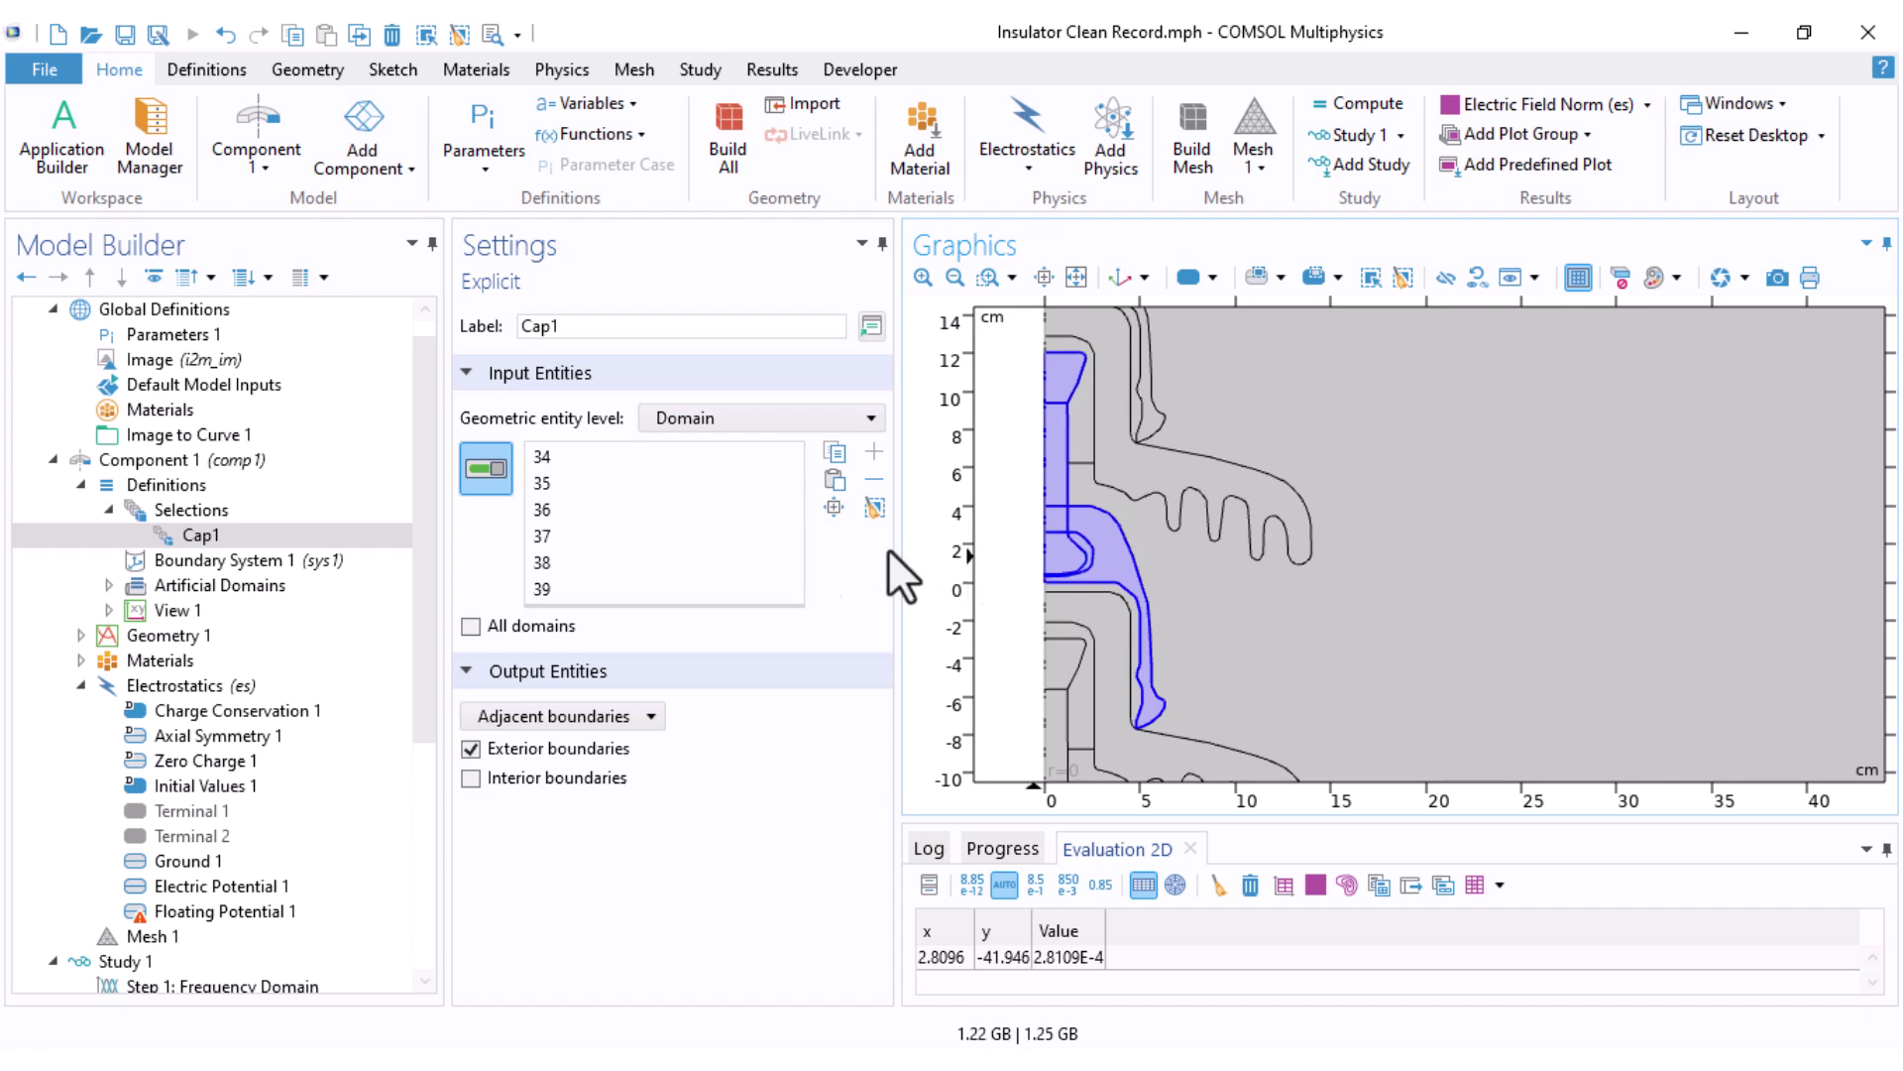
right_click(203, 535)
left_click(270, 699)
left_click_drag(573, 324, 550, 326)
type("2")
Step: Replace the Cap2 domains with the second unit's pin domains and the adjoining third cap's domains
left_click(875, 504)
scroll(957, 516, "down", 2)
right_click_drag(991, 577, 991, 390)
left_click(1044, 439)
left_click(1043, 479)
left_click(1047, 542)
left_click(1044, 545)
left_click(1045, 568)
scroll(1044, 570, "up", 3)
left_click(1138, 556)
scroll(1036, 551, "down", 3)
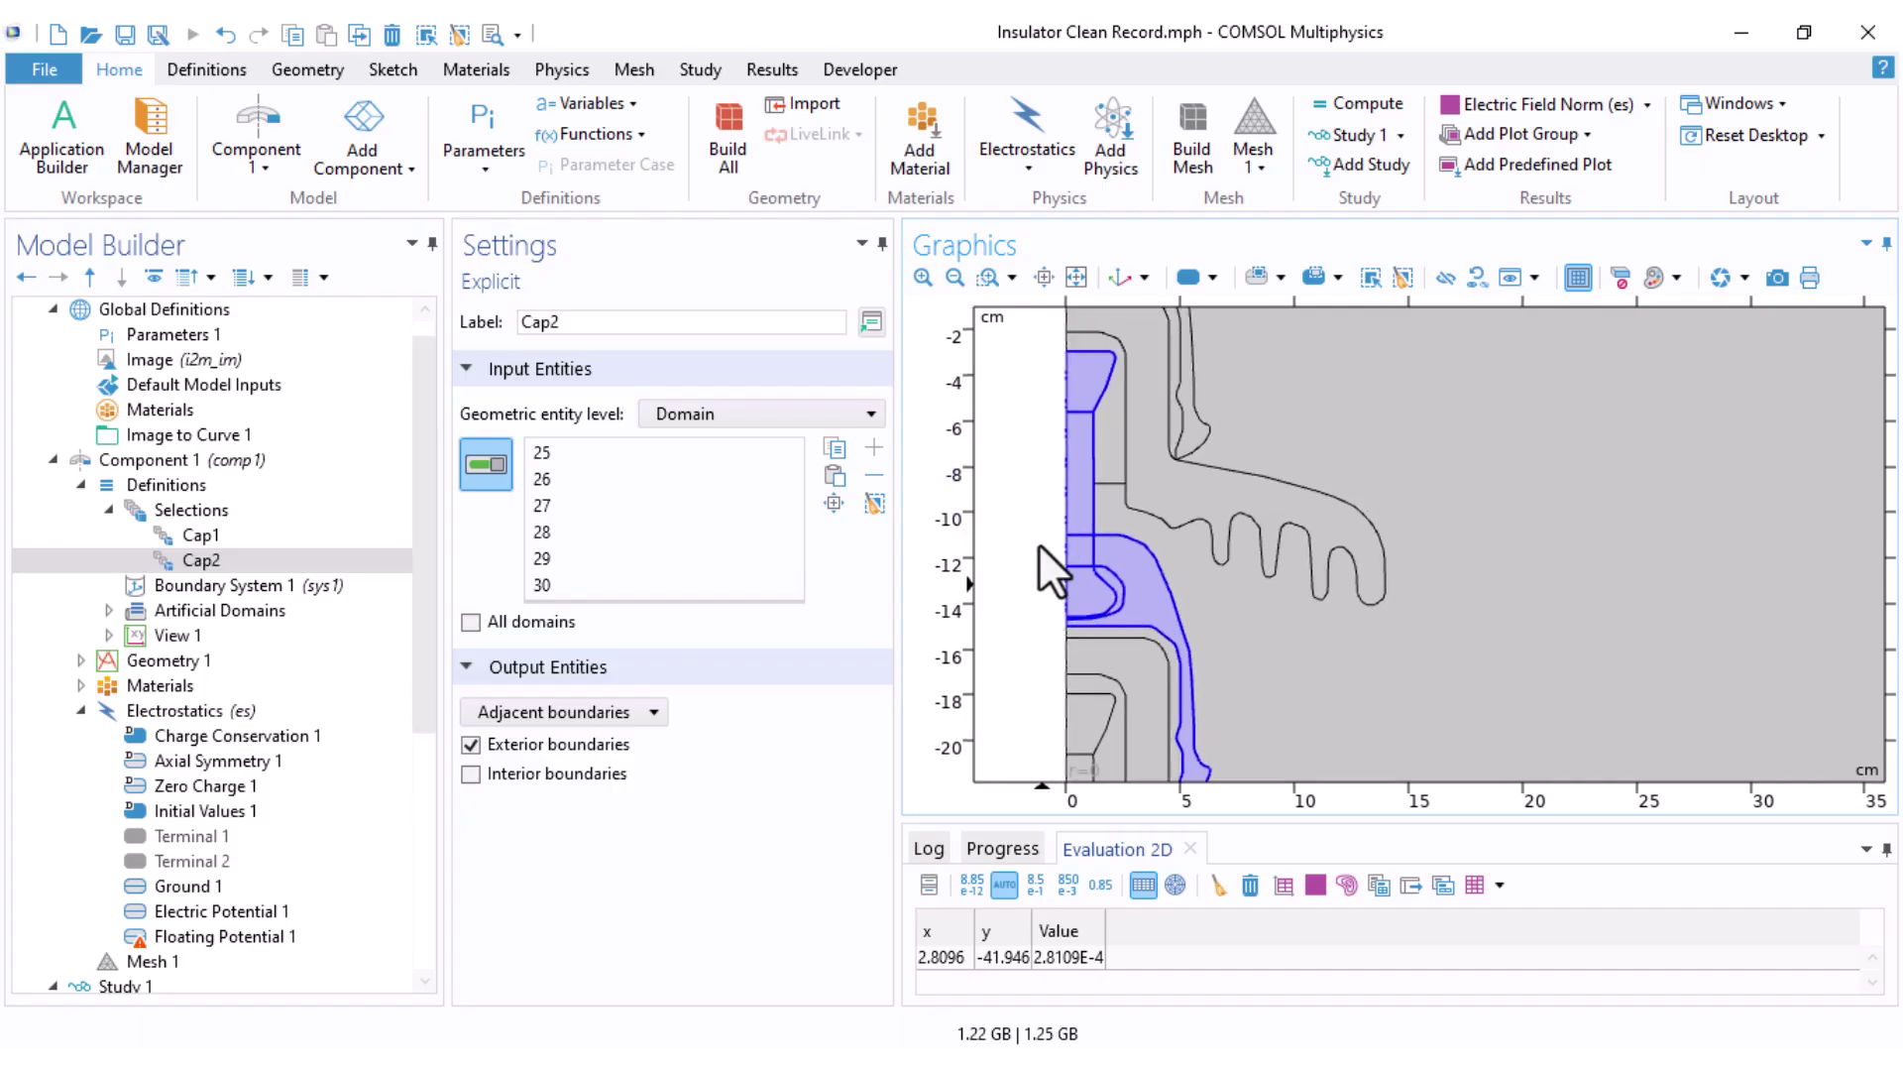
Step: Duplicate the Cap2 selection and name the copy Cap3
right_click(247, 561)
left_click(301, 748)
left_click(588, 322)
key("BackSpace")
key("BackSpace")
key("BackSpace")
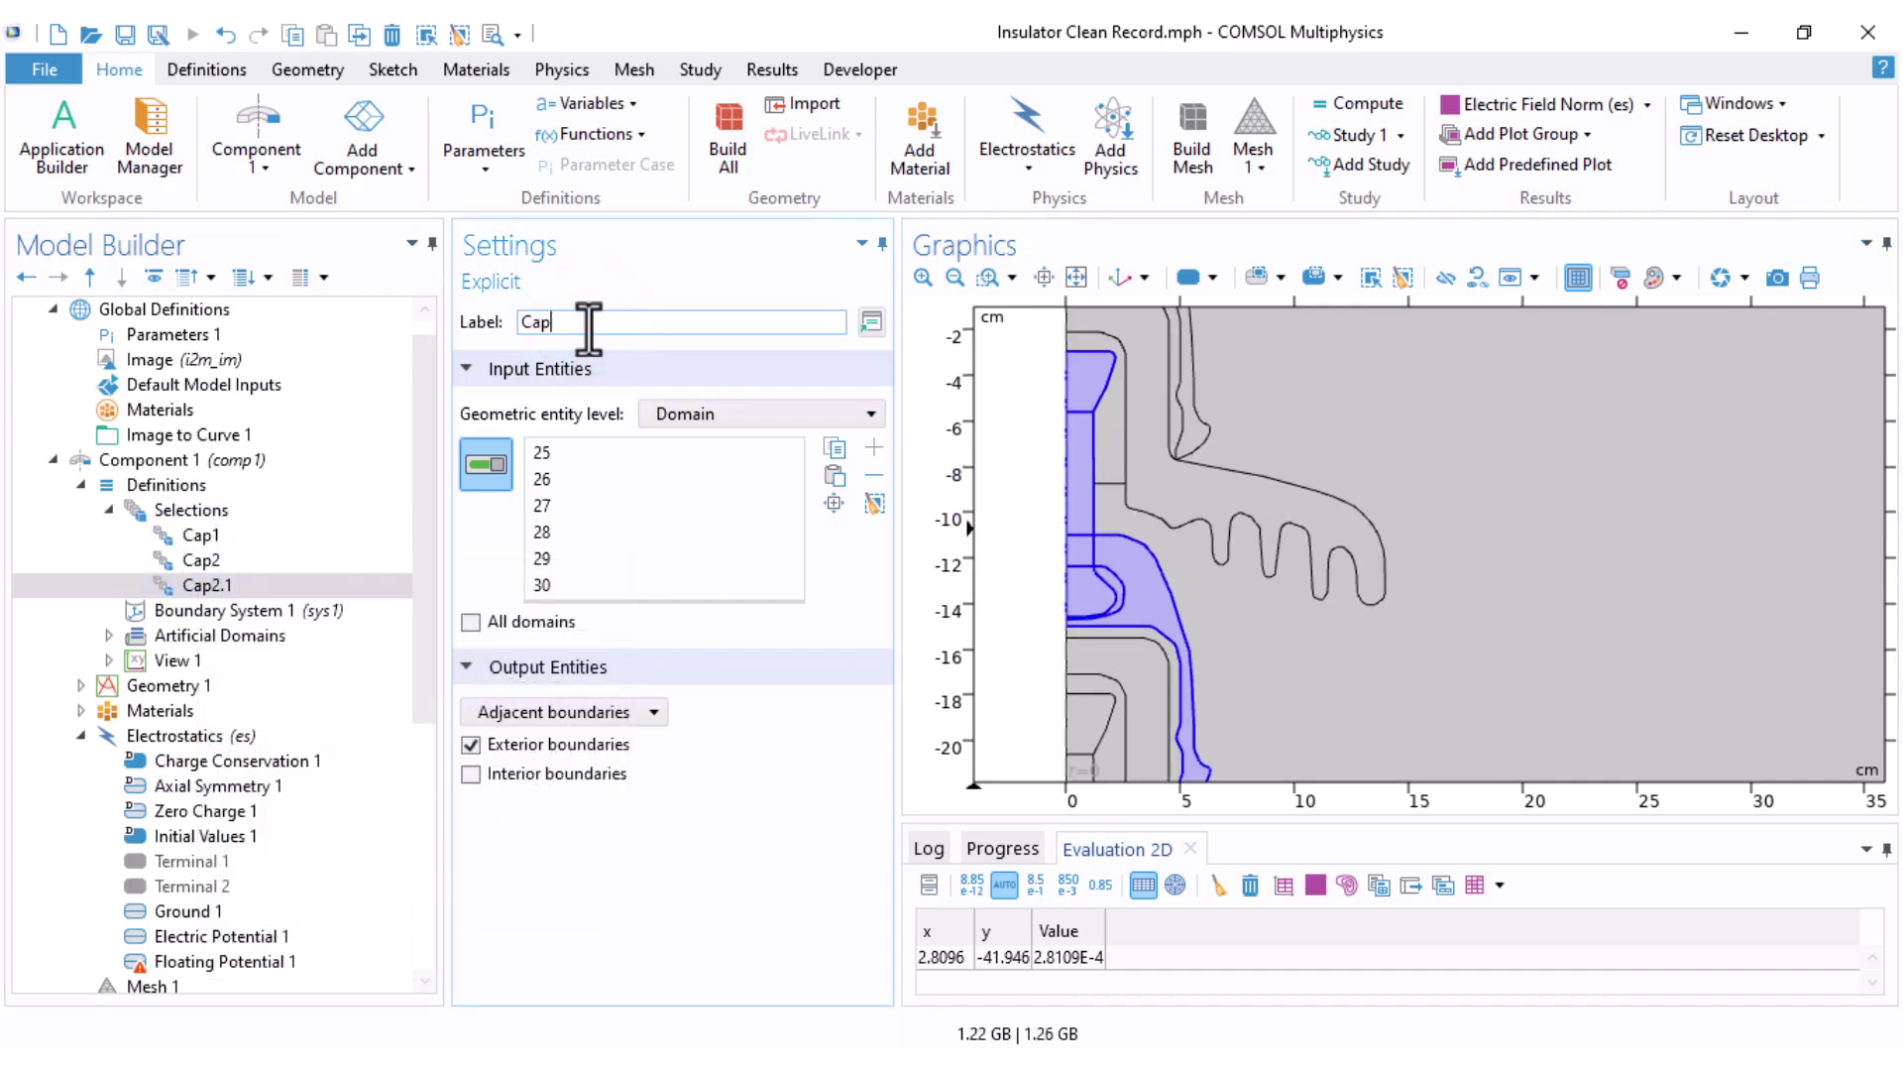
type("3")
Step: Replace the Cap3 domains with the third unit's pin domains and the adjoining fourth cap's domains
left_click(876, 509)
right_click_drag(982, 625, 996, 328)
left_click(1079, 442)
left_click(1081, 511)
right_click_drag(1046, 551, 1024, 352)
left_click(1069, 426)
left_click(1069, 394)
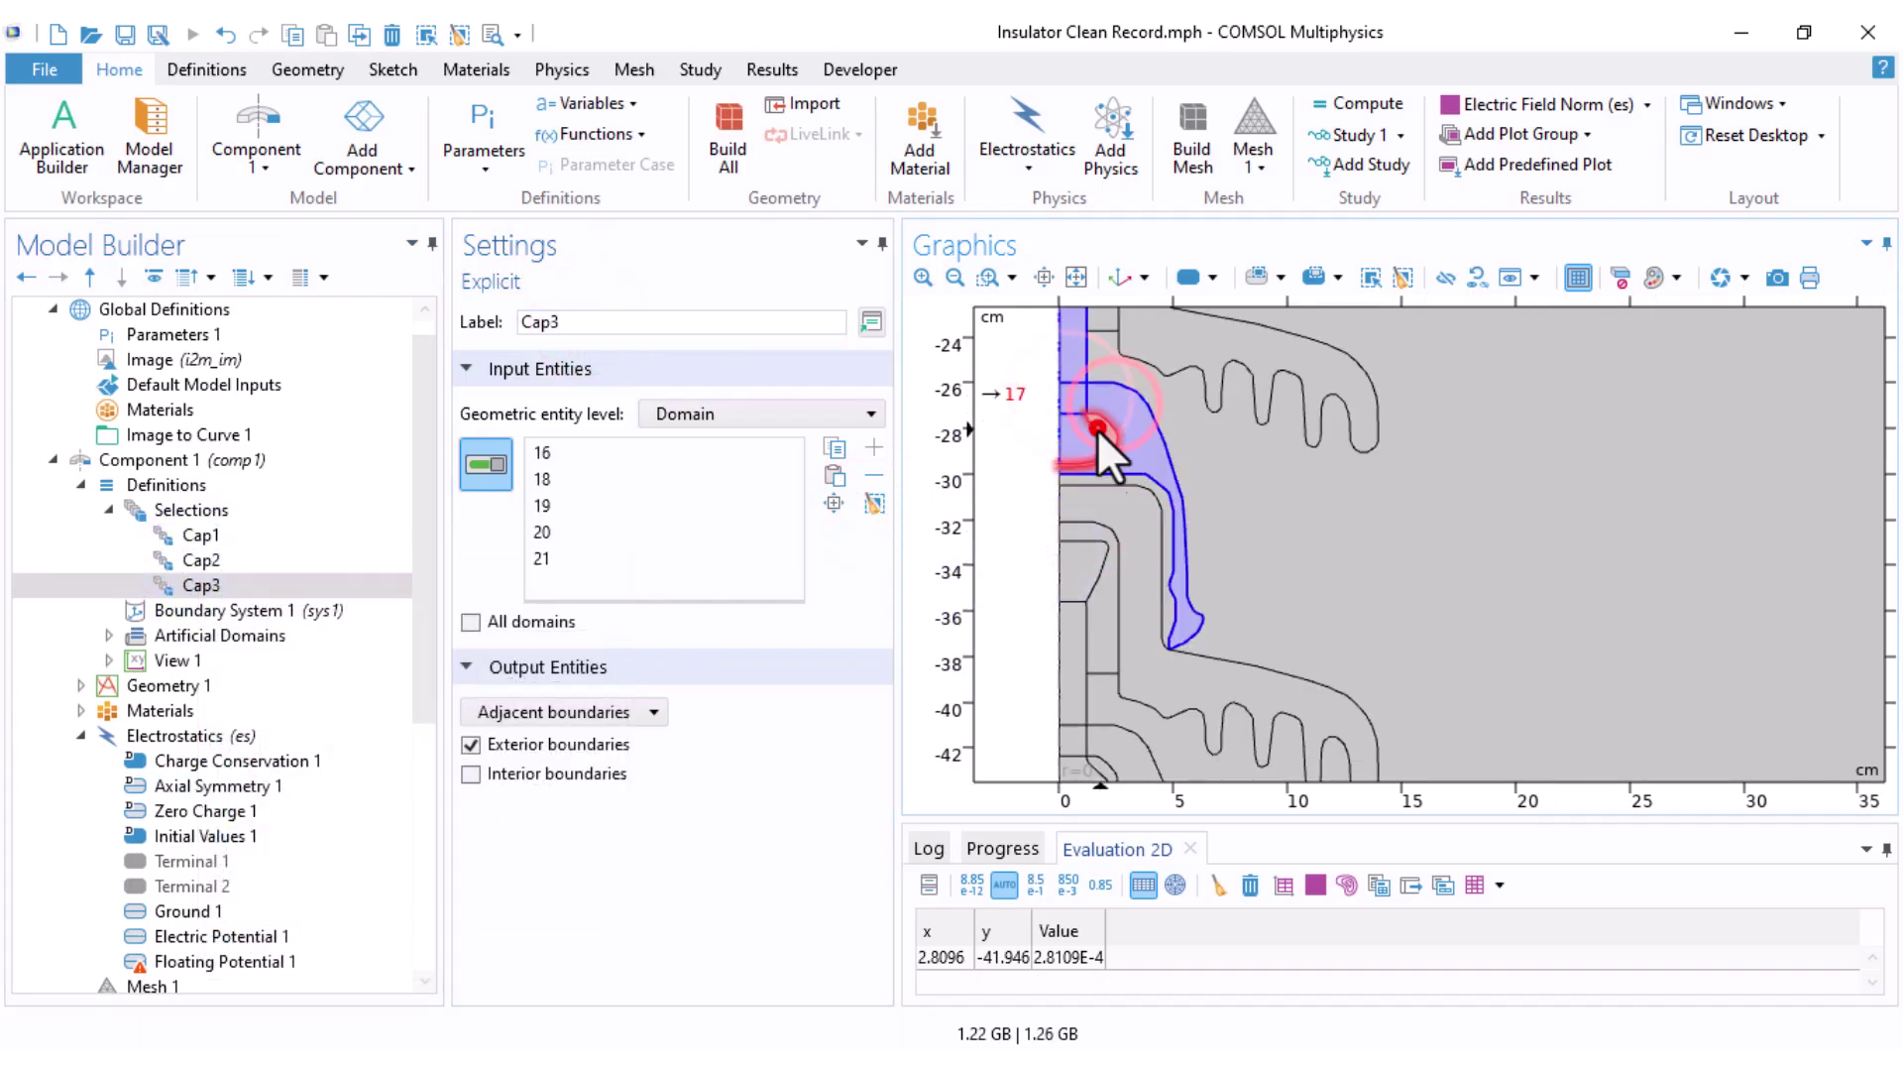
Step: Duplicate the Cap3 selection and name the copy Cap4
right_click(211, 585)
left_click(297, 764)
left_click(604, 321)
key("BackSpace")
key("BackSpace")
key("BackSpace")
type("4")
Step: Replace the Cap4 domains with the fourth unit's pin domains and the adjoining fifth cap's domains
left_click(873, 498)
right_click_drag(1011, 566, 1031, 303)
left_click(1088, 324)
left_click(1087, 374)
left_click(1085, 472)
left_click(1085, 524)
left_click(1121, 507)
Step: Review the domains highlighted on the insulator string for the selections Cap1 through Cap4
middle_click_drag(1023, 397, 1001, 664)
right_click_drag(1022, 428, 1063, 486)
scroll(1054, 534, "down", 2)
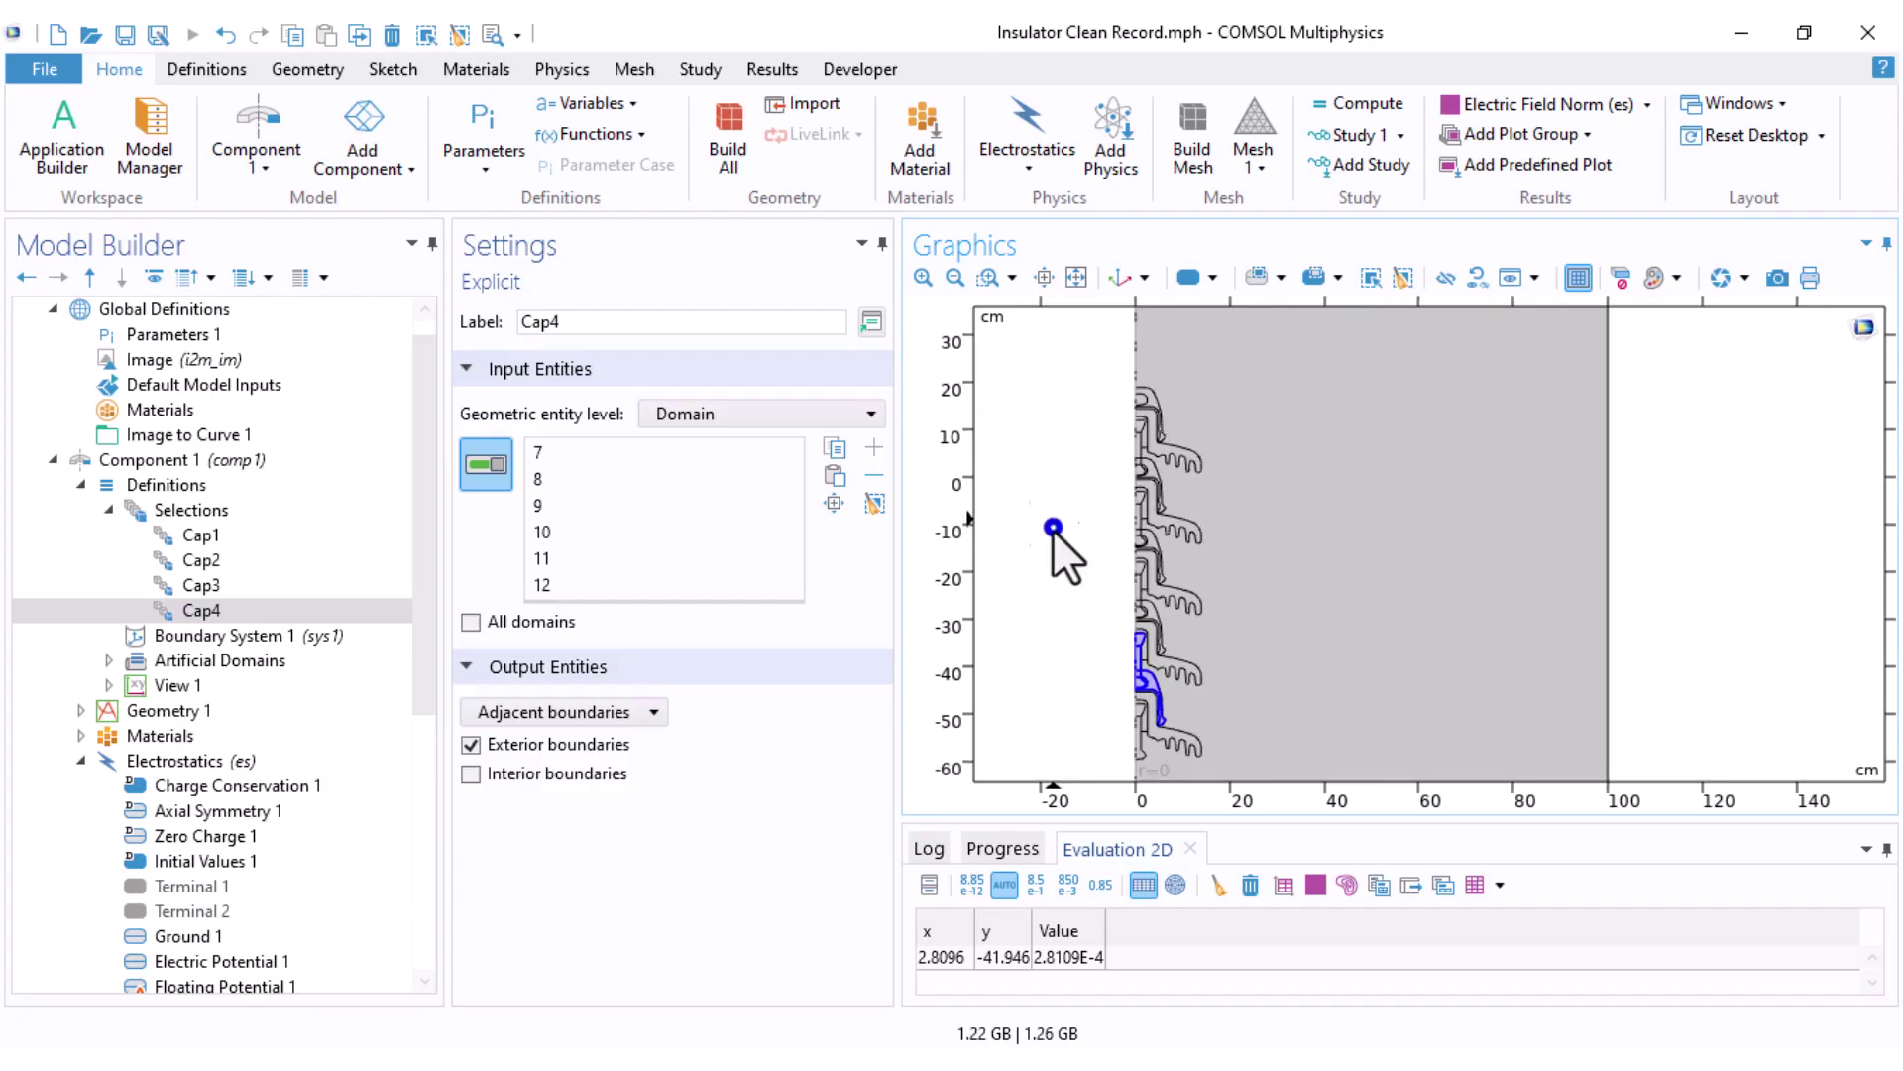
left_click(216, 537)
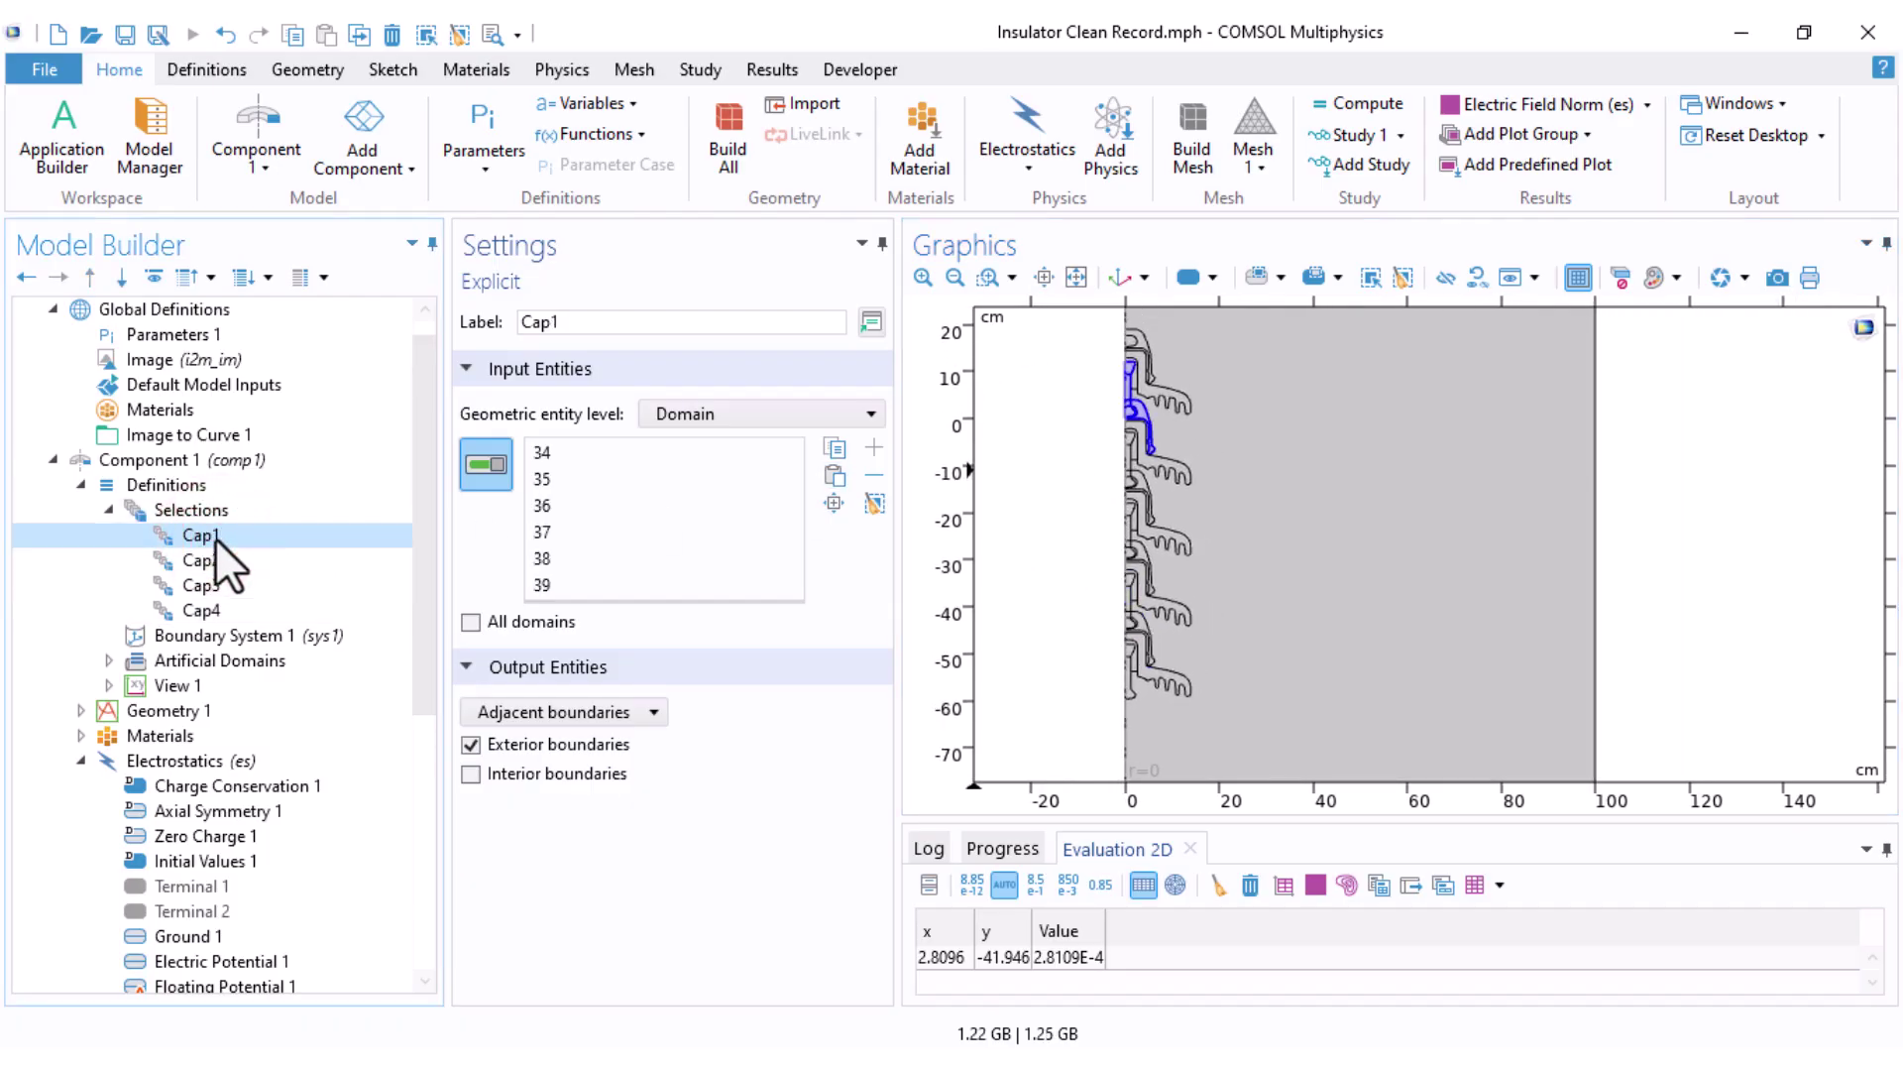
left_click(211, 563)
left_click(222, 584)
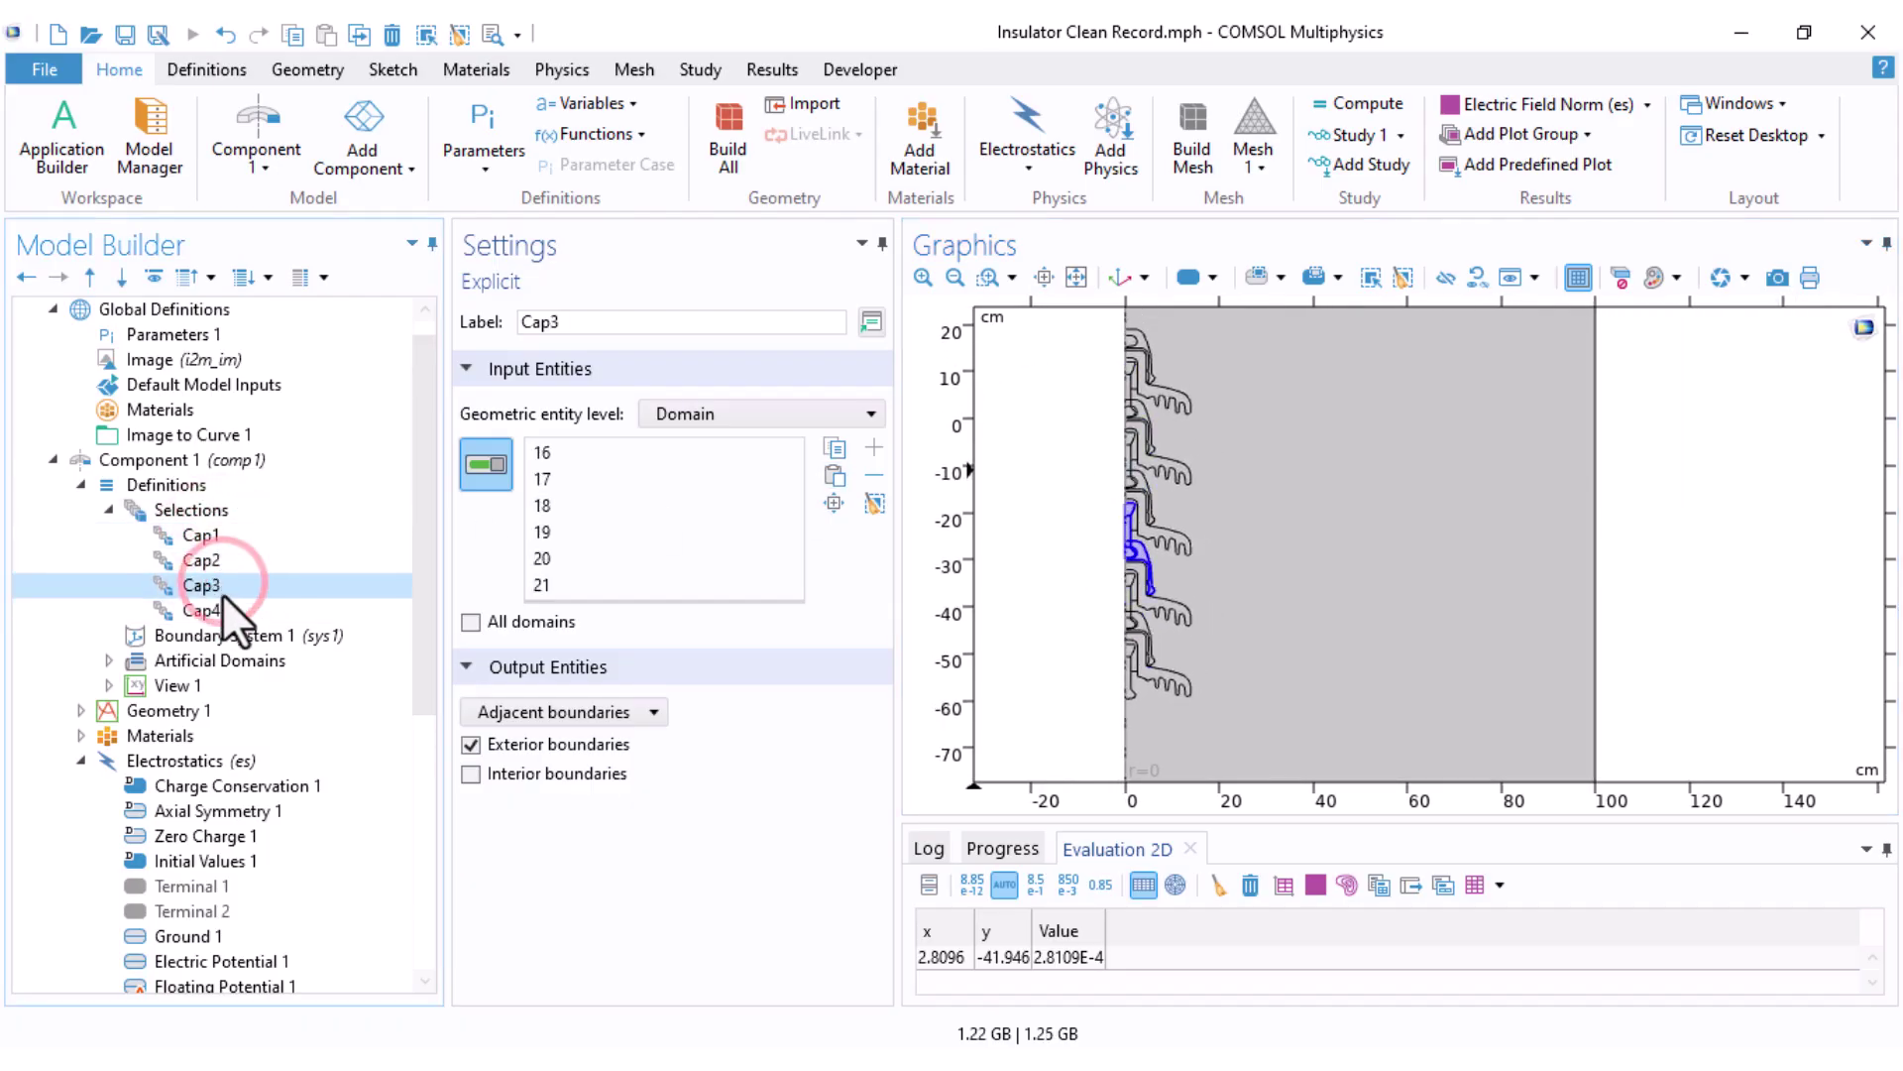
left_click(219, 611)
Step: Assign the Cap1 selection to the Floating Potential 1 boundary condition
scroll(283, 779, "down", 3)
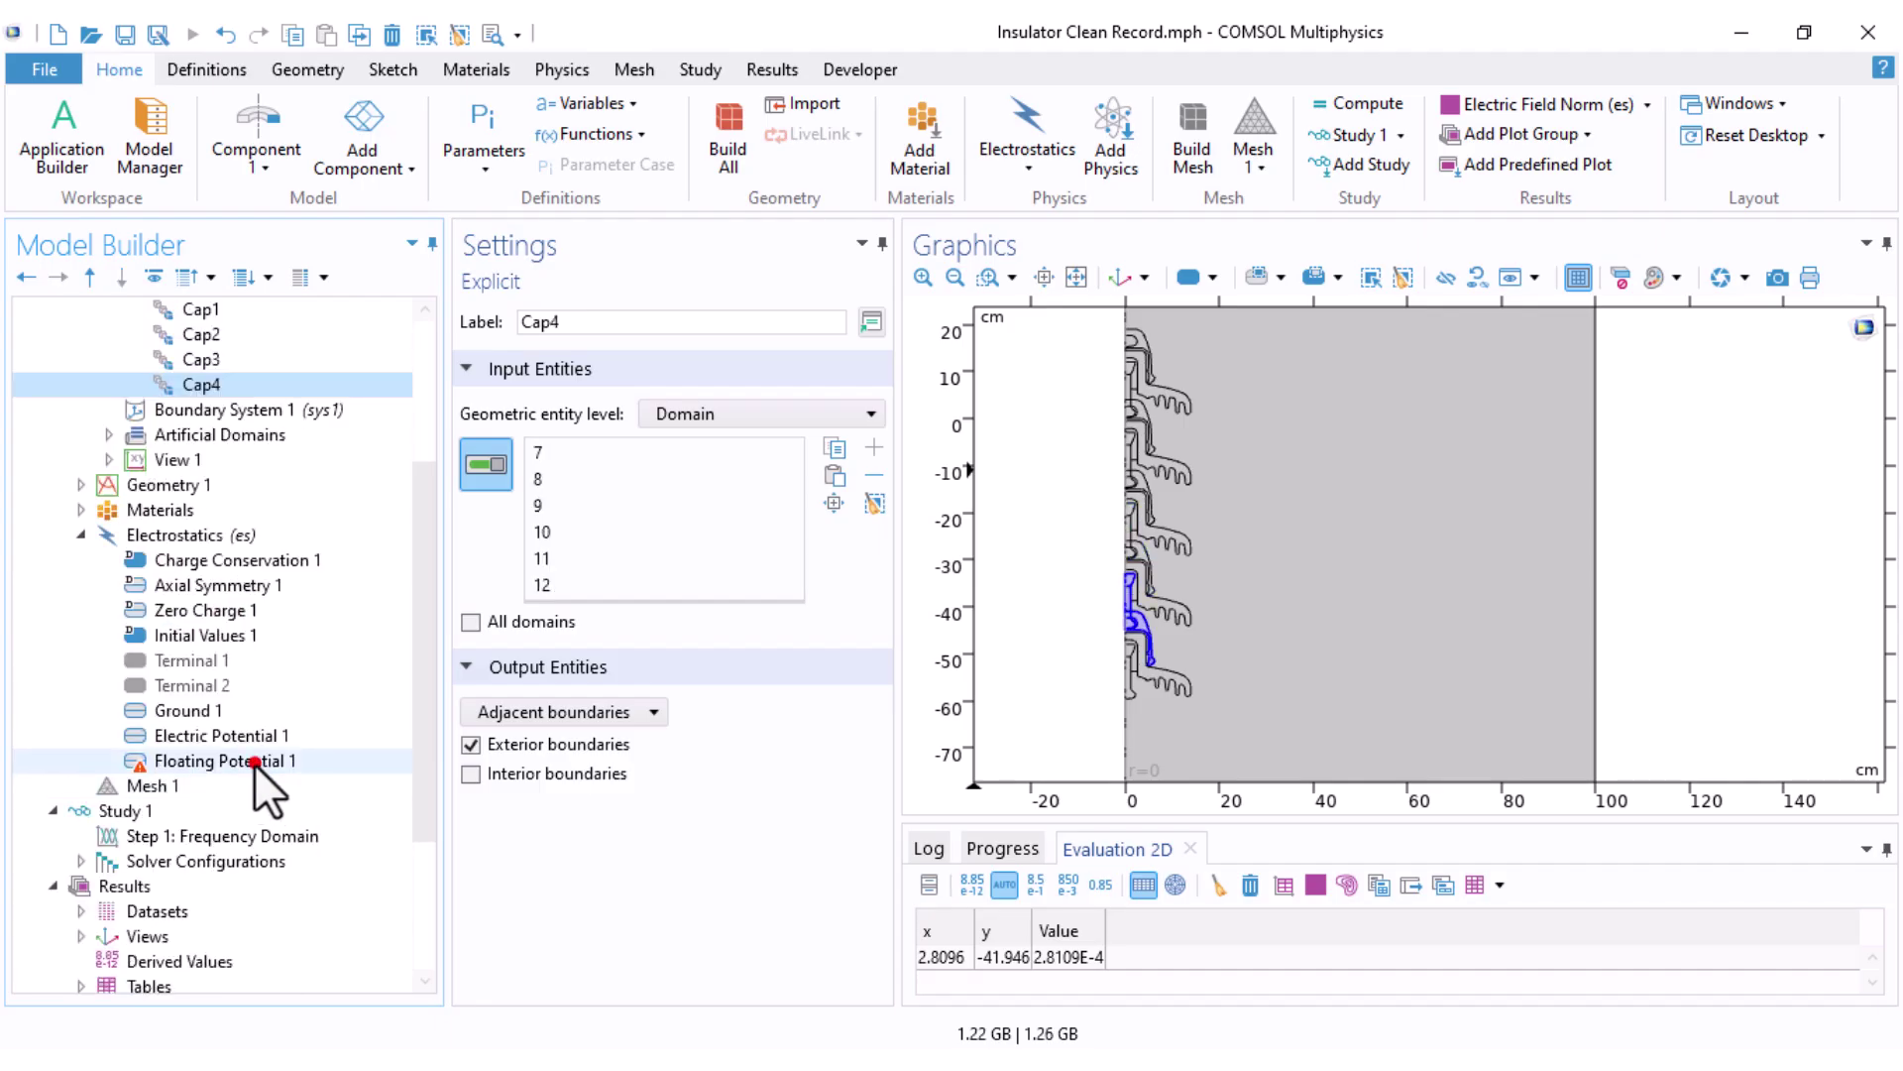
left_click(254, 764)
left_click(709, 414)
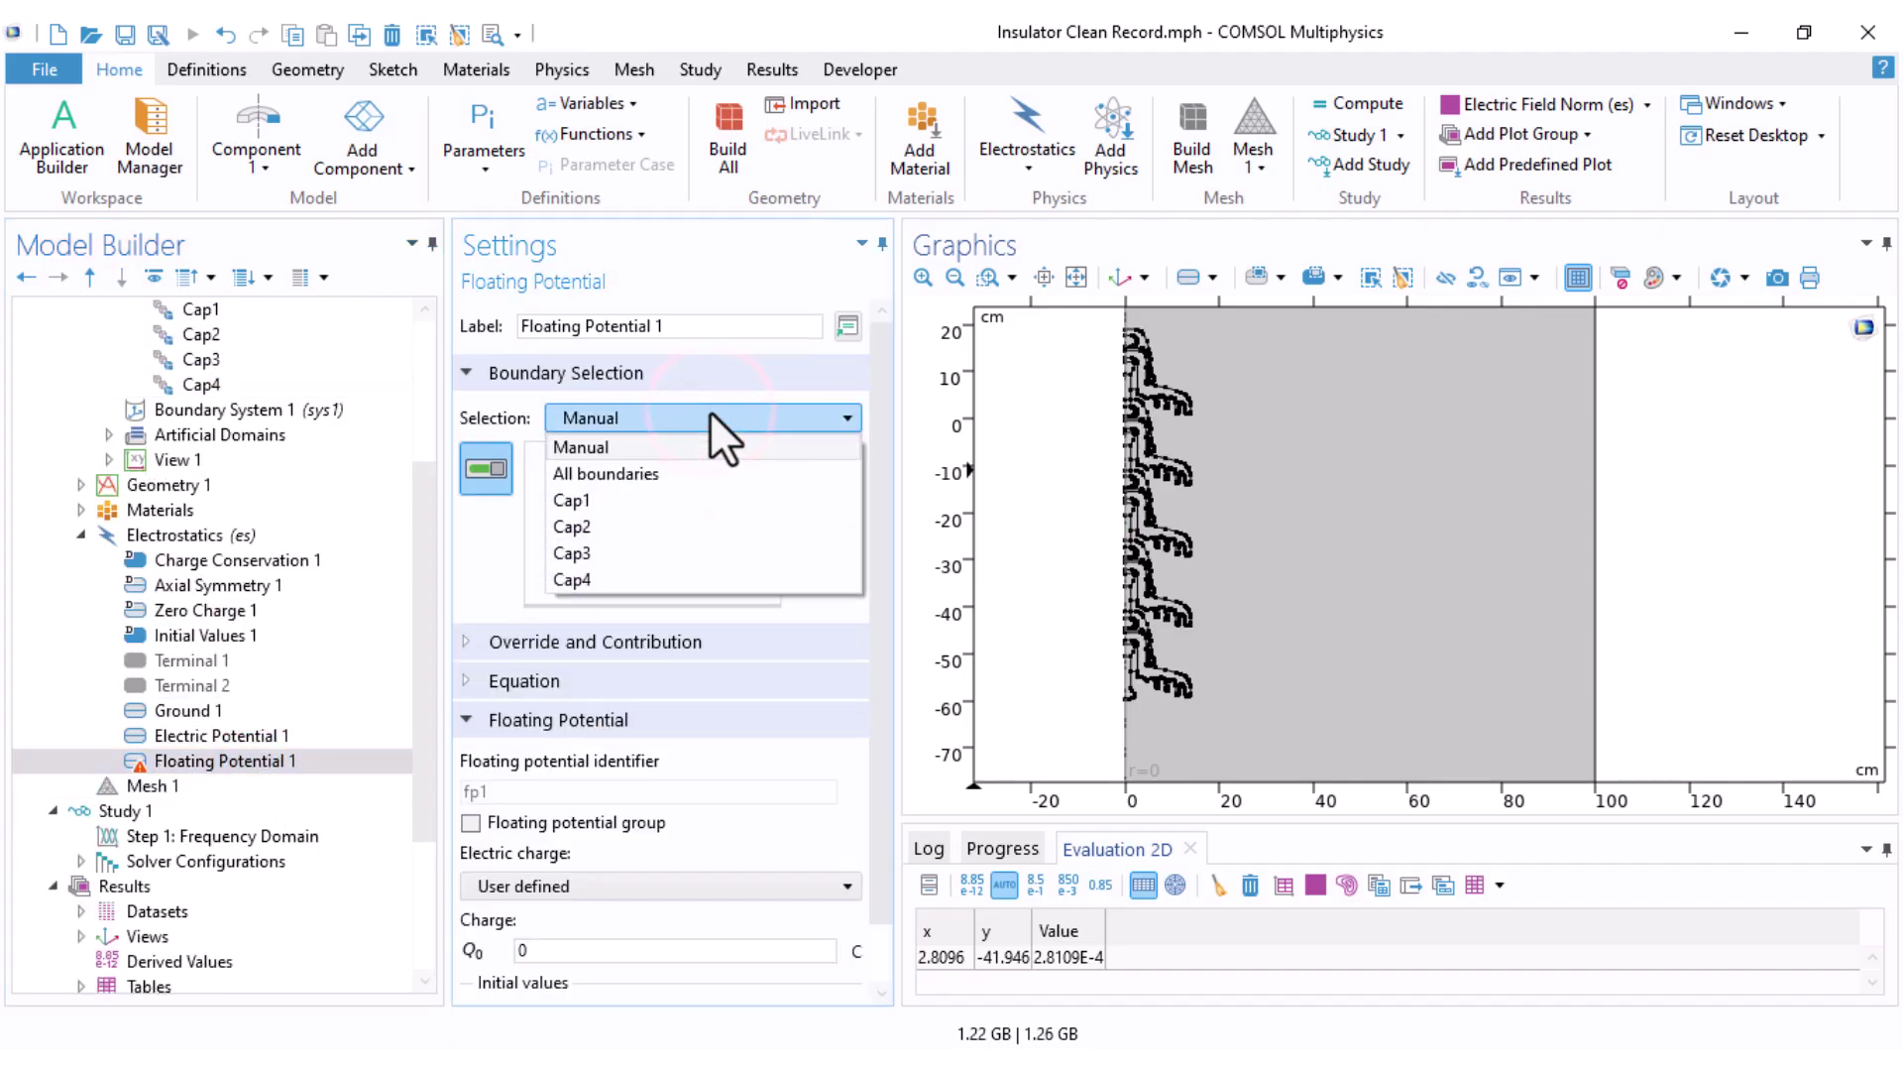
left_click(581, 499)
scroll(1126, 370, "up", 8)
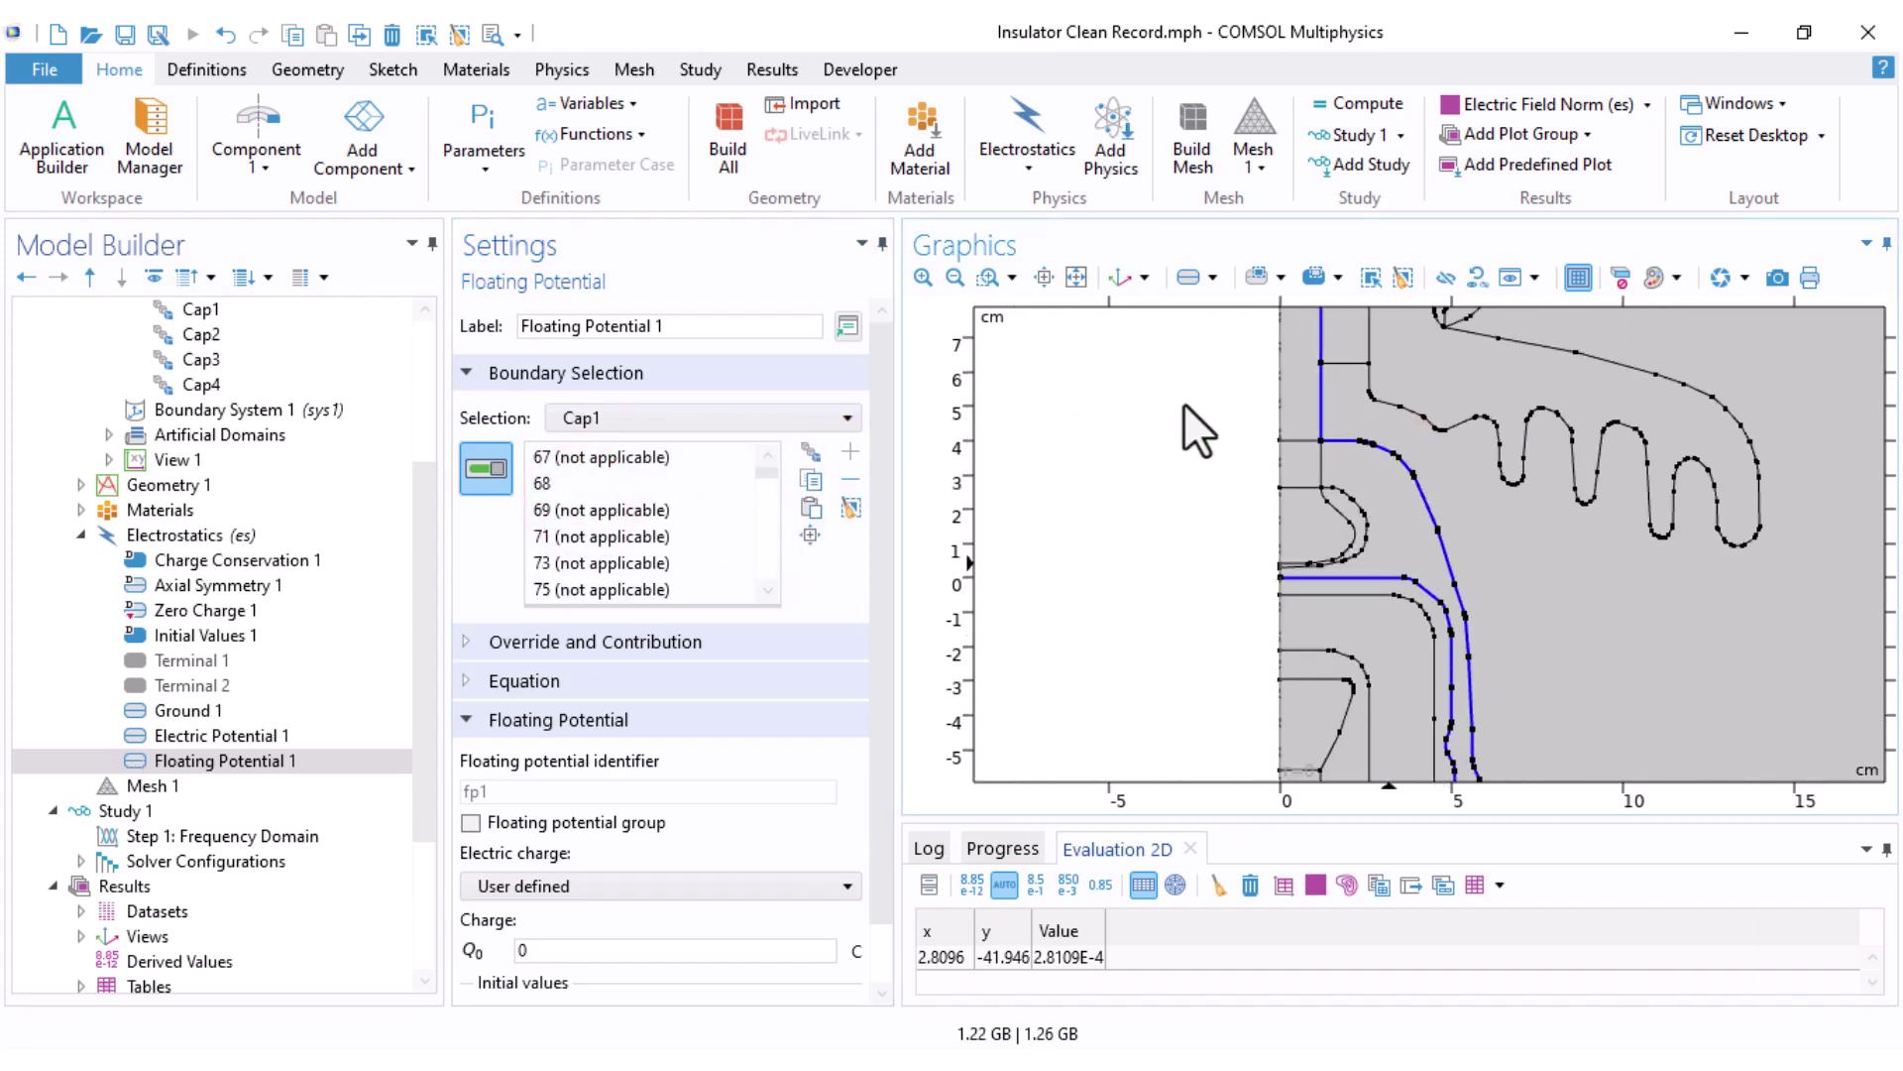
scroll(1189, 430, "down", 2)
Step: Duplicate Floating Potential 1 and assign the copy to the Cap2 selection
right_click(188, 769)
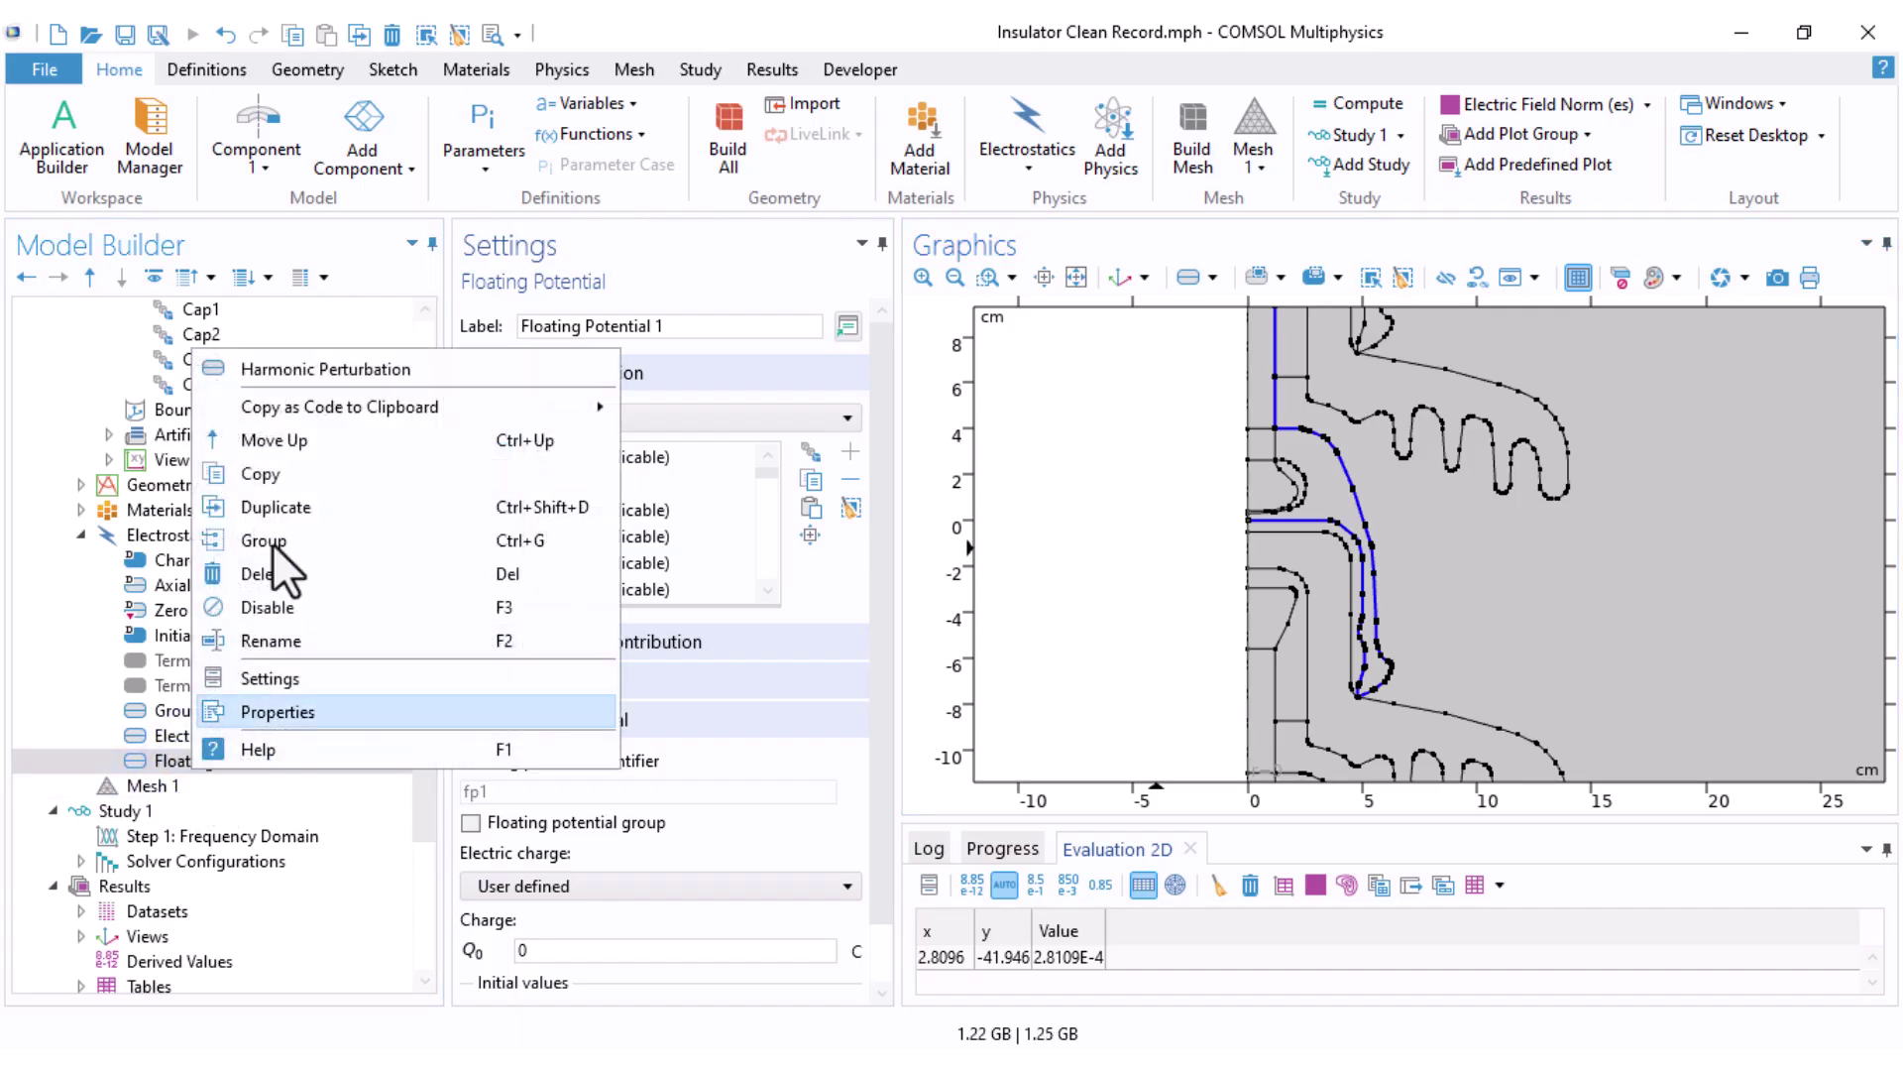
left_click(287, 508)
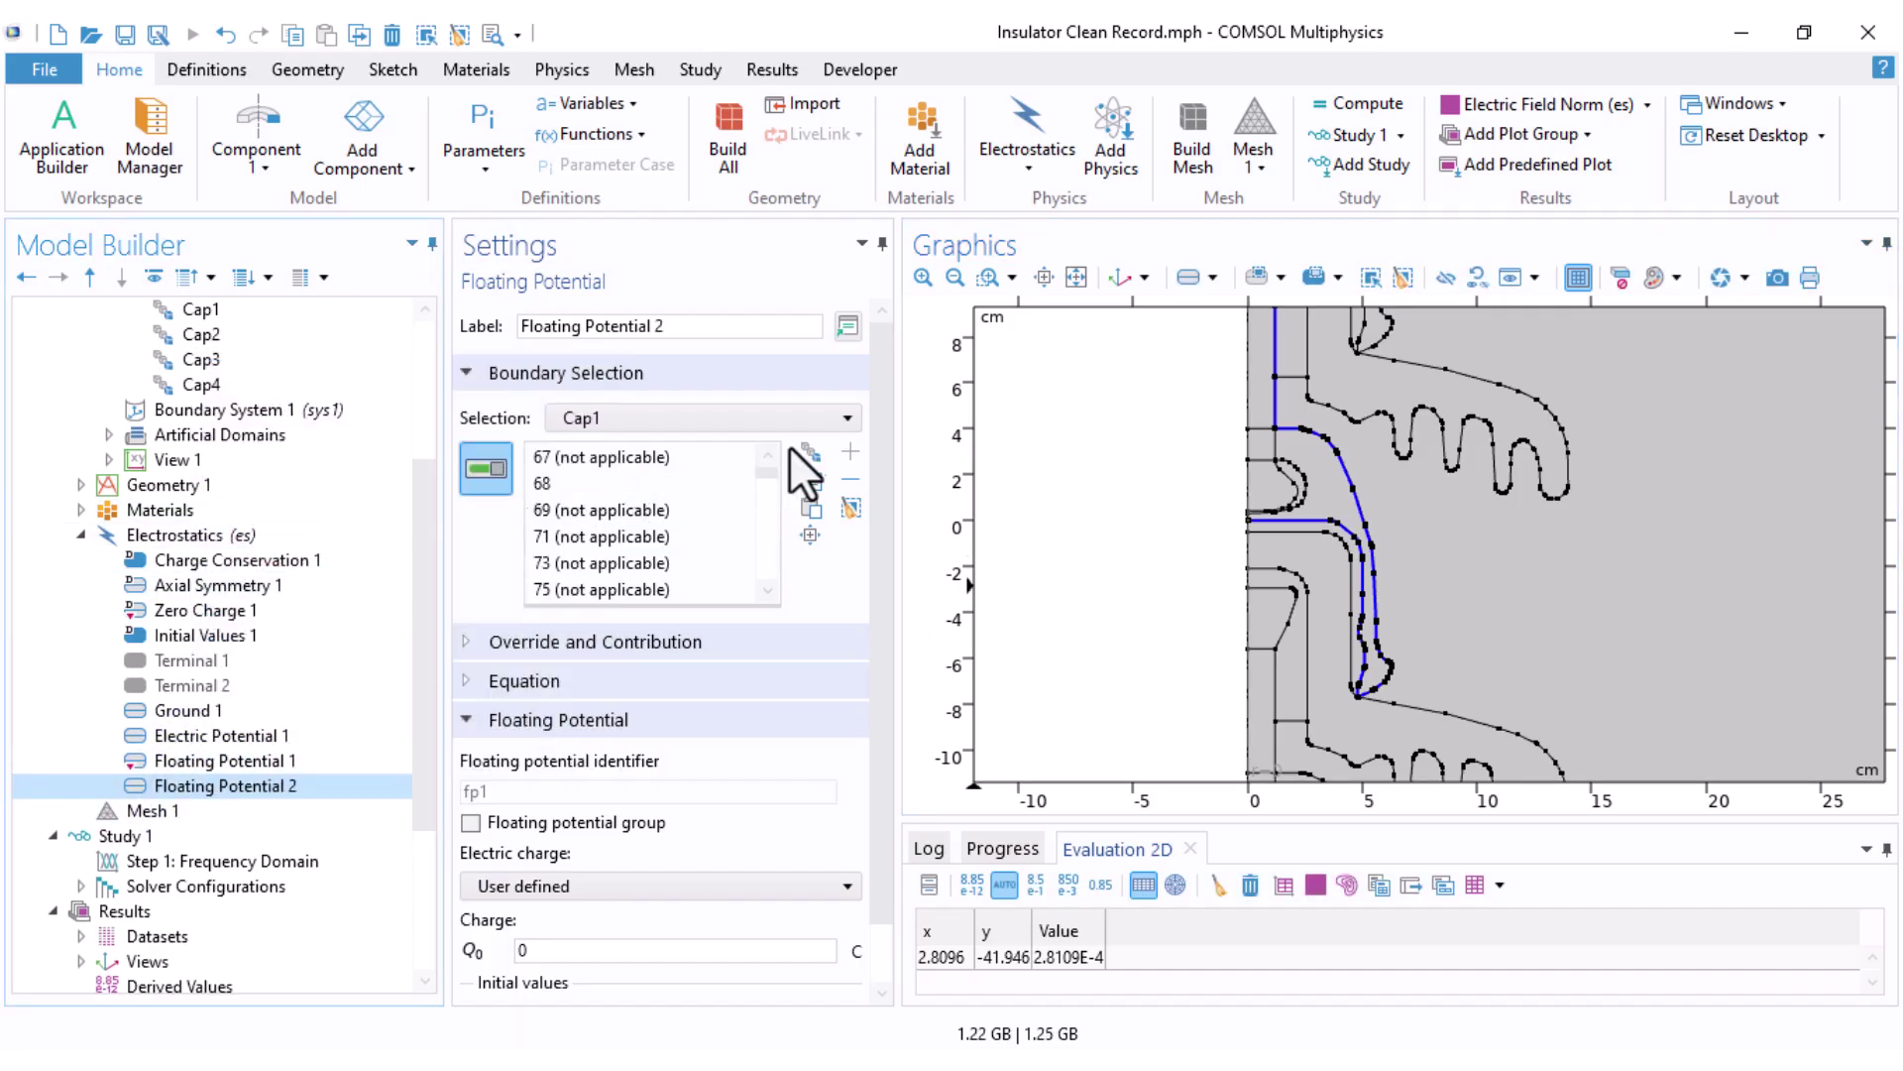
left_click(846, 503)
left_click(662, 417)
left_click(635, 524)
scroll(1106, 525, "down", 2)
right_click_drag(1117, 650, 1110, 488)
Step: Make two more duplicates of the Floating Potential condition and assign them to the Cap3 and Cap4 selections
right_click(200, 792)
left_click(296, 539)
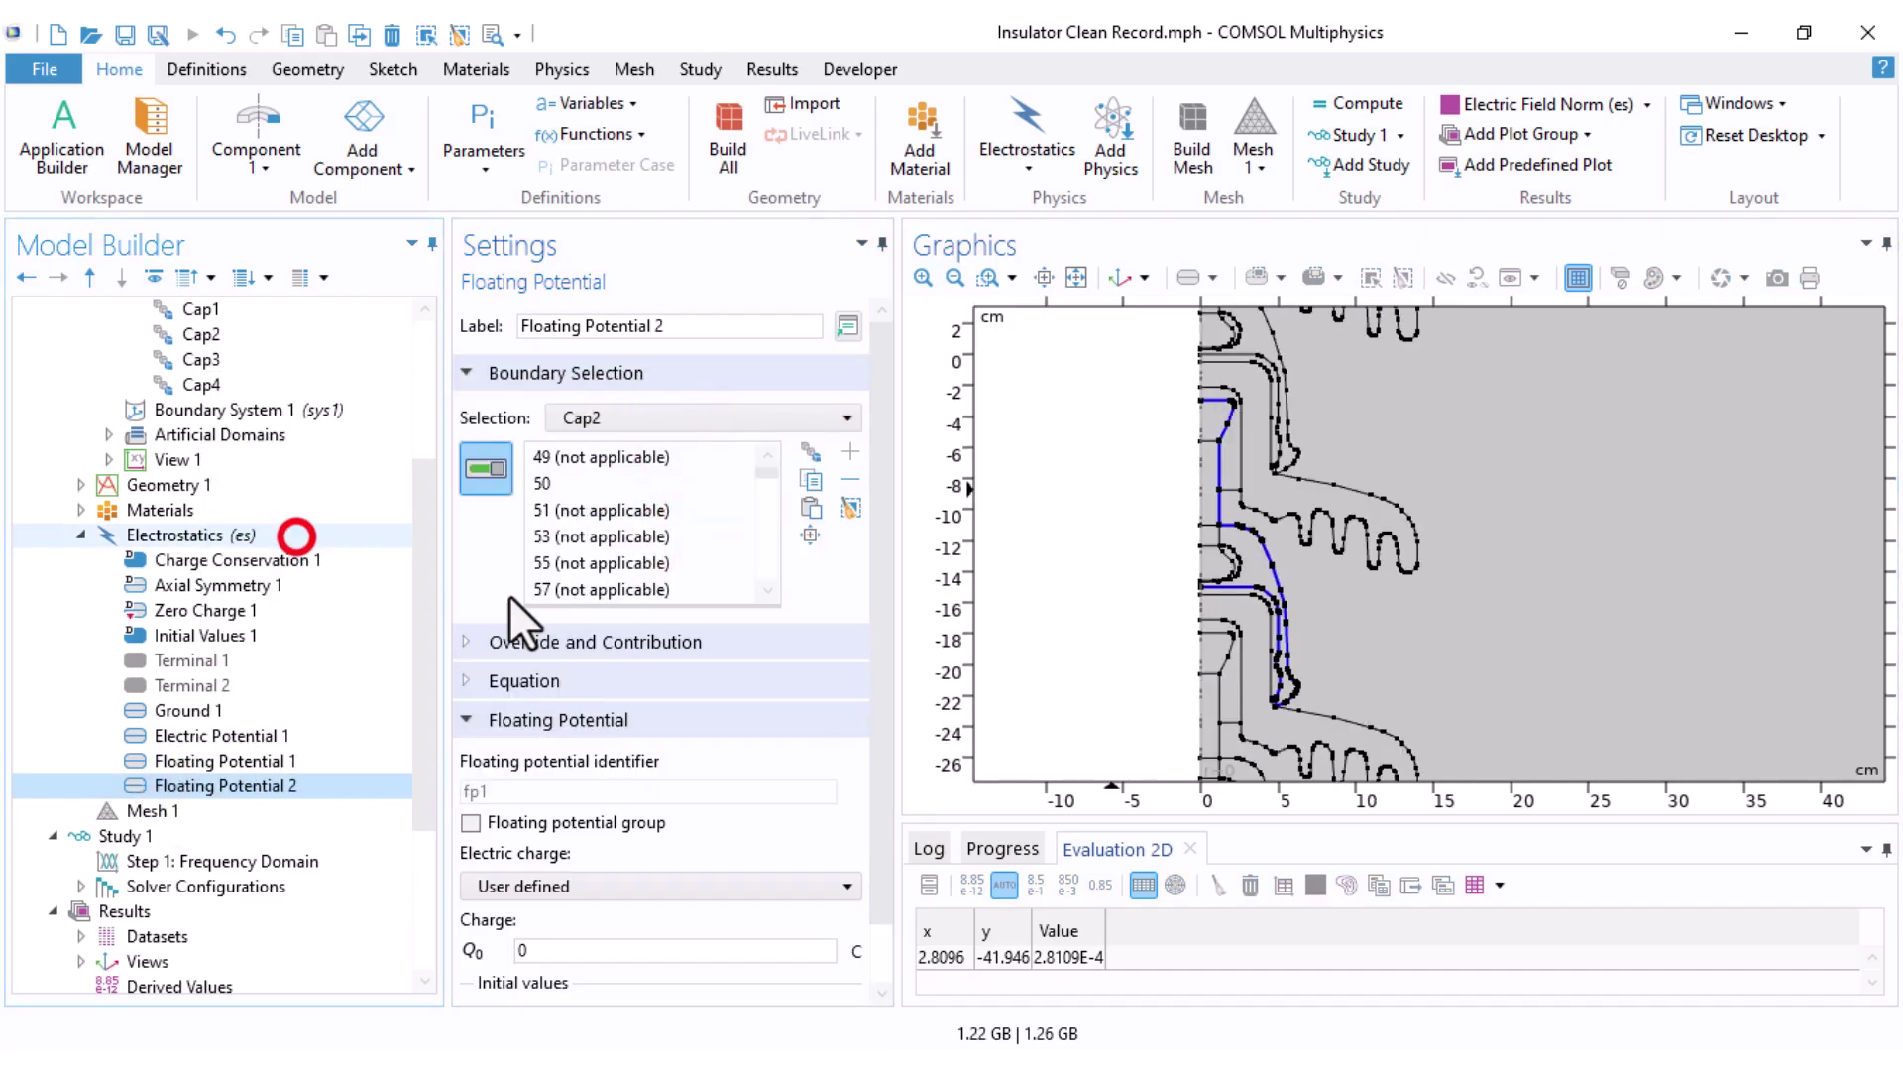
left_click(680, 417)
left_click(585, 545)
right_click(220, 811)
left_click(297, 552)
left_click(680, 417)
left_click(585, 570)
scroll(1059, 656, "down", 5)
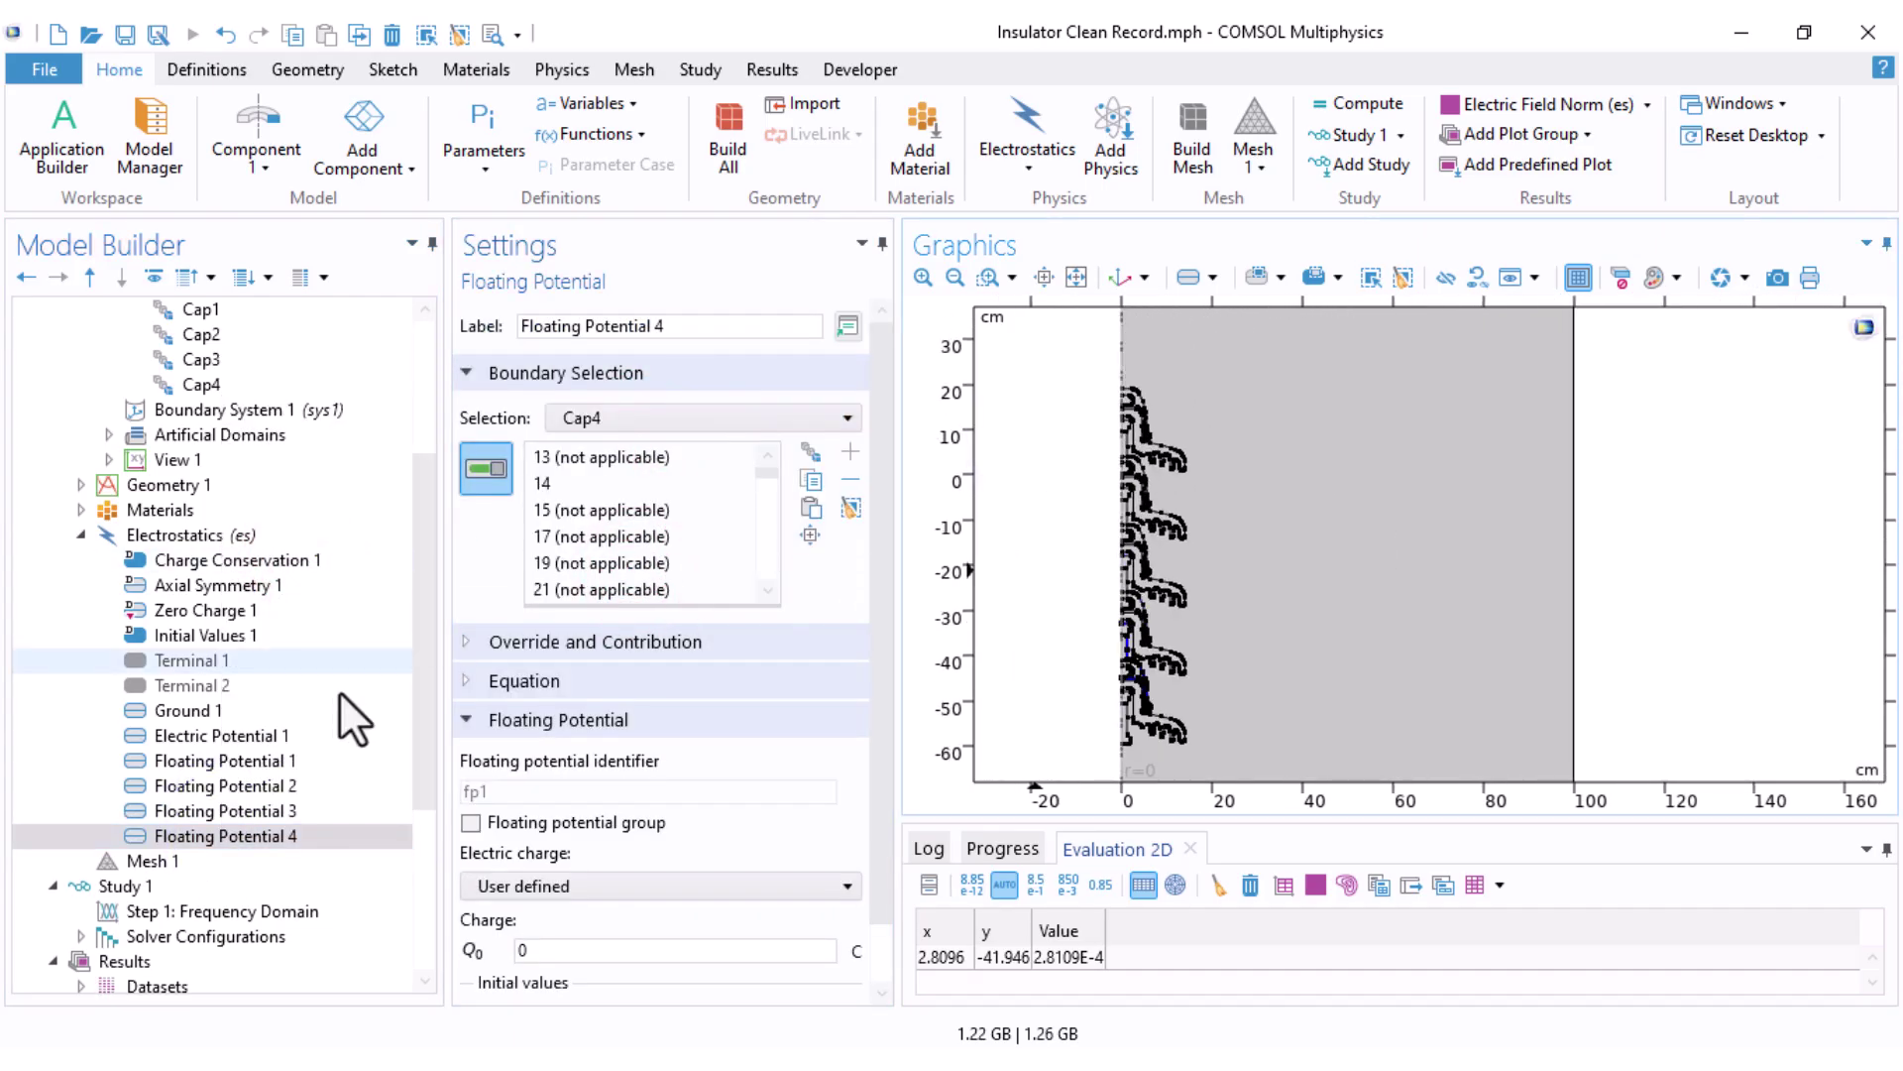
Step: Check the boundaries assigned to the Ground, Electric Potential and four Floating Potential conditions along the string
left_click(189, 710)
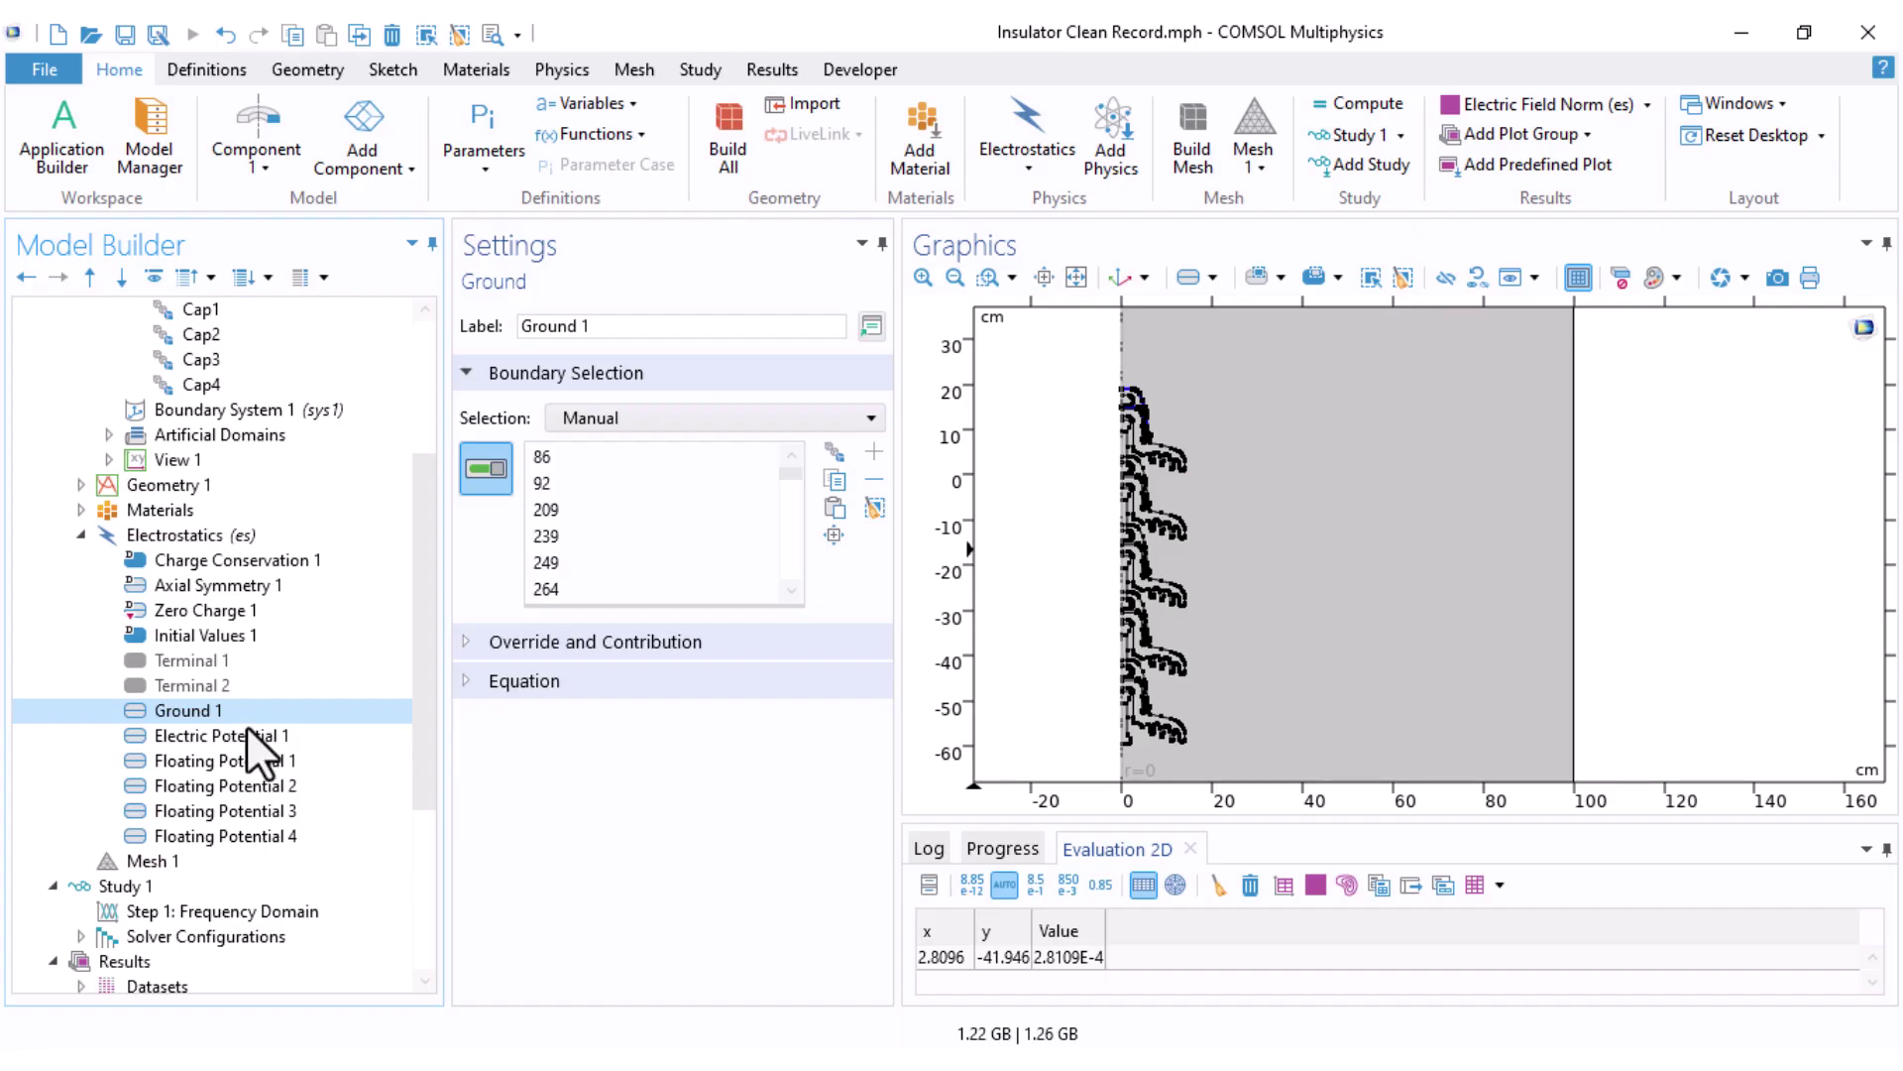
left_click(238, 733)
left_click(230, 760)
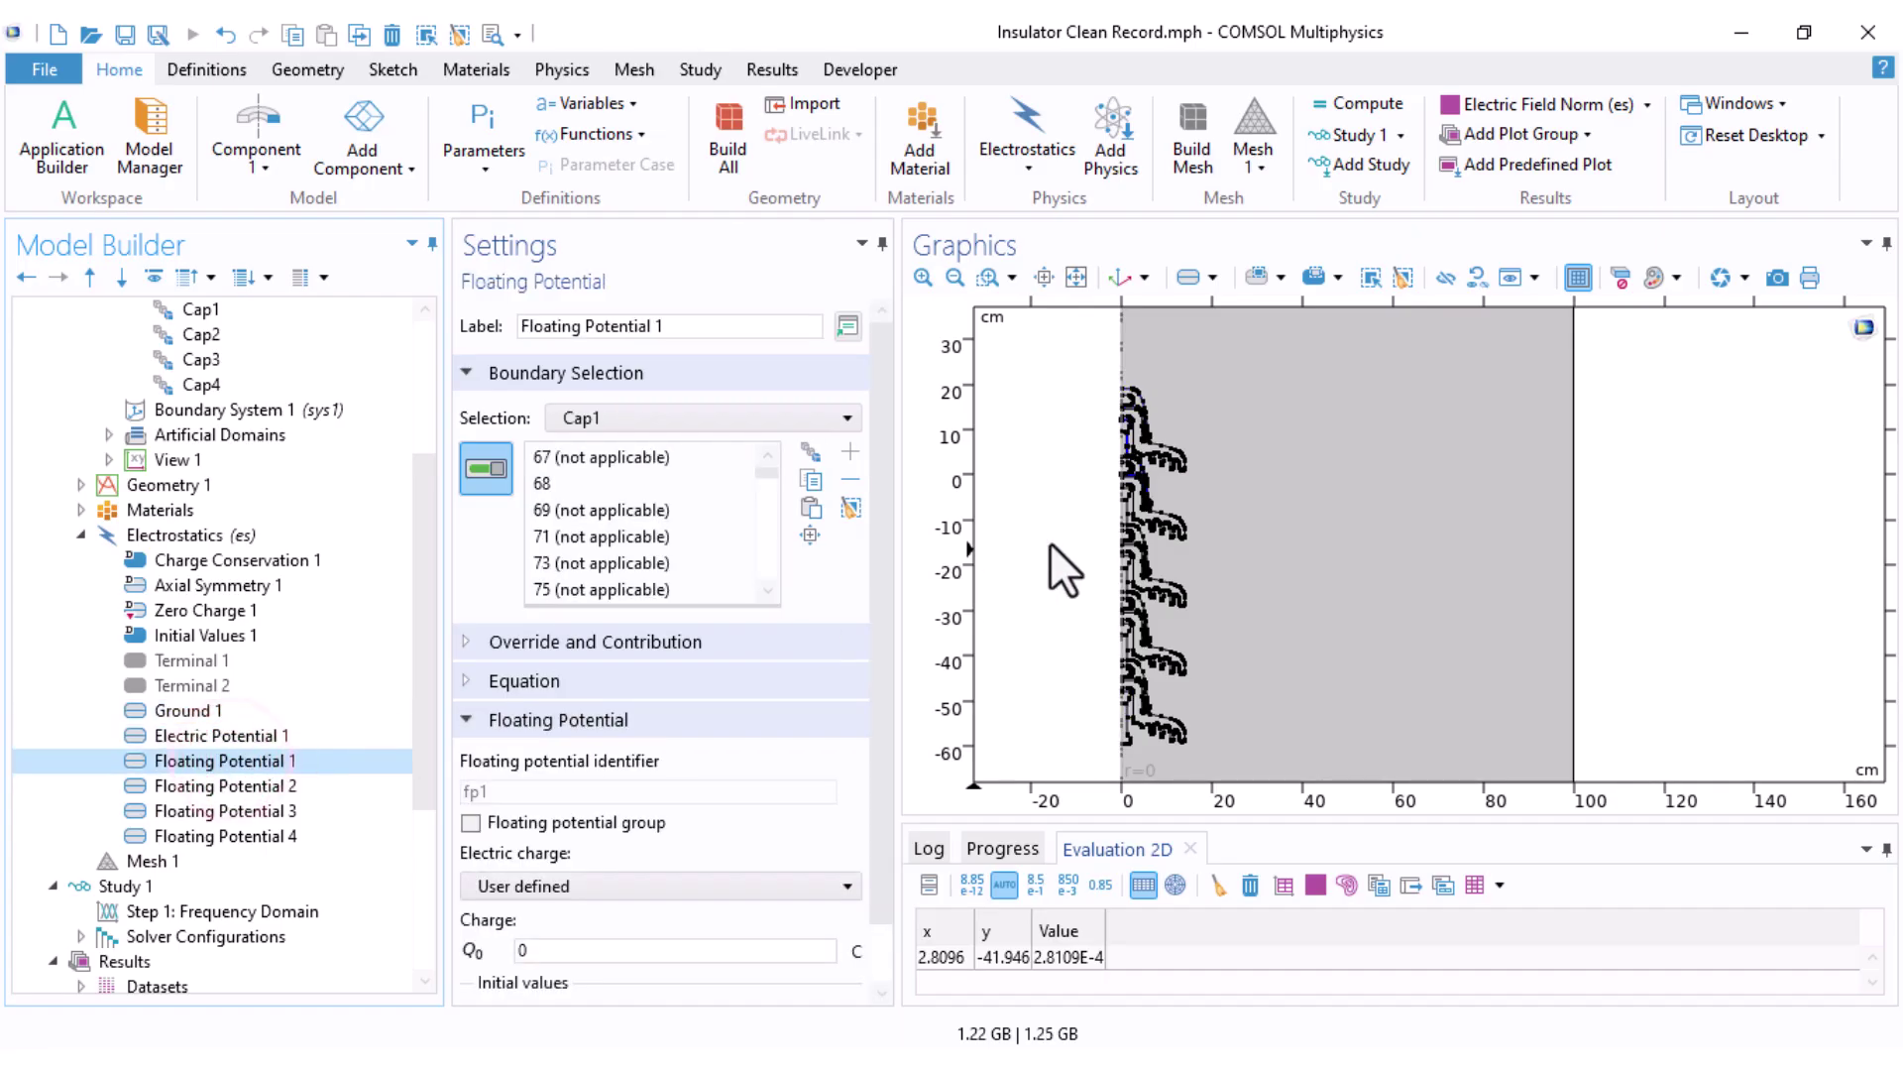
scroll(1080, 437, "up", 3)
left_click(276, 786)
scroll(1156, 471, "up", 2)
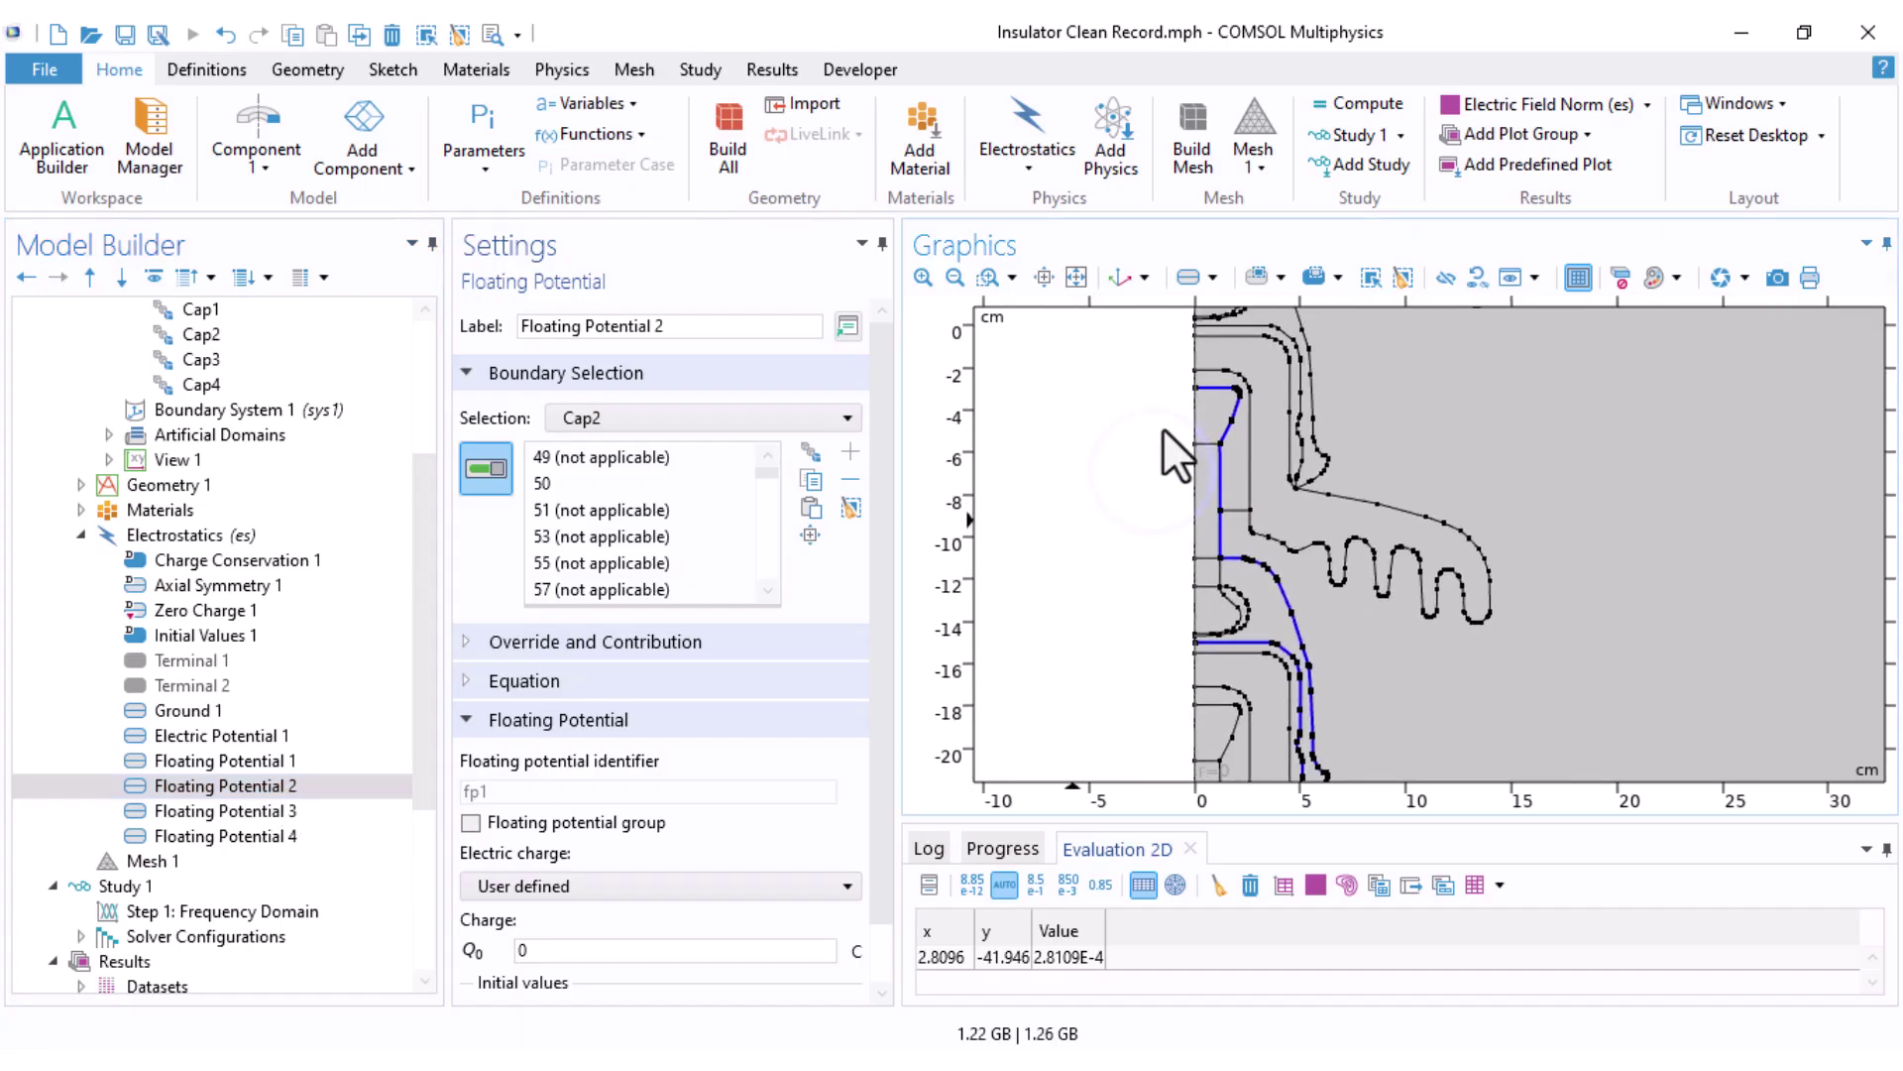
right_click_drag(1130, 629, 1106, 454)
scroll(1094, 426, "down", 2)
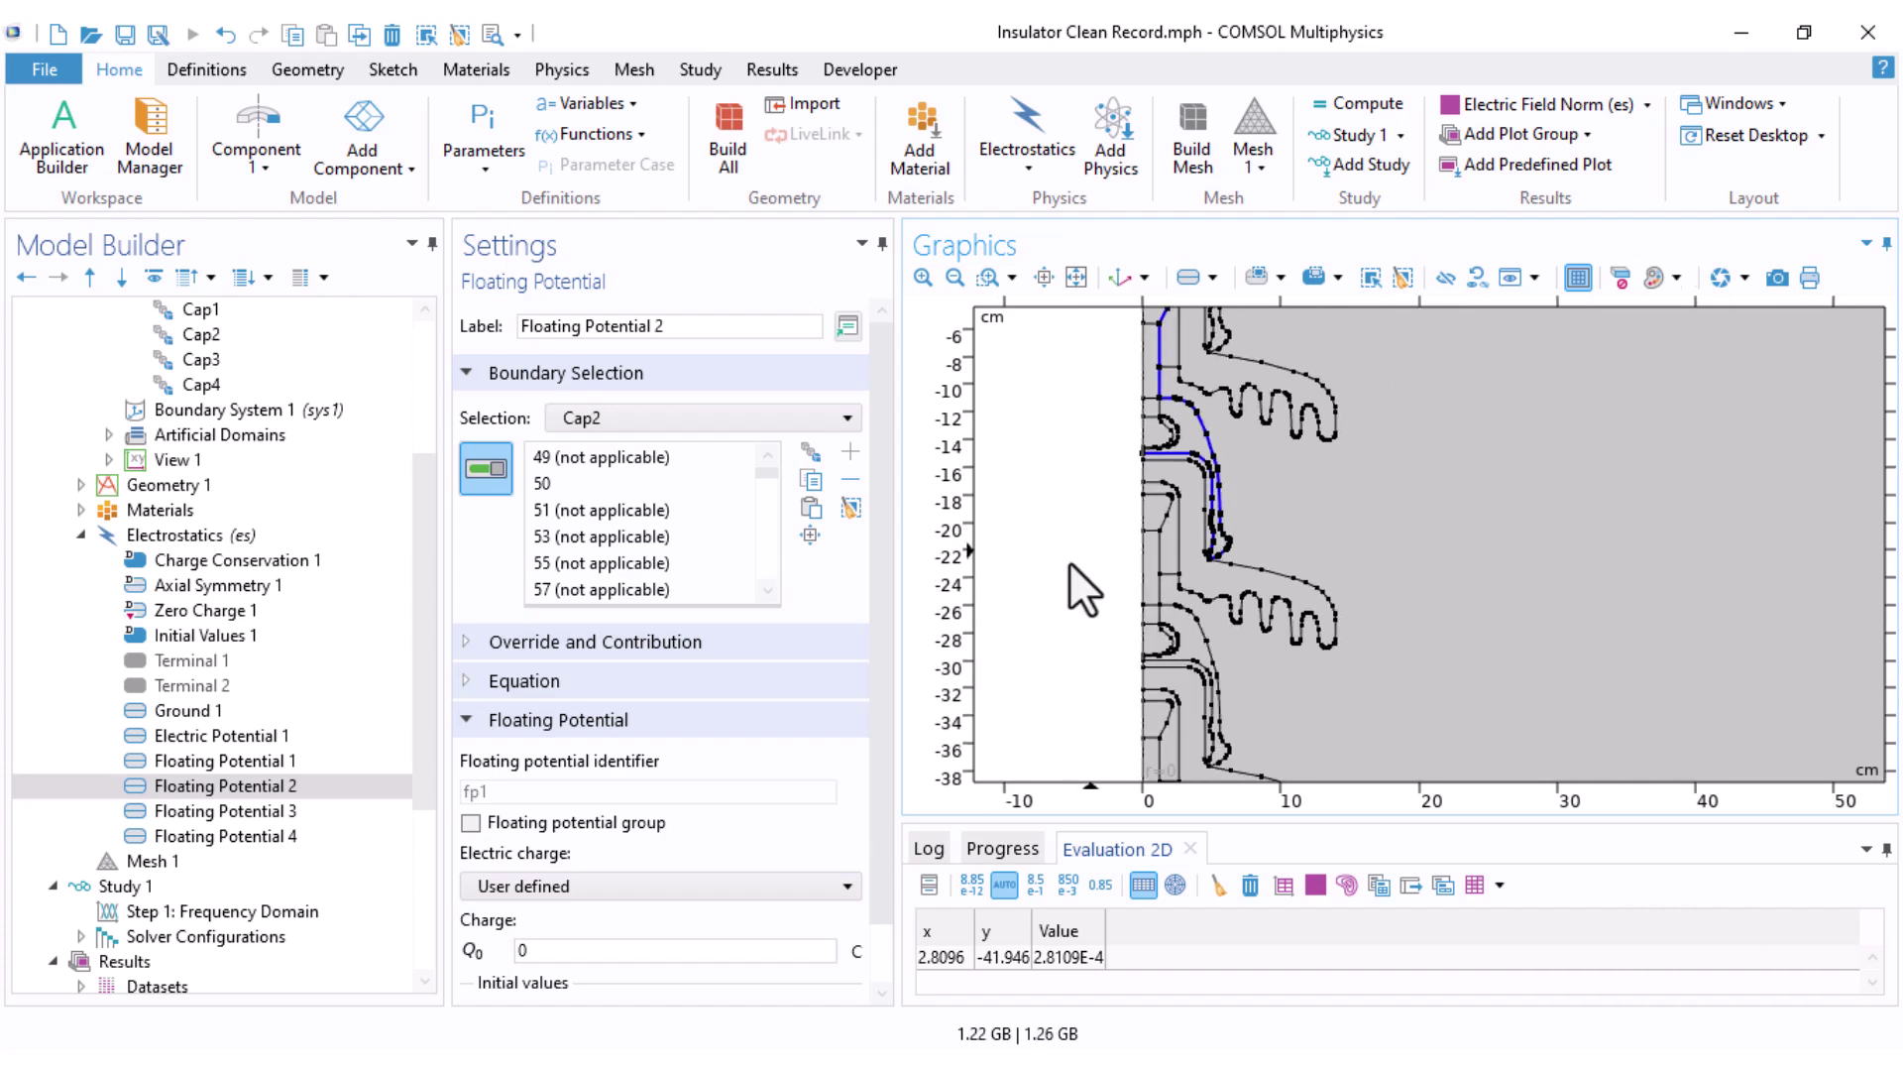
right_click_drag(1066, 557, 1051, 471)
left_click(264, 809)
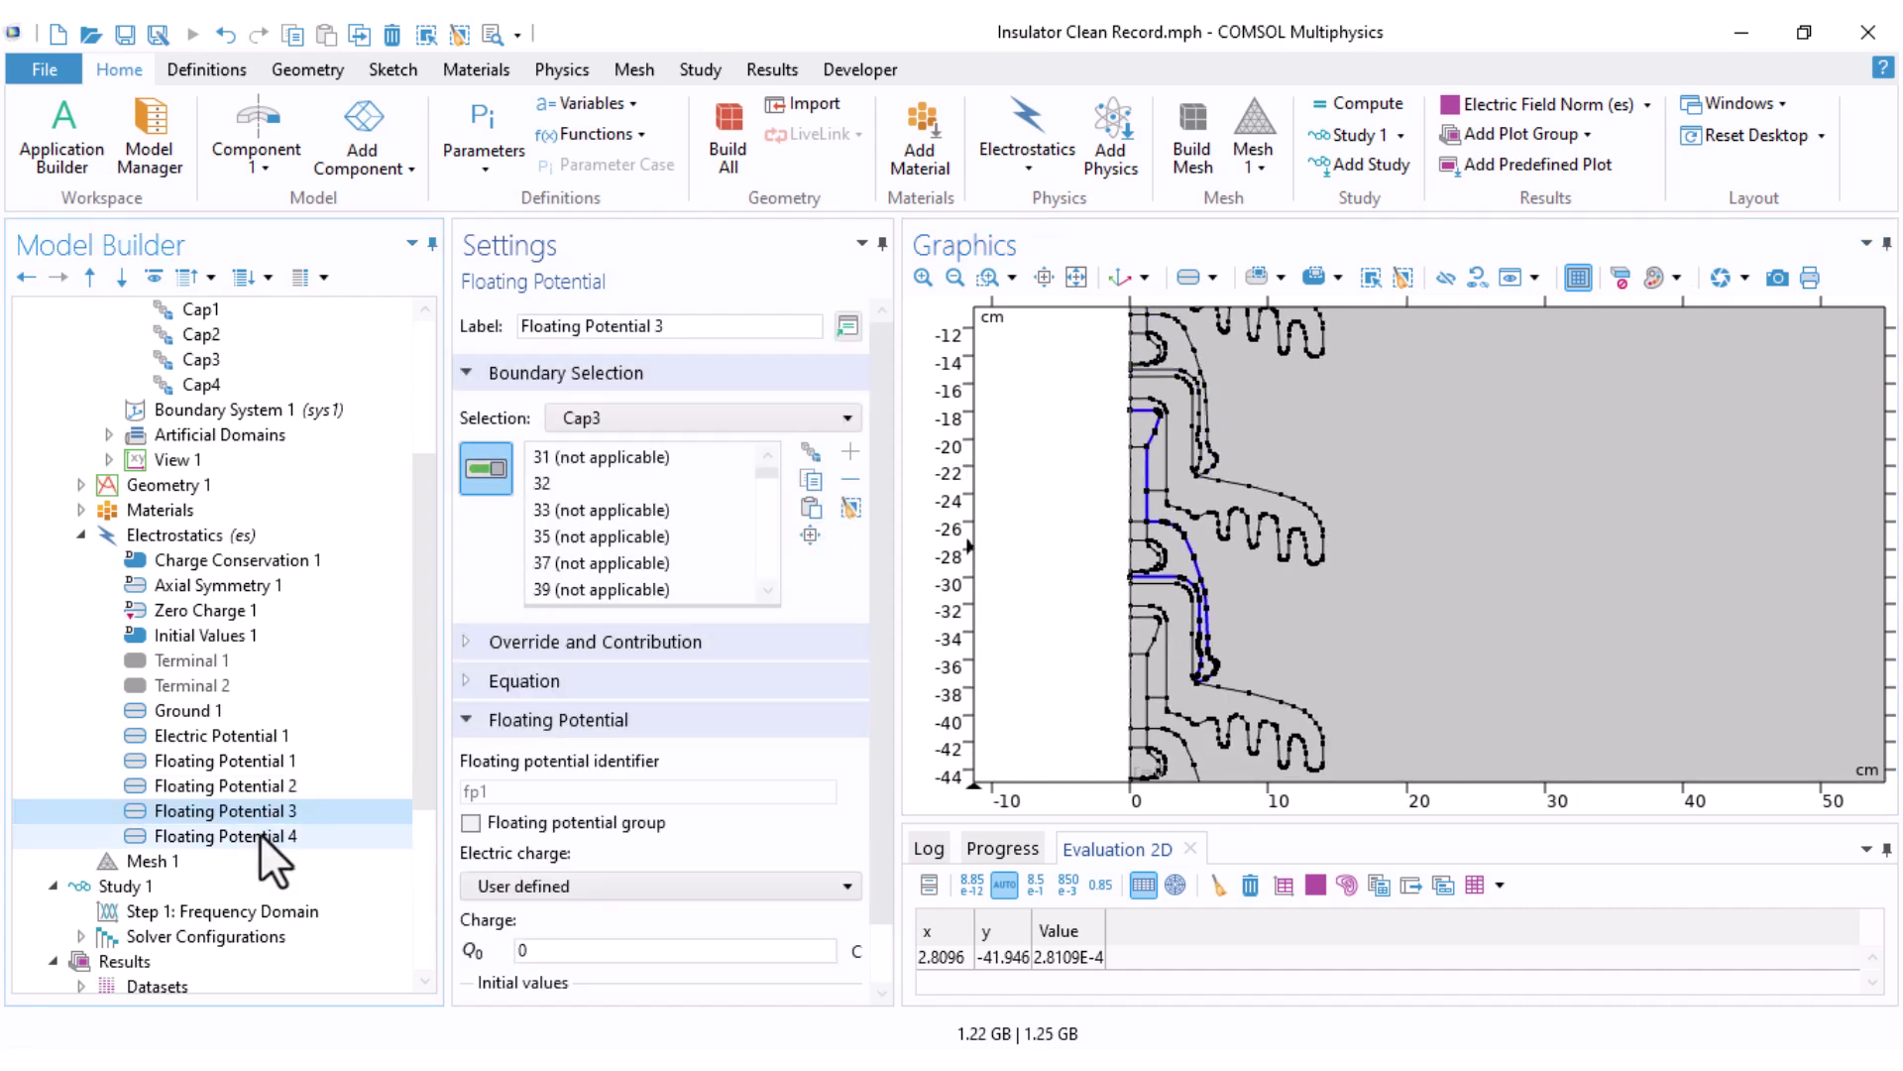
left_click(260, 835)
scroll(1028, 691, "down", 2)
right_click_drag(1021, 711, 1025, 597)
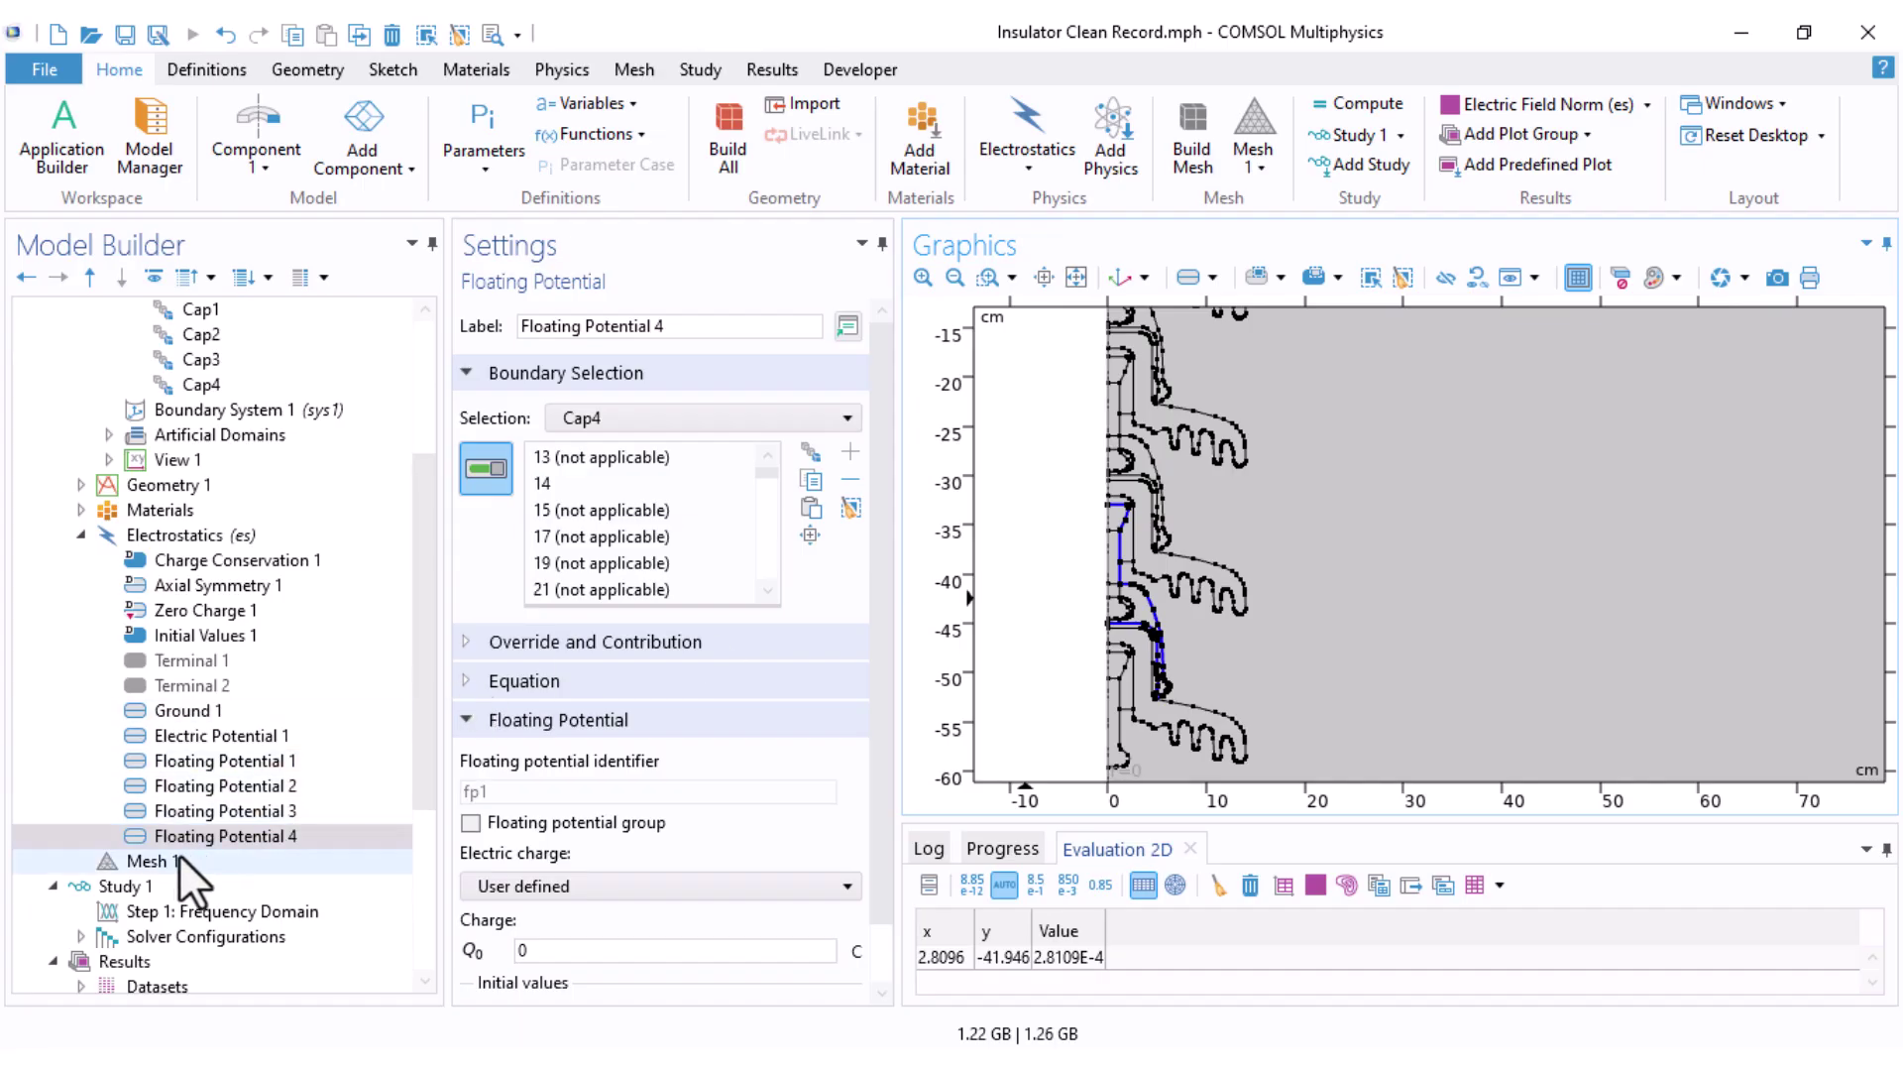
Step: Build the physics-controlled mesh with Fine element size and inspect it around the excluded metal parts
left_click(139, 861)
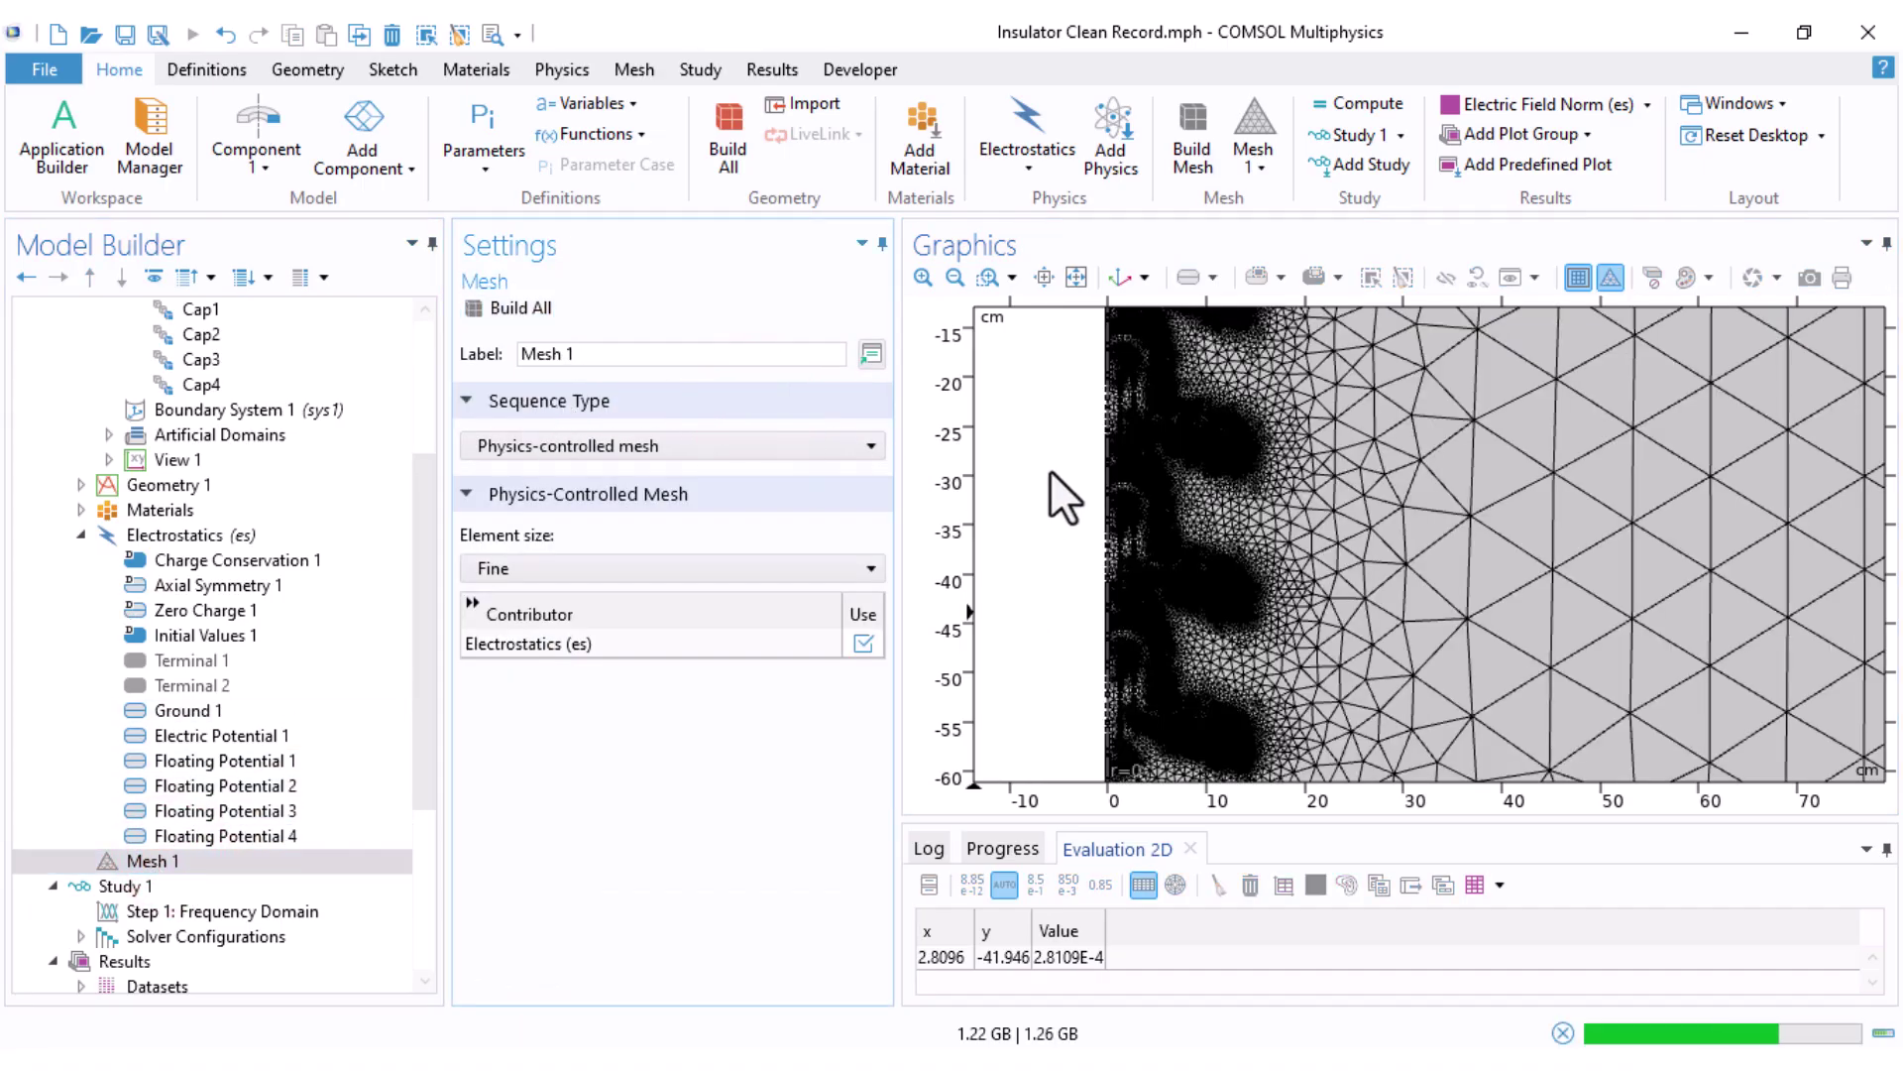
scroll(1080, 486, "up", 2)
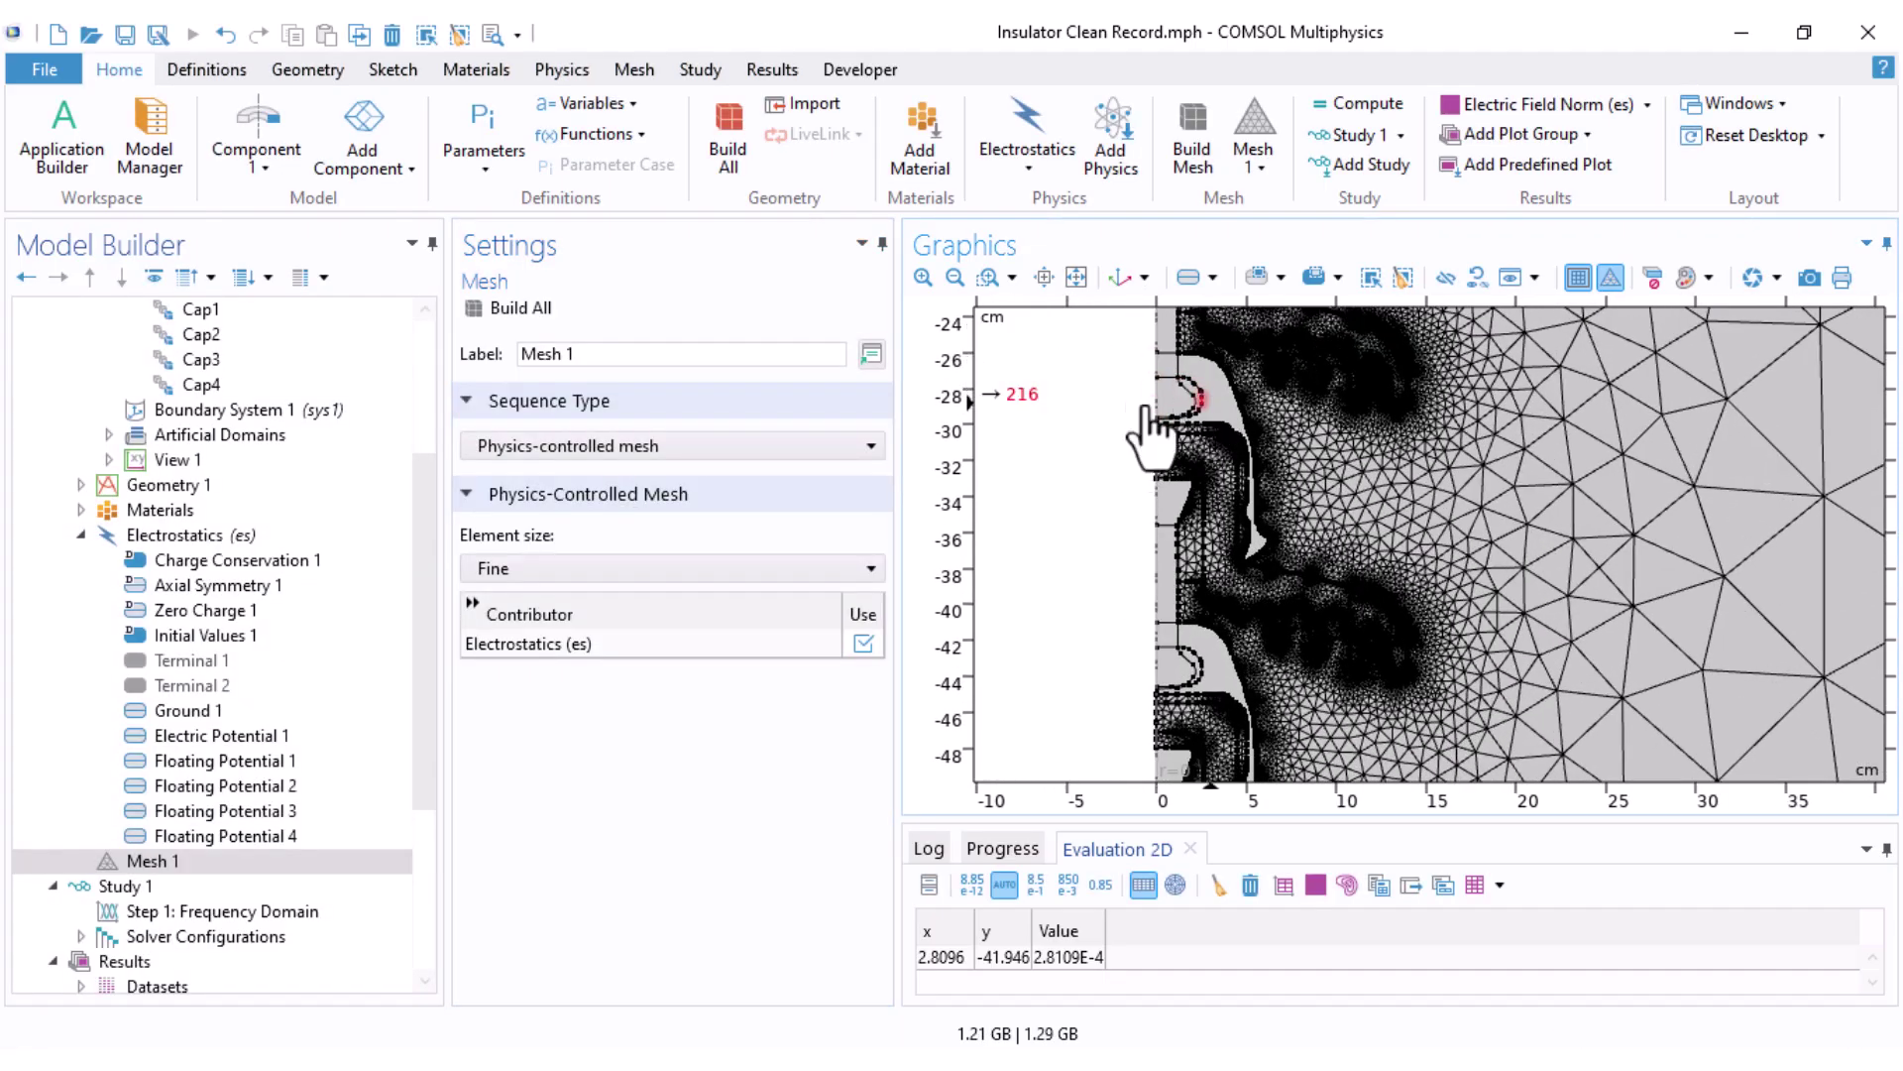
scroll(1066, 569, "down", 3)
right_click_drag(1061, 567, 1041, 513)
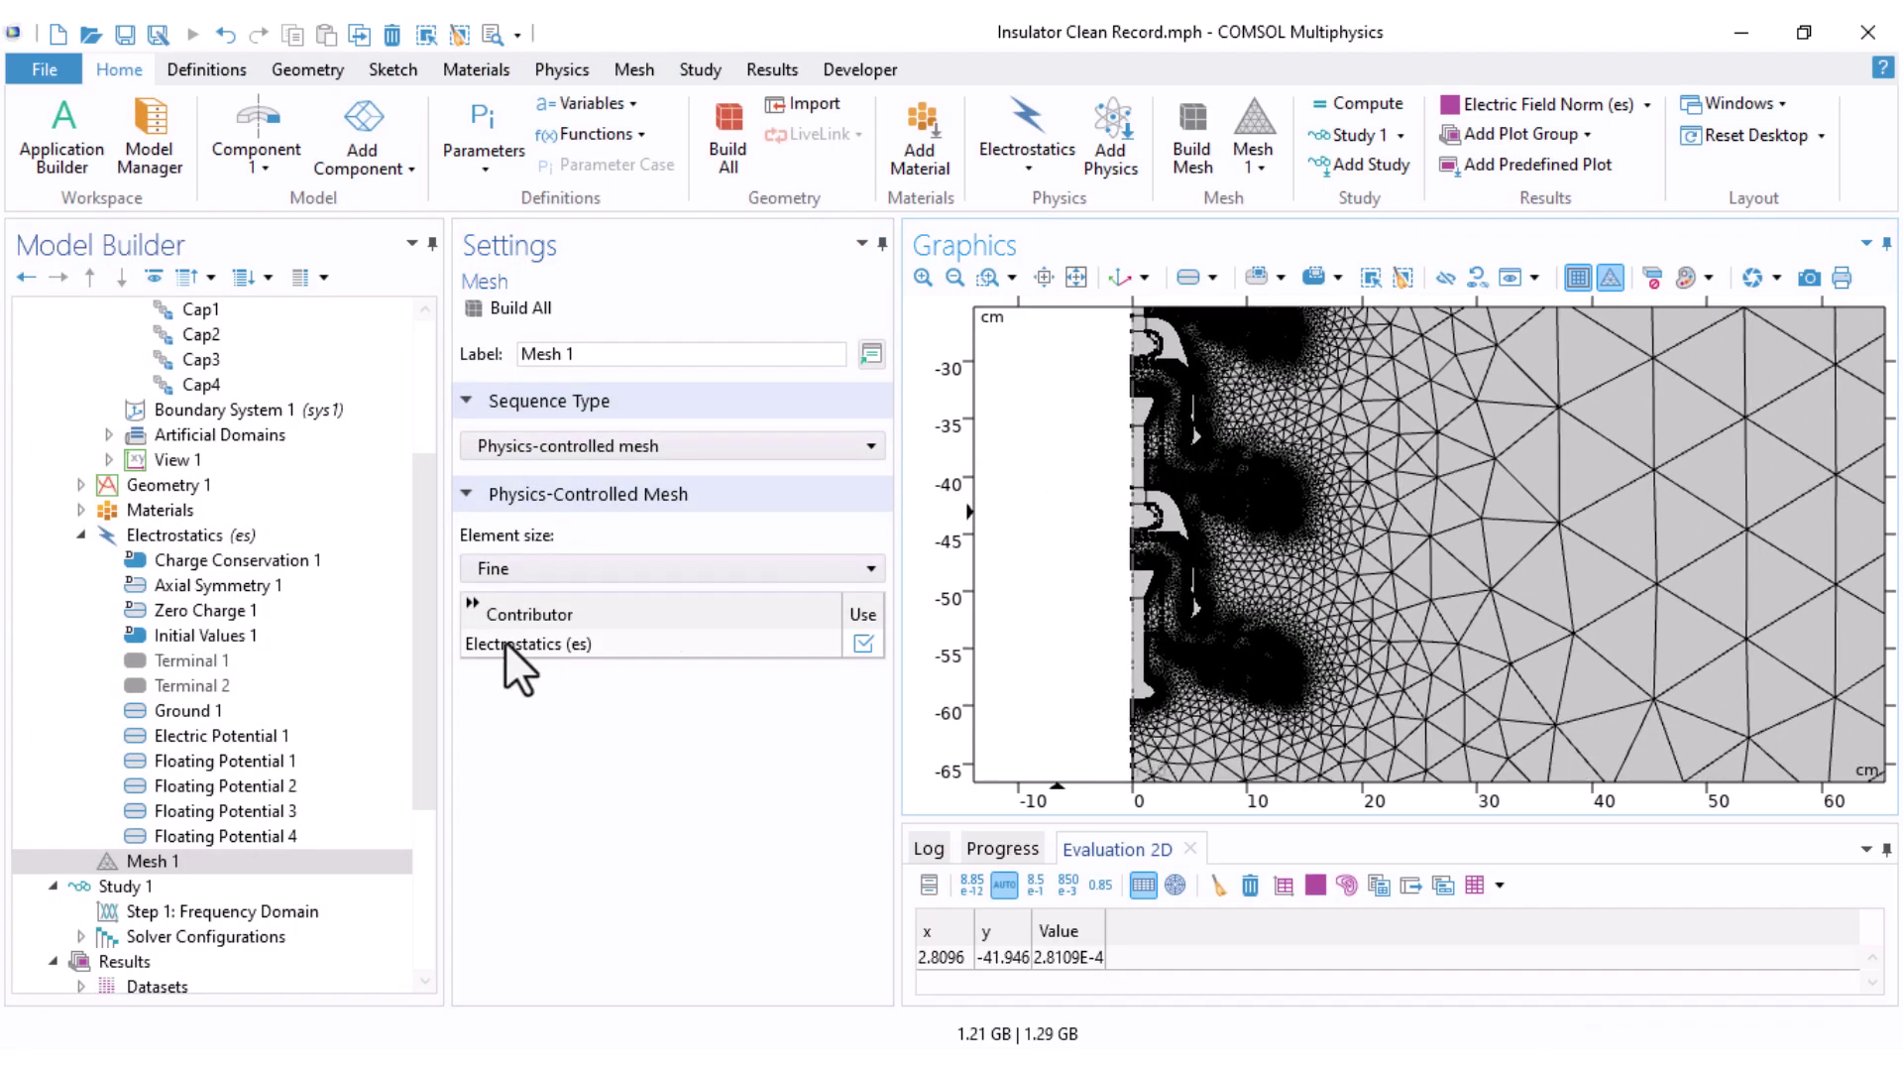
Step: Compute the Frequency Domain study and examine the electric potential plot along the whole string in an enlarged graphics area
left_click(149, 911)
left_click(528, 315)
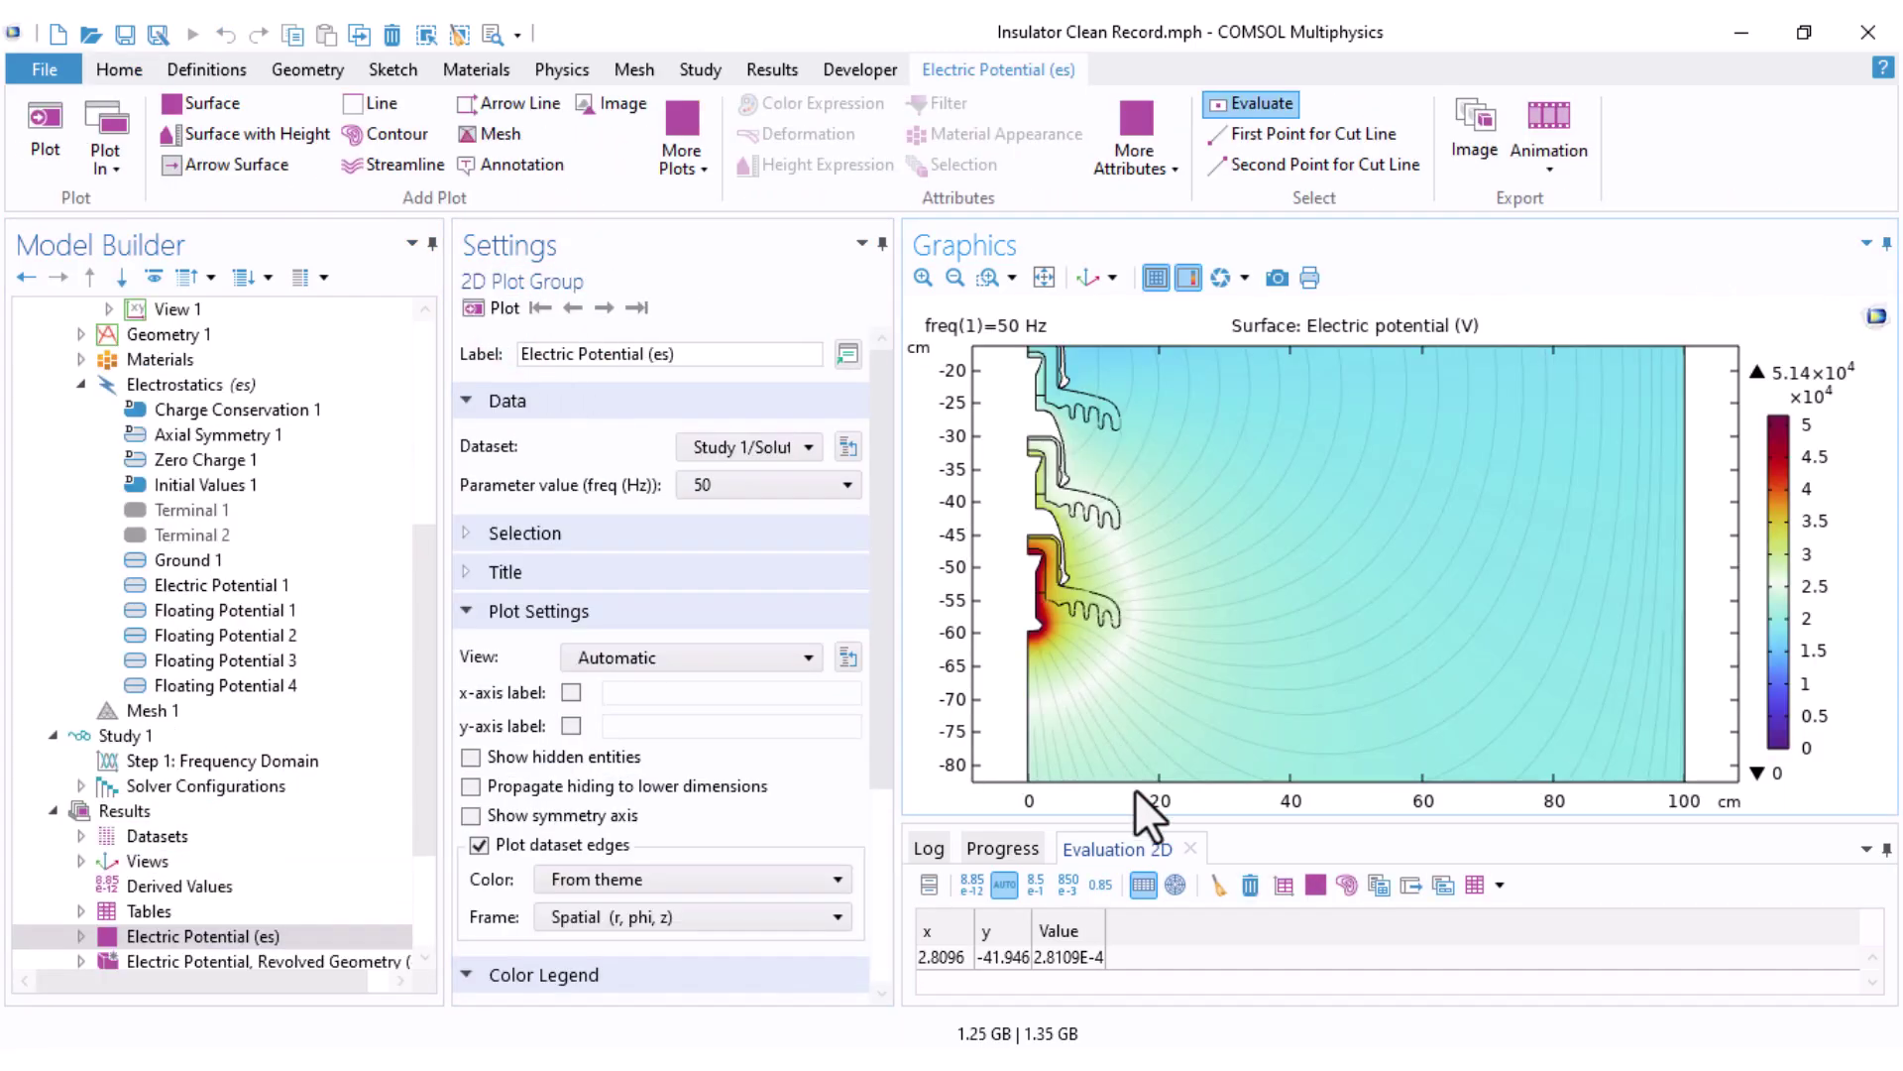
left_click_drag(1134, 819, 1130, 937)
scroll(1088, 636, "down", 2)
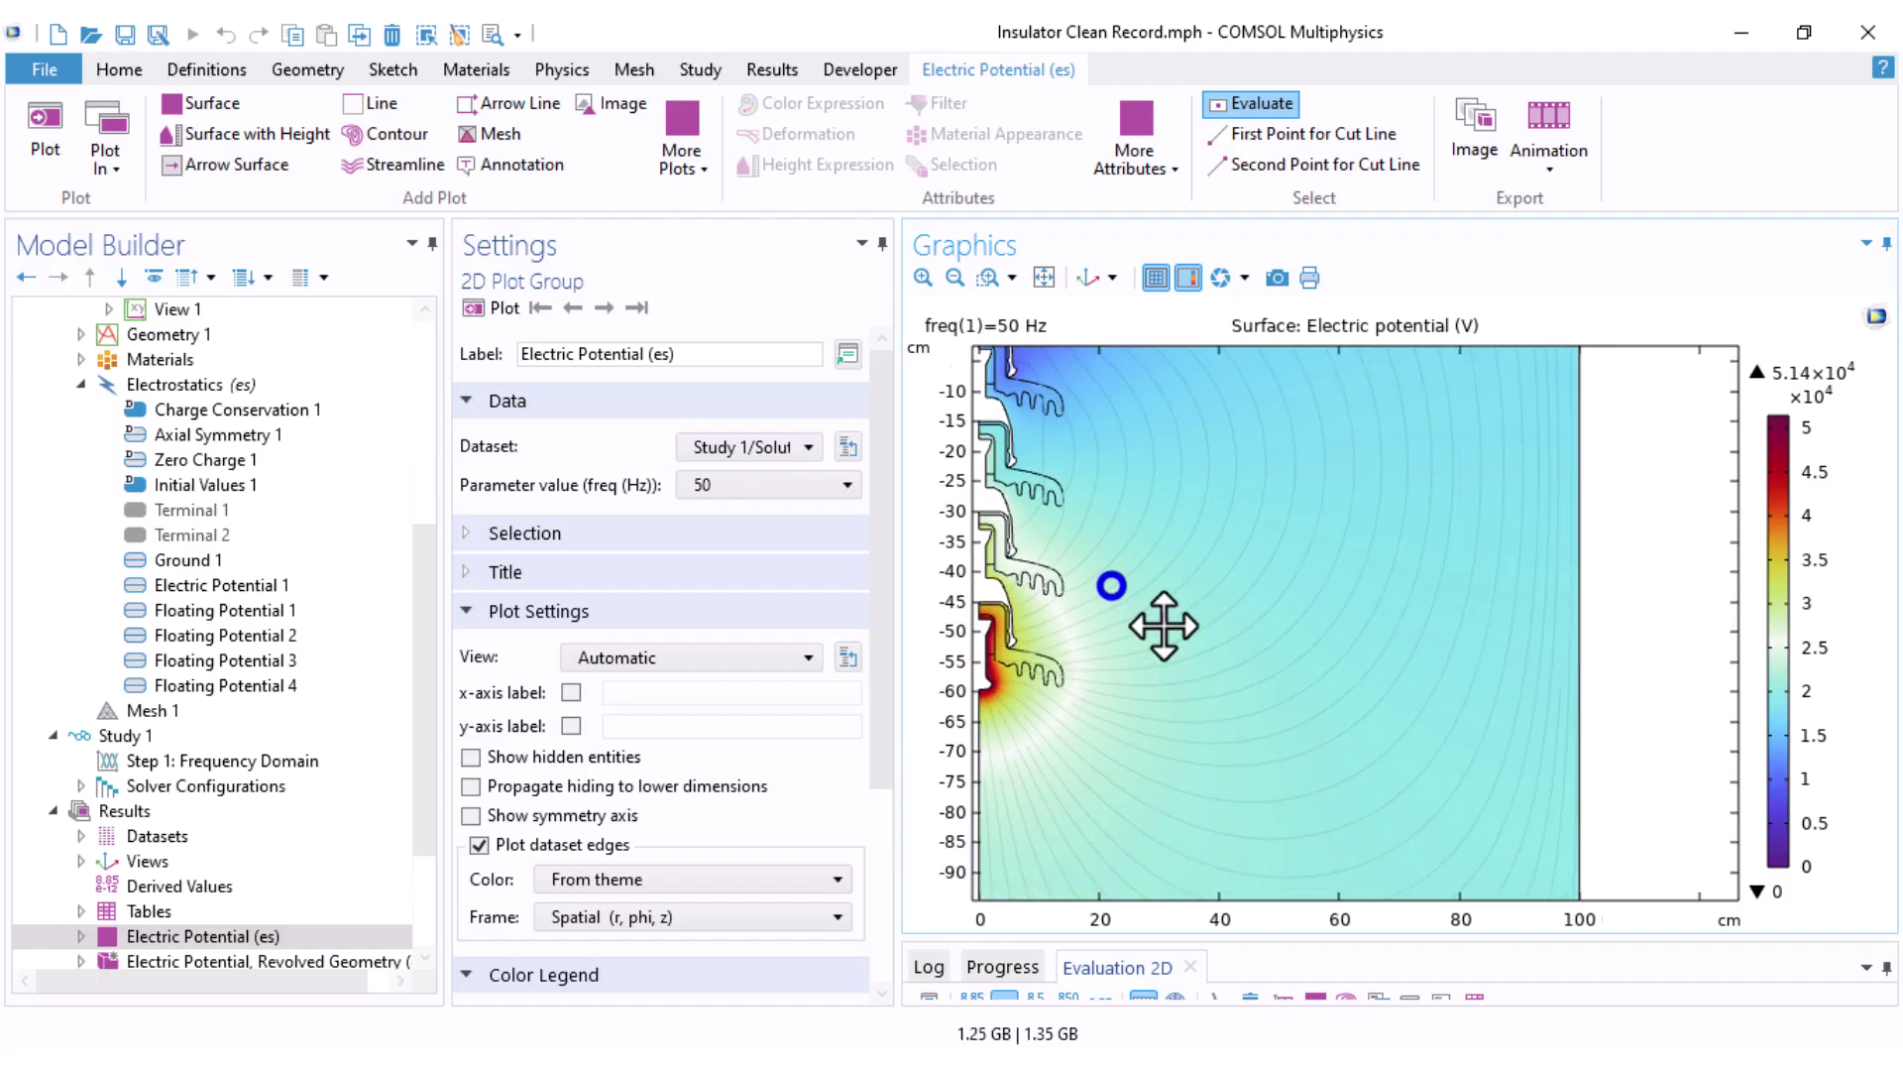
right_click_drag(1130, 594, 1288, 684)
scroll(1326, 661, "down", 1)
scroll(1325, 661, "down", 3)
right_click_drag(1288, 553, 1252, 568)
scroll(1232, 545, "up", 3)
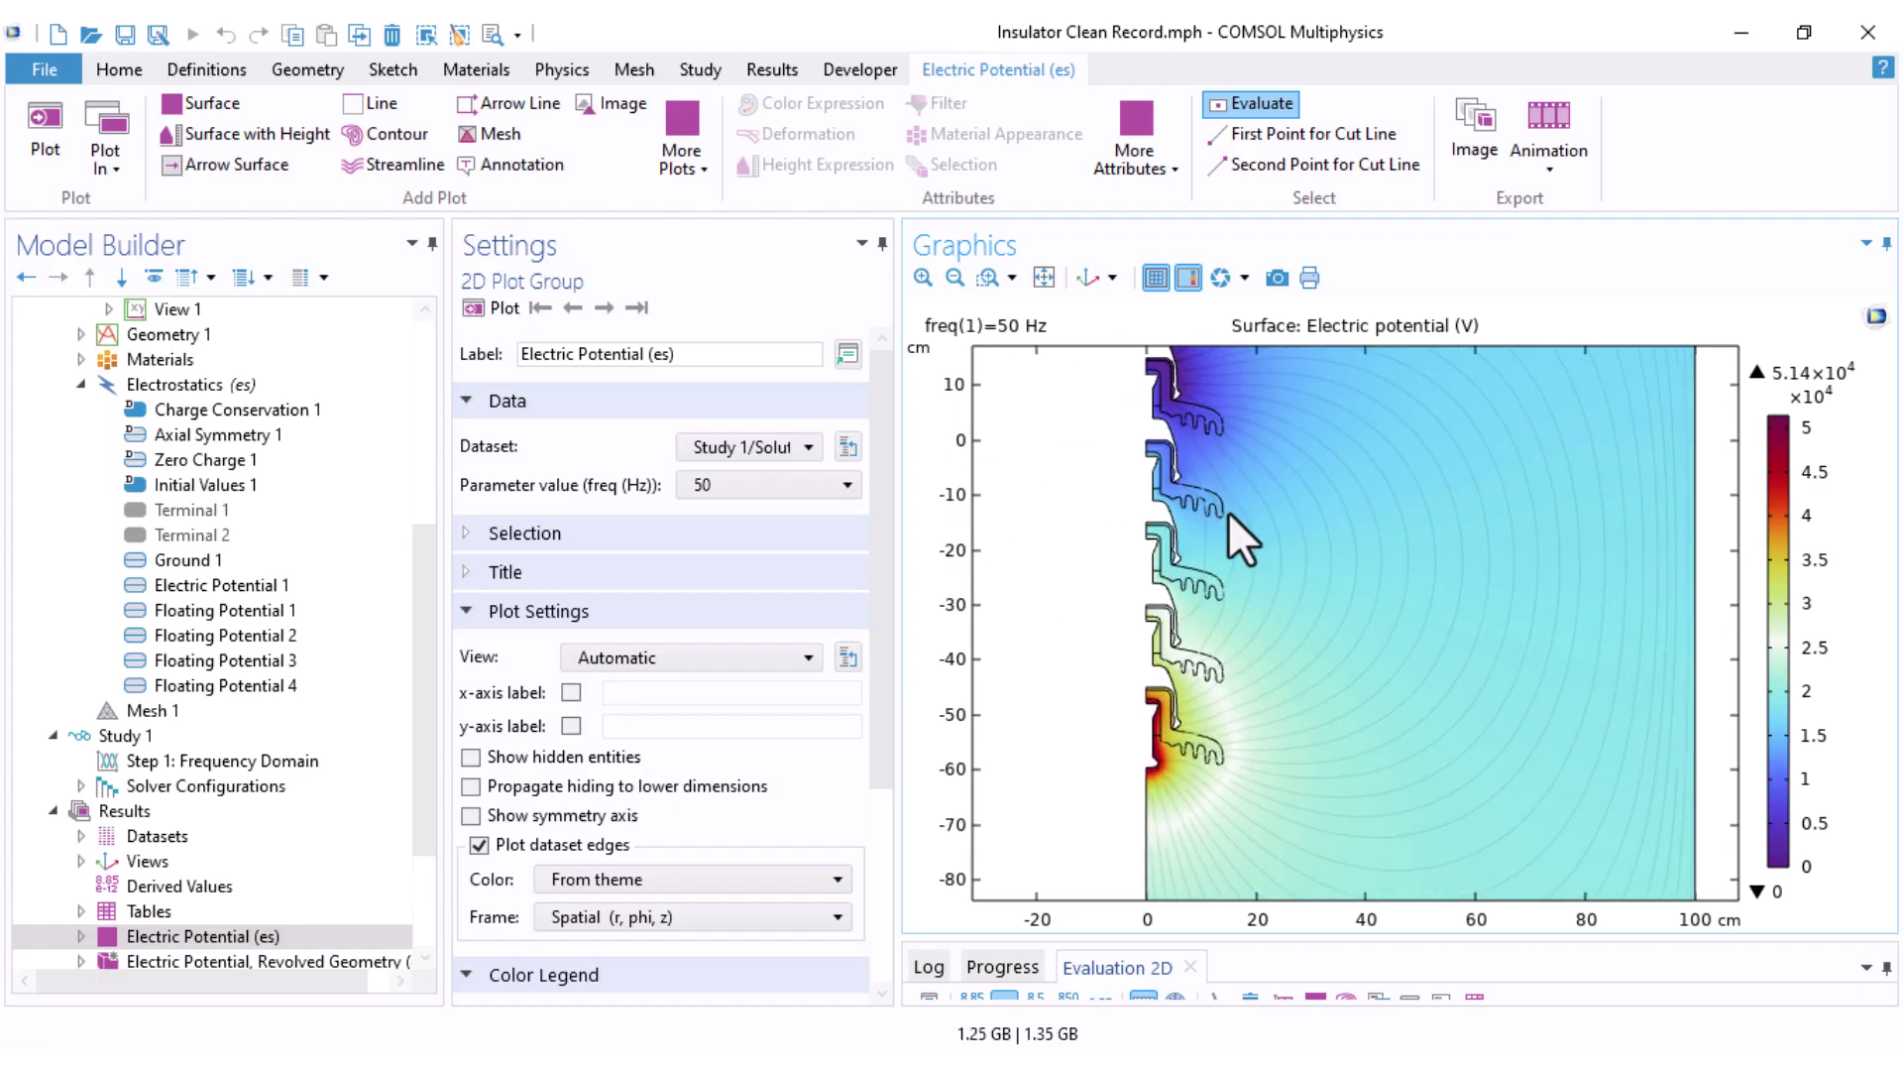
scroll(166, 821, "down", 2)
Step: Examine the Electric Field Norm surface plot around the pins and caps from the lowest to the topmost unit
left_click(169, 835)
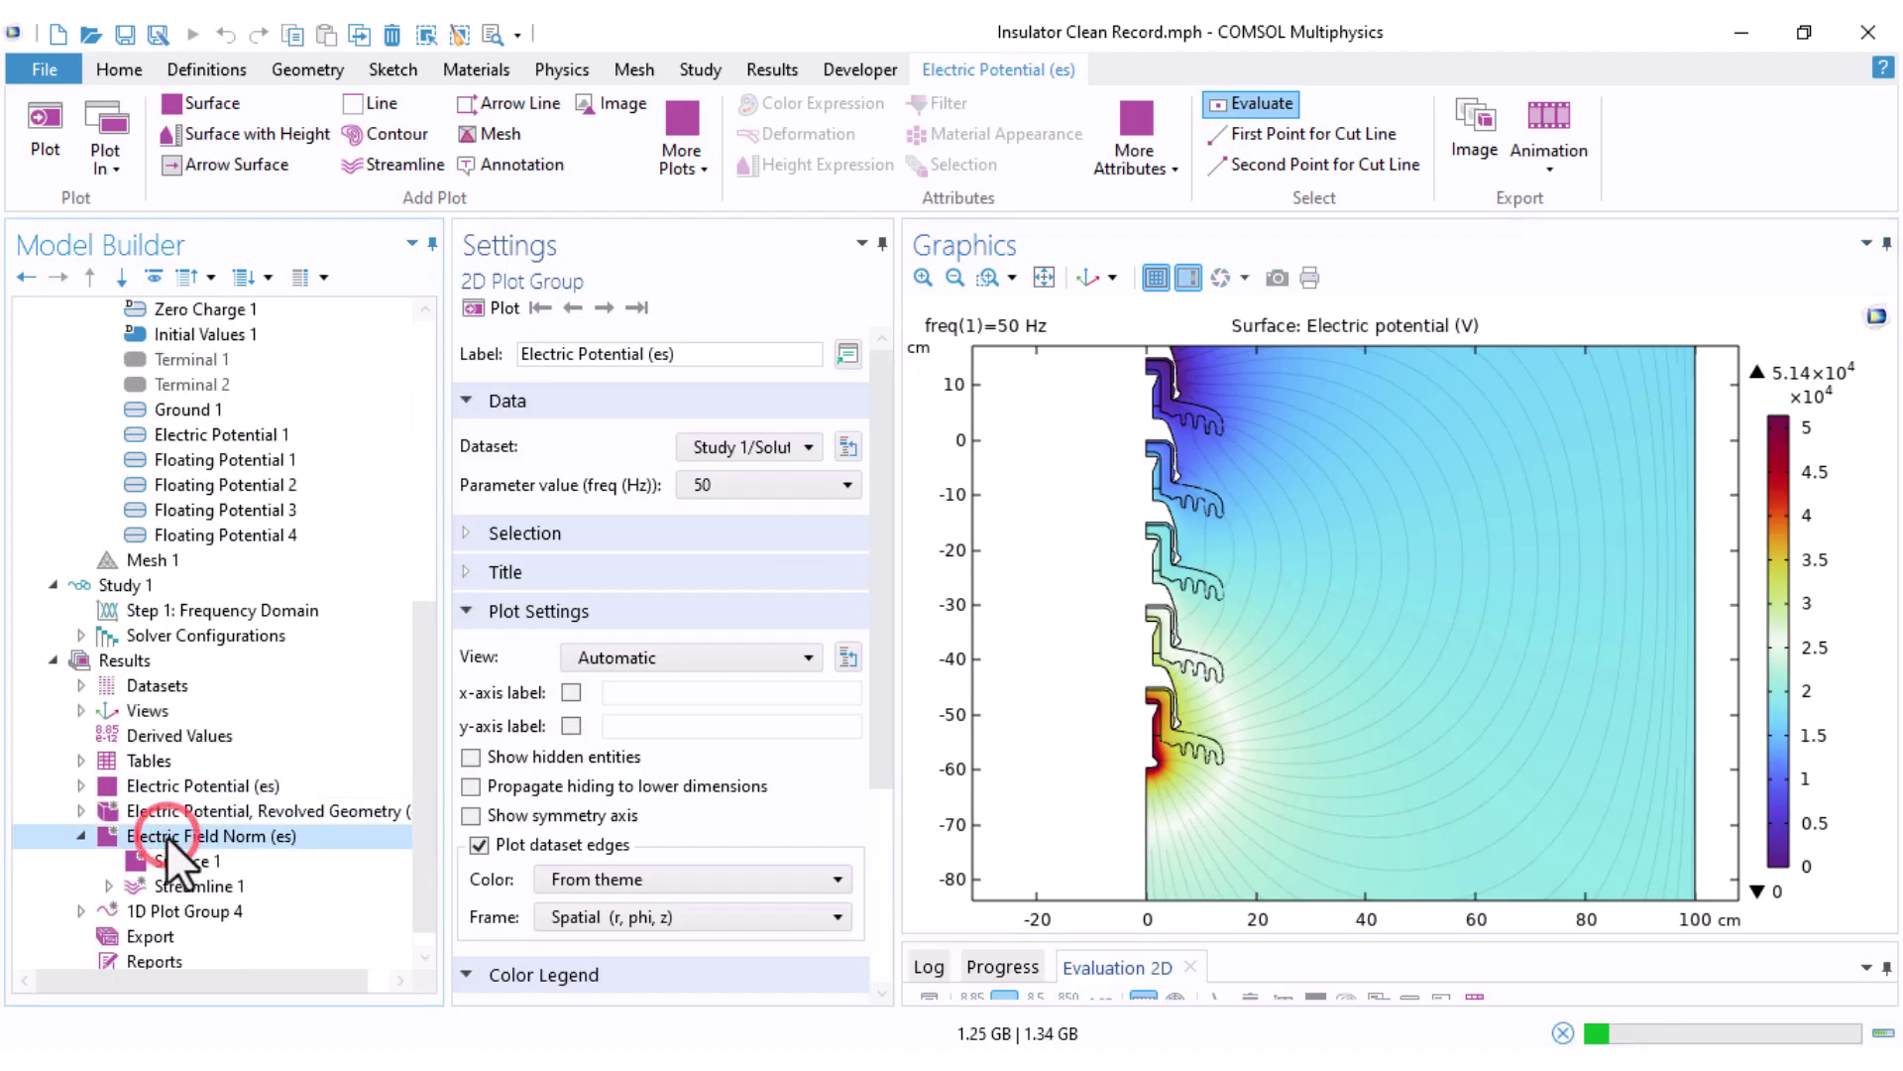
scroll(1096, 650, "up", 5)
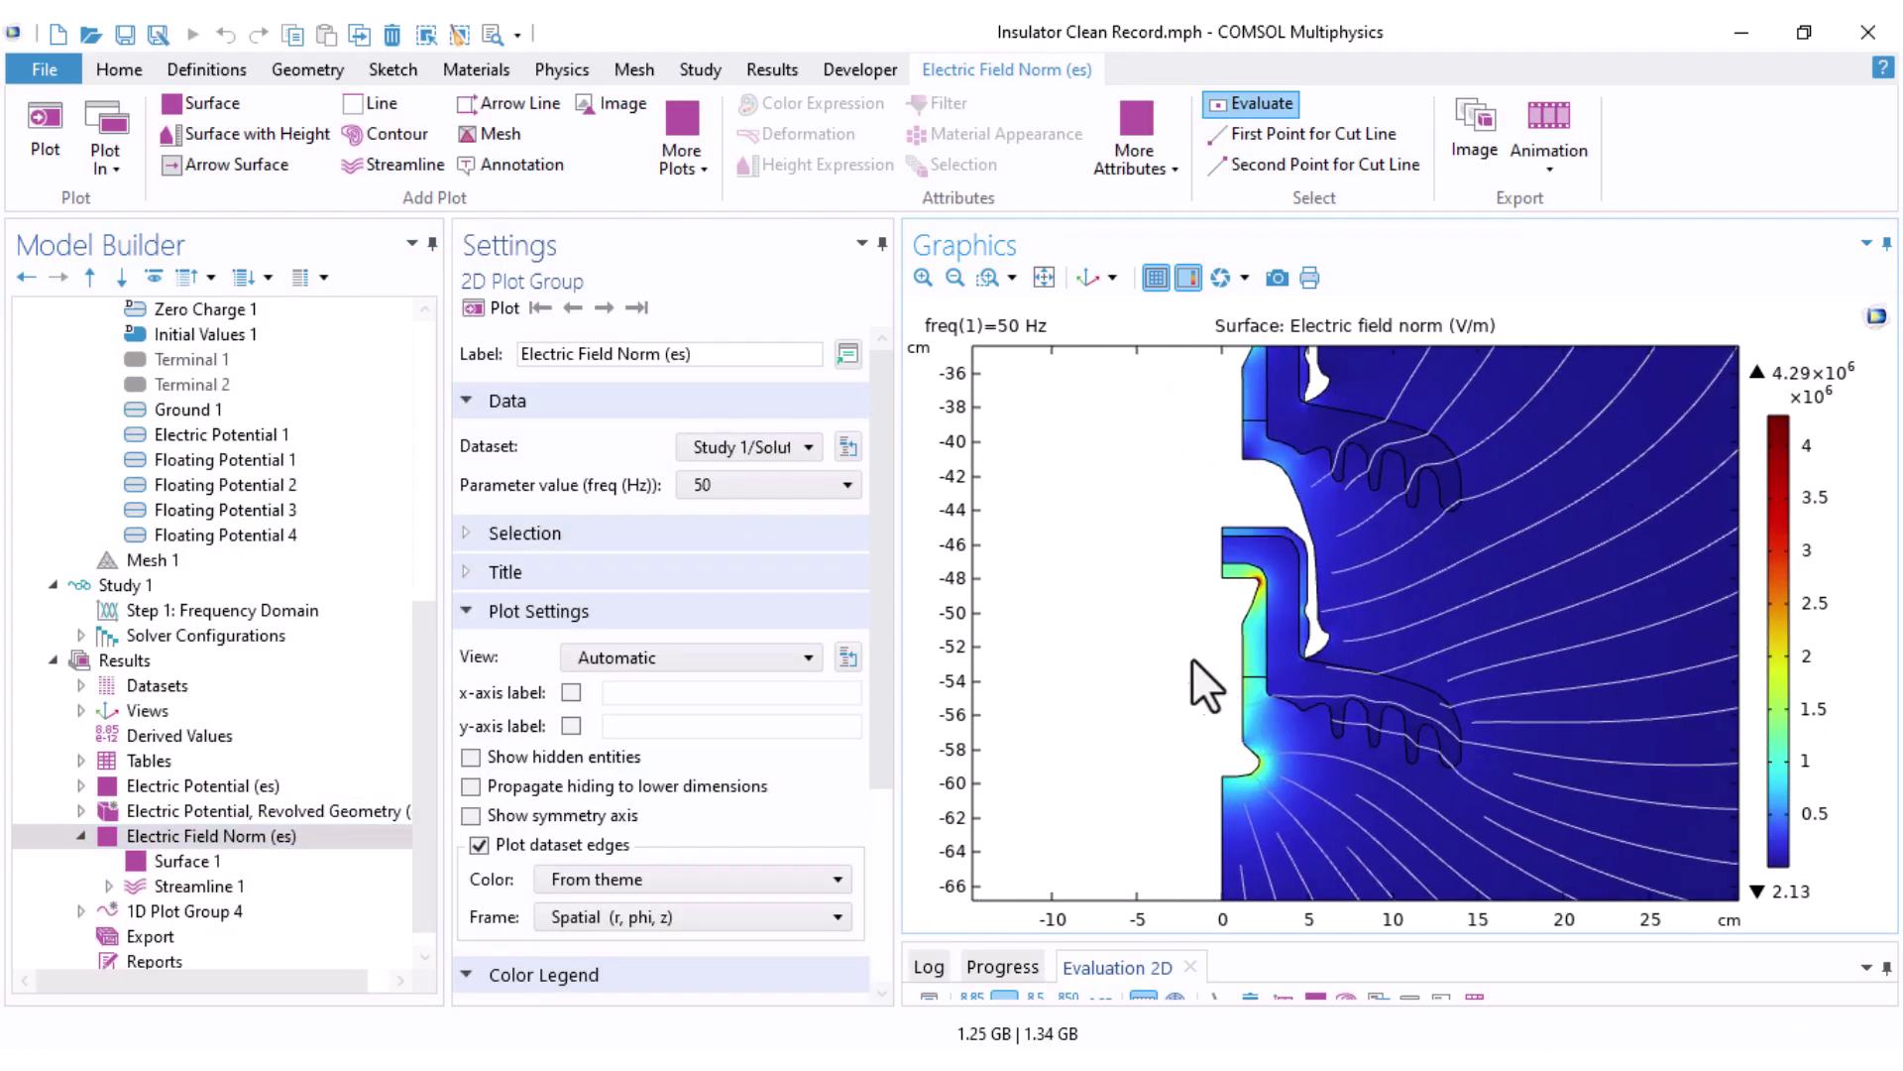
scroll(1162, 520, "down", 3)
right_click_drag(1150, 377, 1166, 674)
right_click_drag(1169, 455, 1149, 686)
right_click_drag(1156, 501, 1130, 728)
middle_click_drag(1185, 763, 1201, 587)
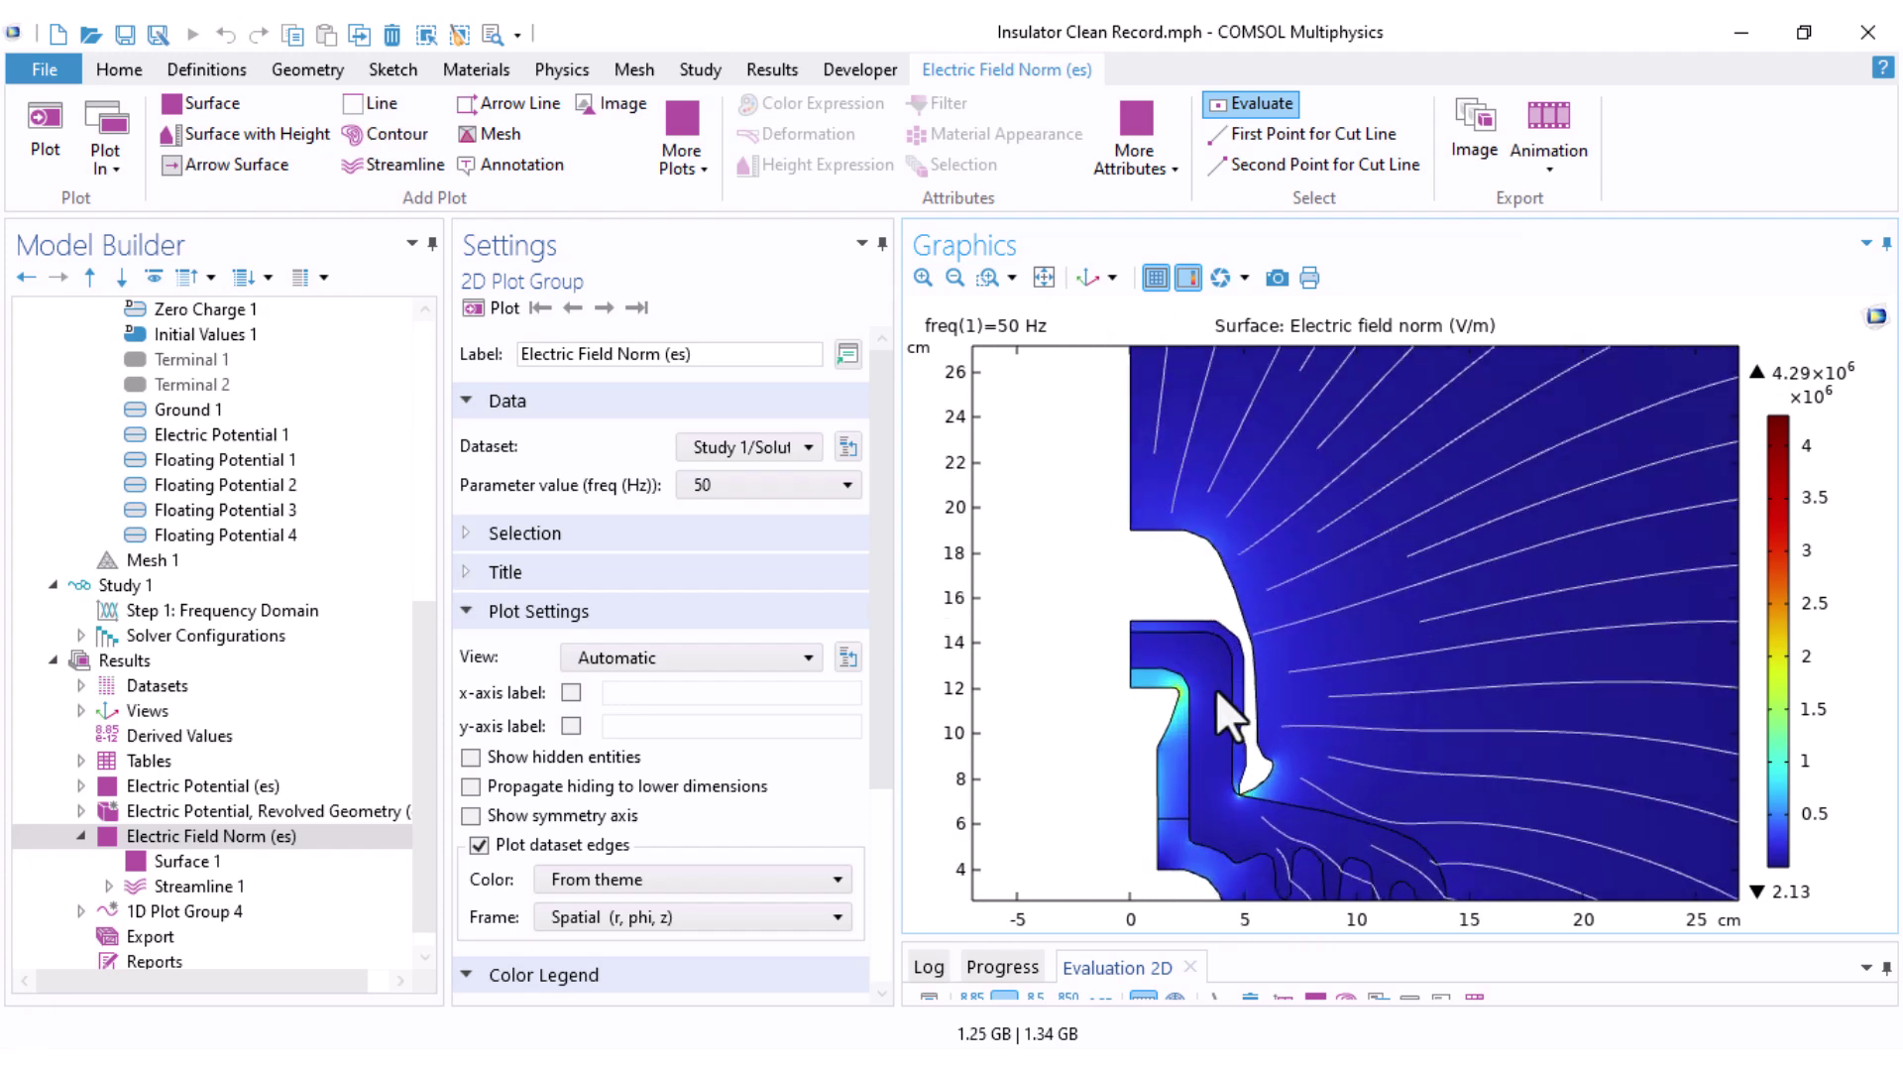
right_click_drag(1113, 611, 1126, 286)
middle_click_drag(1105, 621, 1105, 830)
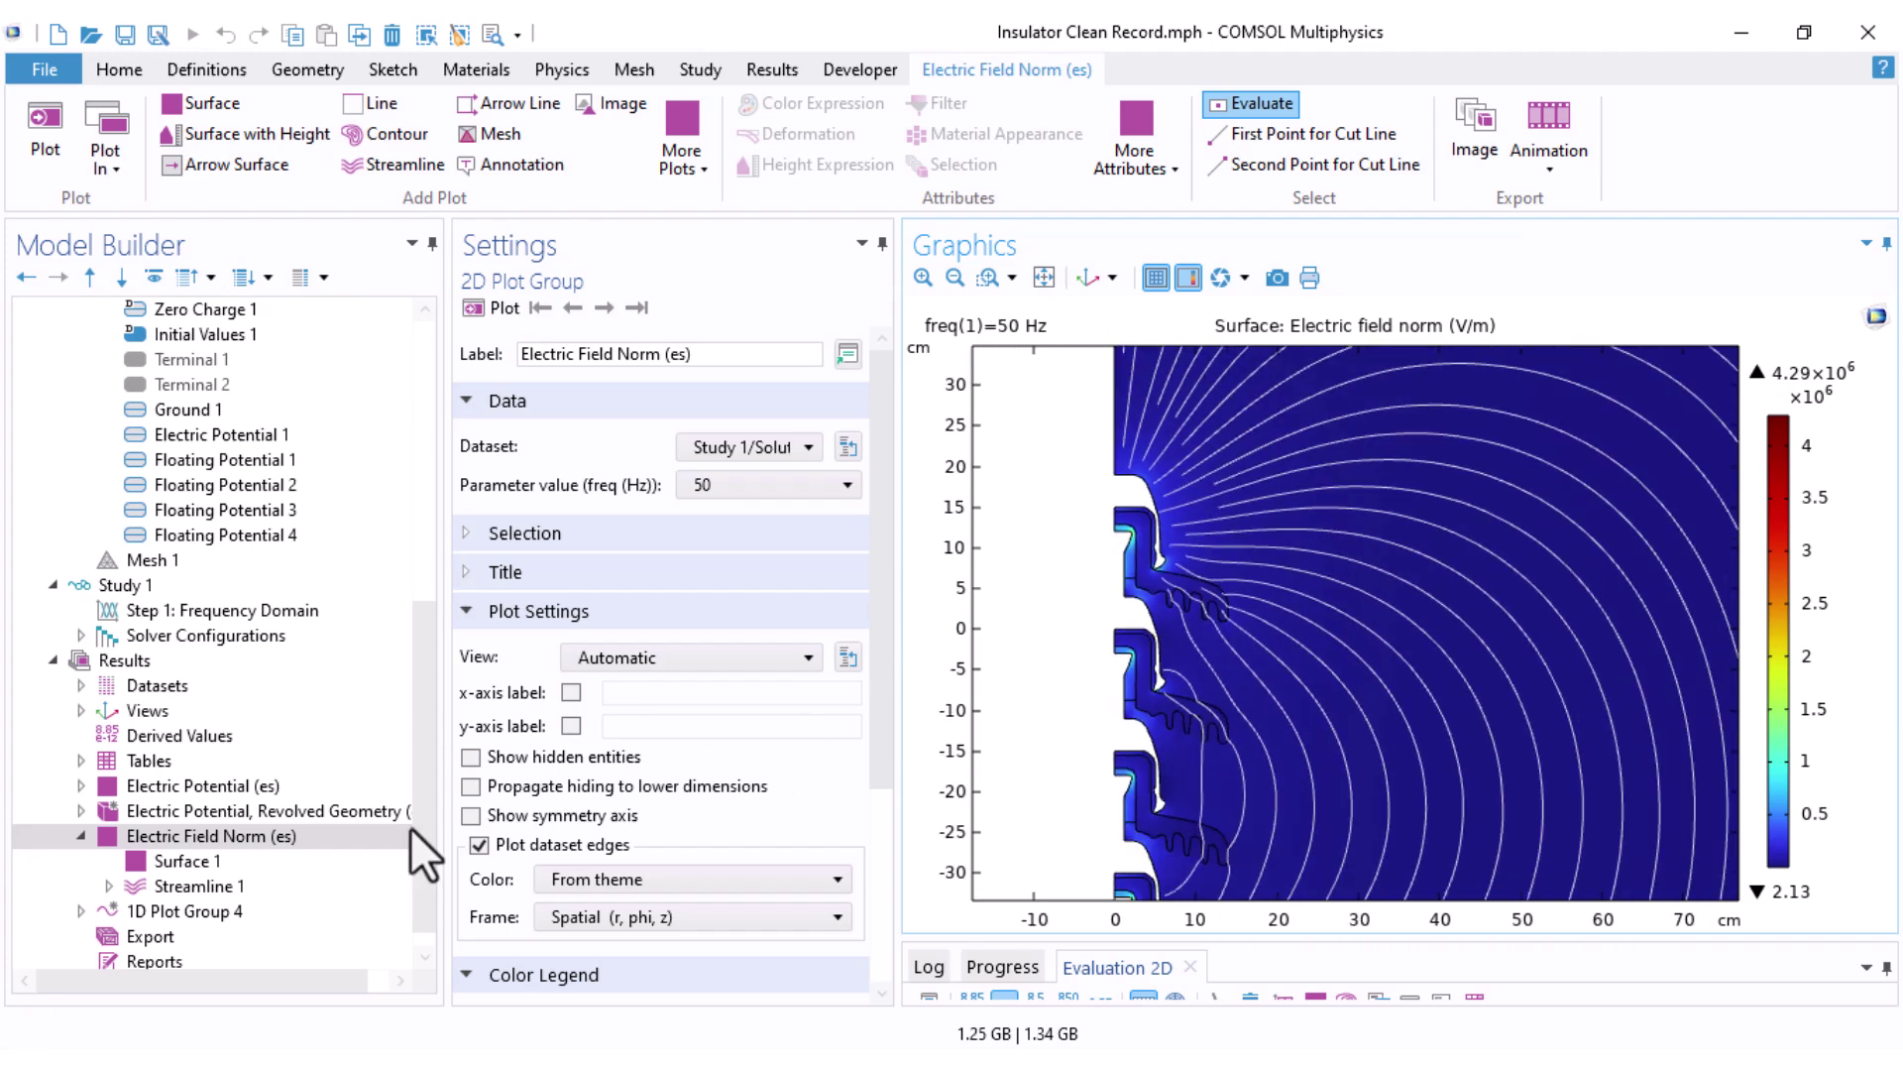
Step: Show the electric field norm line graph of 1D Plot Group 4 in a wider graphics area
left_click(119, 909)
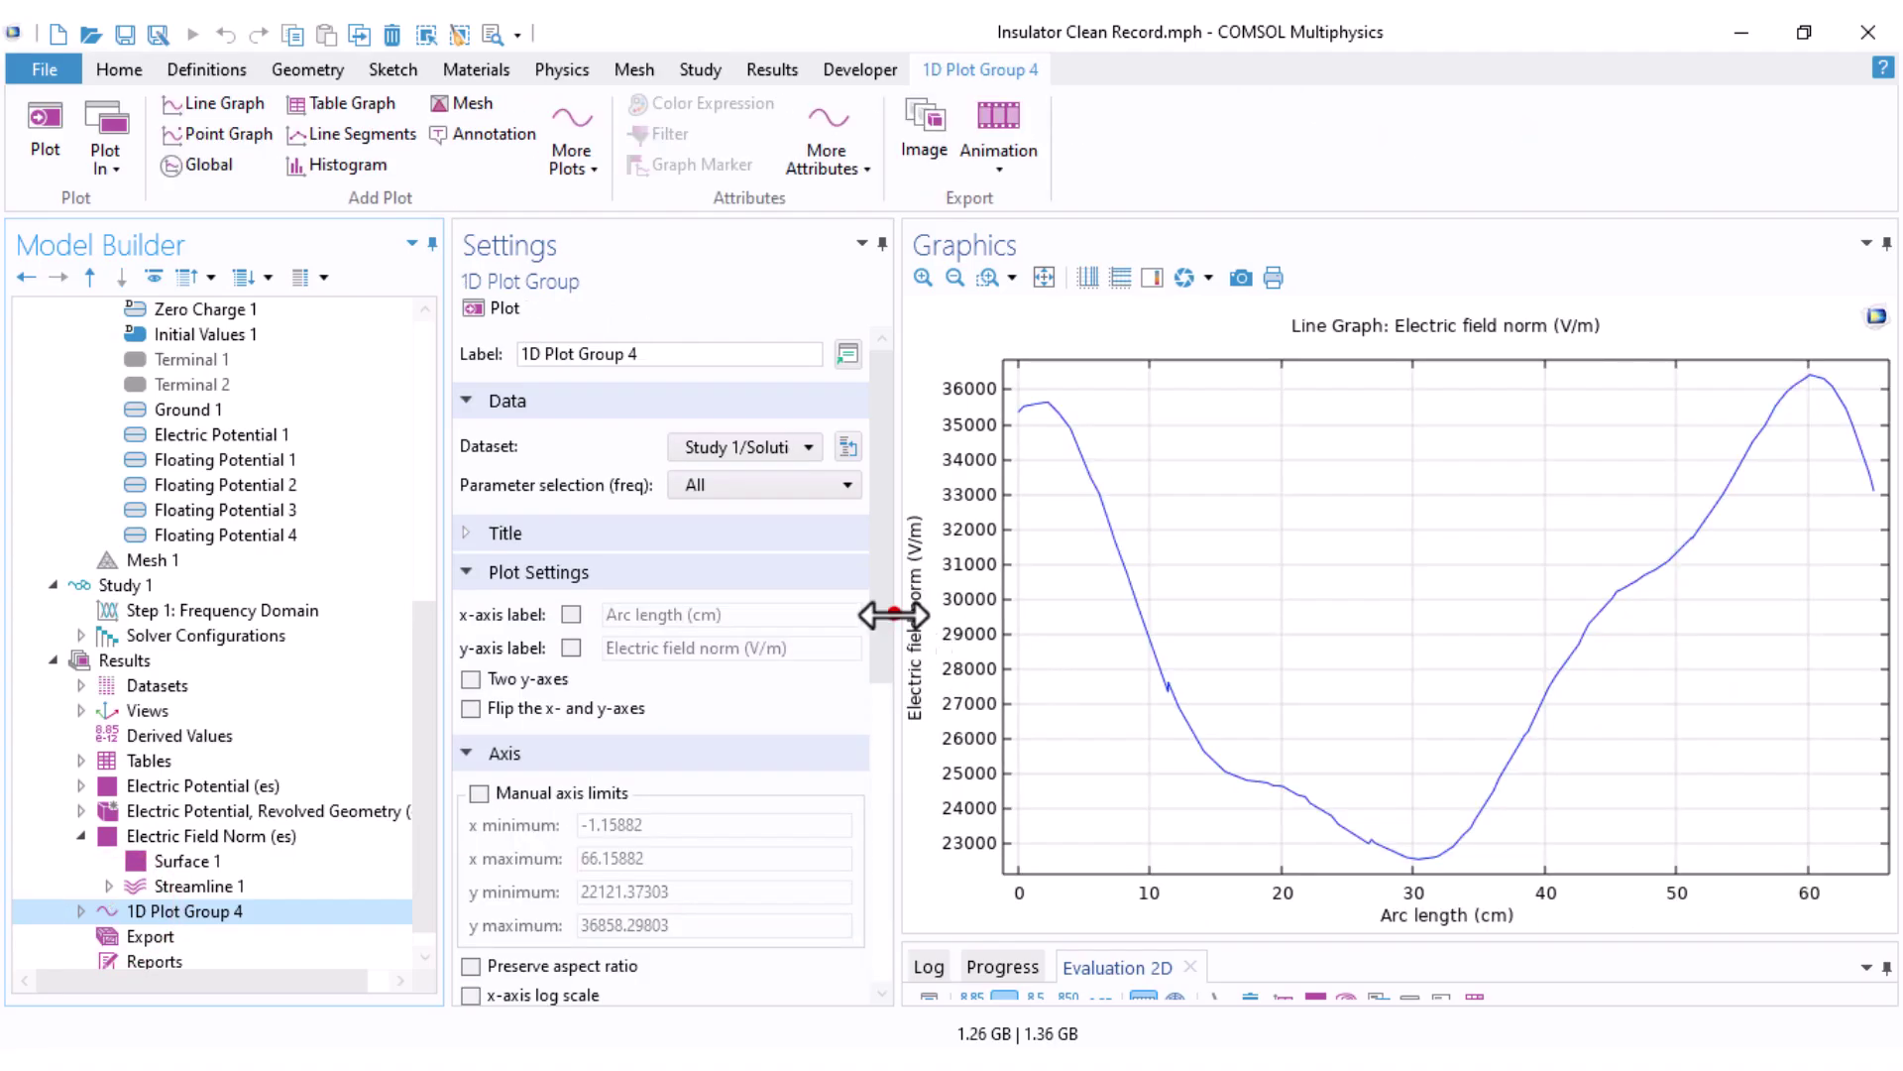
left_click_drag(884, 609, 831, 608)
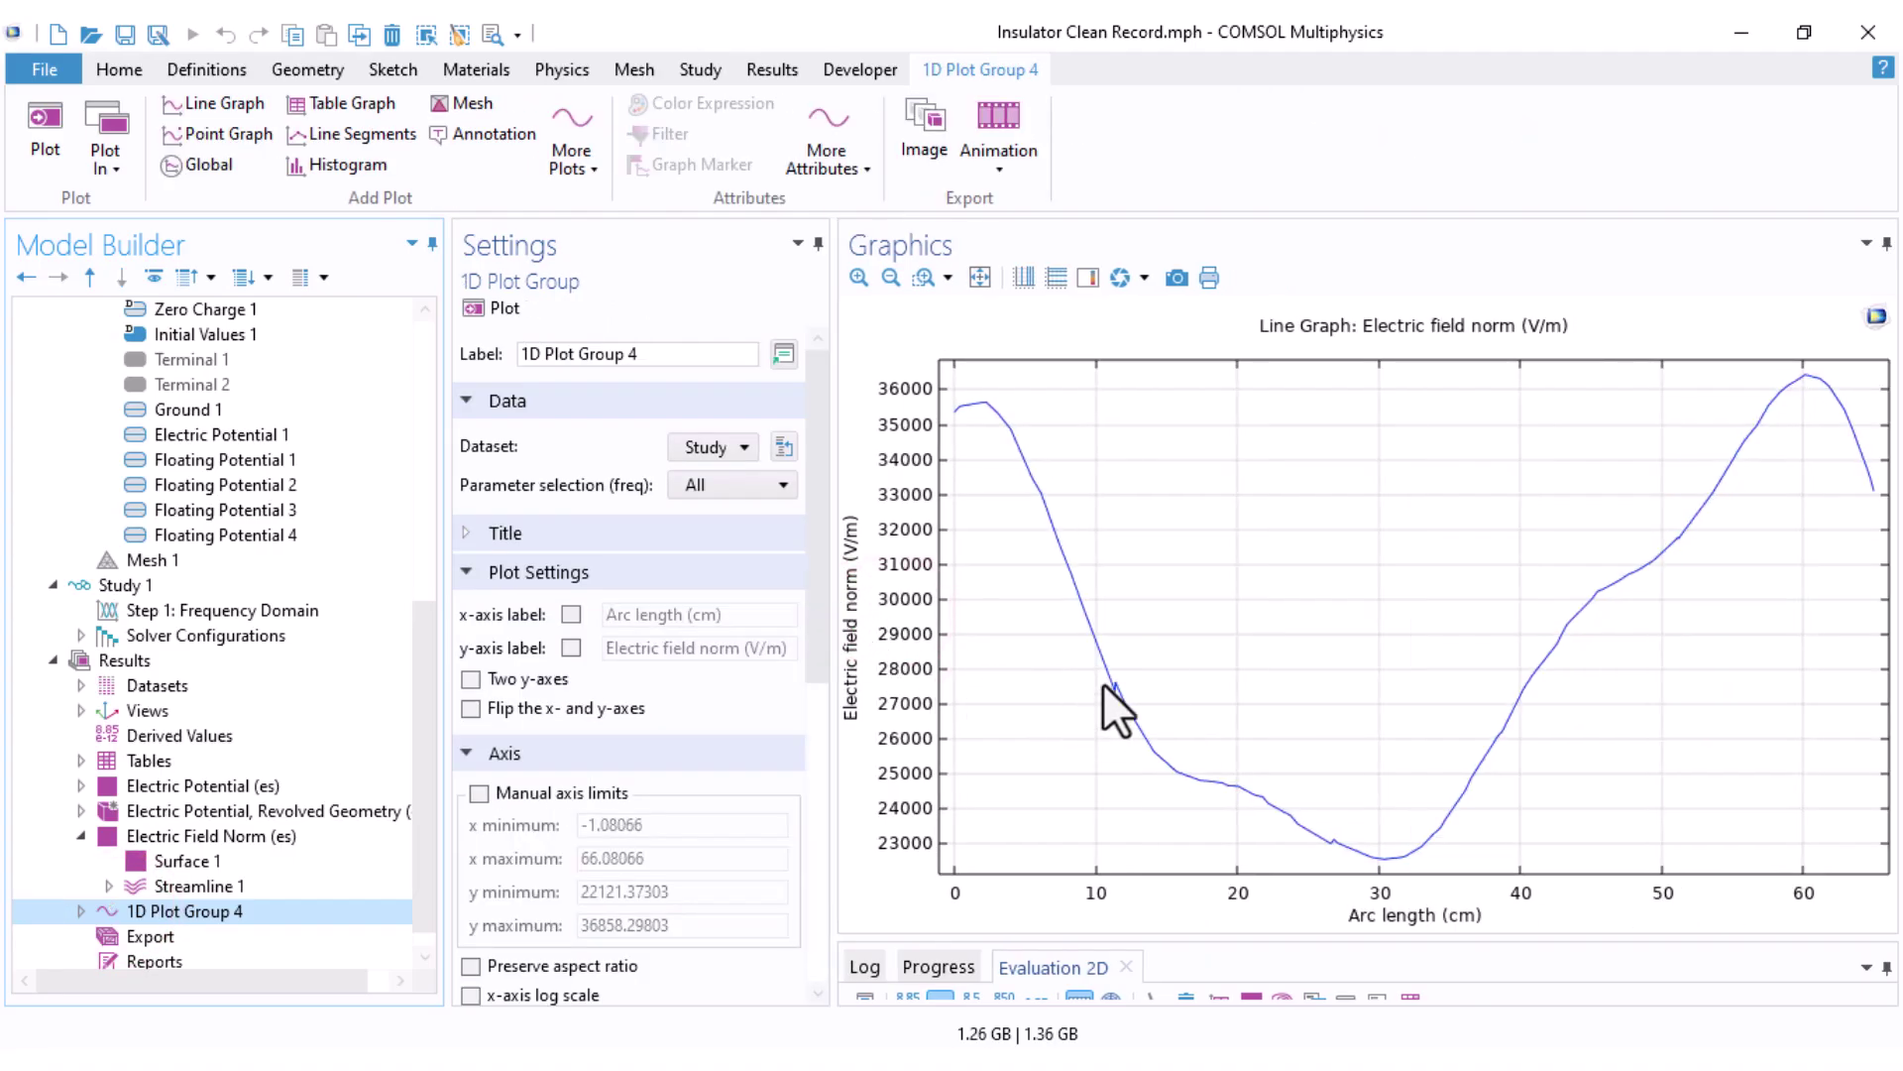